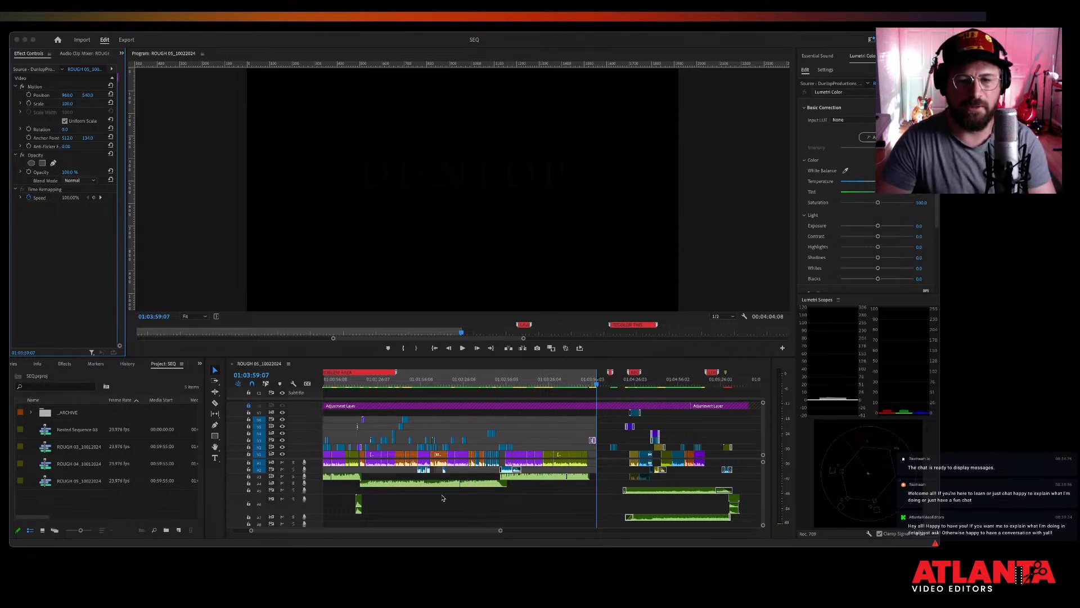
Duplicate the ROUGH 05_10022024 sequence in the project.
left_click(441, 496)
left_click_drag(500, 529, 545, 530)
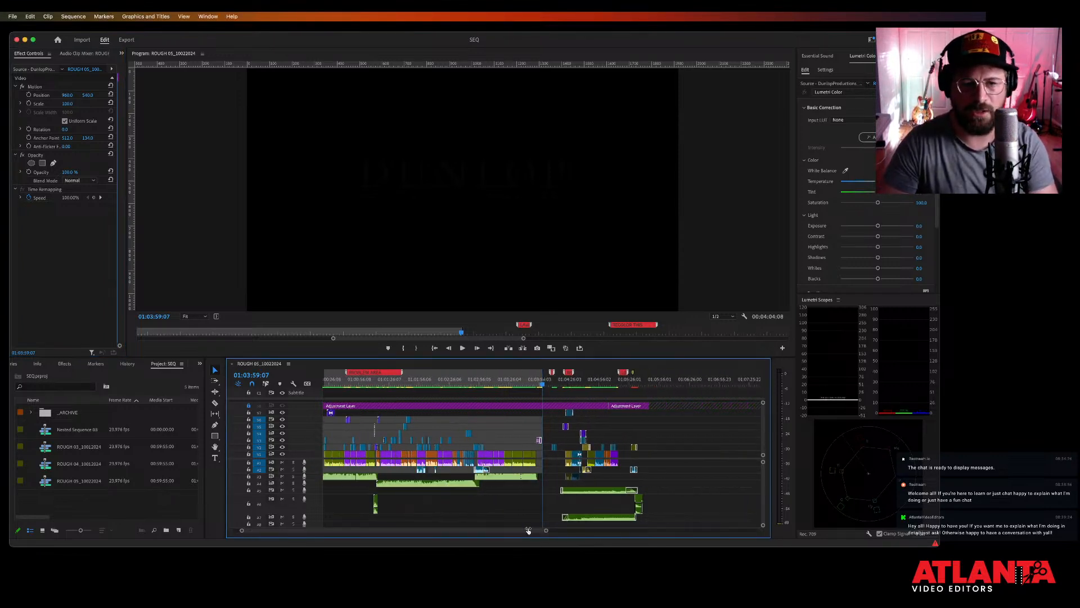
left_click(83, 478)
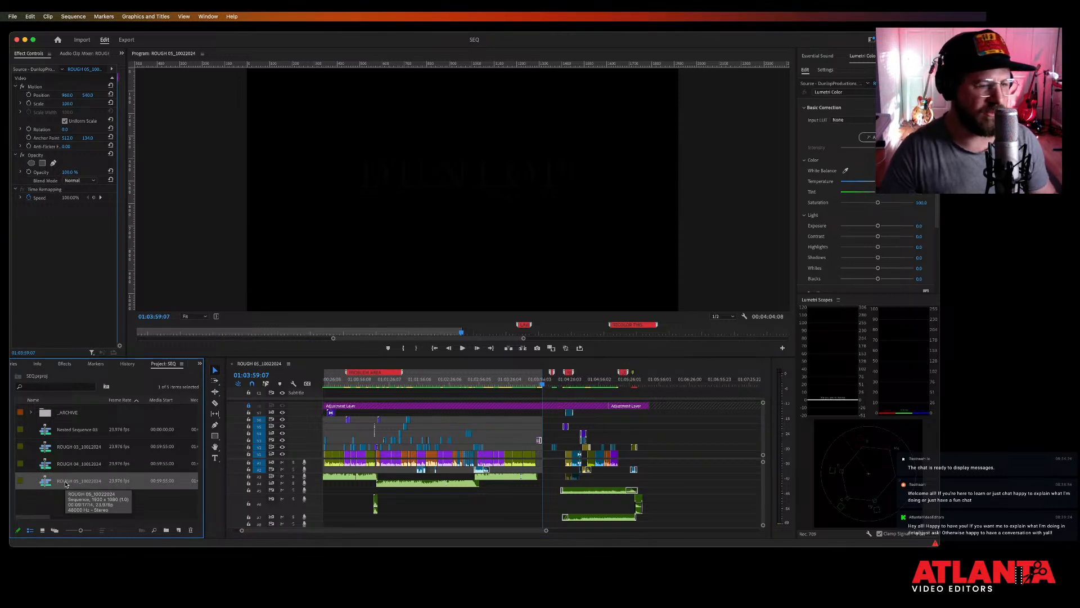
right_click(65, 483)
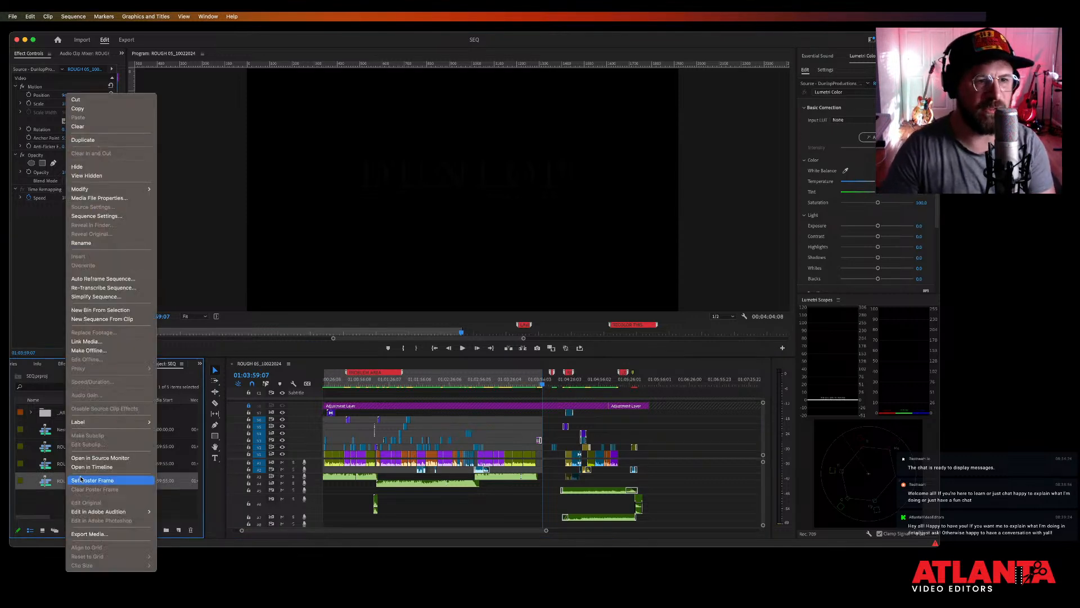
left_click(91, 138)
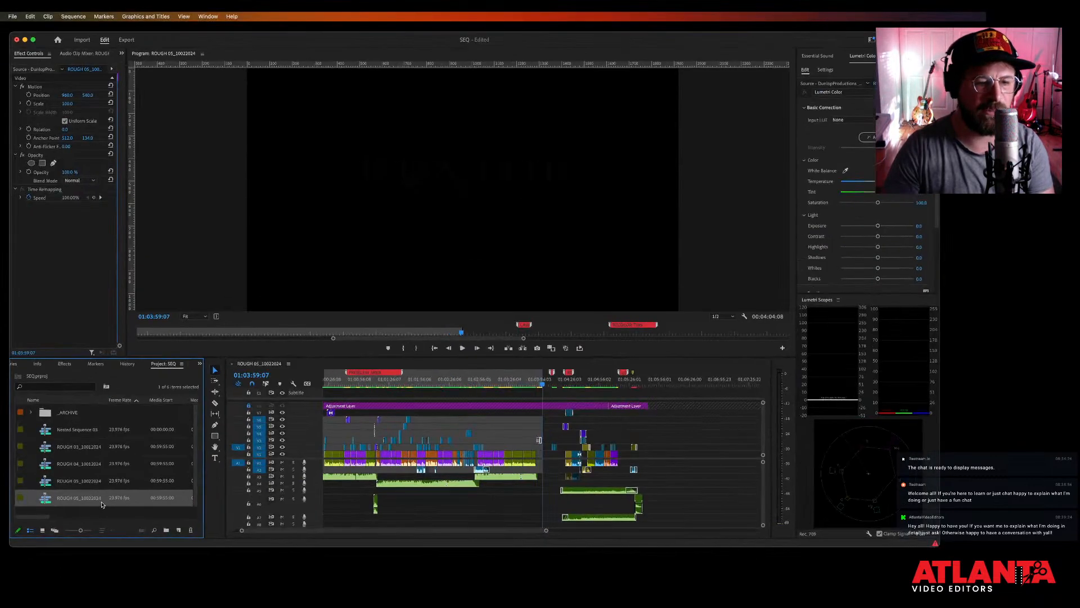
Widen the name column and rename the duplicated sequence as ROUGH 05_10032024.
left_click_drag(107, 400, 122, 401)
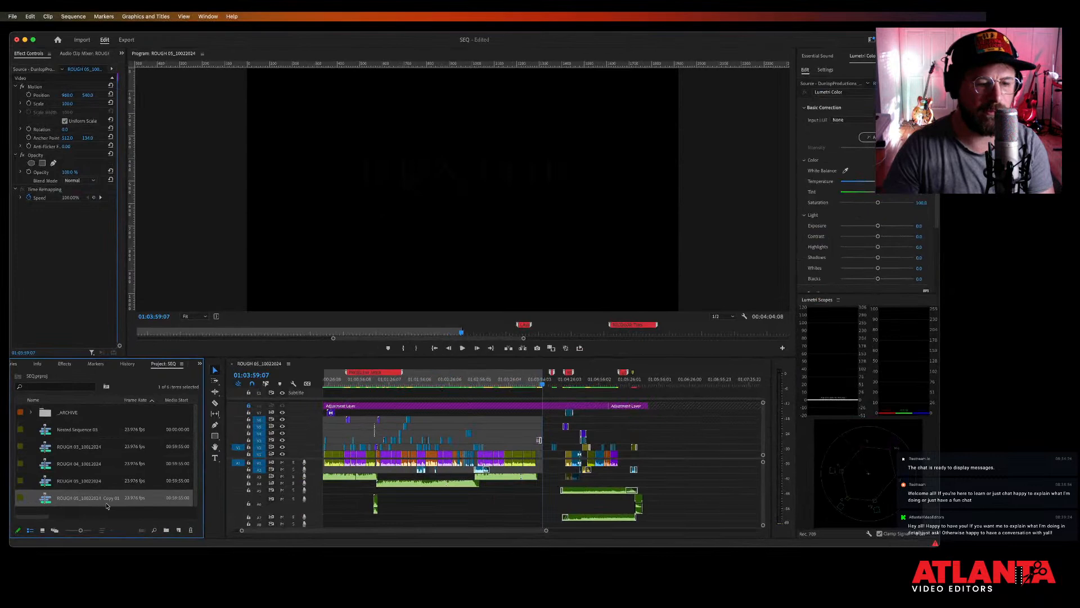
left_click(105, 499)
left_click_drag(104, 498, 156, 501)
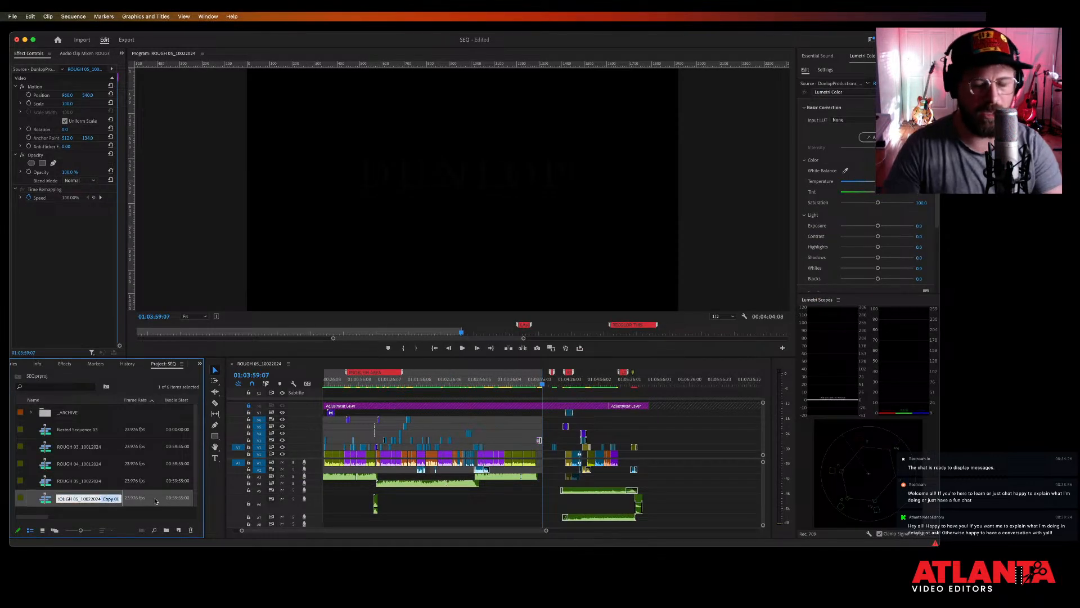
key("BackSpace")
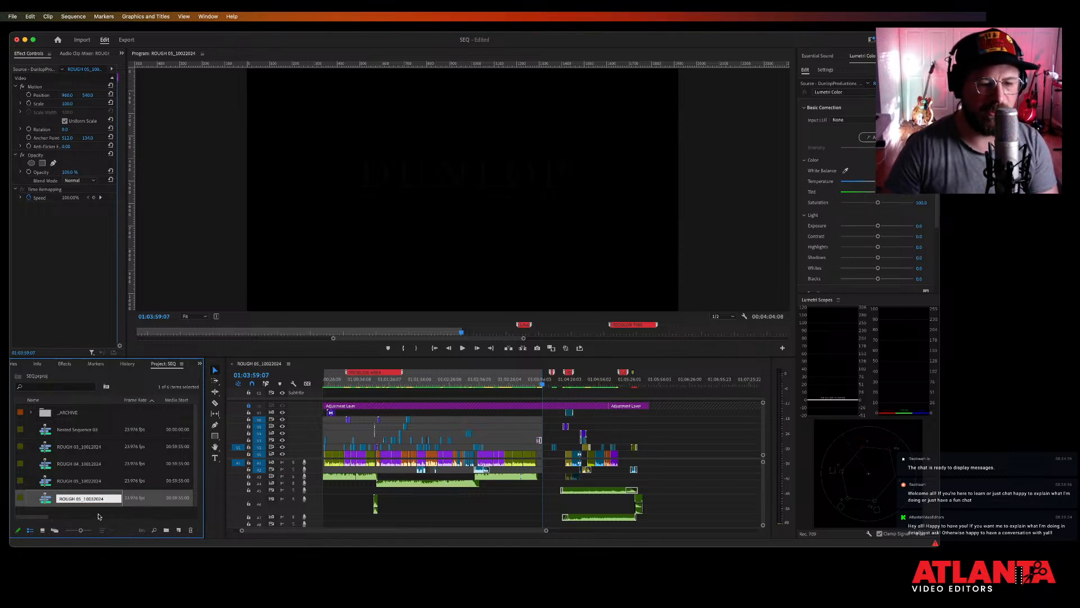
left_click(97, 513)
Open the ROUGH 05_10032024 sequence in the timeline and render it from In to Out.
left_click(43, 501)
double_click(43, 501)
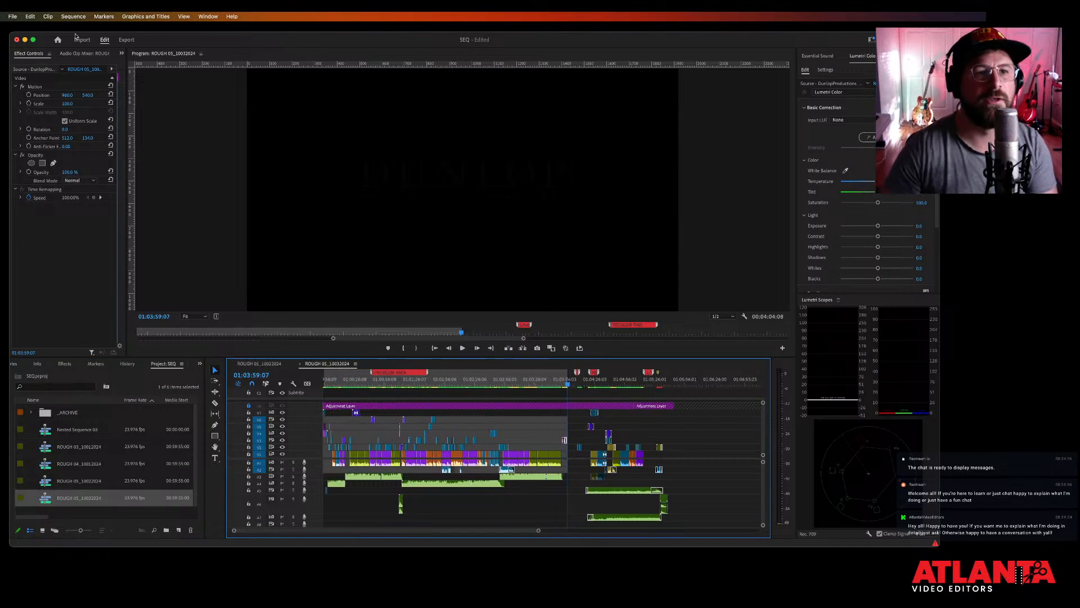
left_click(68, 16)
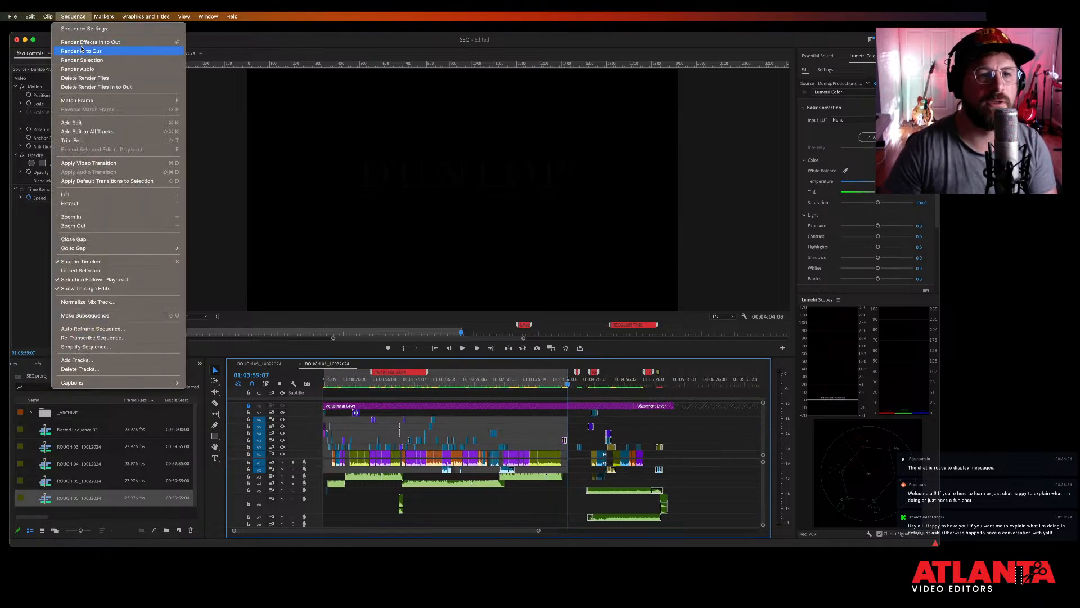
left_click(81, 51)
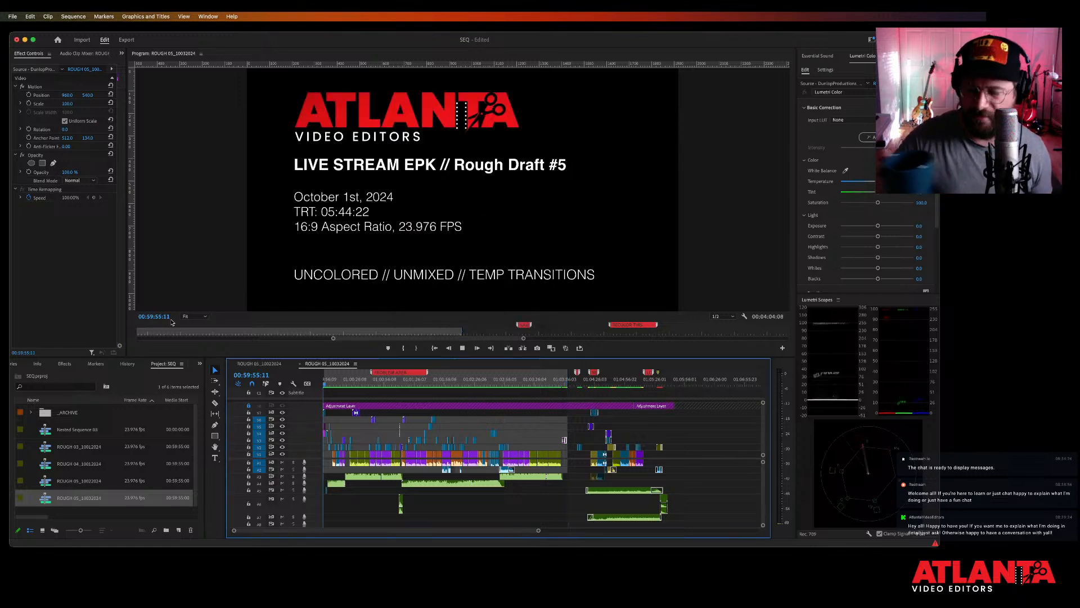
key("space")
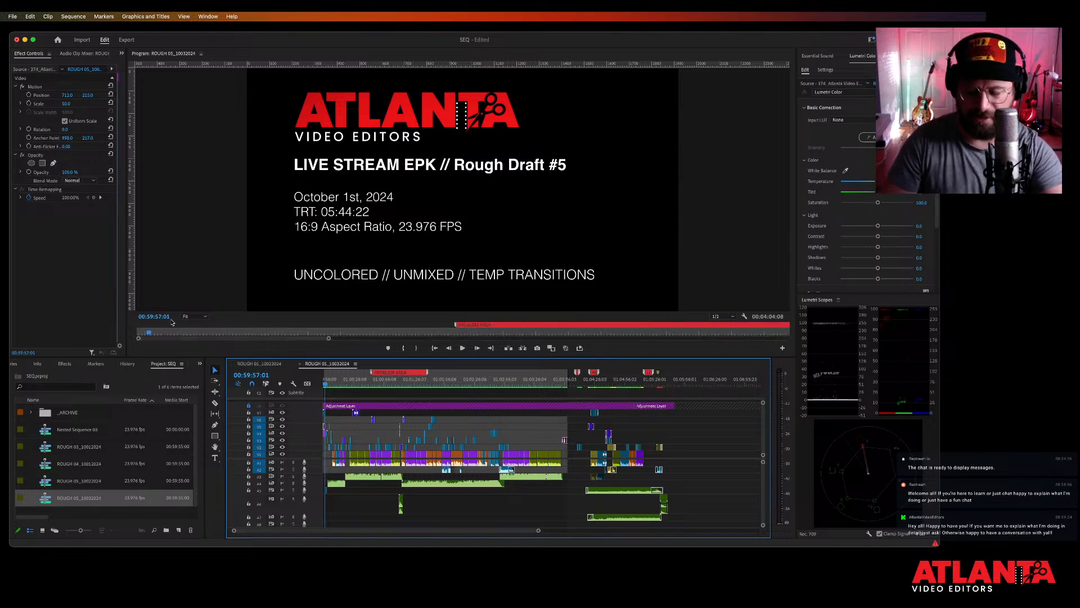
Change the date on the opening title slate's text graphic to October 3rd, 2024.
key("equal")
key("equal")
key("equal")
key("equal")
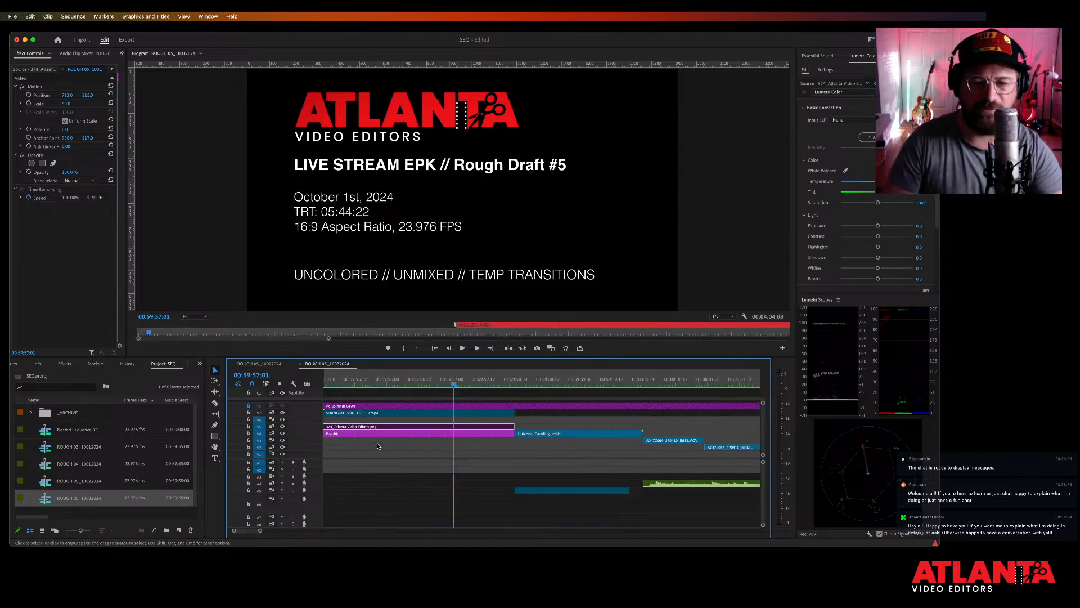
left_click(379, 434)
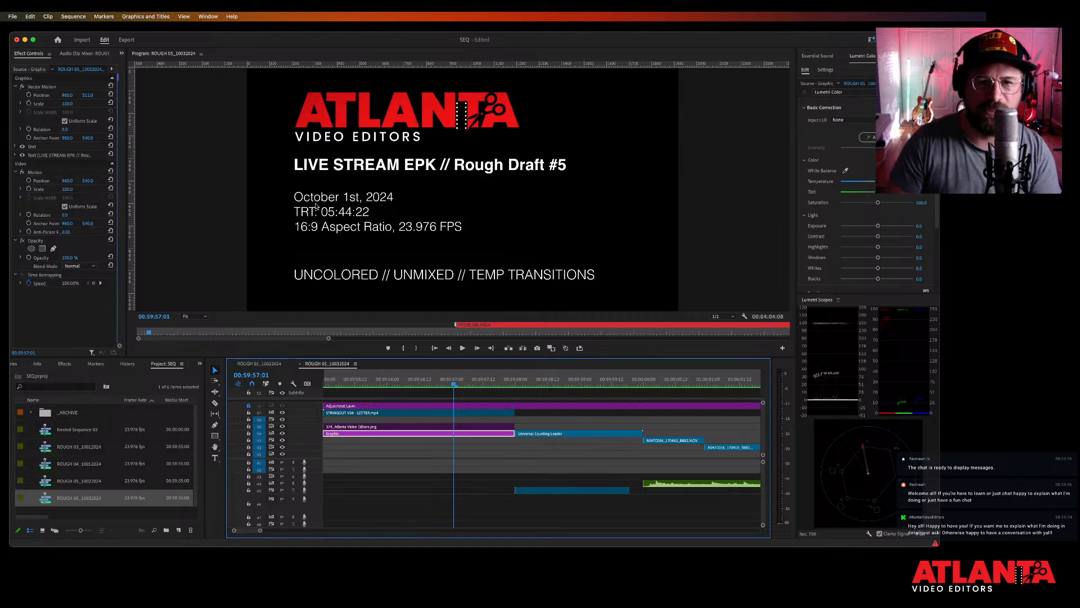
key("t")
left_click(353, 196)
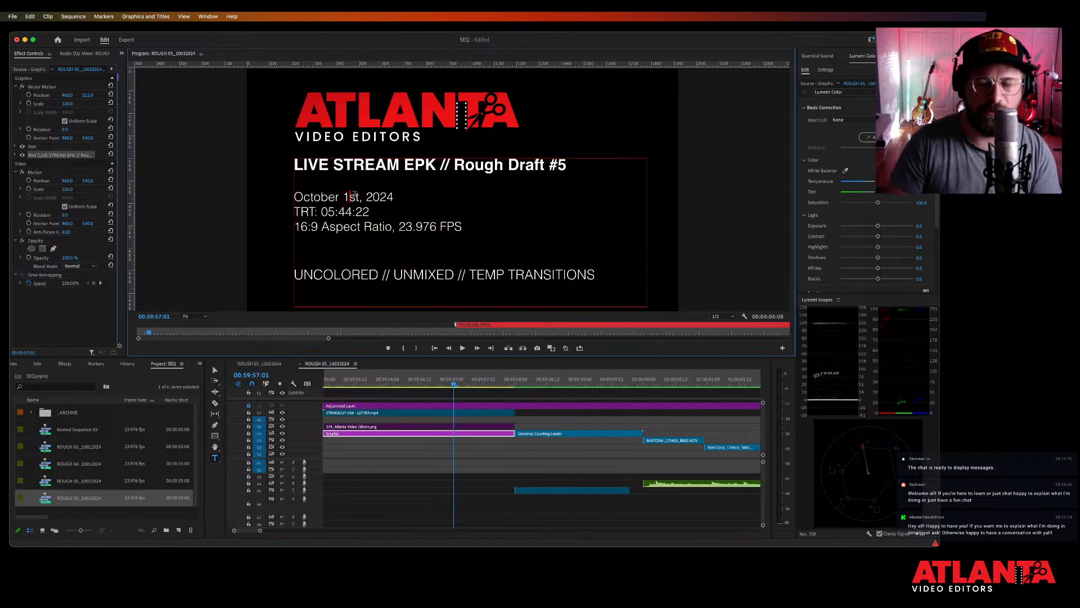
key("BackSpace")
type("3")
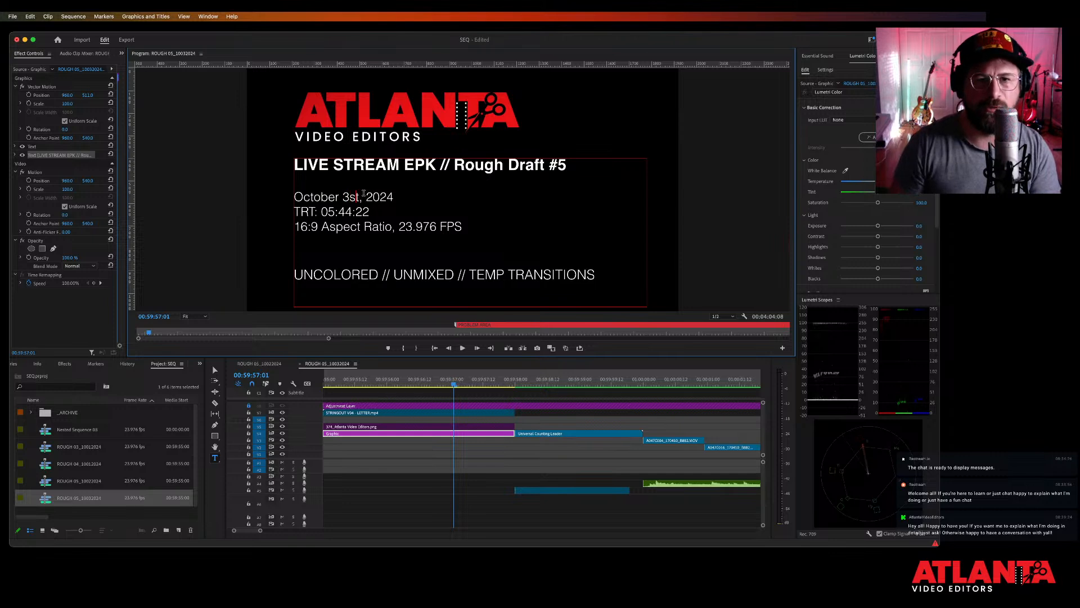
key("BackSpace")
key("BackSpace")
type("rd")
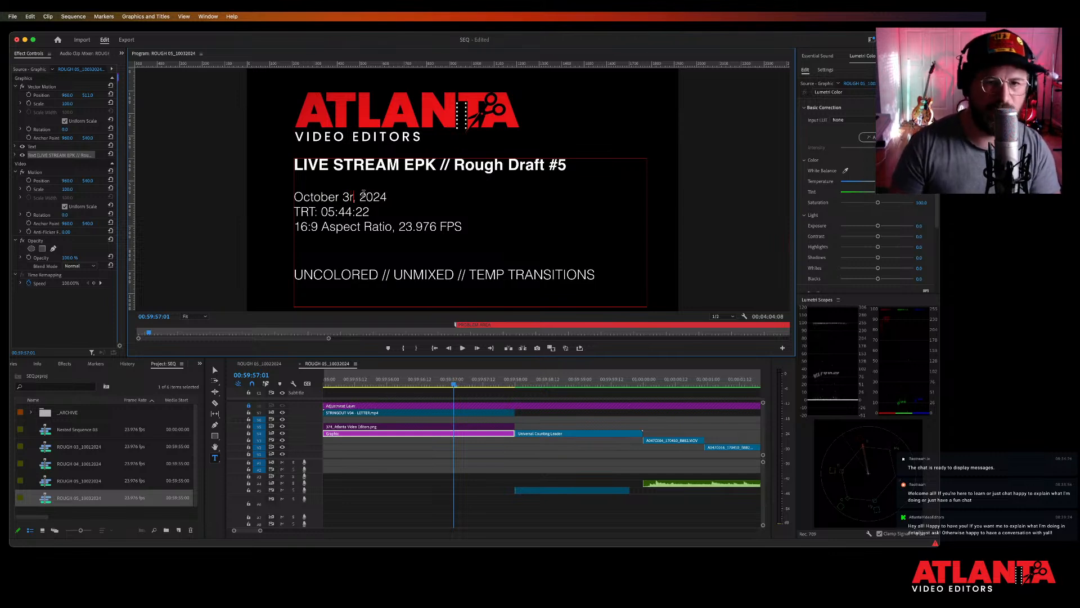
left_click(460, 394)
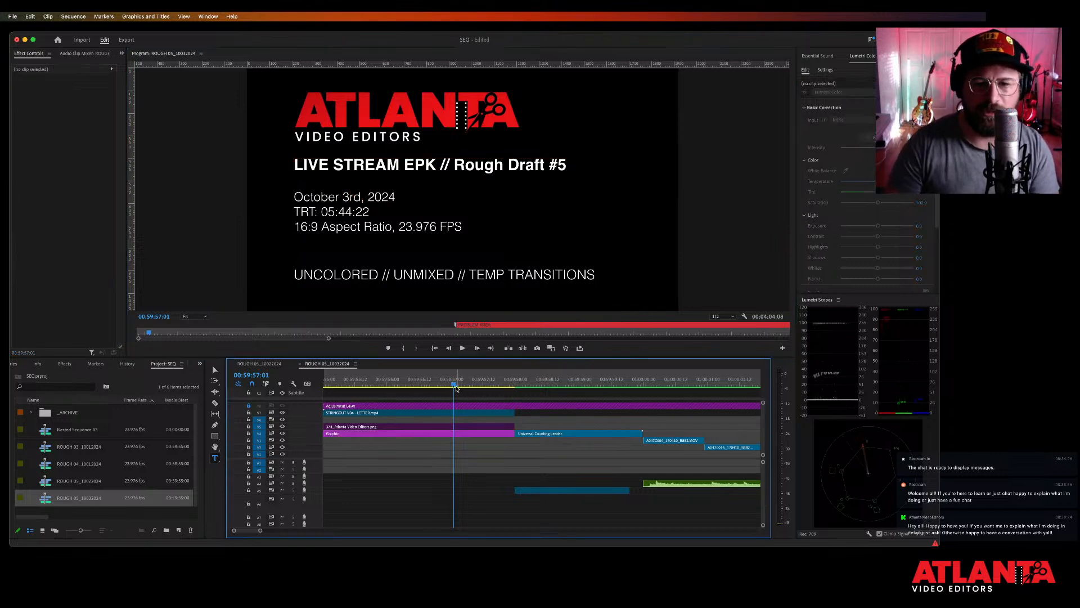
Play the sequence from its beginning through the opening interviews to the choir concert shot, pausing along the way.
left_click_drag(453, 384, 292, 392)
key("space")
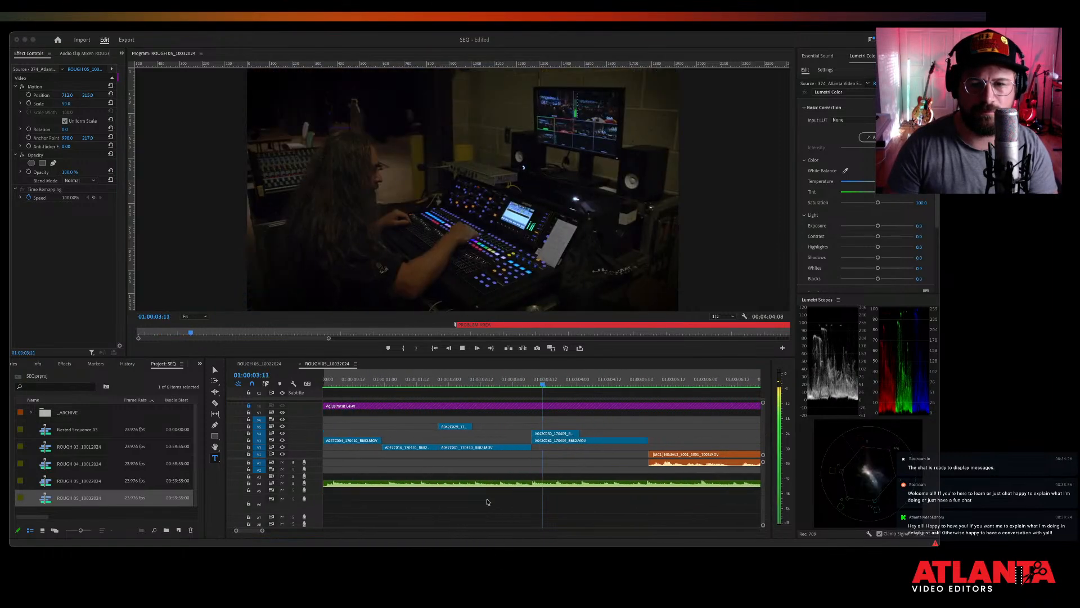
left_click(487, 501)
key("space")
left_click(524, 581)
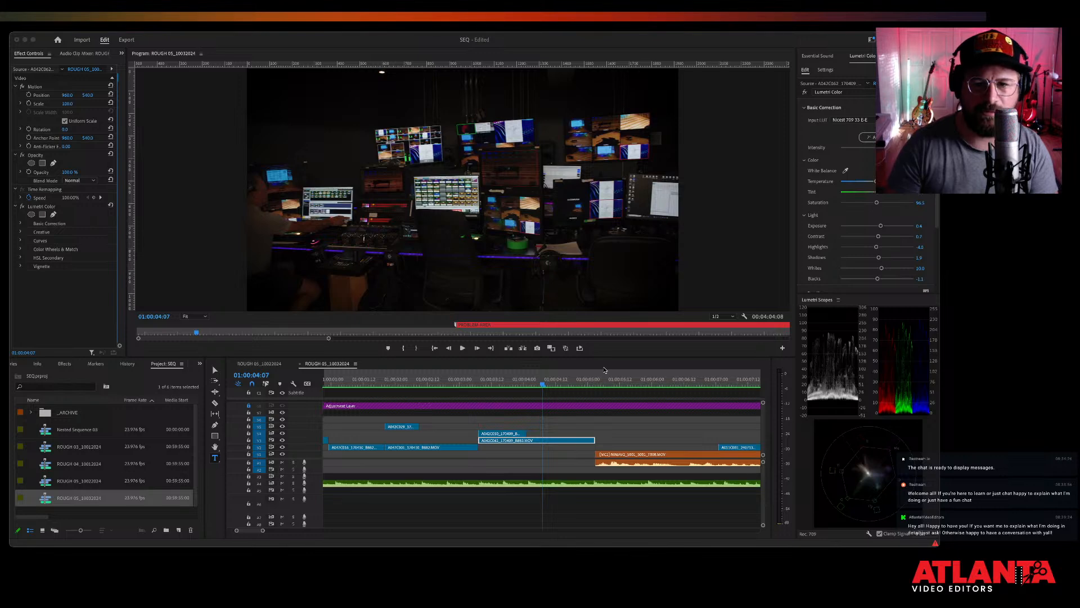
left_click(548, 501)
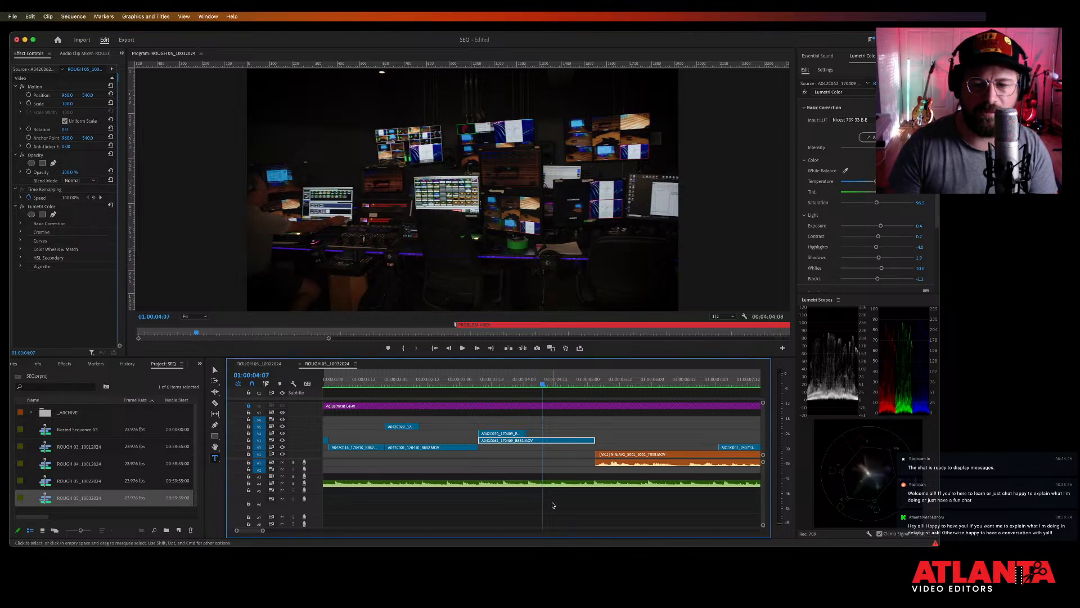
key("space")
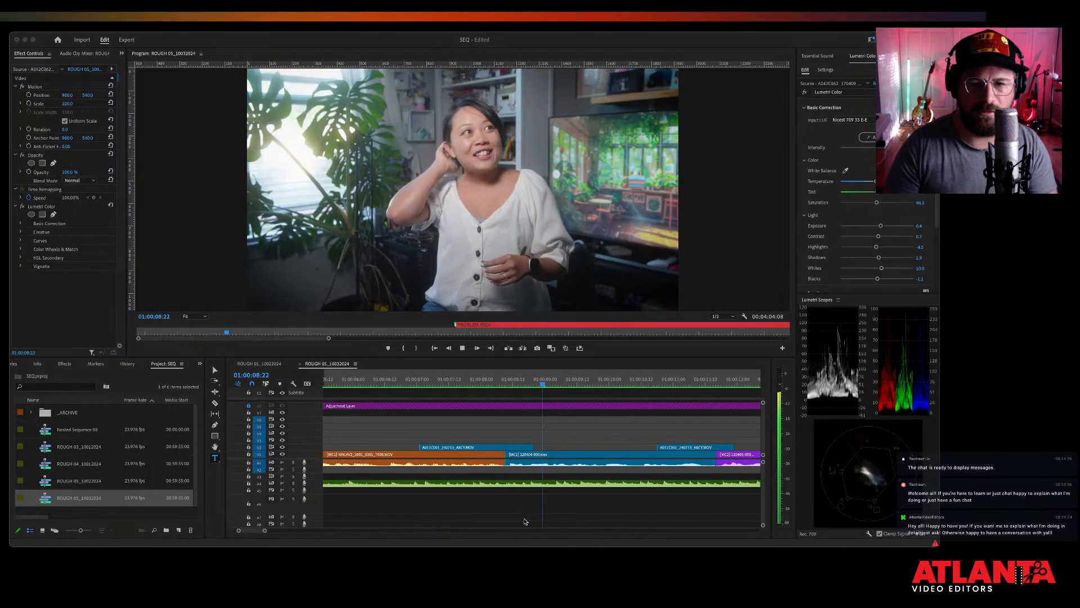
left_click(520, 519)
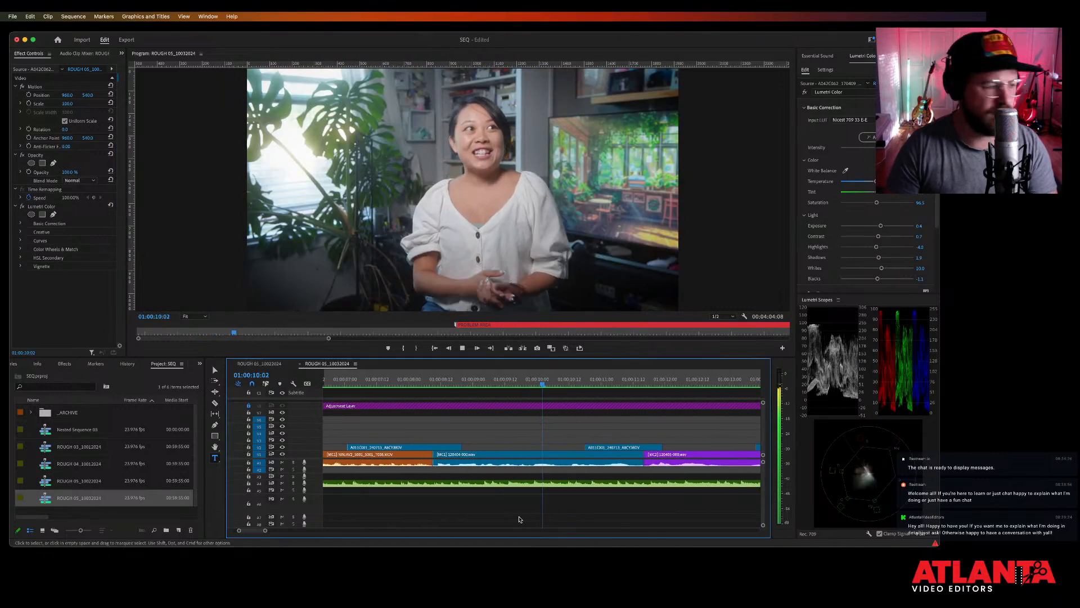
key("space")
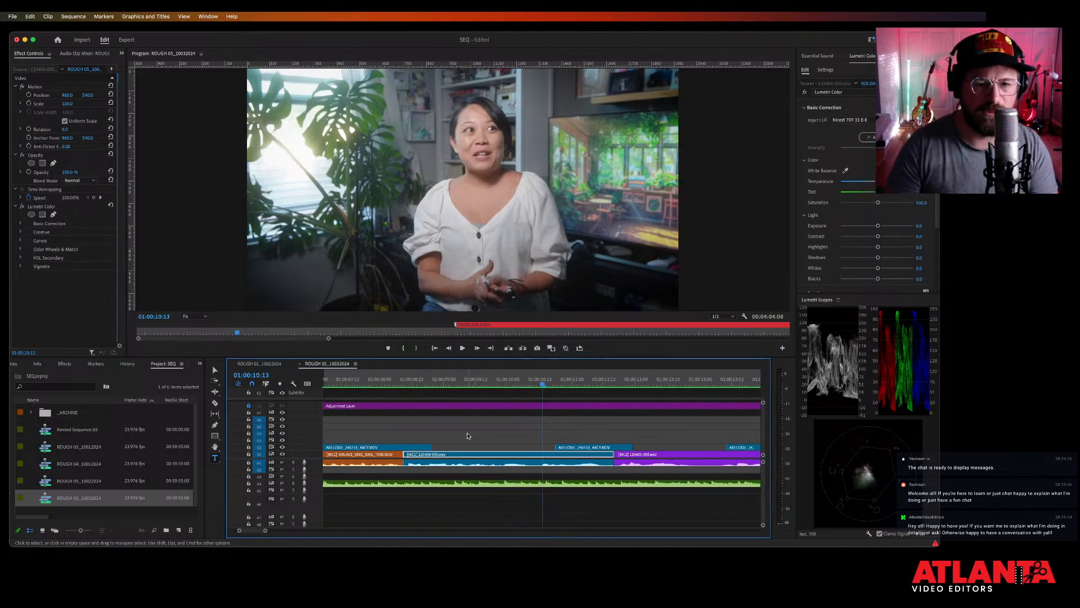
left_click(514, 576)
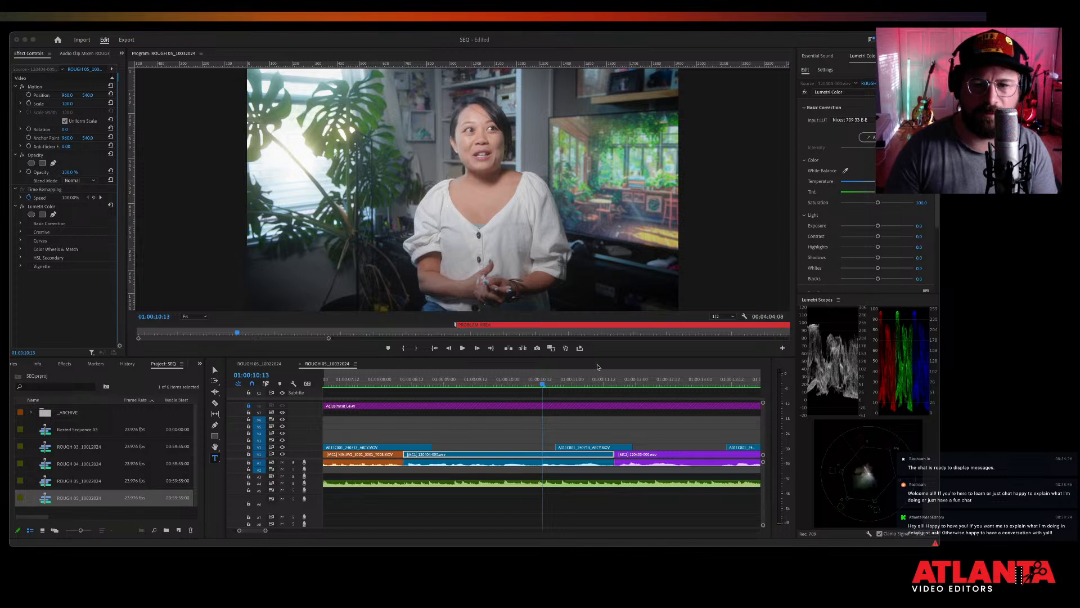
left_click(539, 528)
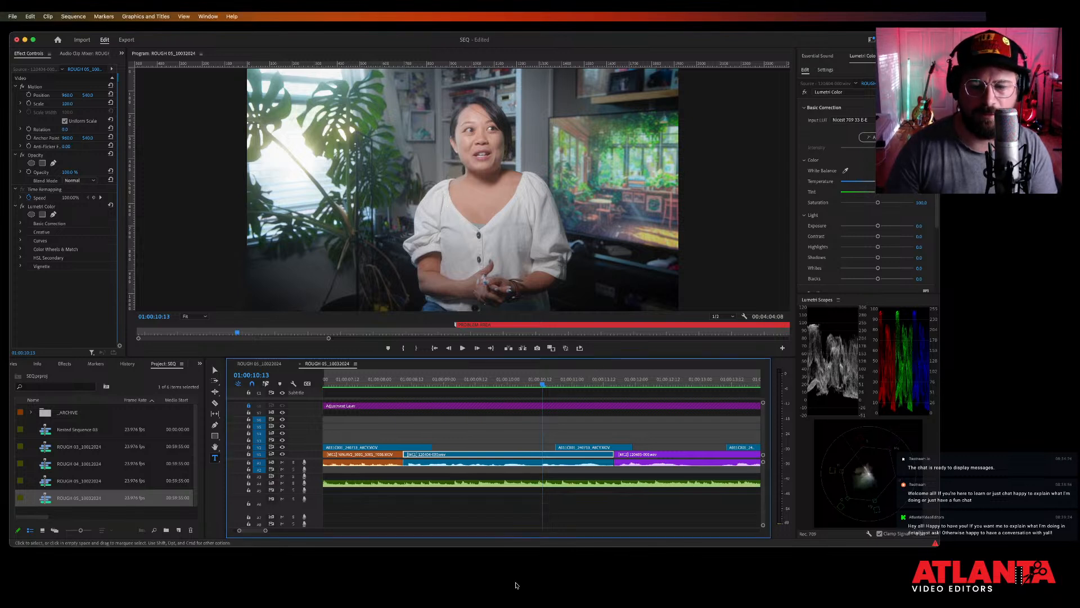
key("space")
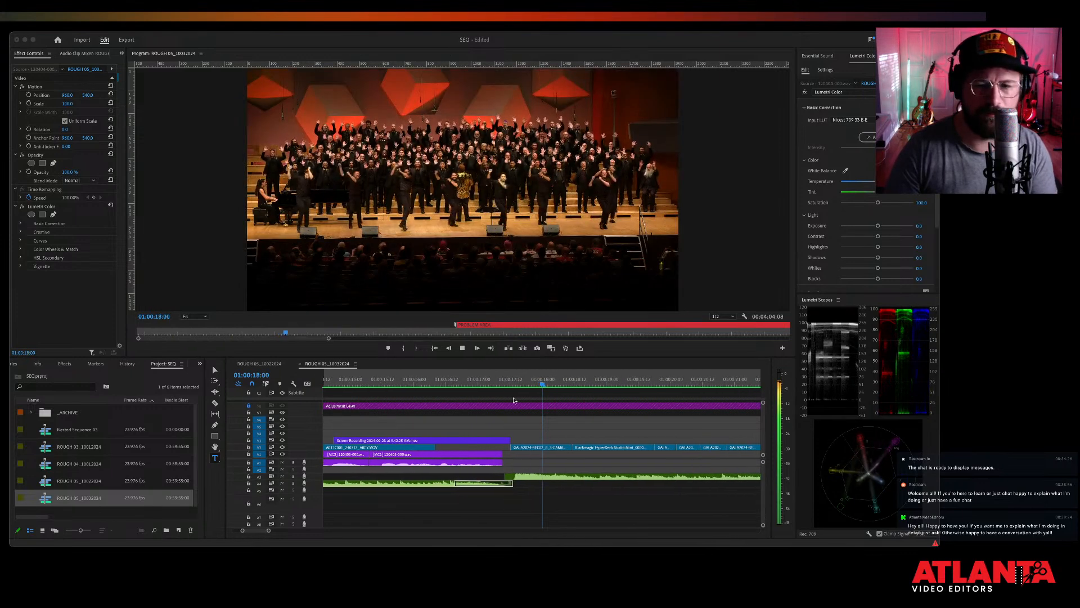
left_click(577, 507)
Play the whole cut from the sequence start through to the Dunlop Productions end logo.
key("Home")
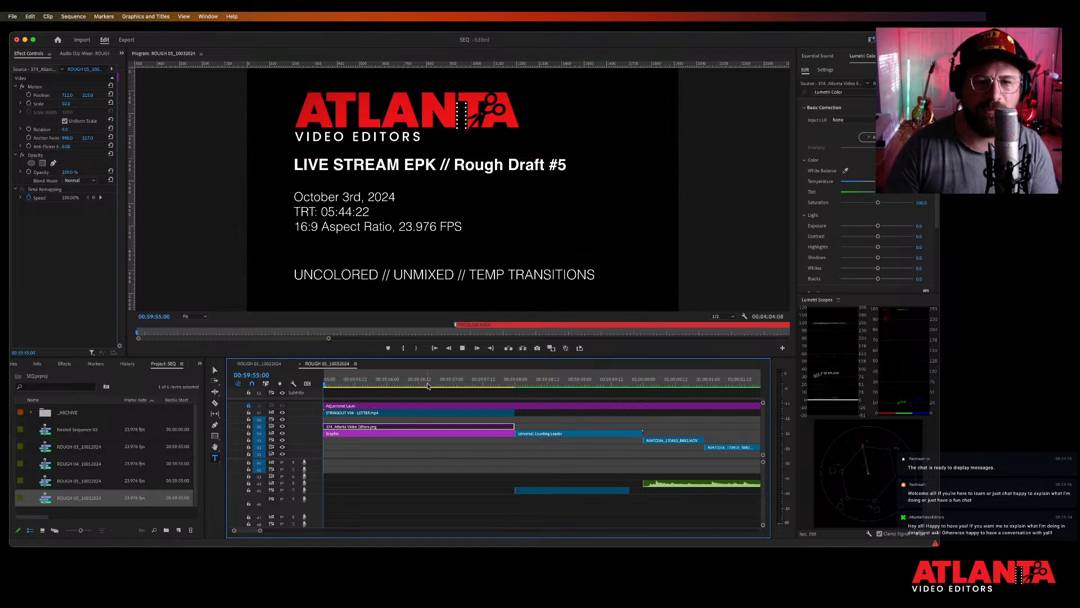
key("space")
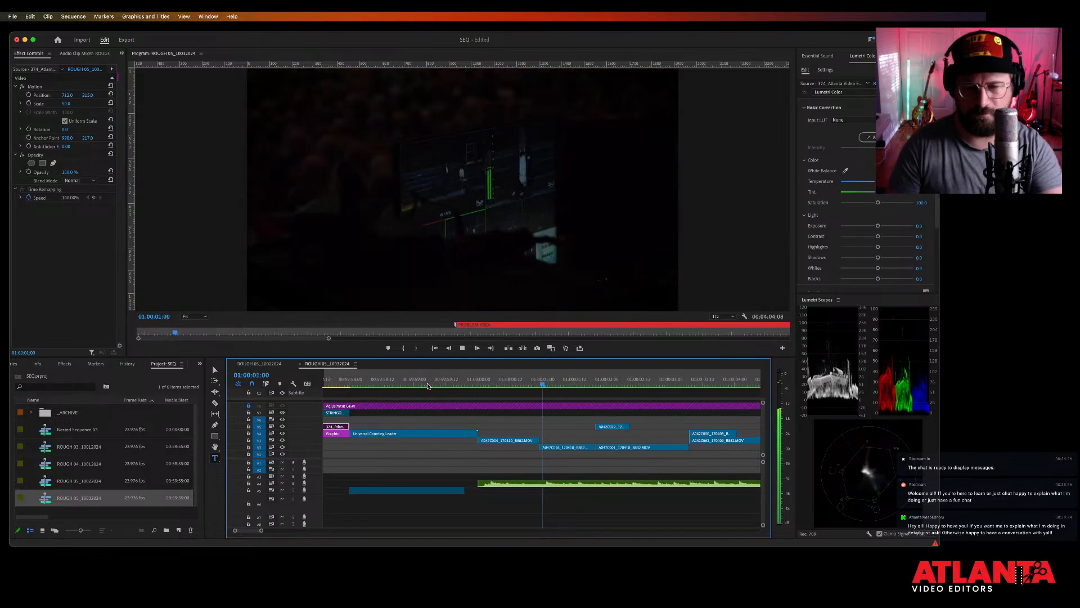
key("minus")
key("minus")
key("minus")
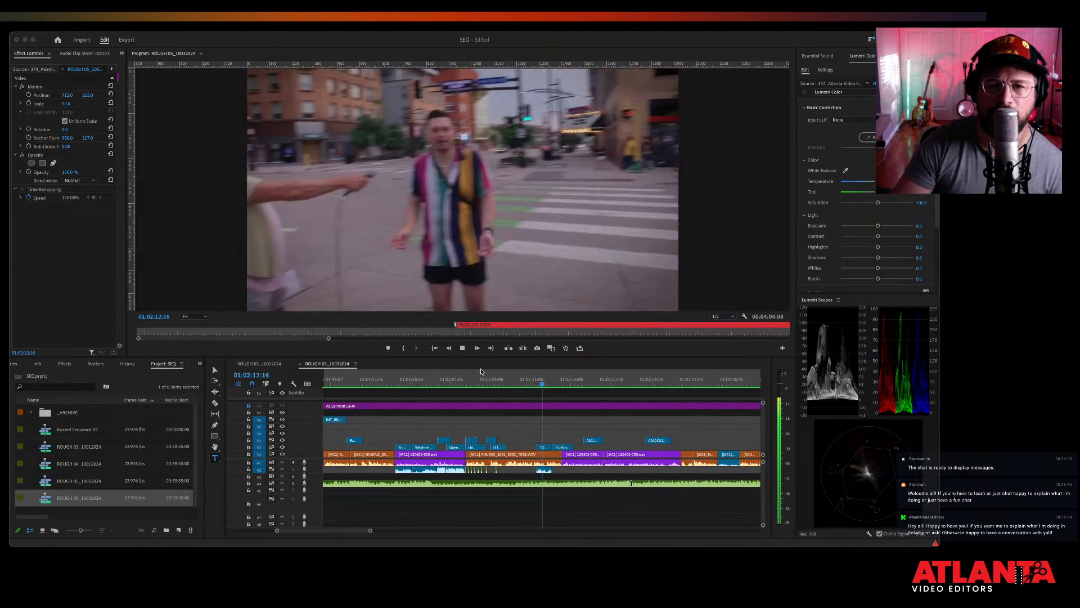
left_click(580, 515)
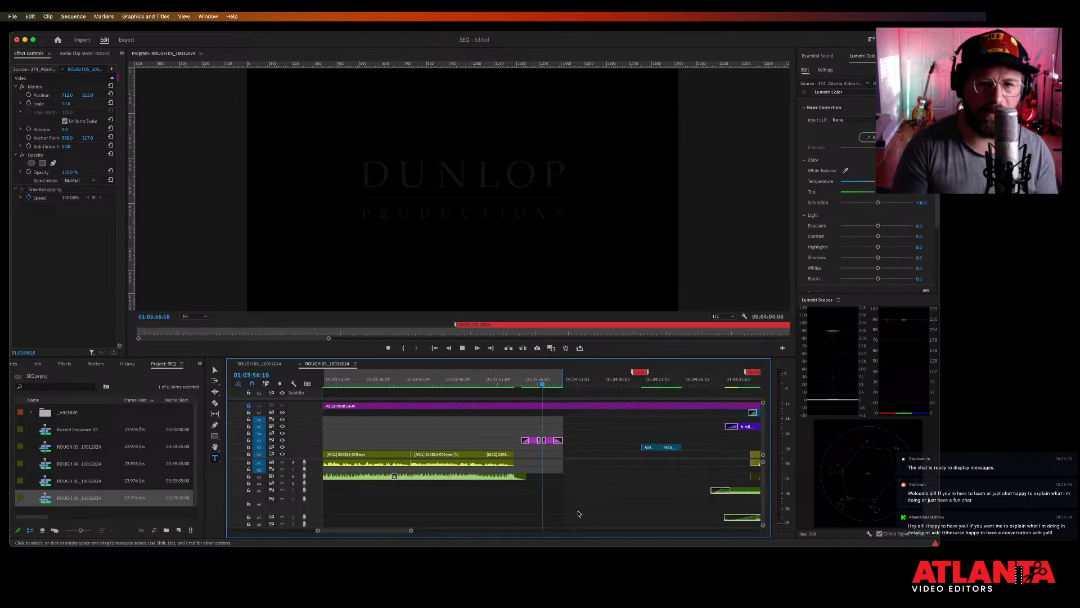
key("space")
key("backslash")
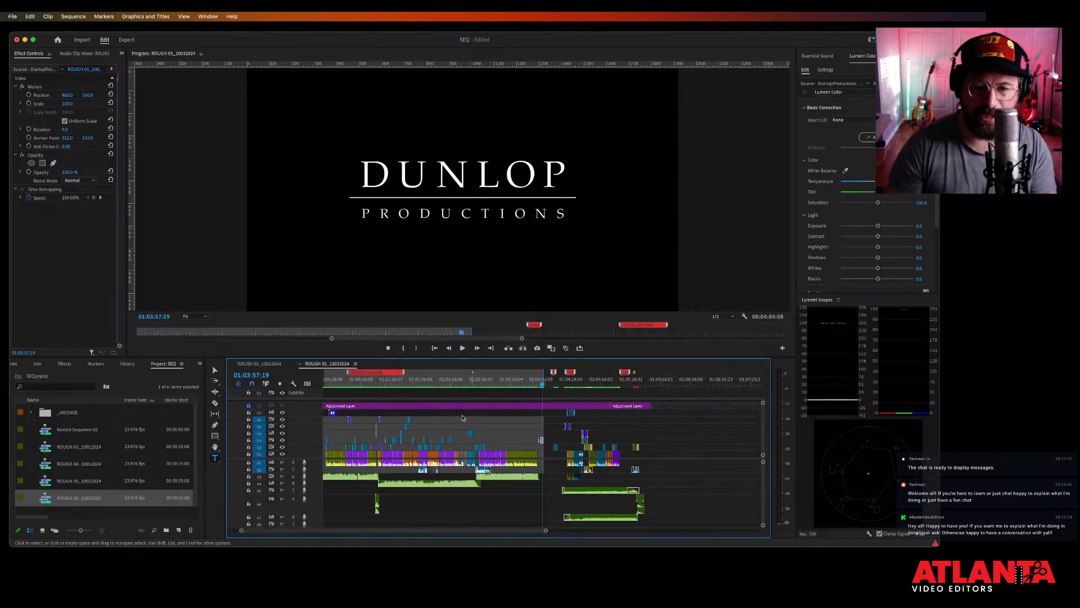
scroll(461, 414, "up", 2)
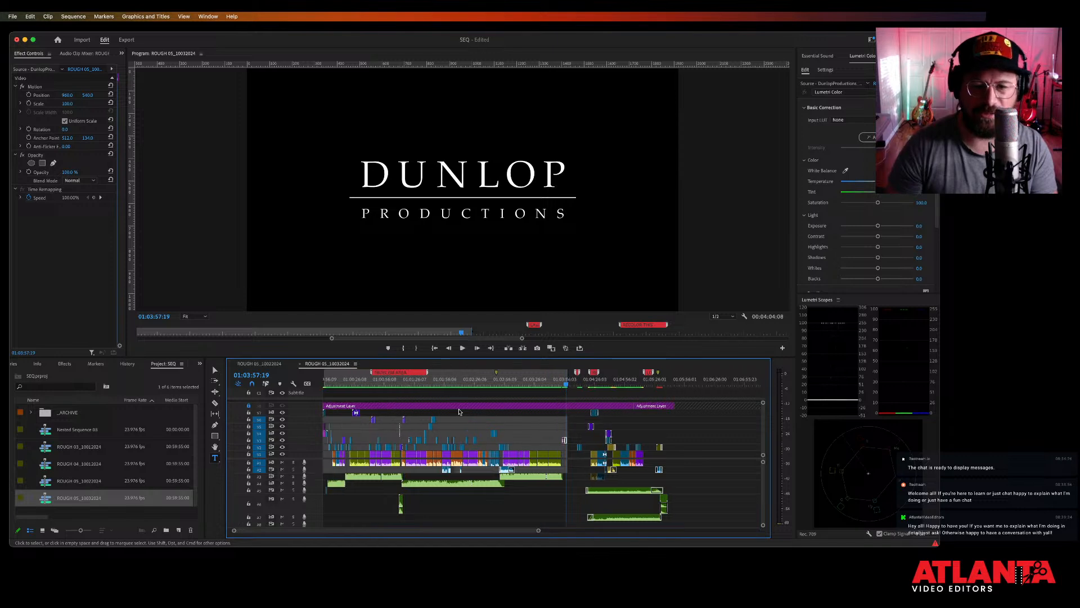
Return the playhead to the sequence start and place it at 00:59:59:08 on the counting leader.
left_click(517, 576)
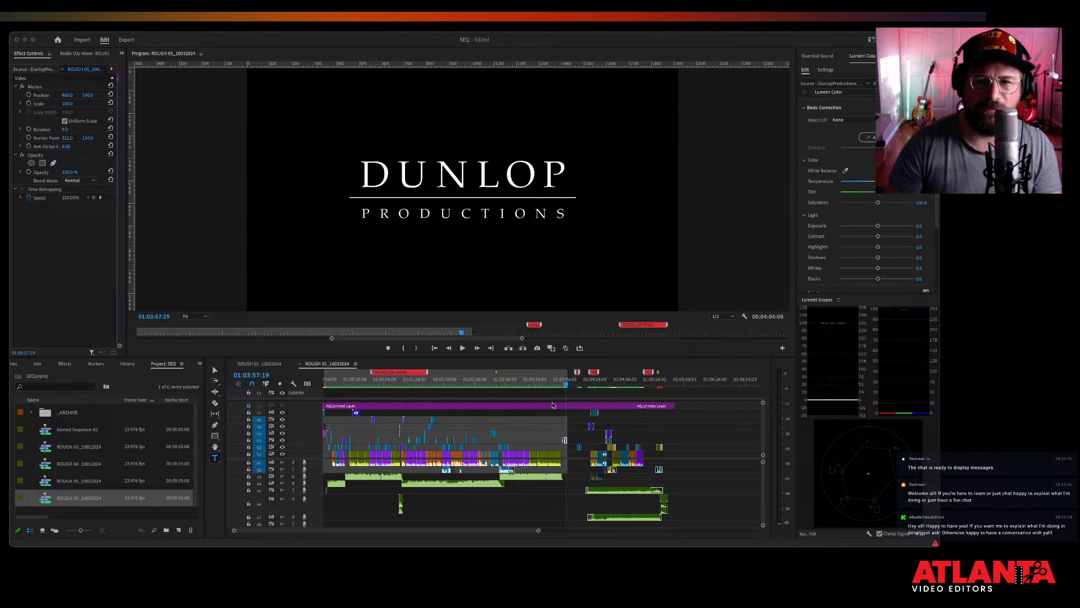
left_click(481, 516)
left_click_drag(346, 385, 323, 383)
key("equal")
key("equal")
key("equal")
key("equal")
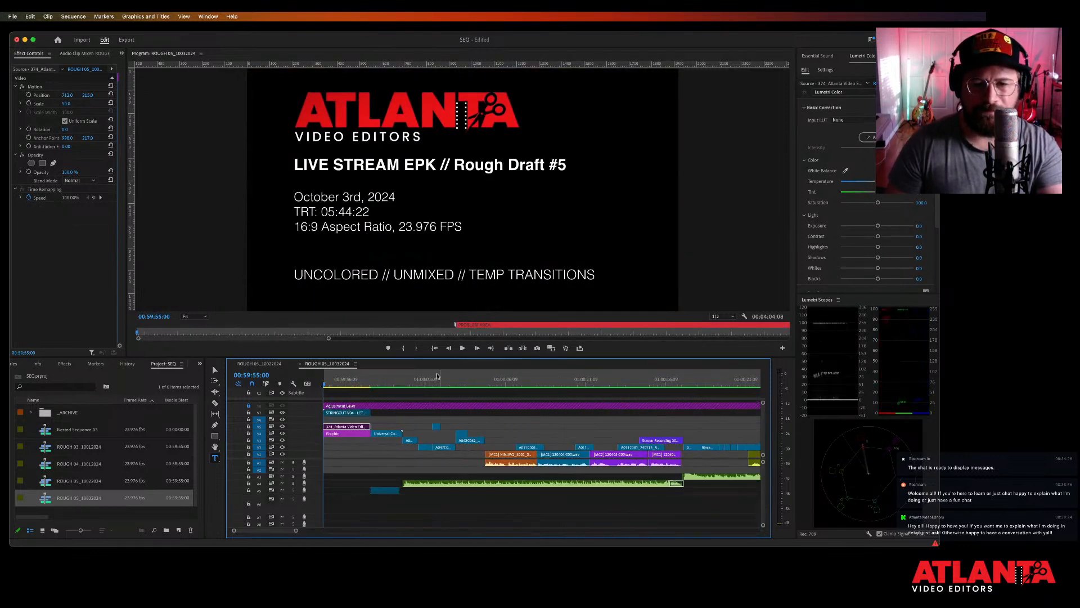
left_click(393, 380)
key("minus")
key("minus")
key("minus")
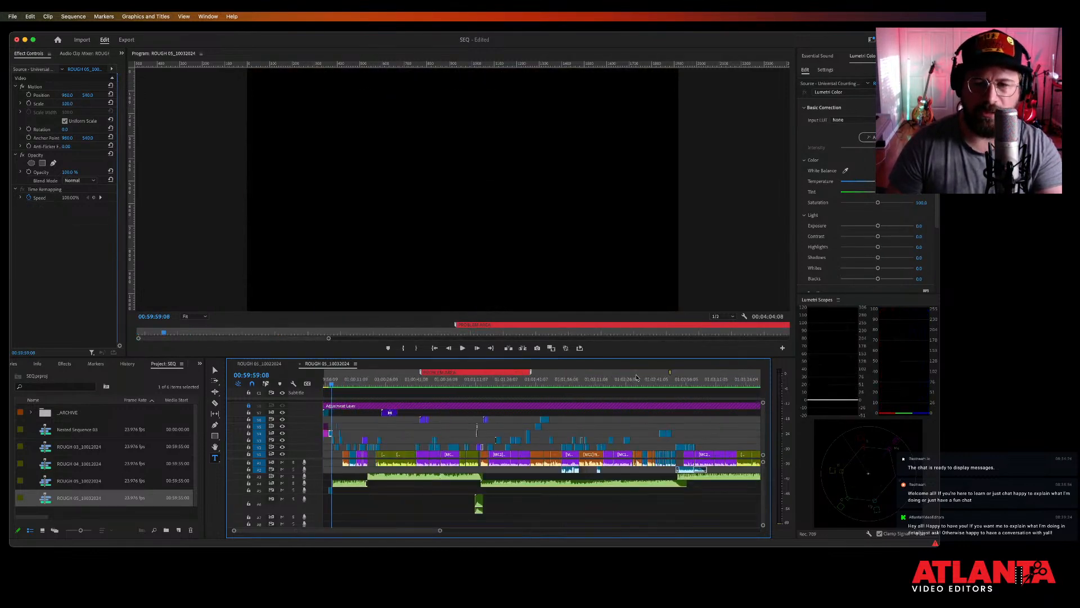
Skim the second half of the sequence and place the playhead on the marker at 01:02:49:07.
left_click(657, 377)
scroll(527, 372, "down", 2)
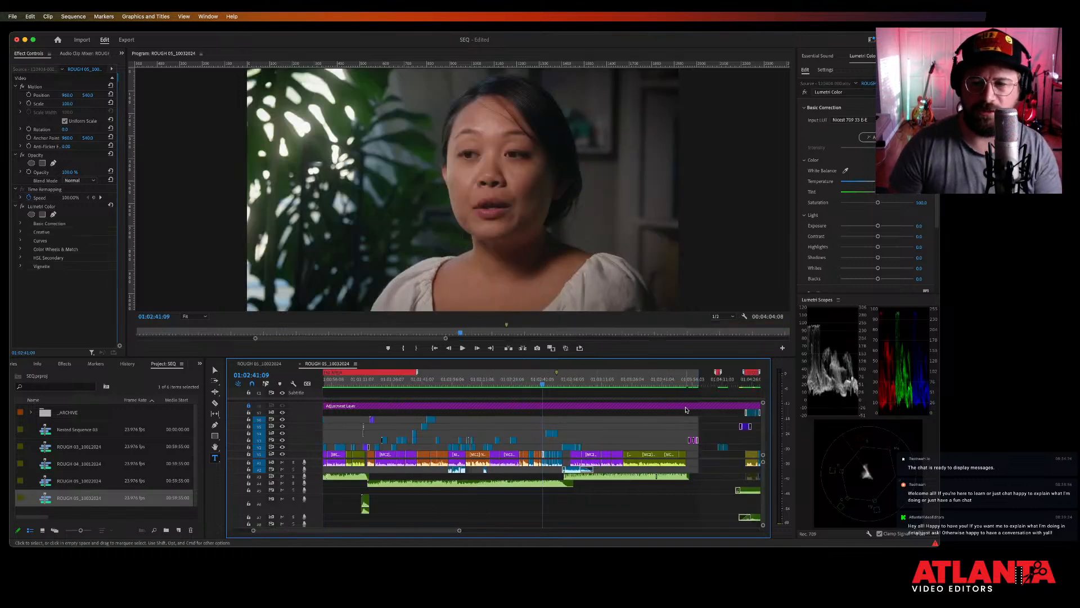
left_click(747, 383)
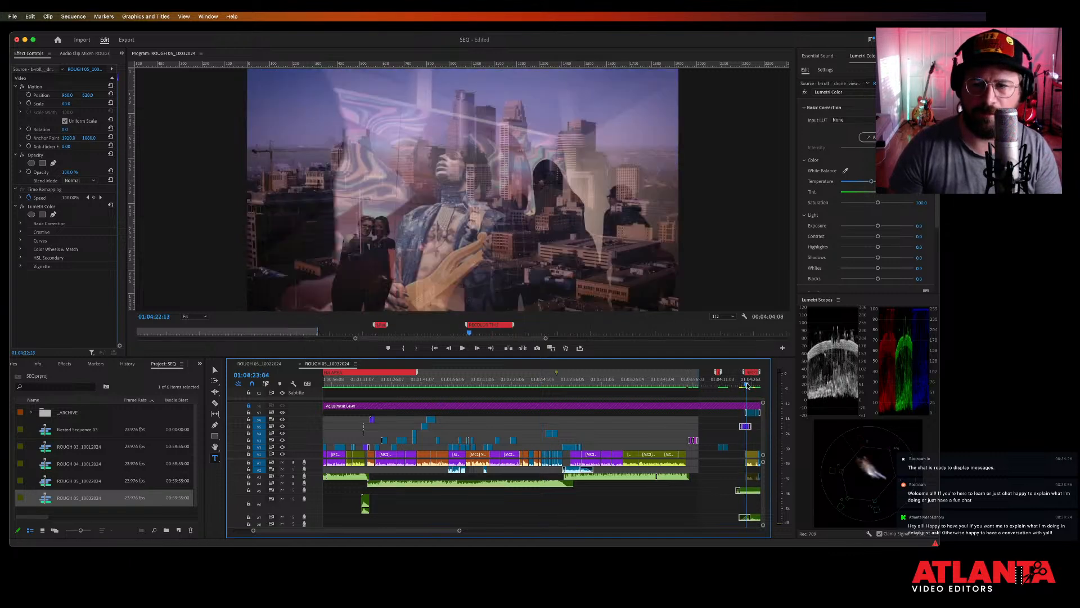
left_click_drag(747, 385, 557, 400)
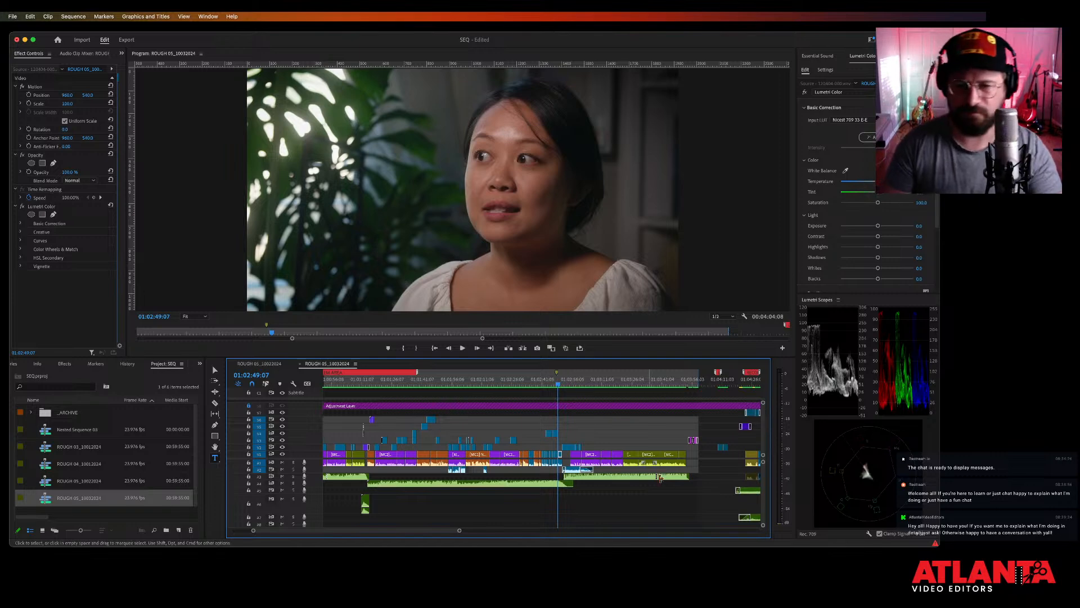
key("equal")
key("equal")
key("equal")
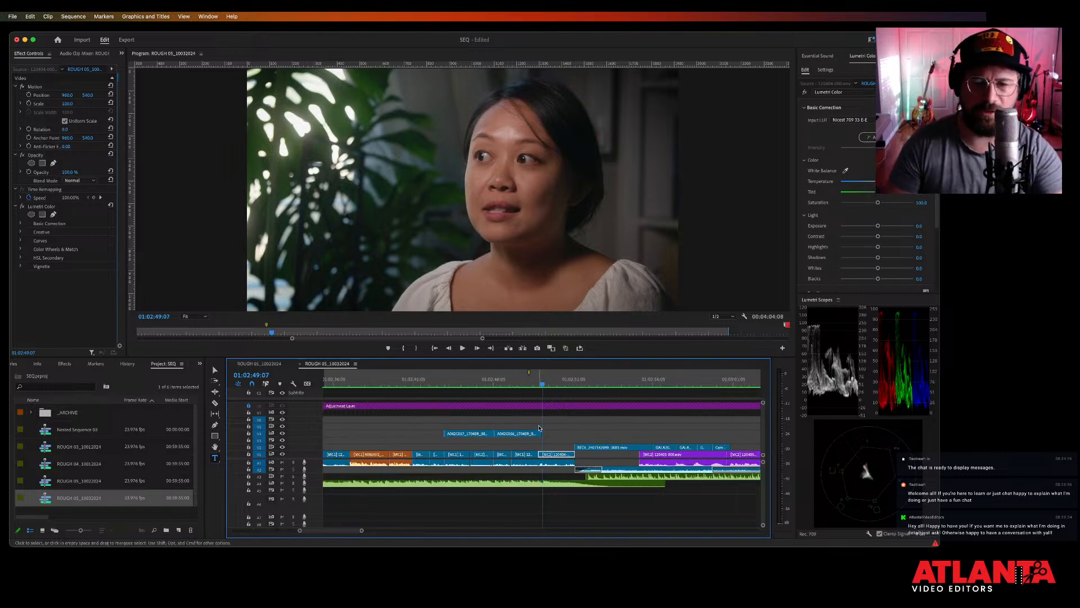
Play the interview from about 01:02:41 into the start of the choir concert clip.
left_click(424, 389)
key("space")
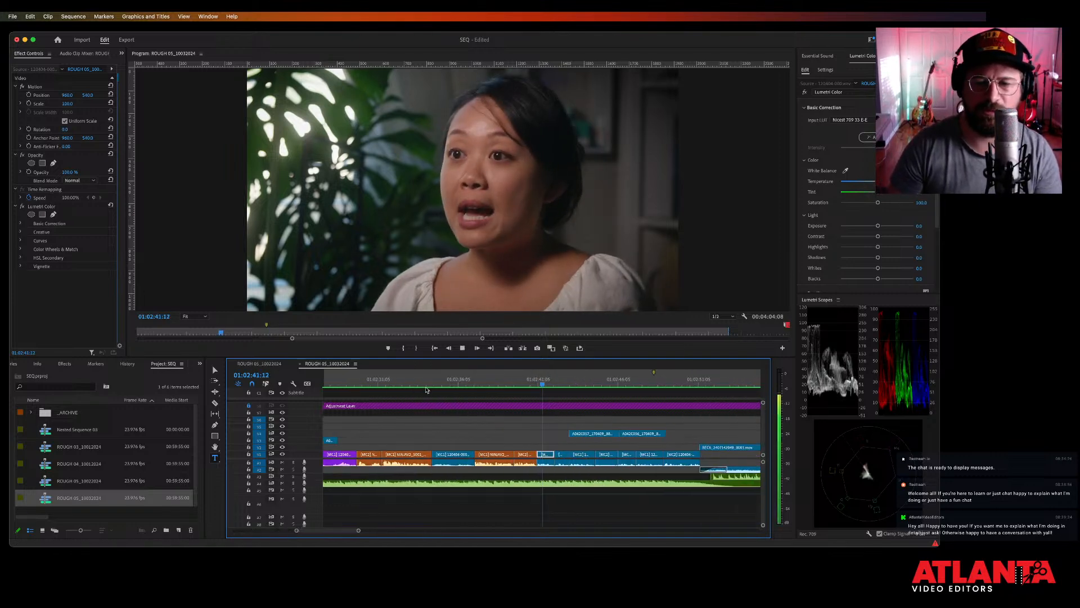
key("space")
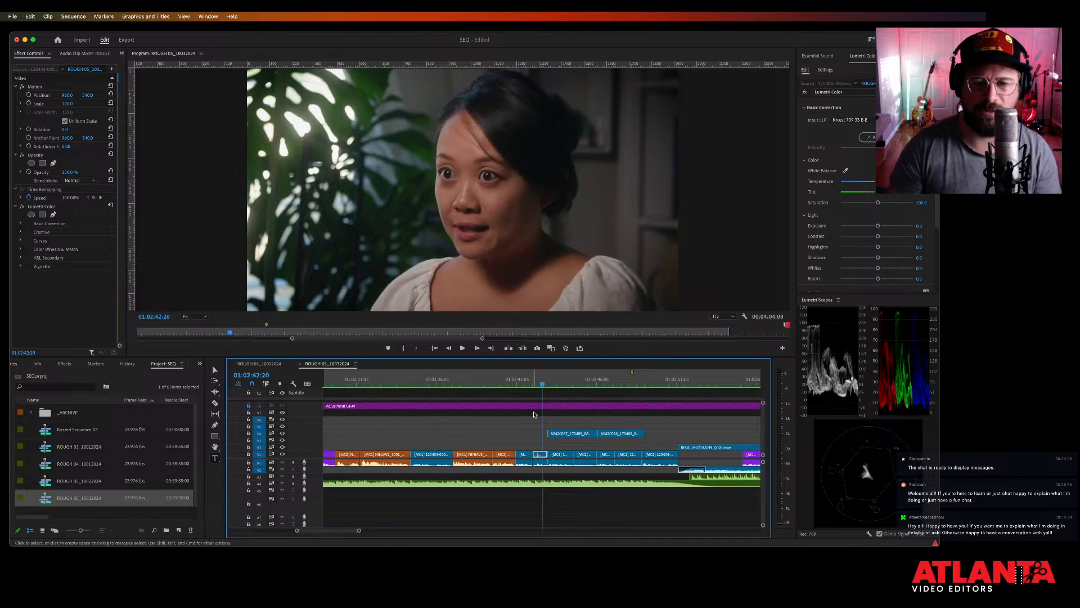
left_click(528, 384)
key("space")
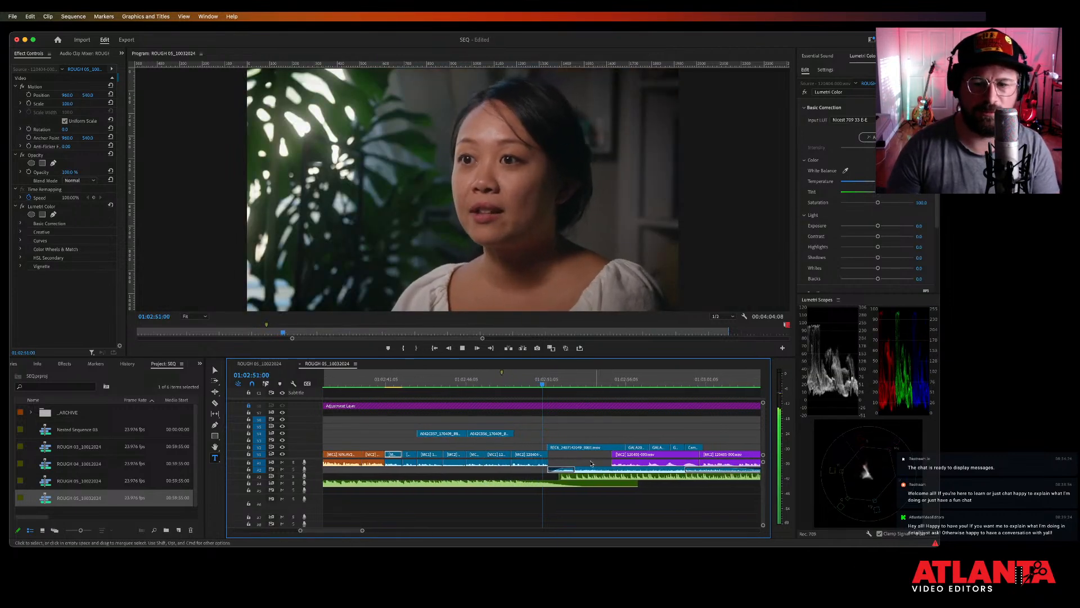
key("space")
Lower the choir concert clip's audio gain by 4 dB and apply a further gain adjustment to the same clip.
left_click(557, 471)
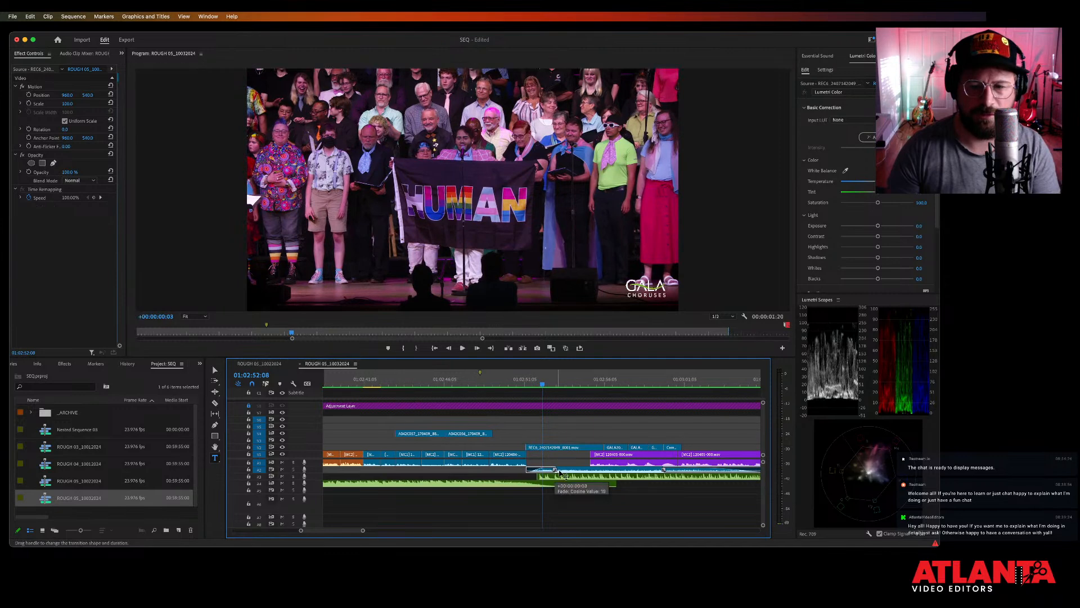
key("g")
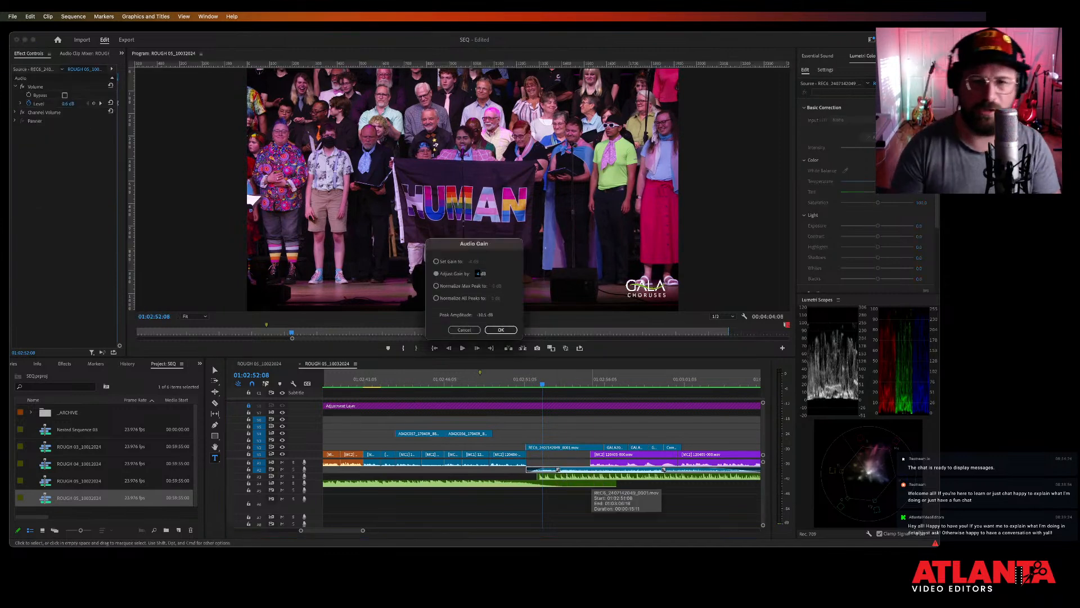
key("Return")
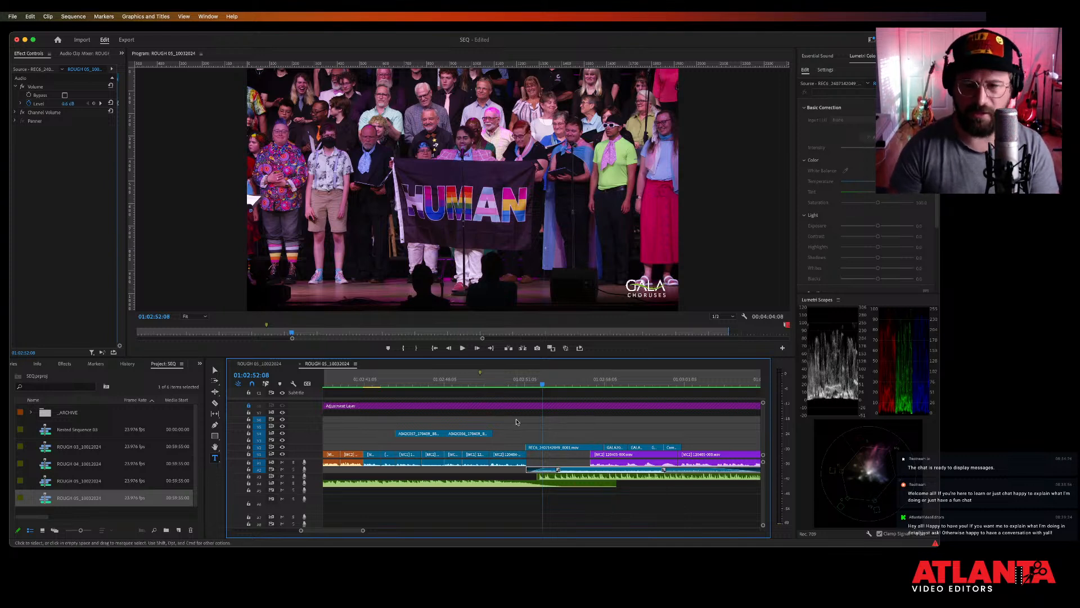
left_click(561, 422)
left_click(575, 470)
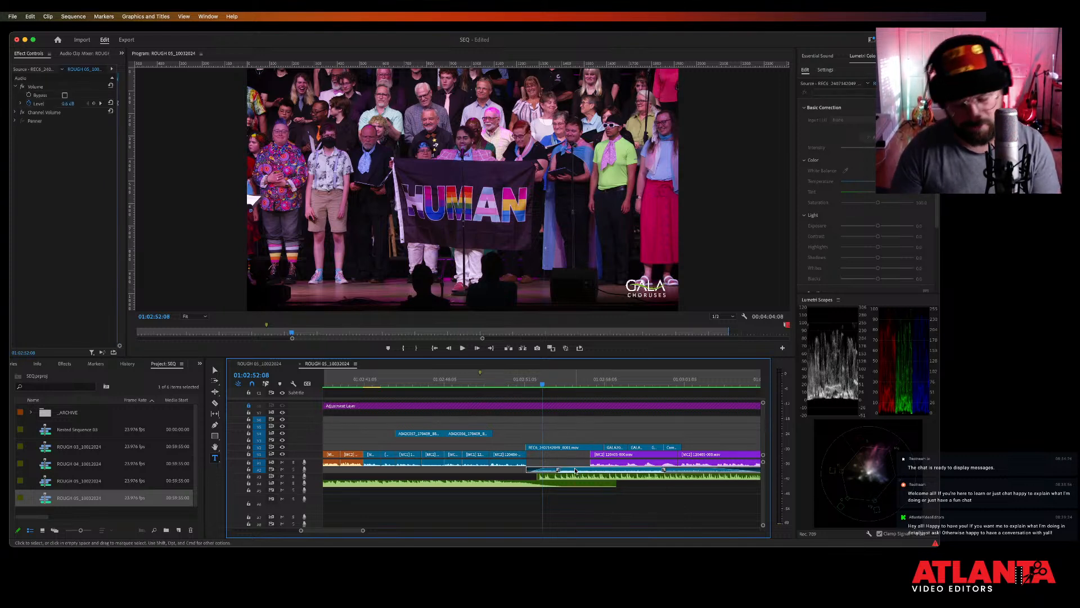
key("g")
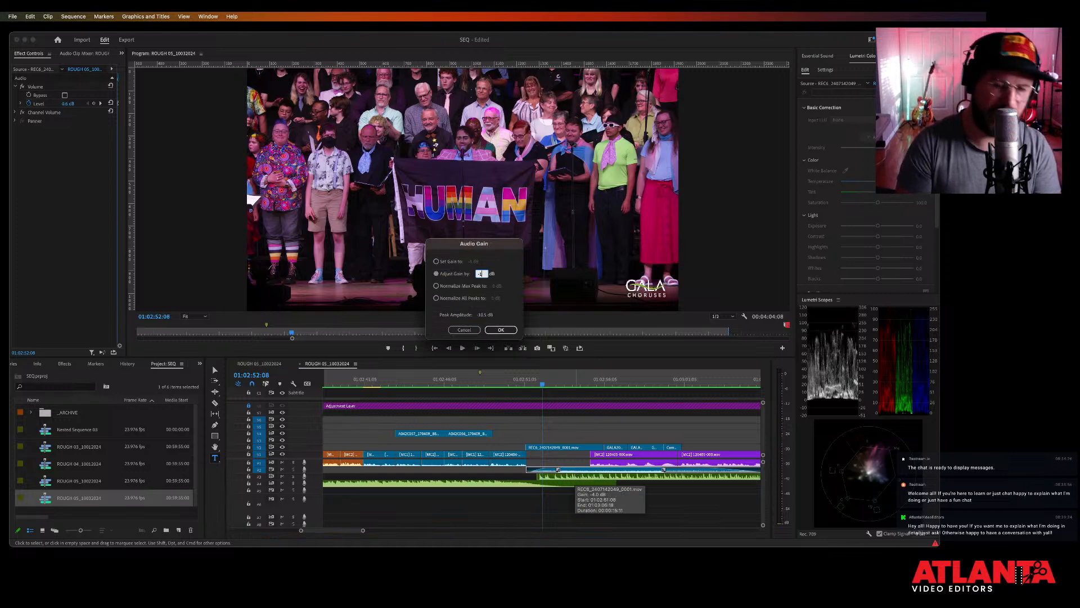
type("1")
key("Return")
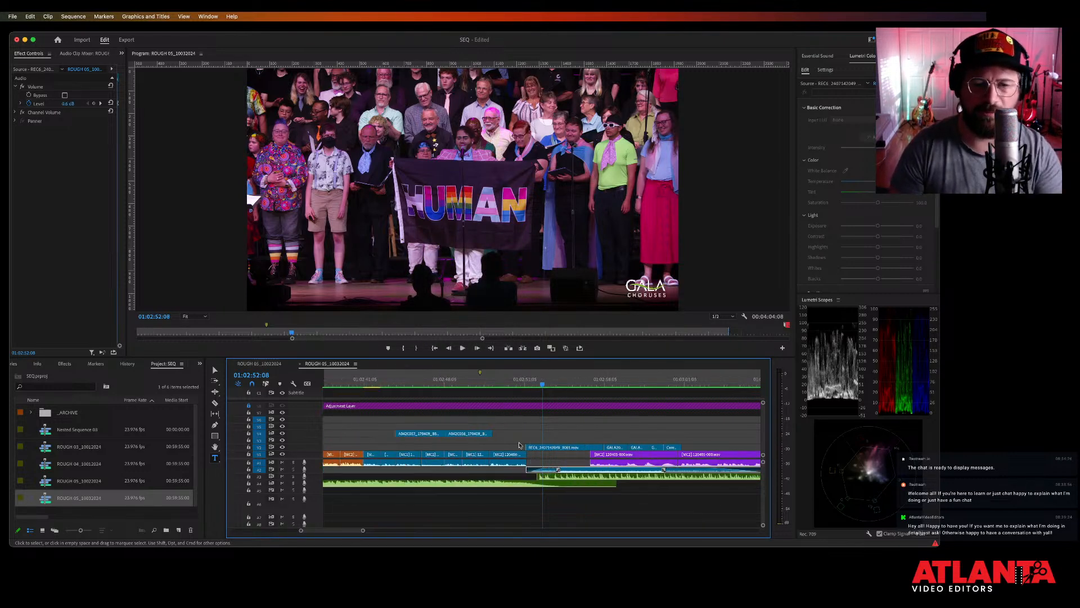
Enlarge the choir clip's audio track and lower the clip's volume keyframe under the start of the following interview.
key("space")
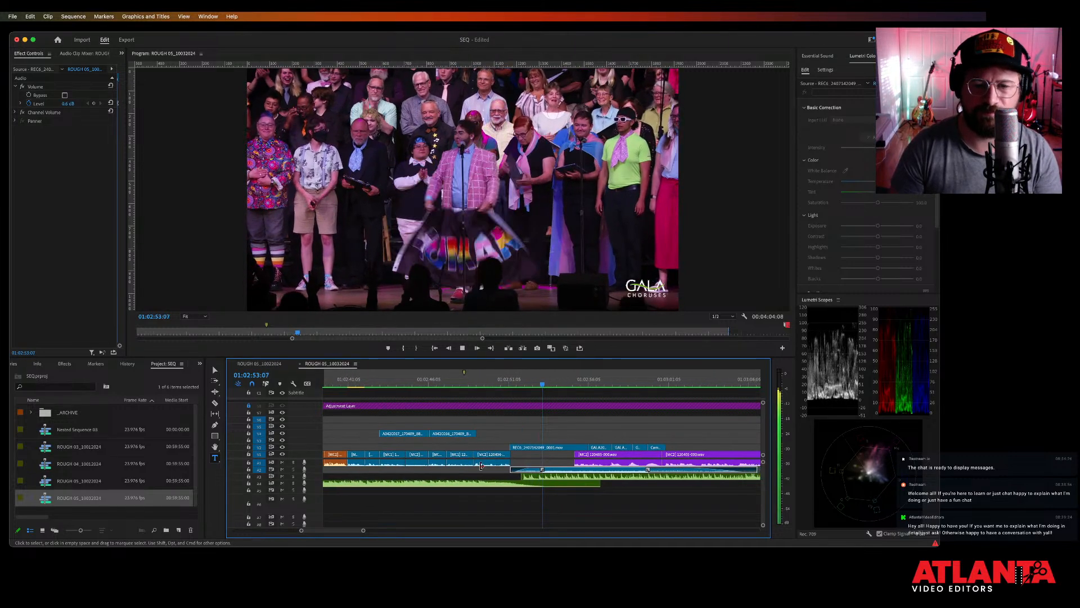
left_click_drag(318, 473, 317, 496)
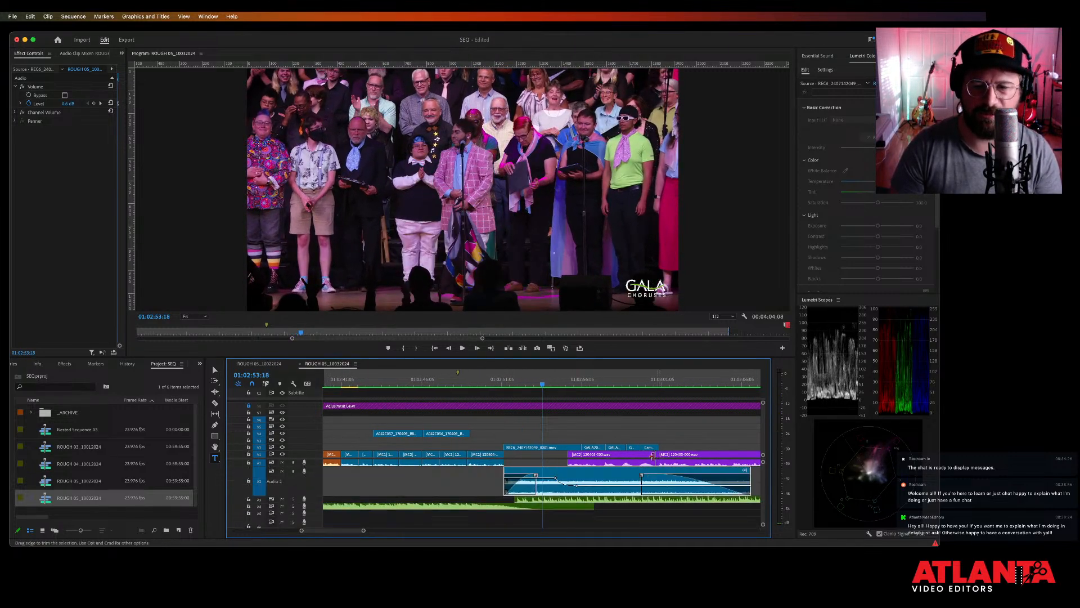
left_click_drag(556, 480, 555, 483)
key("space")
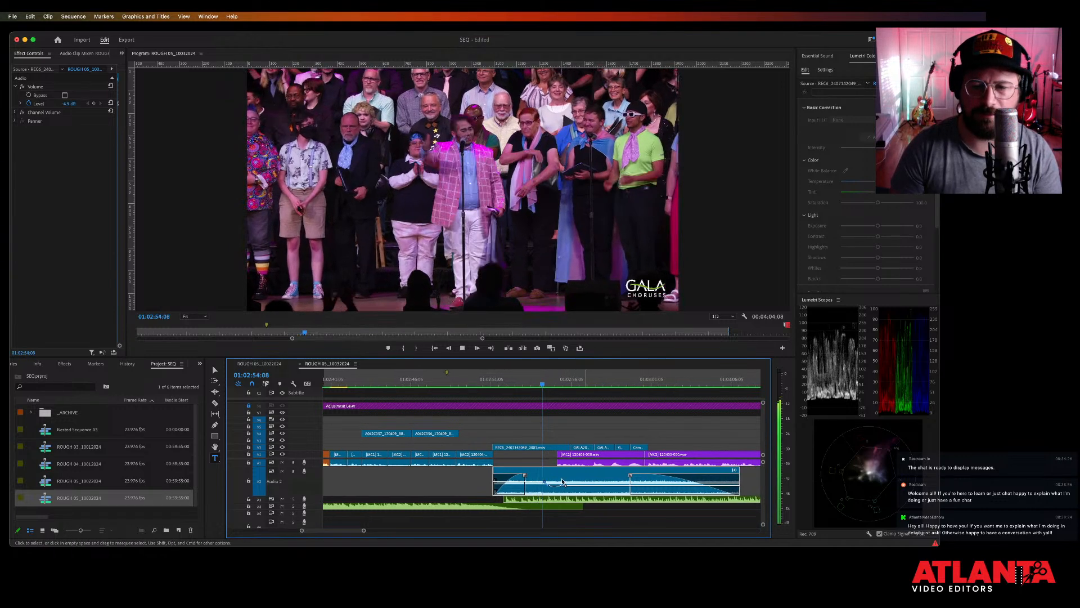
key("space")
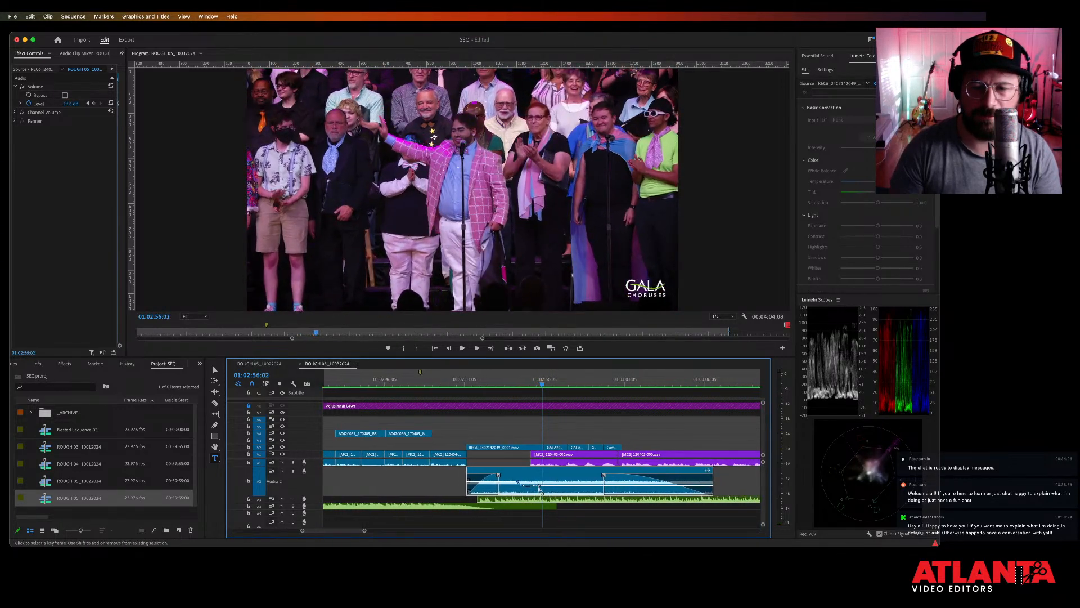
left_click_drag(539, 485, 539, 486)
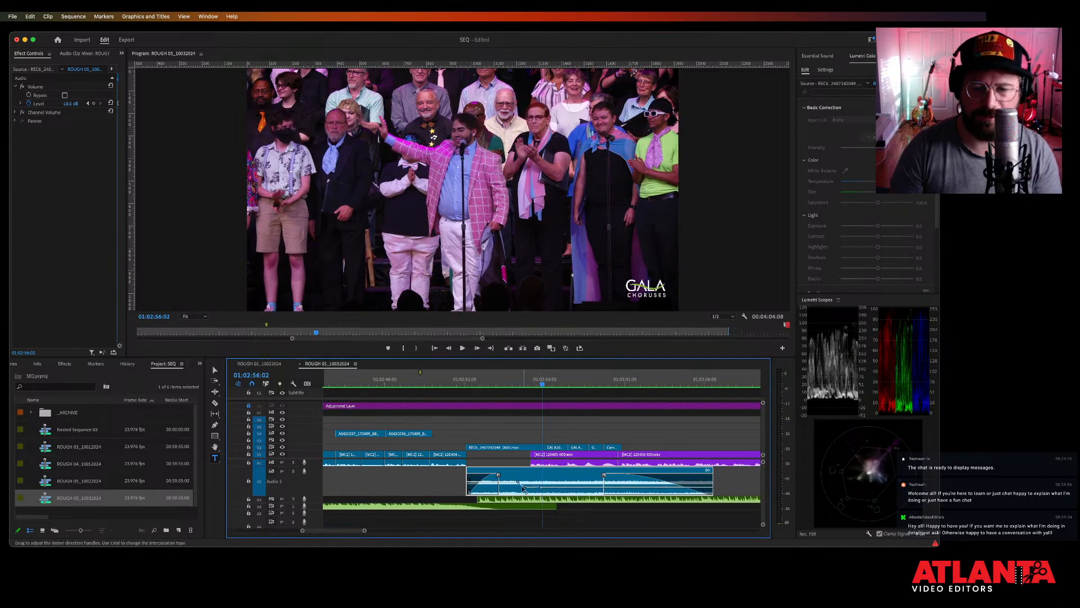
Play the choir concert passage through to the following interview at 01:03:02:18 to check the lowered volume.
left_click(516, 385)
key("space")
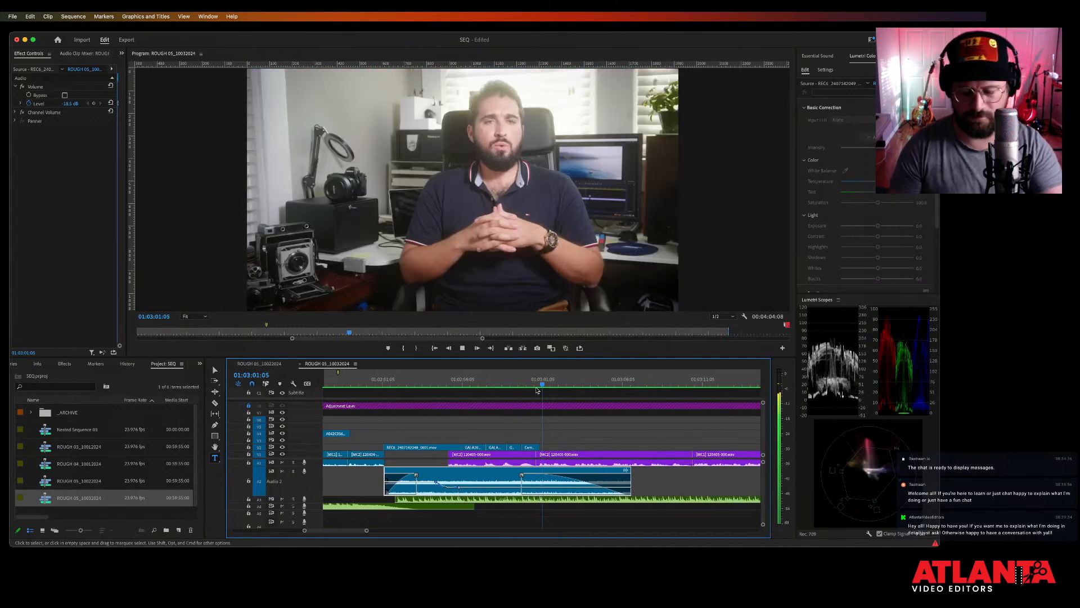
key("minus")
key("minus")
key("minus")
key("space")
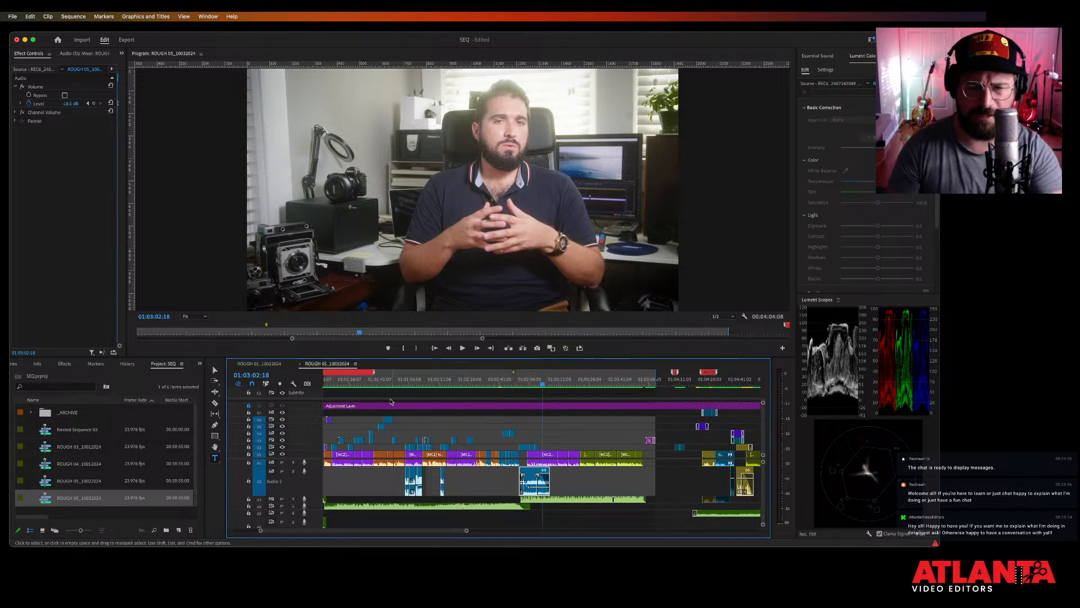
Play the post-production supervisor's lower third from 01:01:15:11 to the control room shot at 01:01:18:05.
key("minus")
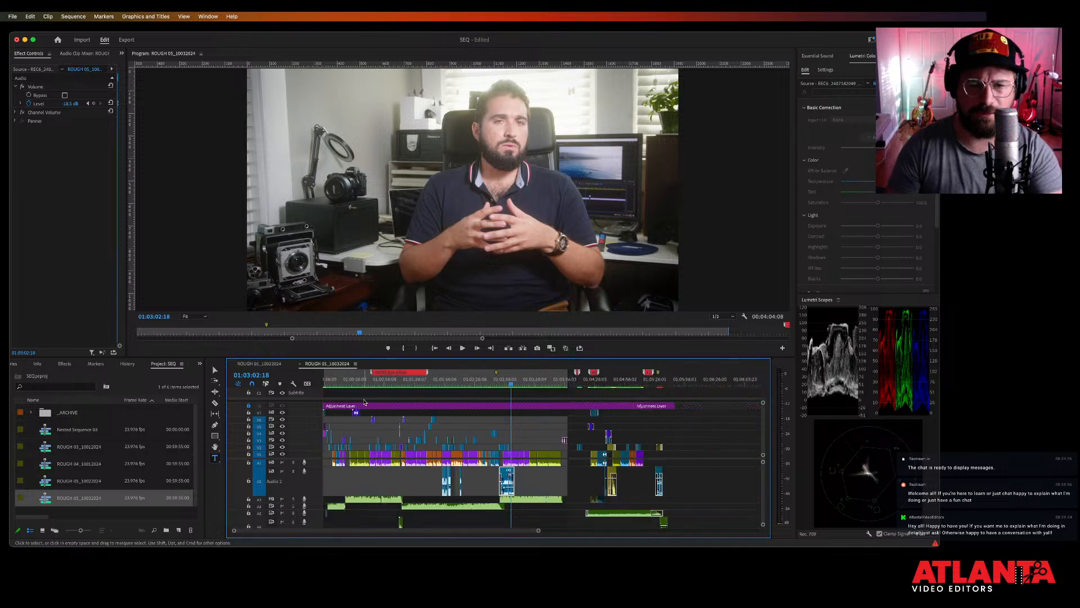
left_click(403, 386)
key("equal")
key("equal")
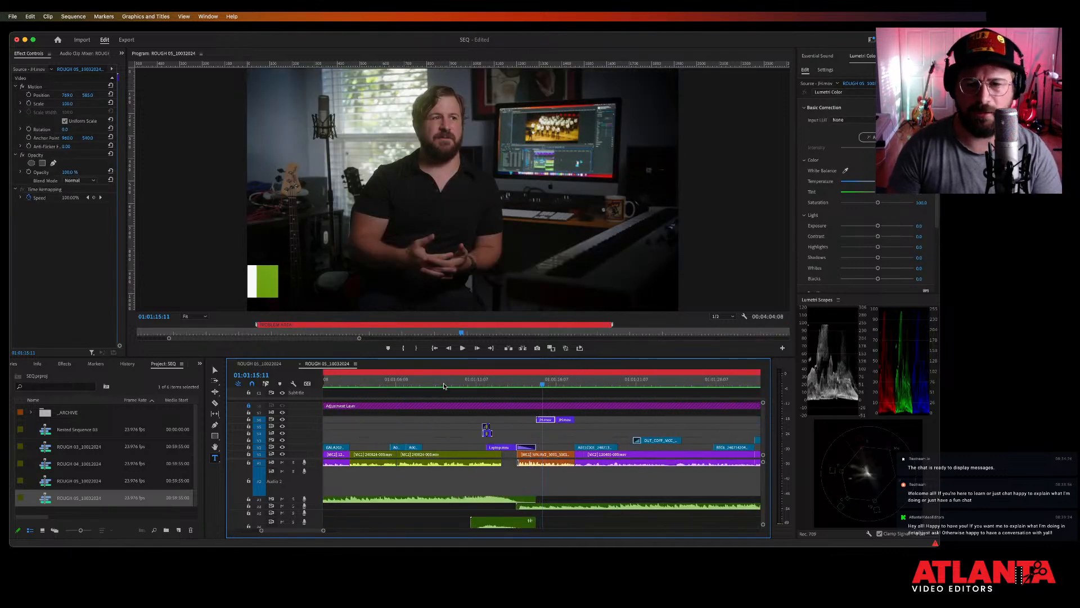
key("space")
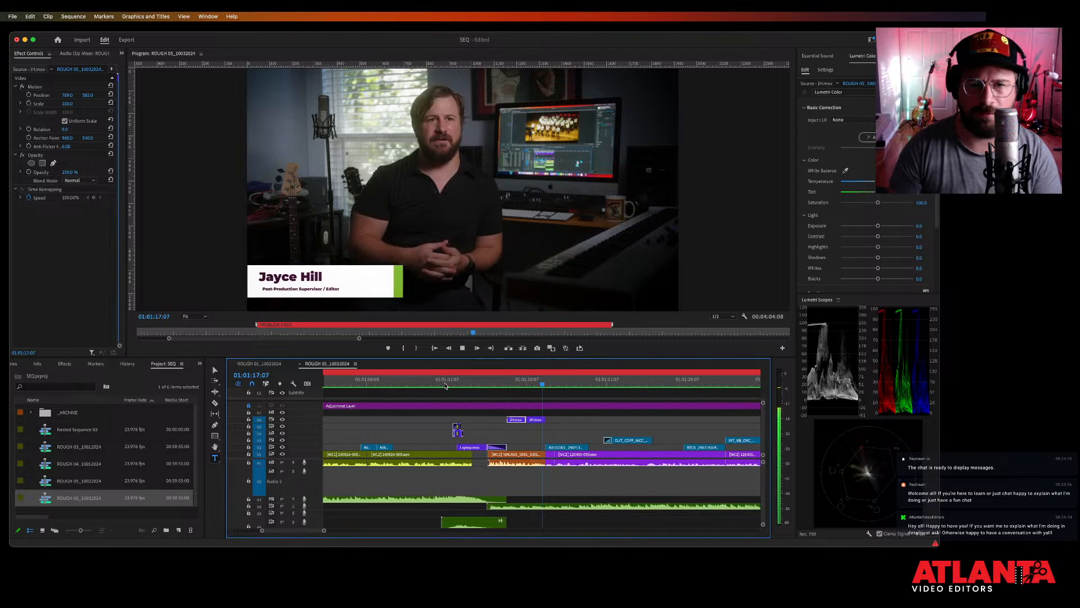
key("space")
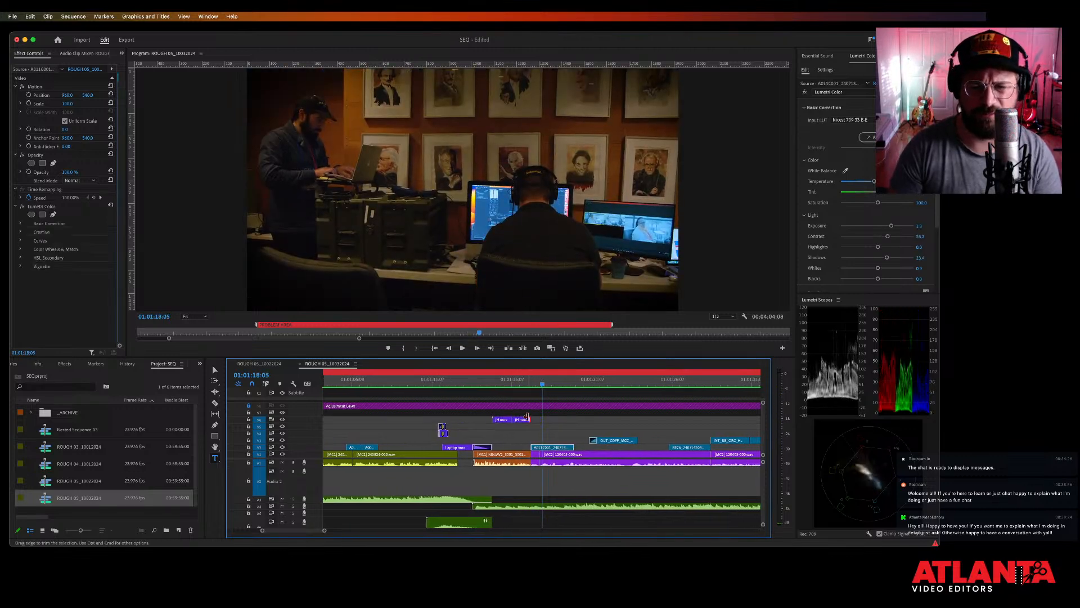
Extend the end of the supervisor's lower third and shift both of its clips earlier to end with the interview shot.
left_click_drag(527, 417, 534, 416)
key("minus")
key("minus")
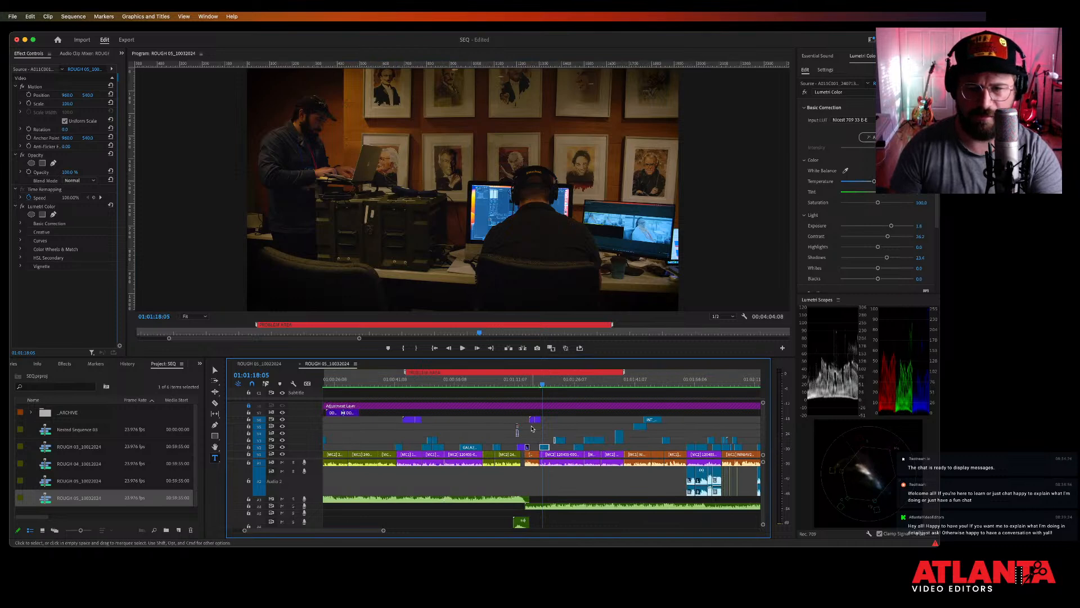
key("equal")
key("equal")
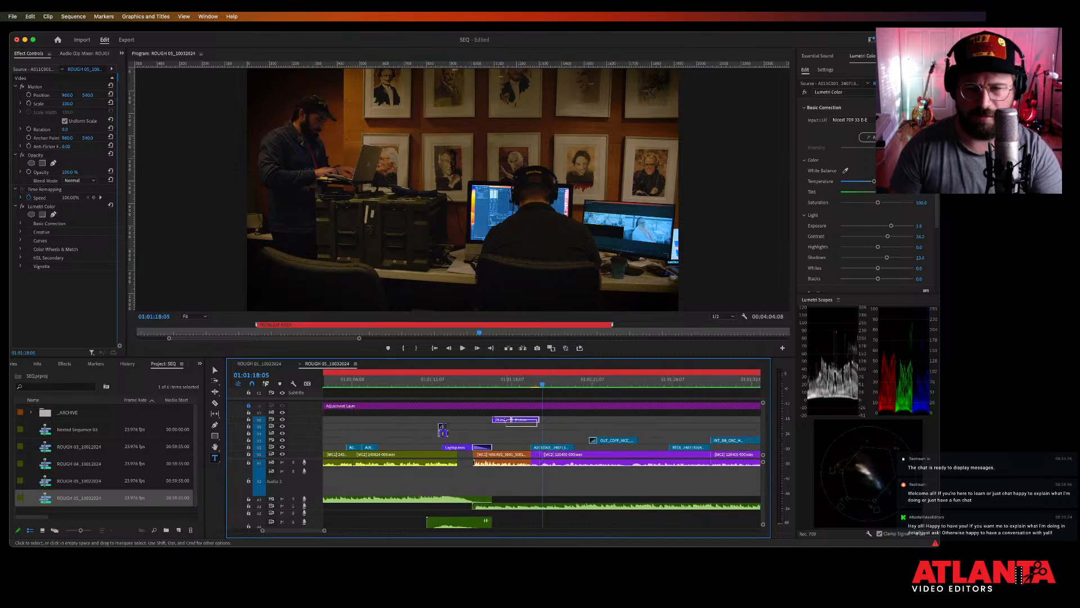
left_click_drag(506, 417, 515, 407)
left_click(493, 381)
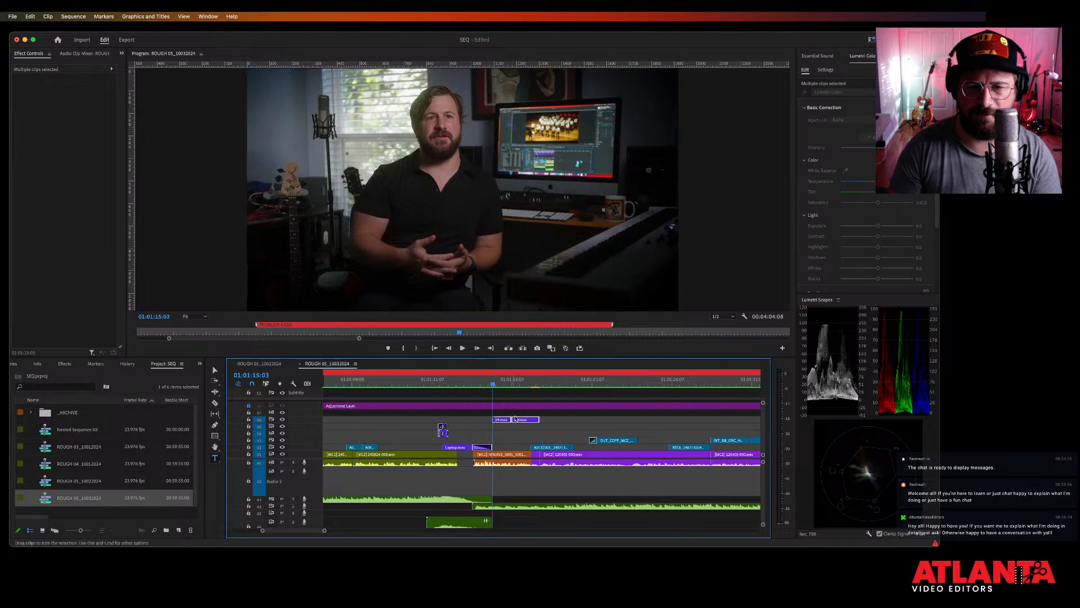
left_click_drag(501, 421, 492, 422)
Play the retimed lower third through to the control room shot at 01:01:19:08.
key("space")
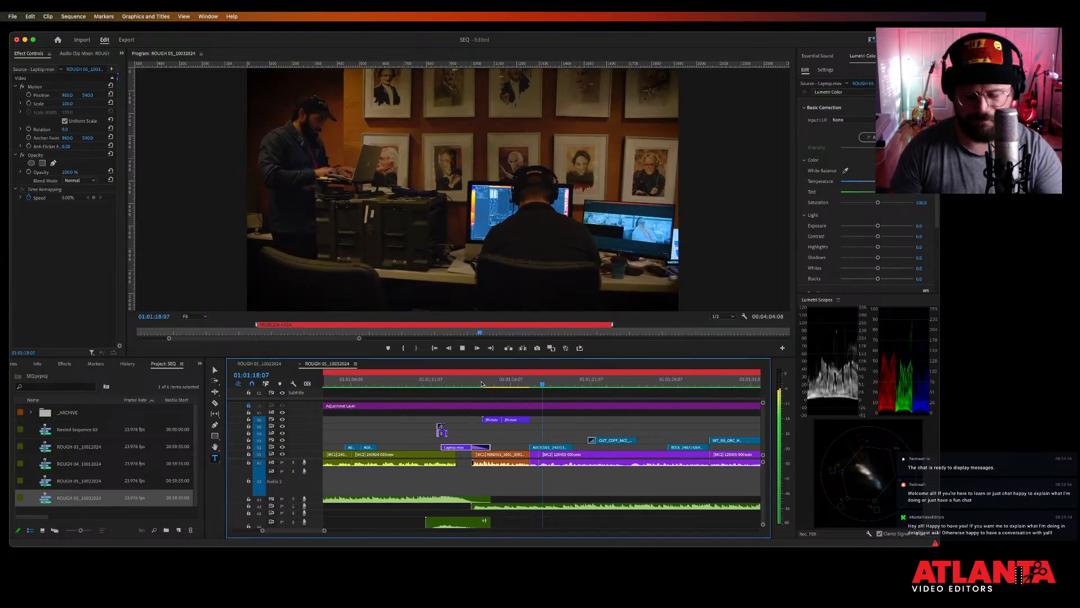
key("minus")
key("minus")
key("space")
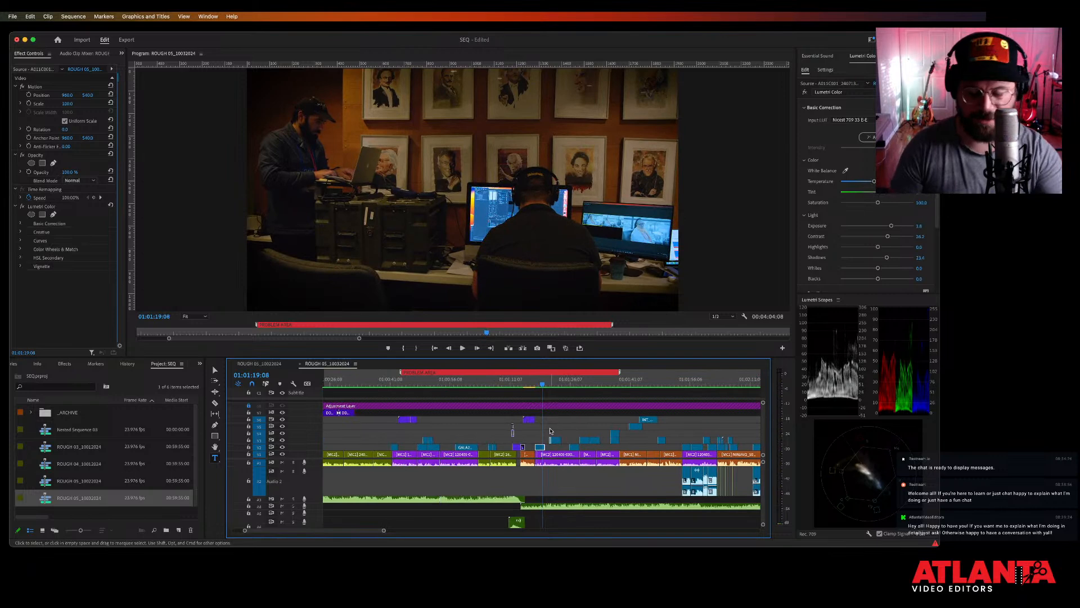
Examine how the lower third's end lines up with the cut to the control room shot, and replay the graphic.
key("equal")
key("equal")
key("equal")
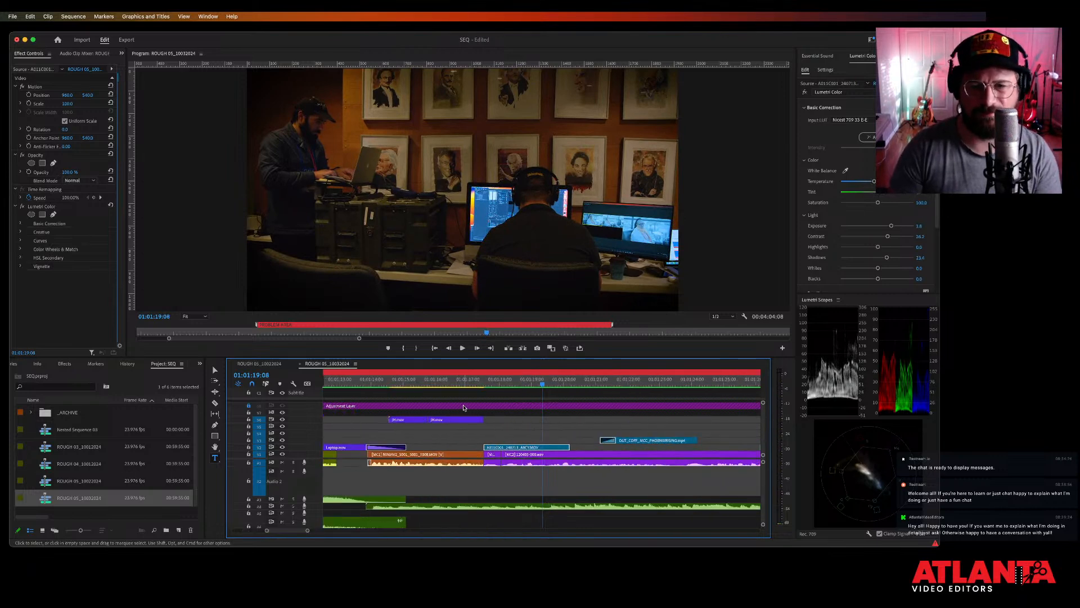
left_click(496, 385)
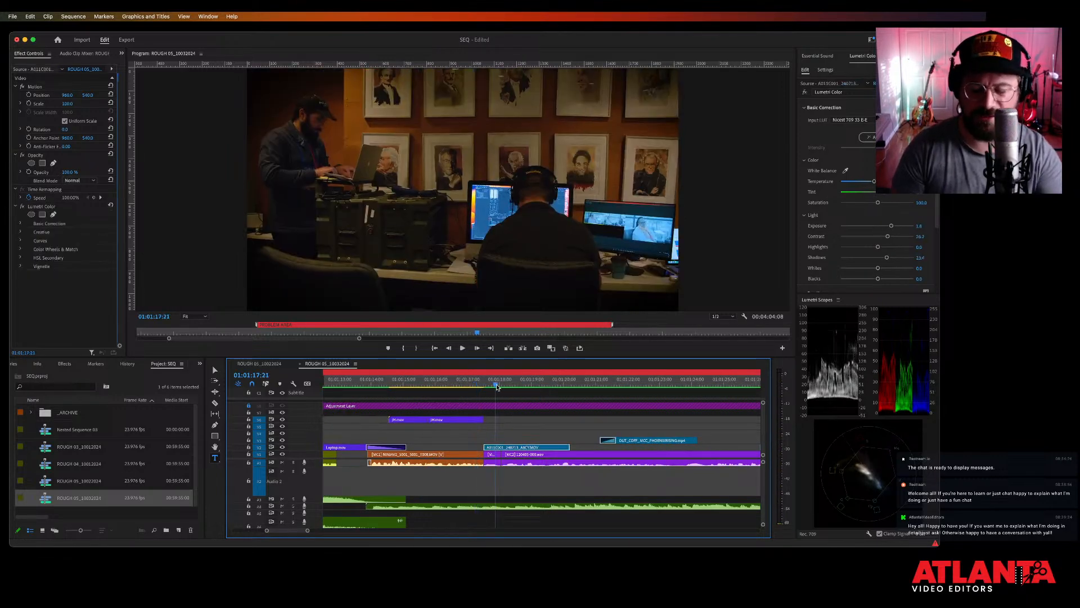
key("minus")
key("minus")
key("equal")
key("equal")
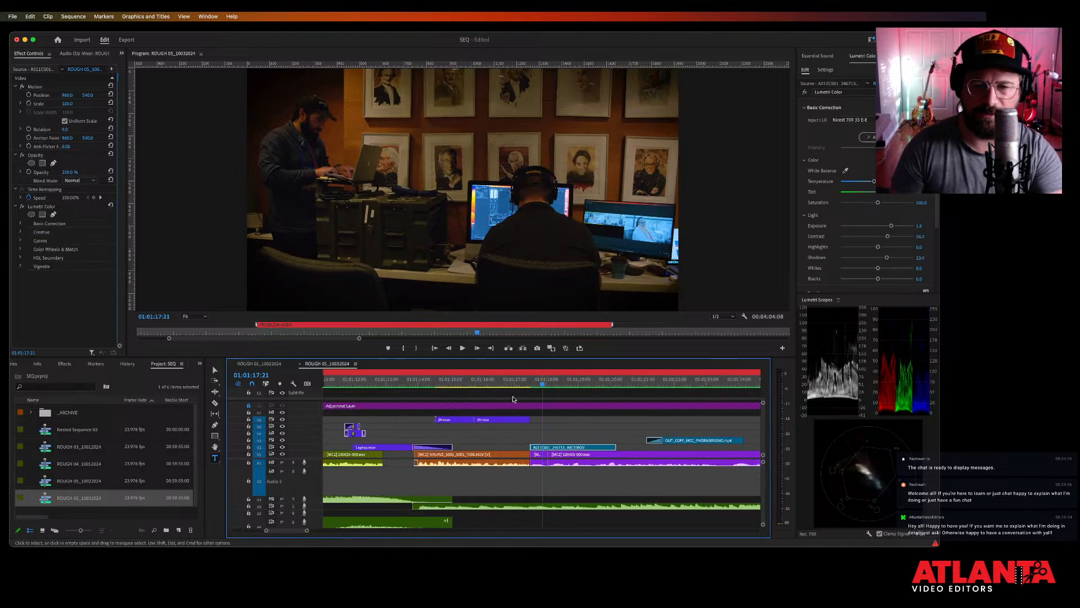
key("equal")
key("minus")
key("equal")
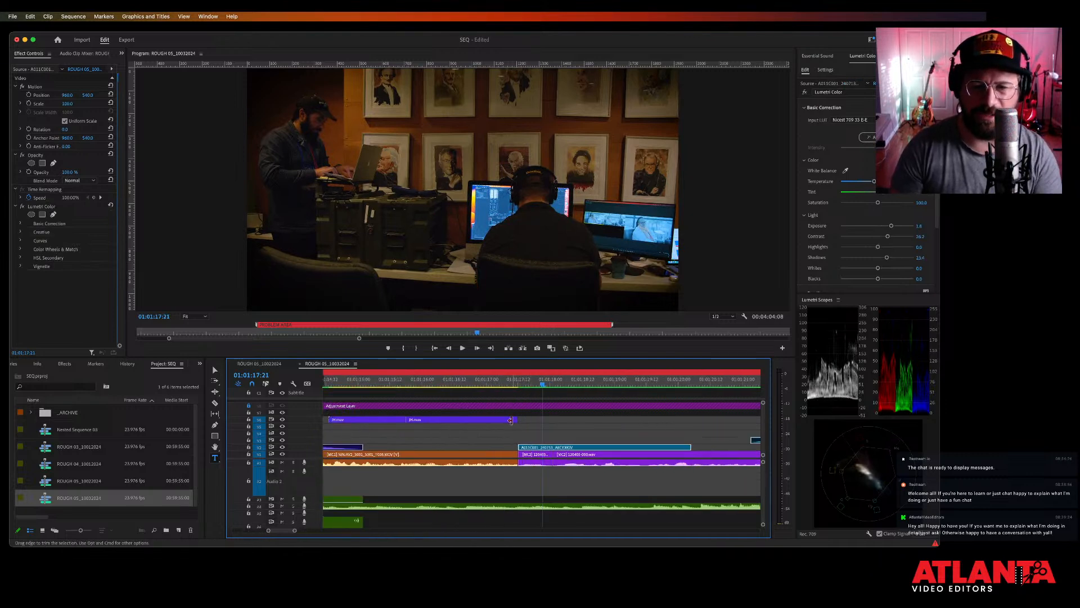
key("minus")
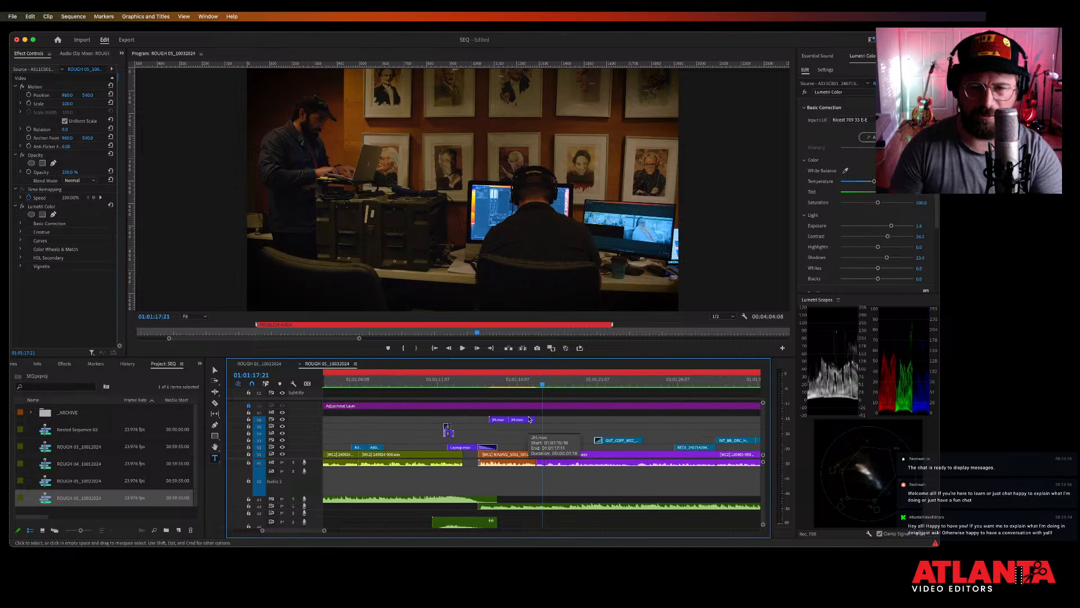
key("j")
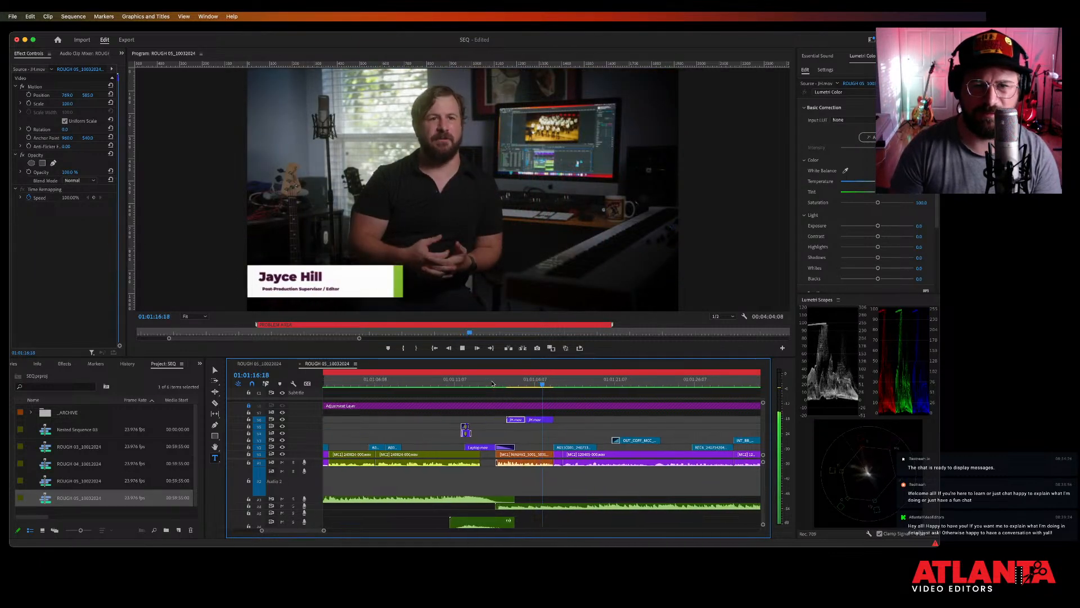
Stop playback and examine the sequence's shots at 01:01:41:10, 01:04:39:10 and 01:04:26:08.
key("k")
key("minus")
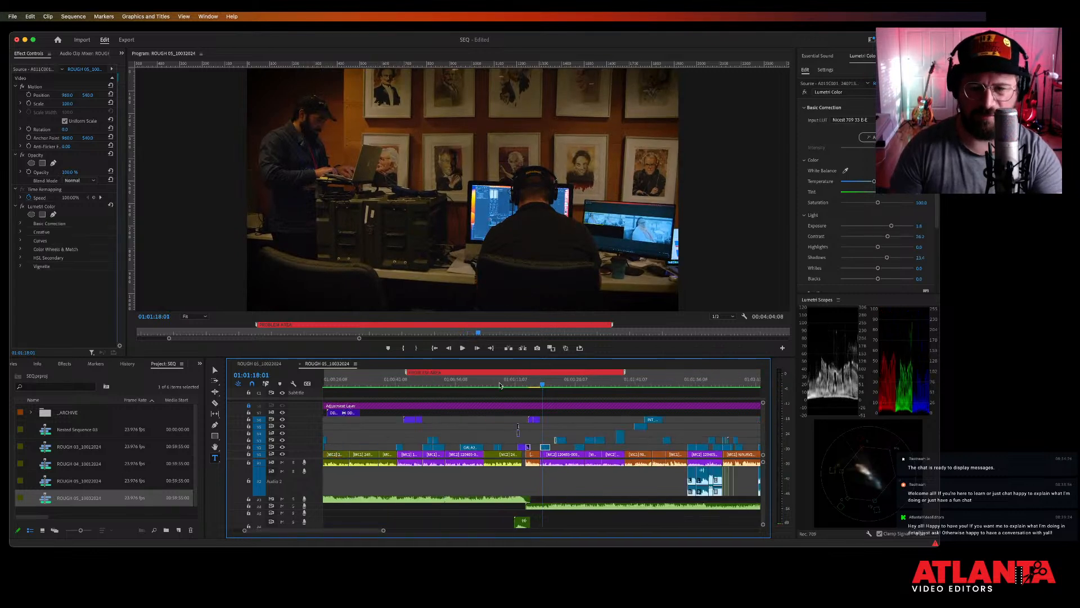
left_click(637, 385)
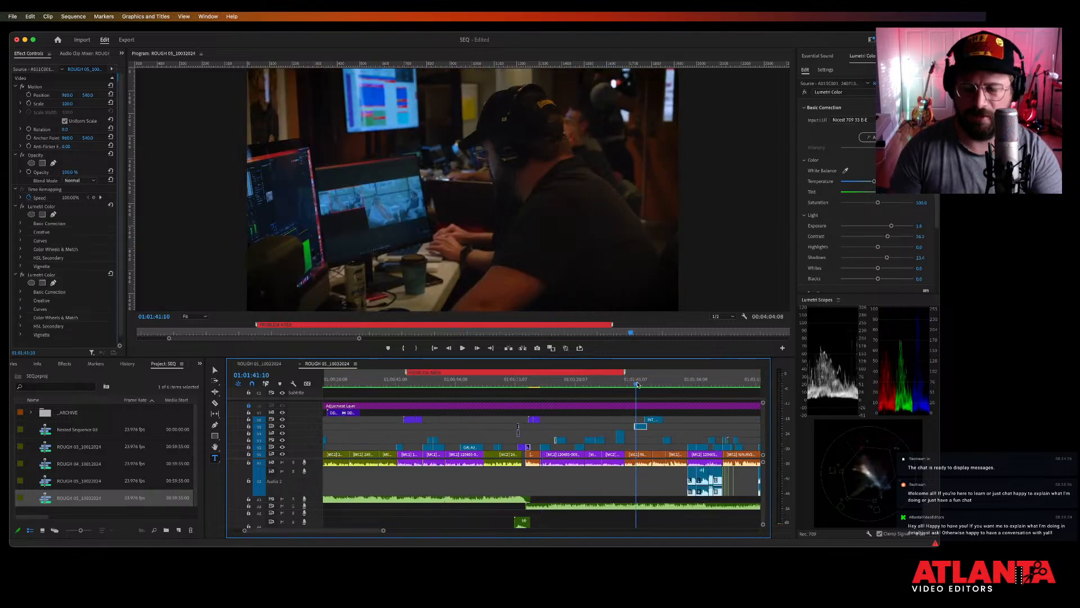
key("minus")
key("minus")
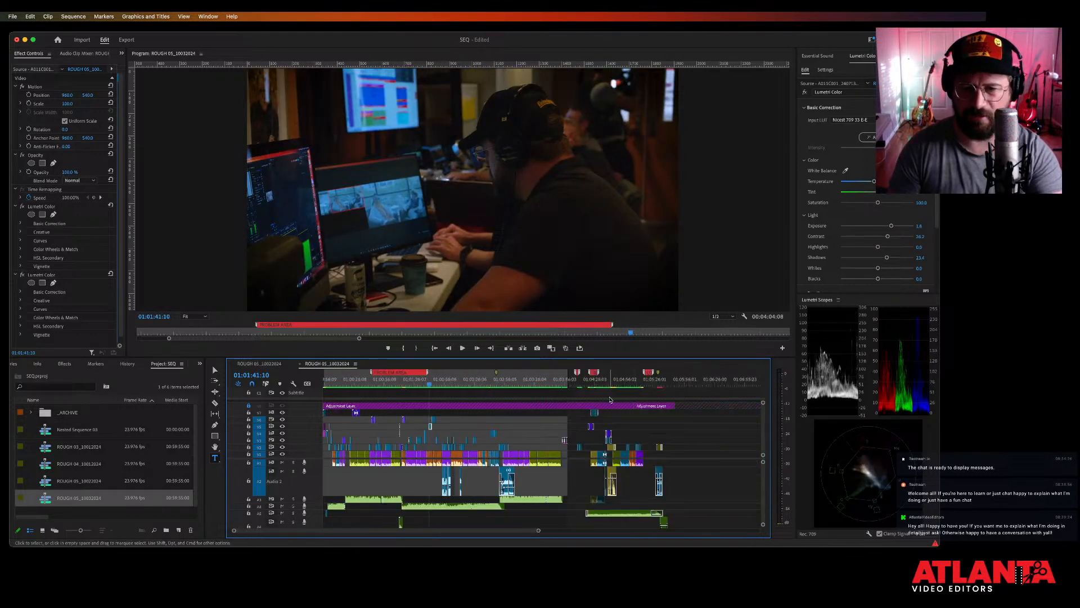
left_click(609, 386)
key("equal")
key("equal")
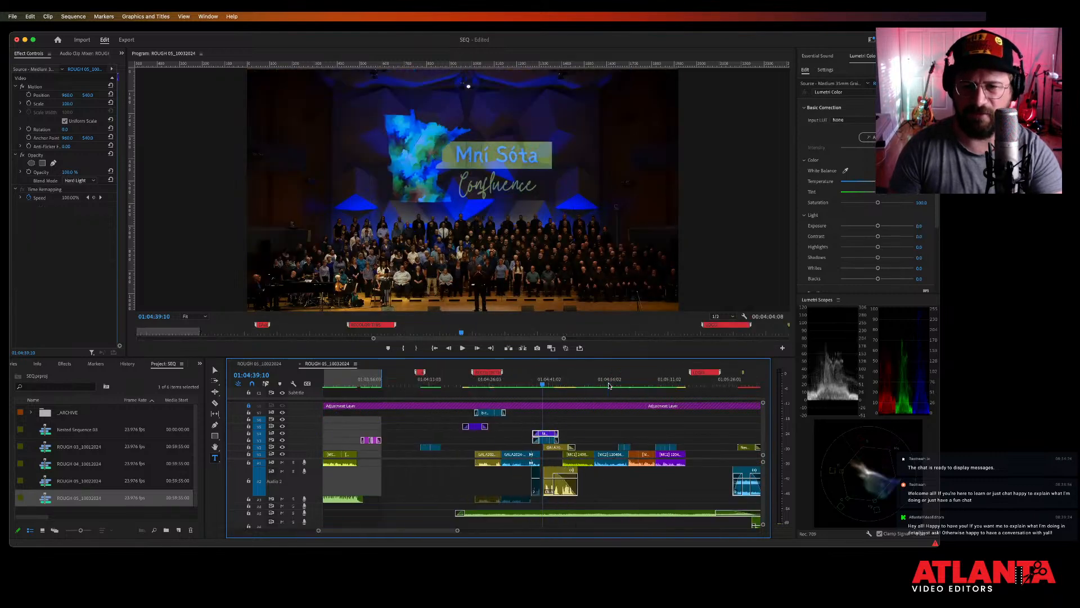
left_click(476, 387)
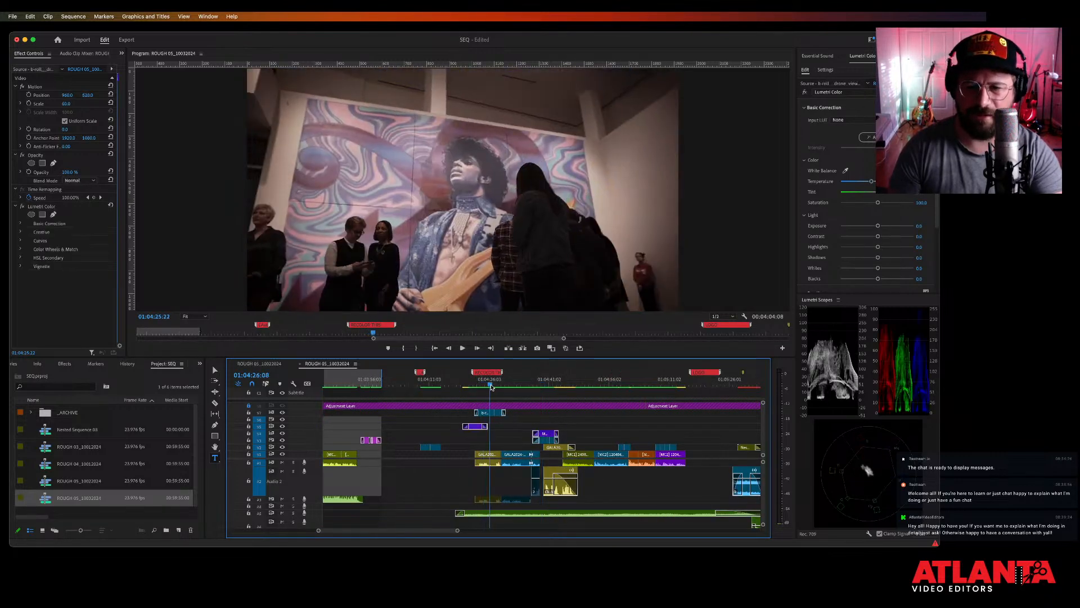
key("minus")
key("minus")
scroll(366, 391, "left", 2)
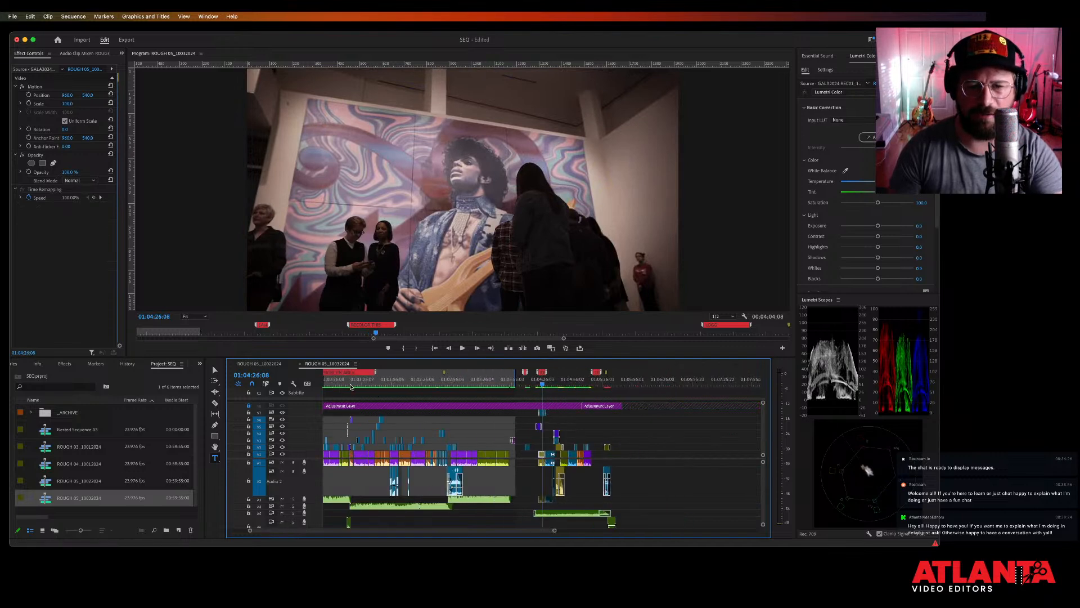
Reveal the supervisor's lower third clip in the VFX project and load the JQ.mov lower third in the Source Monitor.
left_click(355, 383)
key("equal")
key("equal")
key("equal")
key("equal")
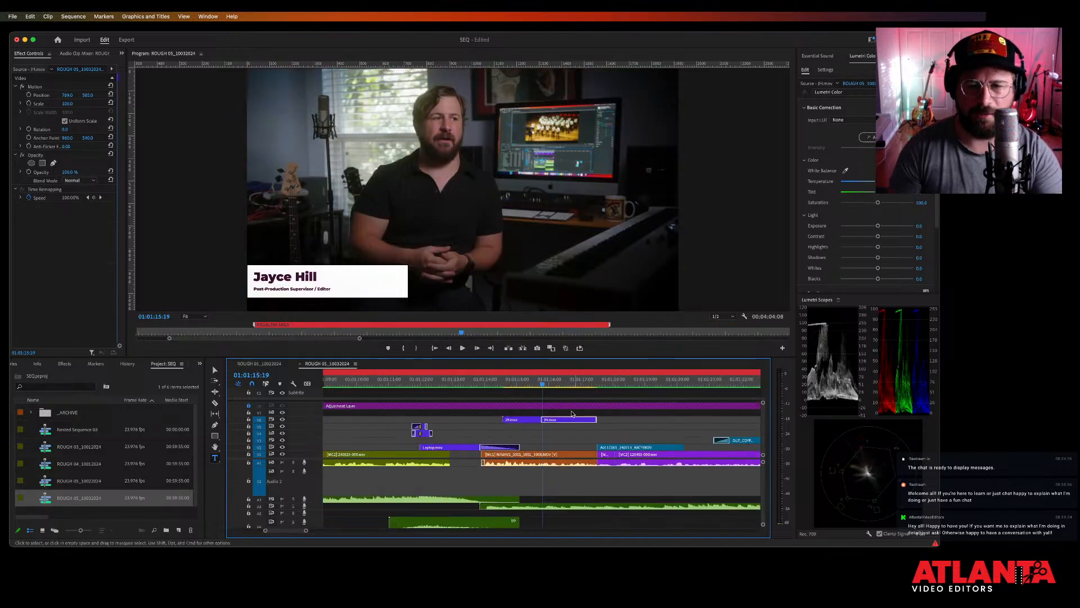
right_click(561, 419)
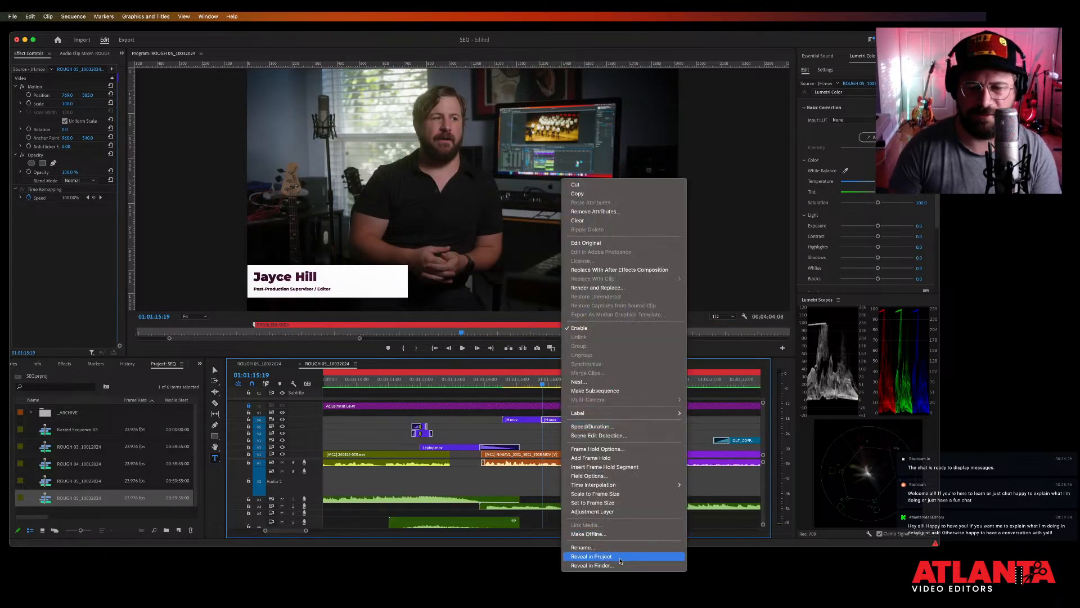
left_click(591, 556)
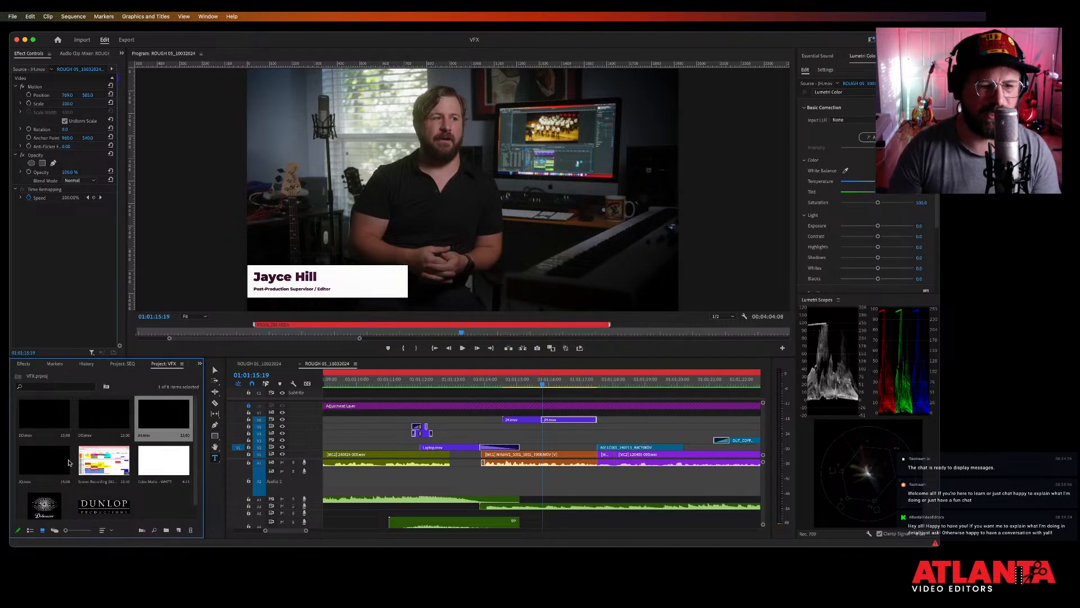
double_click(39, 455)
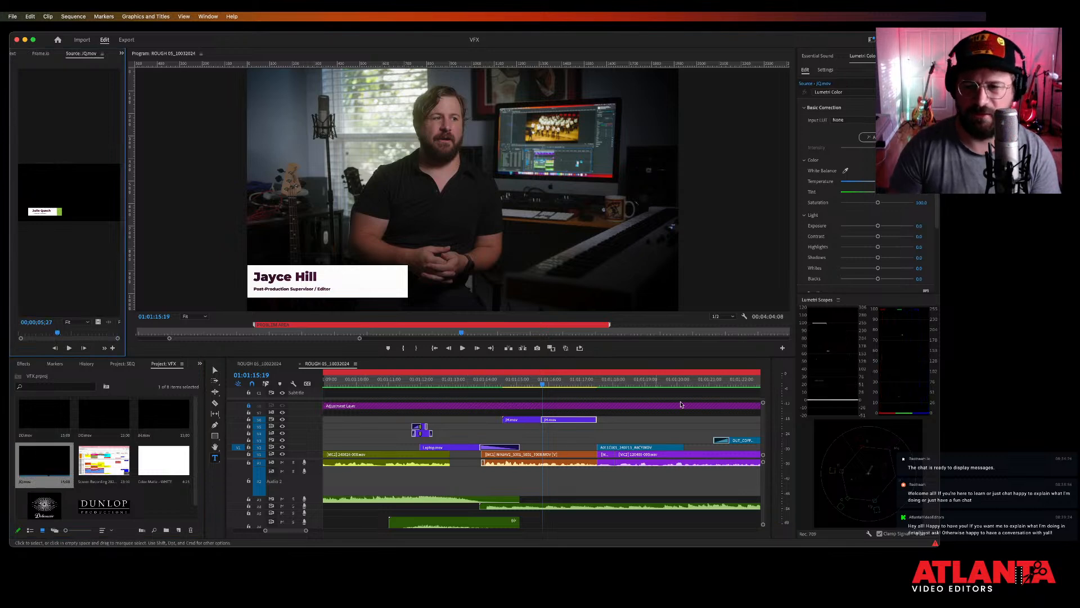
Place the JQ.mov lower third on the graphics track over the production coordinator's interview shot around 01:02:34:18.
left_click(654, 386)
key("minus")
key("minus")
key("minus")
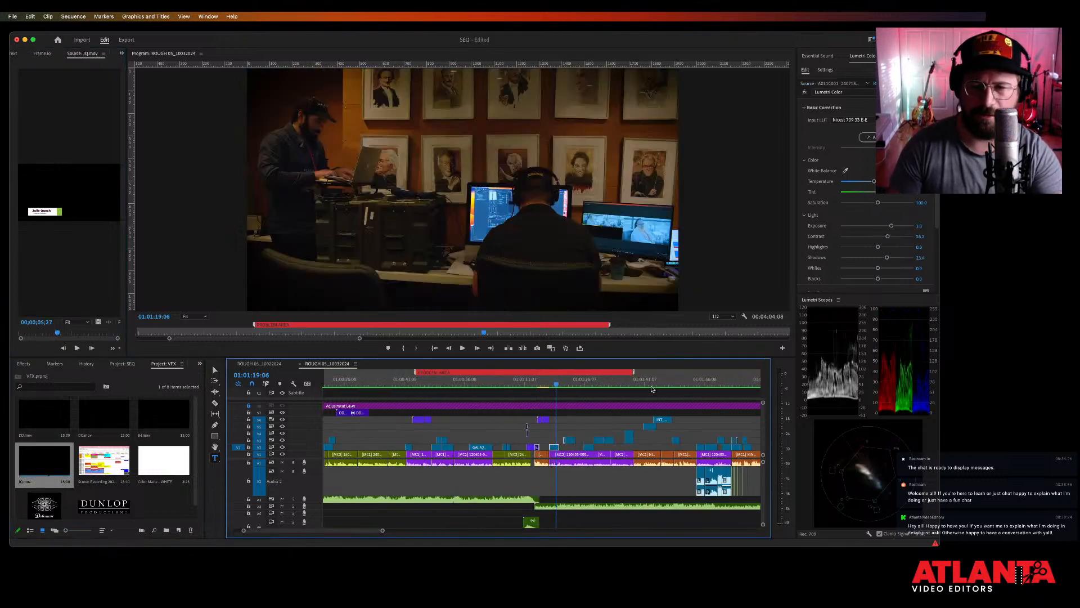
key("minus")
left_click(667, 381)
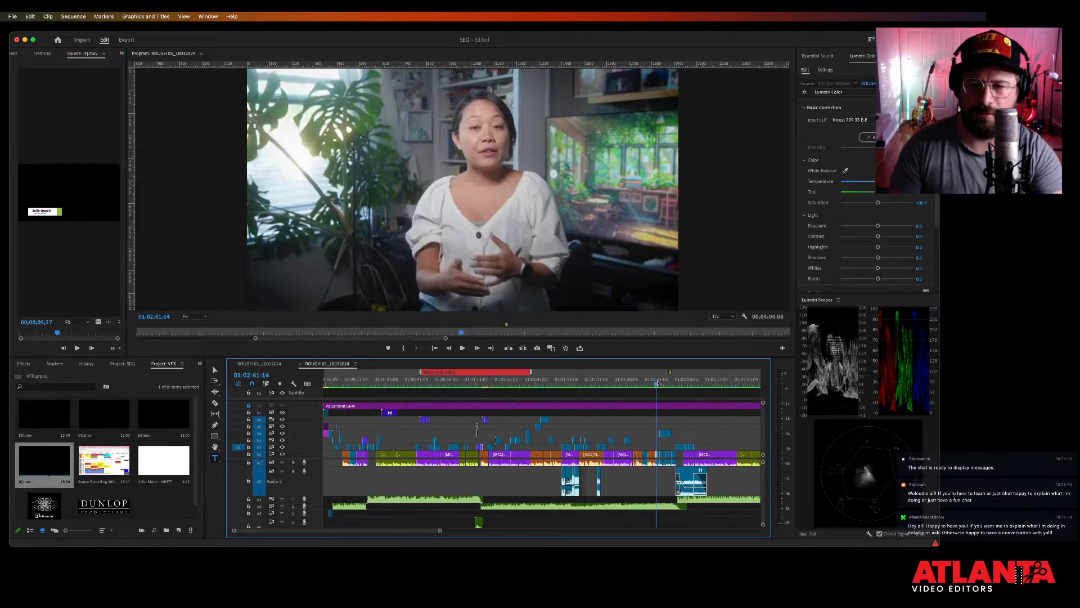
key("equal")
key("equal")
key("equal")
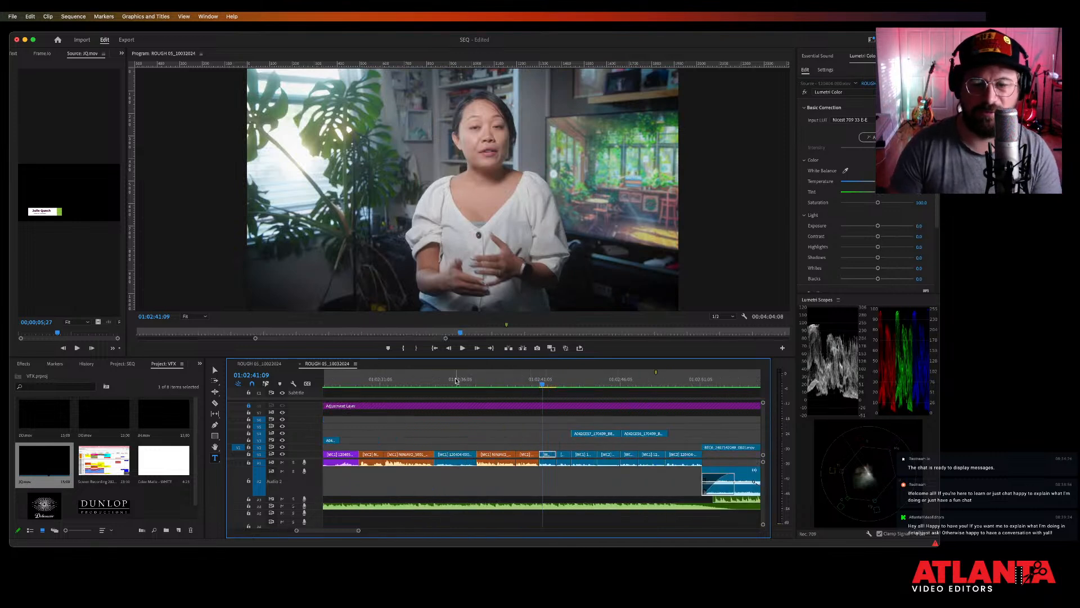
left_click_drag(454, 382, 438, 383)
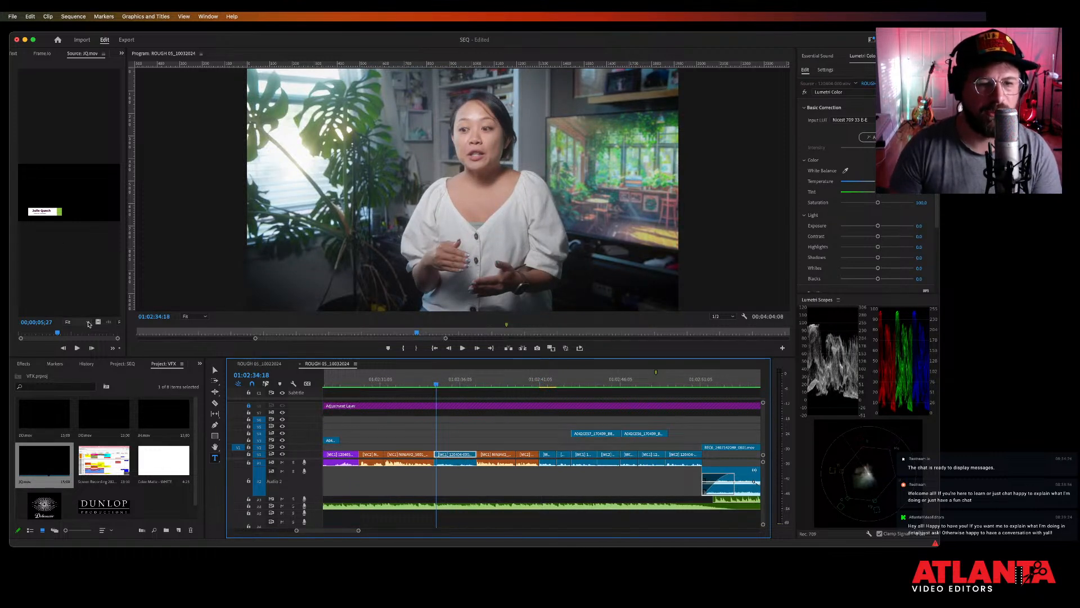
left_click_drag(97, 320, 443, 421)
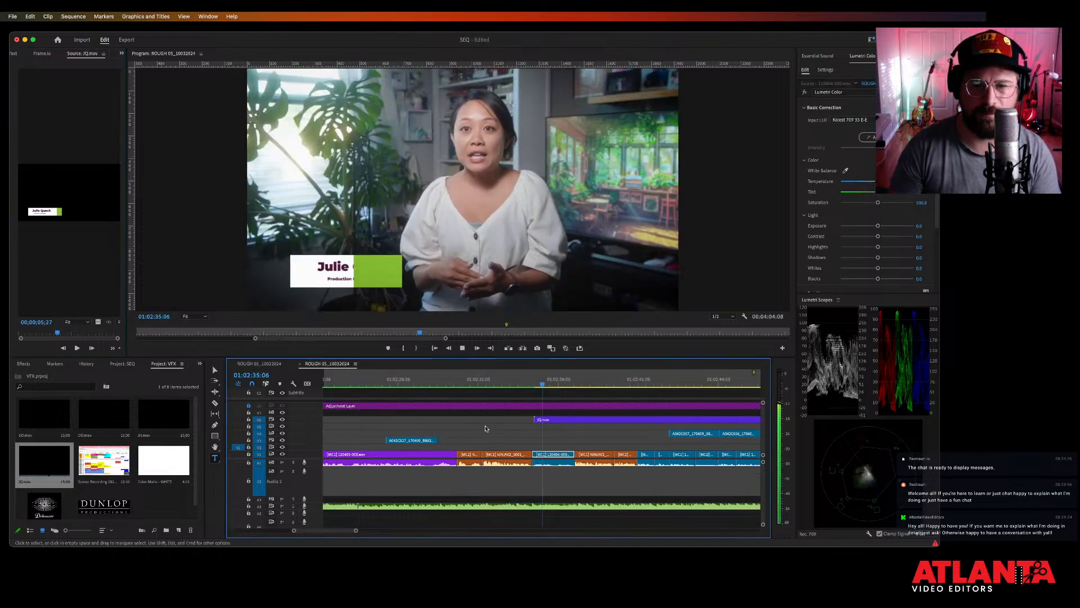
Align the start of the coordinator's lower third with the cut to her interview shot and play it through to 01:02:37:00.
left_click_drag(551, 423, 554, 425)
key("space")
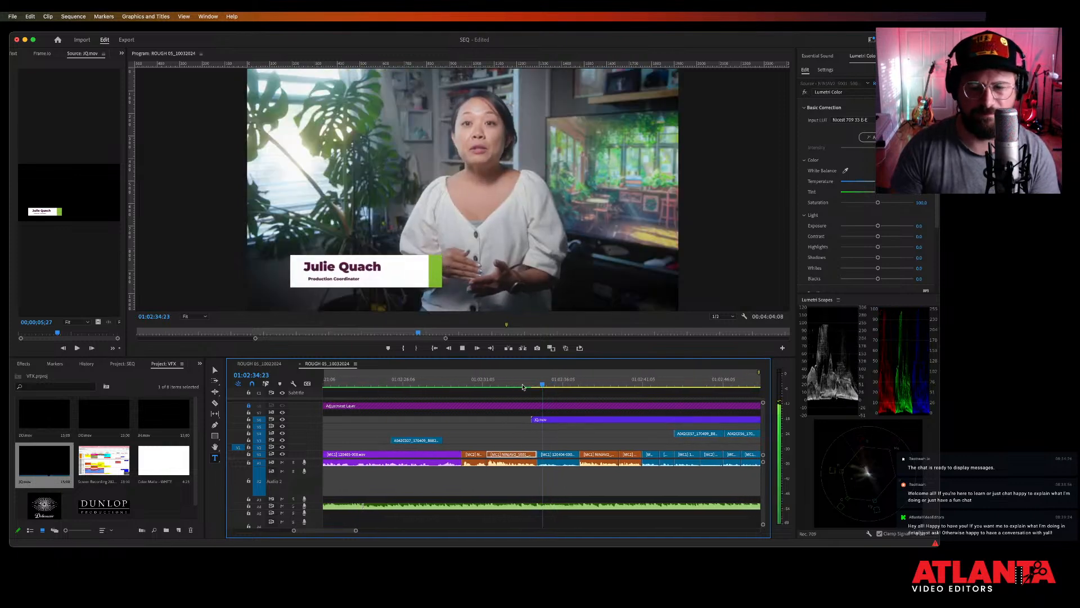
key("space")
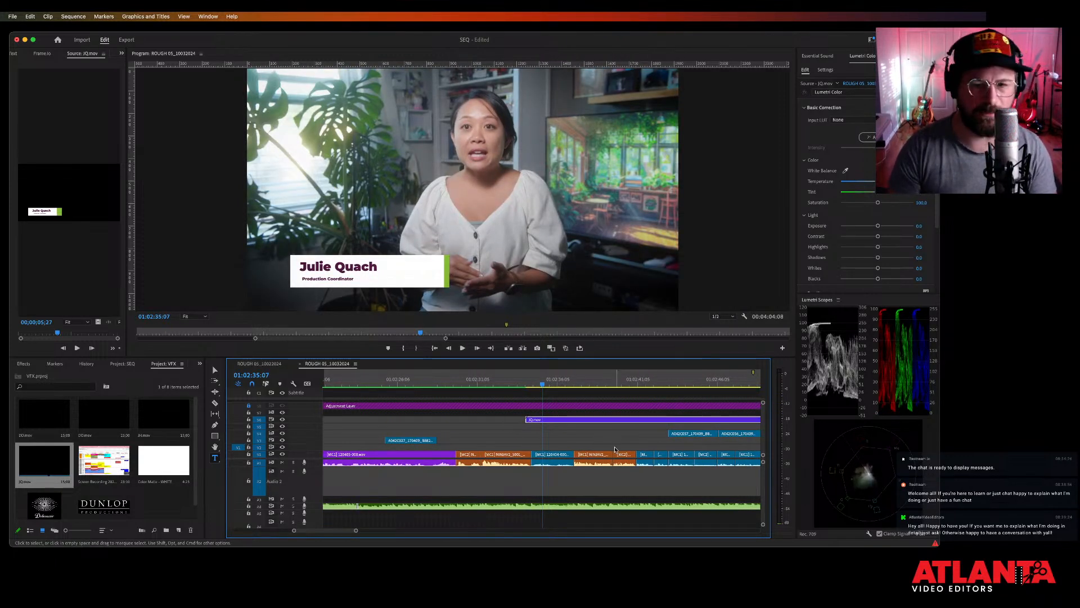
left_click(582, 435)
key("space")
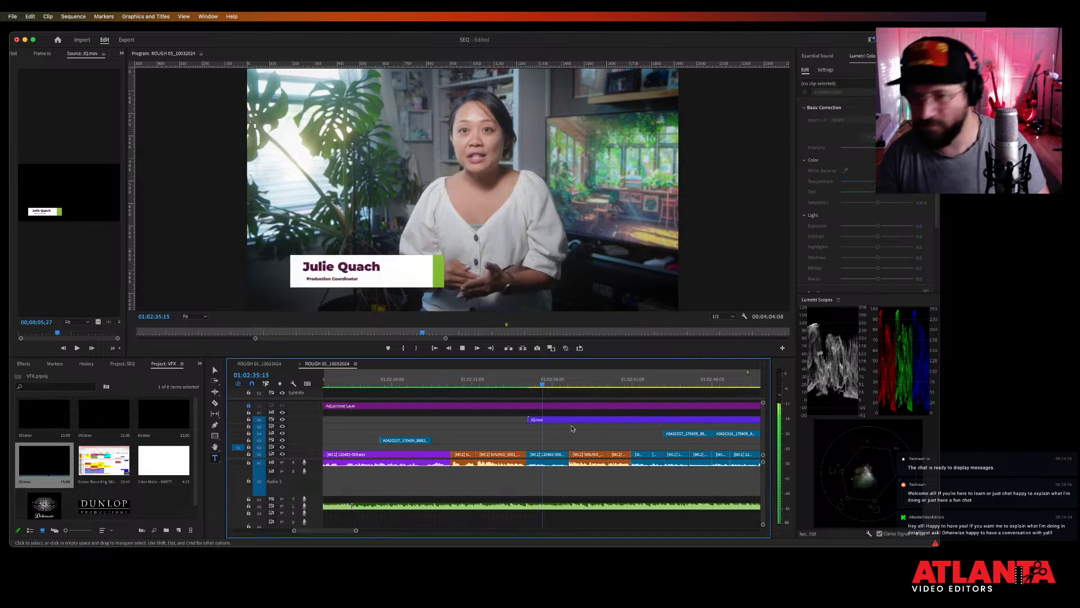
key("space")
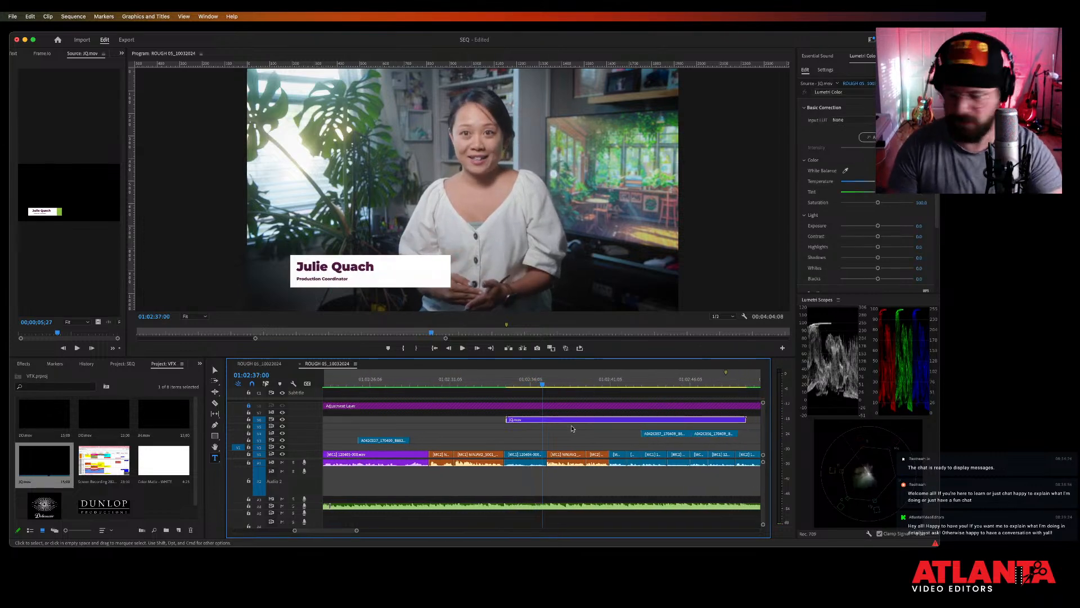
Split the coordinator's lower third at 01:02:37:00.
key("minus")
key("equal")
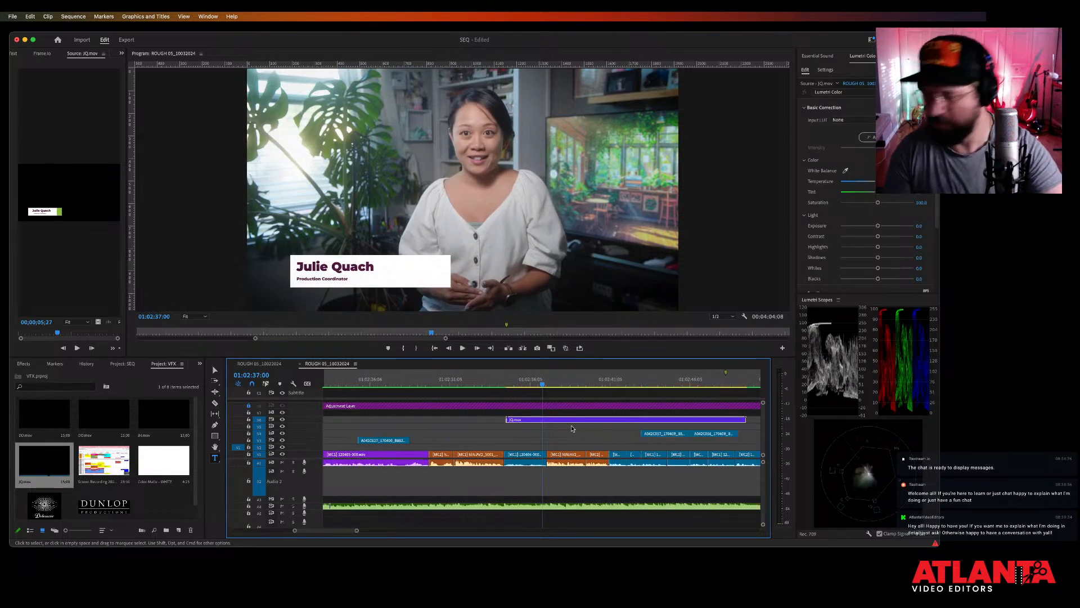
key("c")
left_click(542, 421)
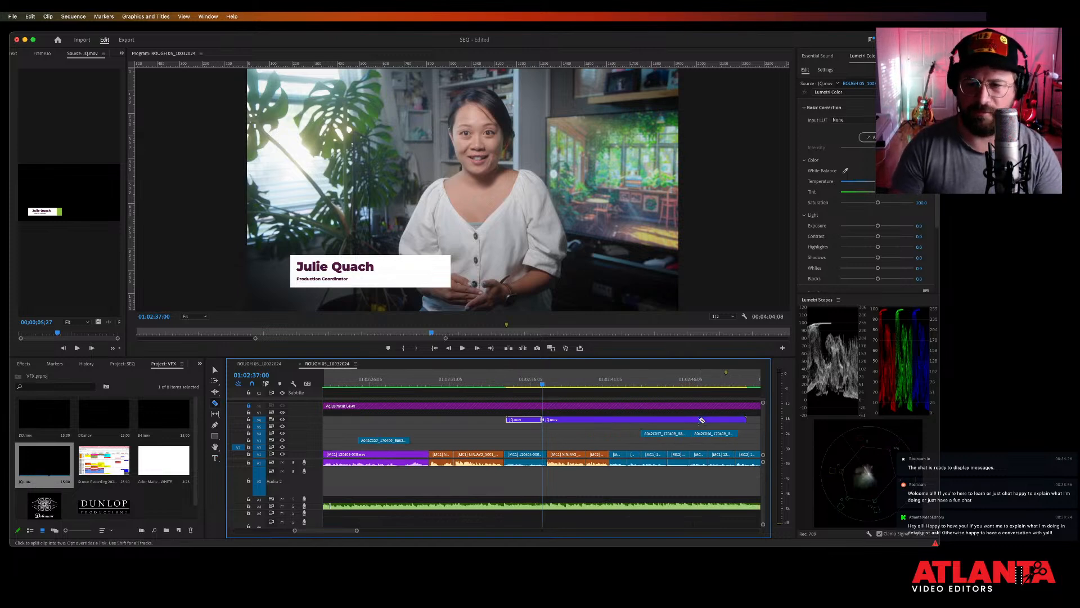
Split the rest of the coordinator's lower third at 01:02:41:16 and delete the remainder after the cut.
left_click(646, 384)
left_click_drag(649, 383, 617, 384)
left_click(617, 420)
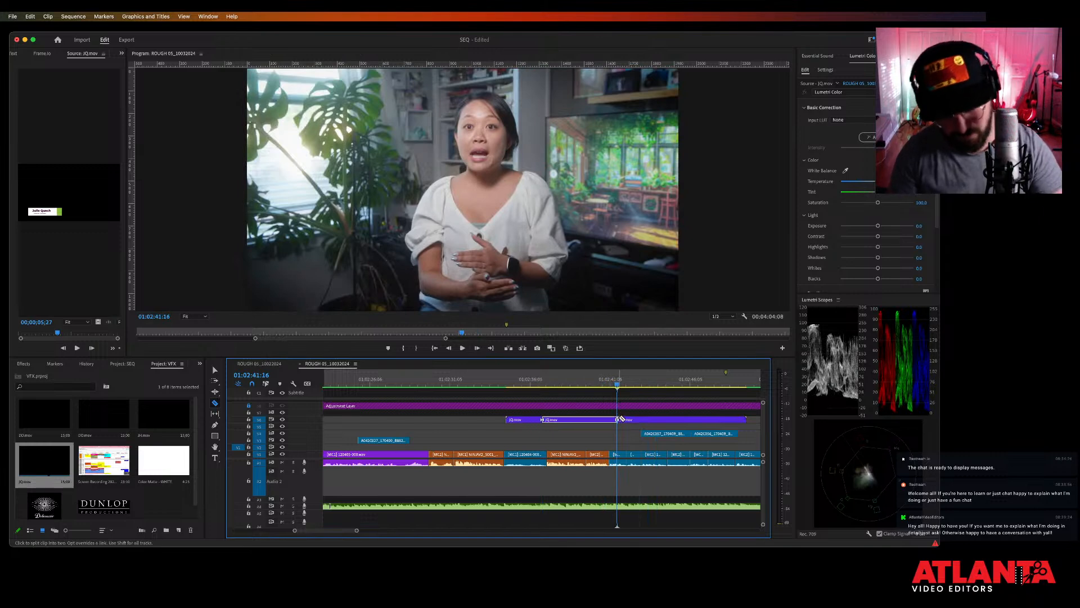
key("v")
left_click(626, 421)
key("Delete")
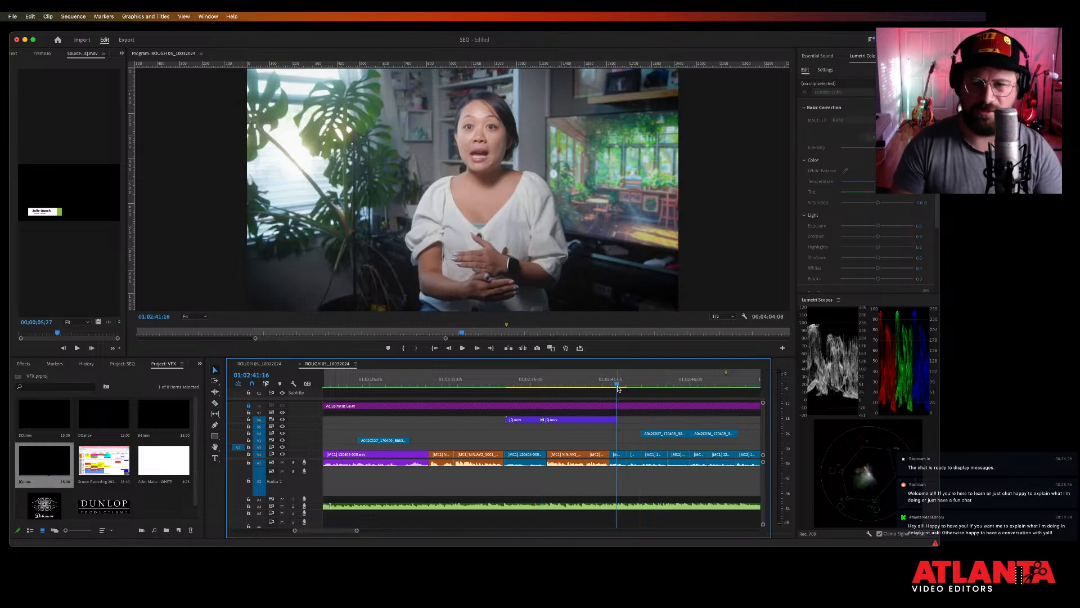
Split the lower third at 01:02:39:22, move its closing piece earlier to follow the opening piece, and delete the leftover middle piece.
left_click_drag(618, 384, 589, 386)
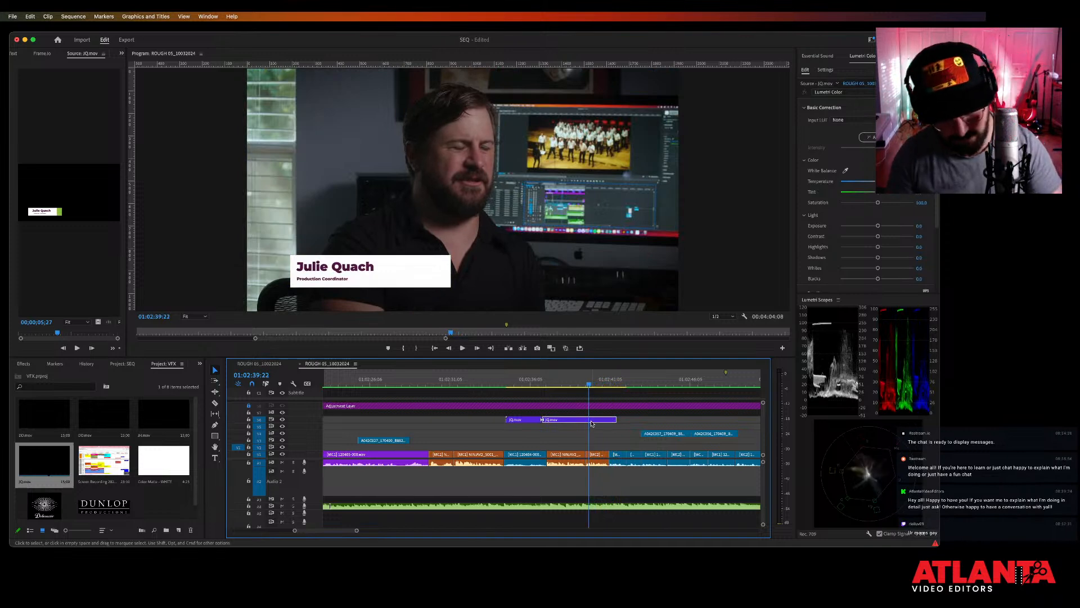
key("c")
left_click(591, 419)
key("v")
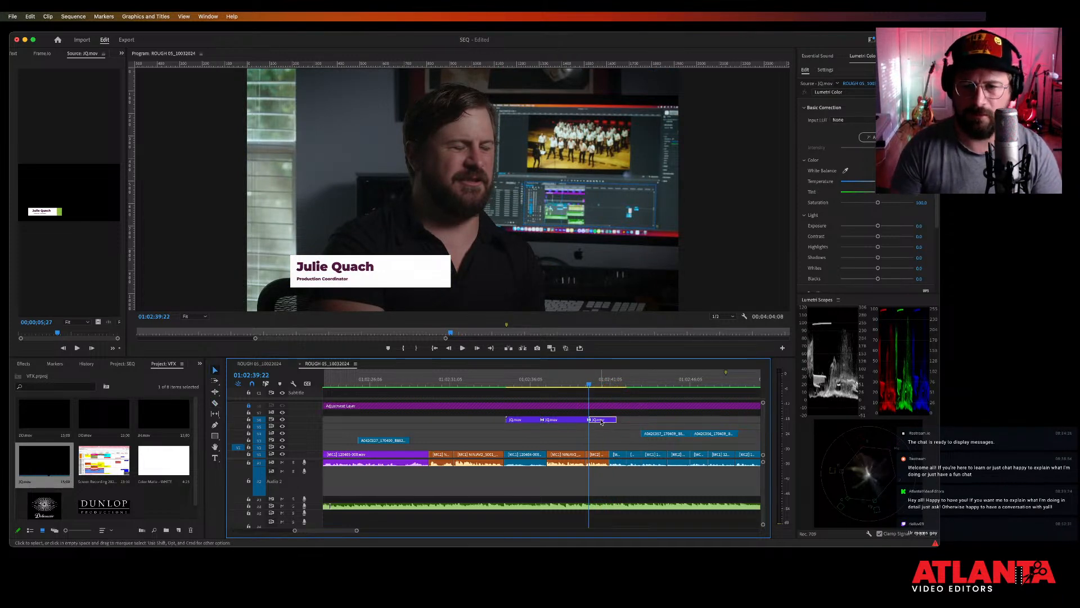
left_click_drag(594, 419, 550, 422)
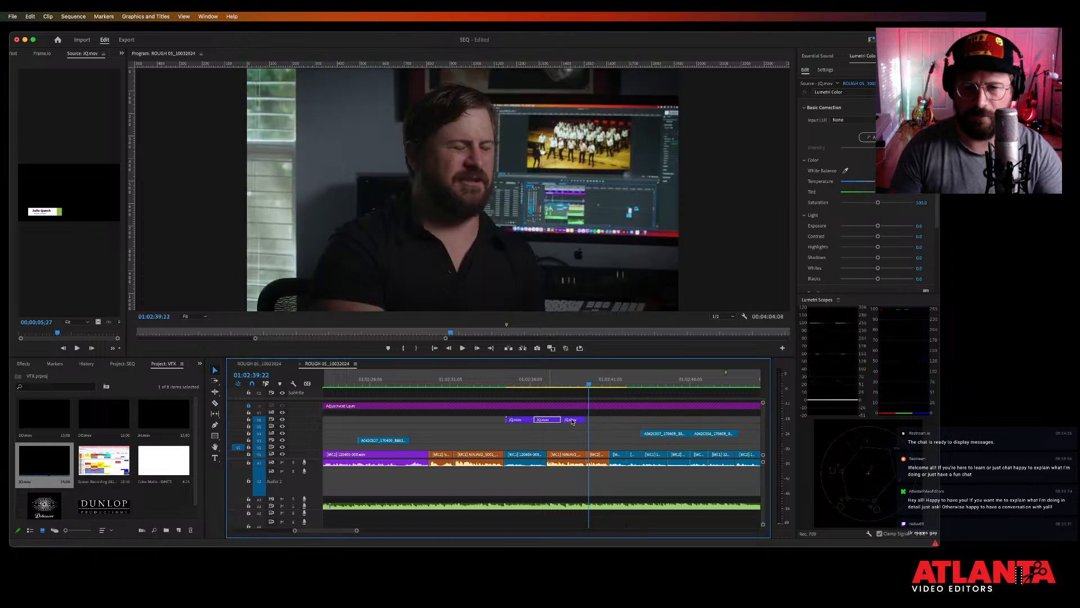
left_click(570, 420)
key("Delete")
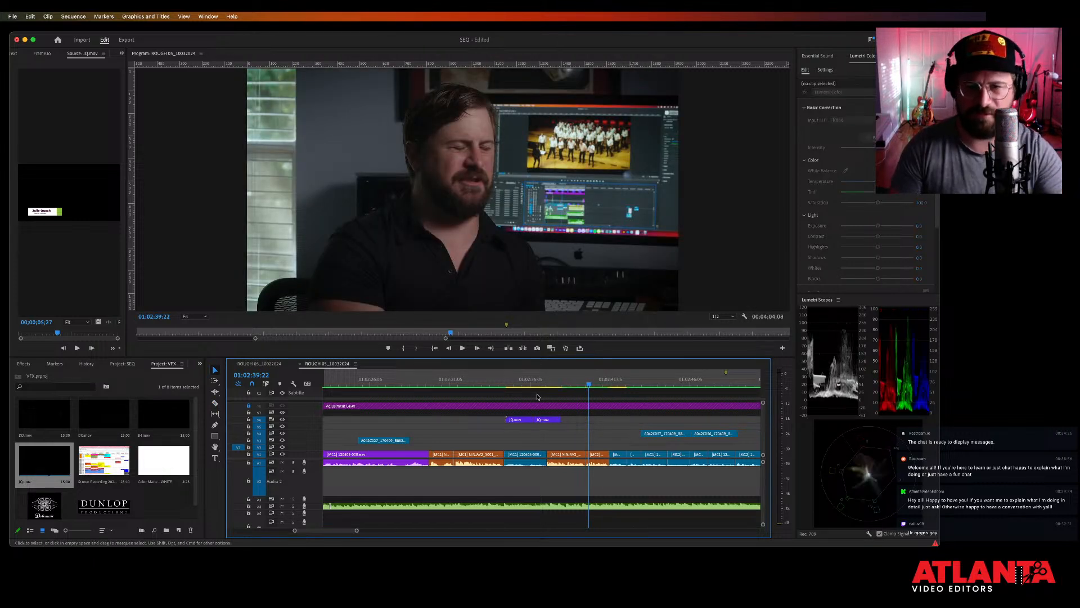
Play the shortened coordinator's lower third through to 01:02:38:01 and display the effect settings of its opening clip at 01:02:35:16.
left_click(510, 384)
key("space")
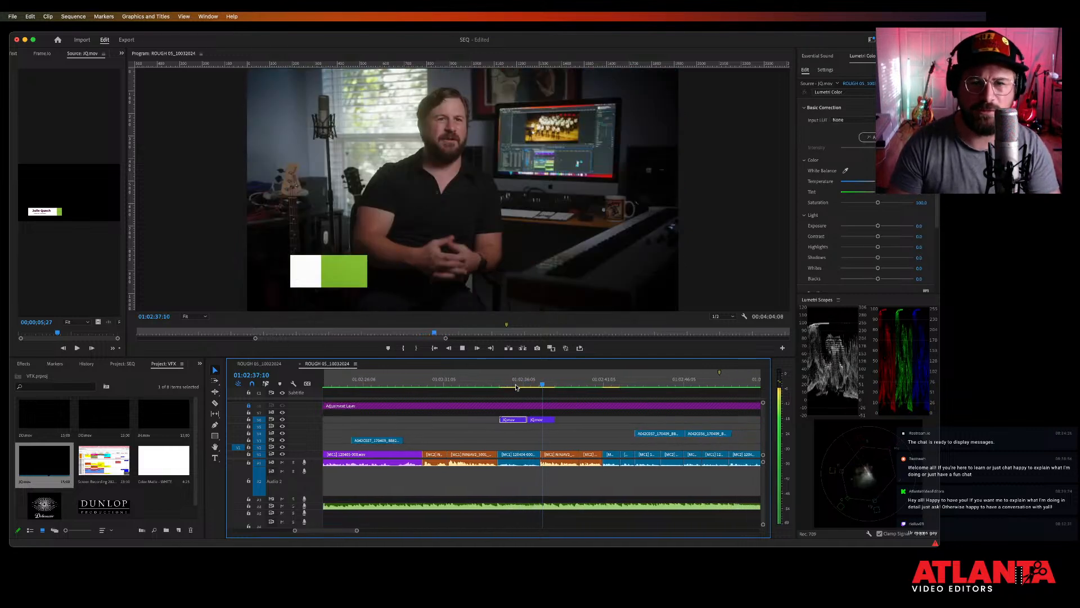
key("space")
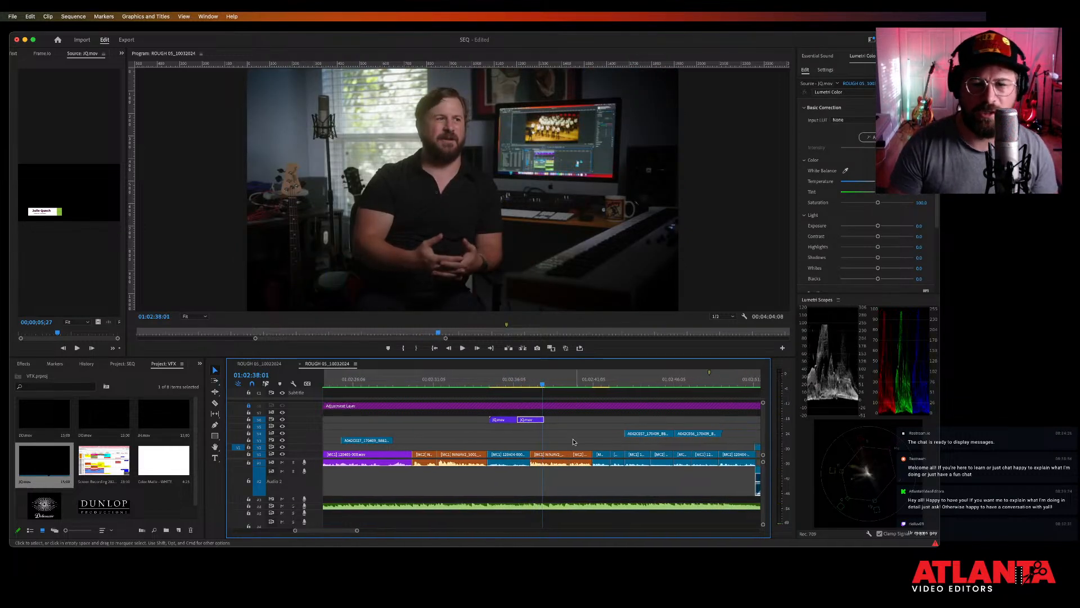
left_click(504, 383)
left_click(502, 419)
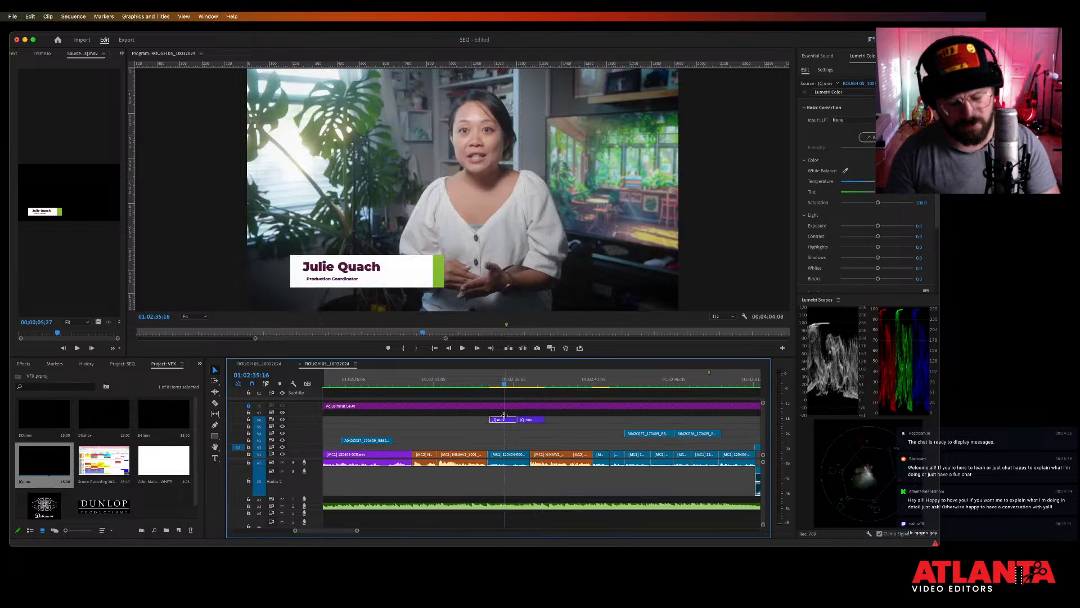
key("shift+5")
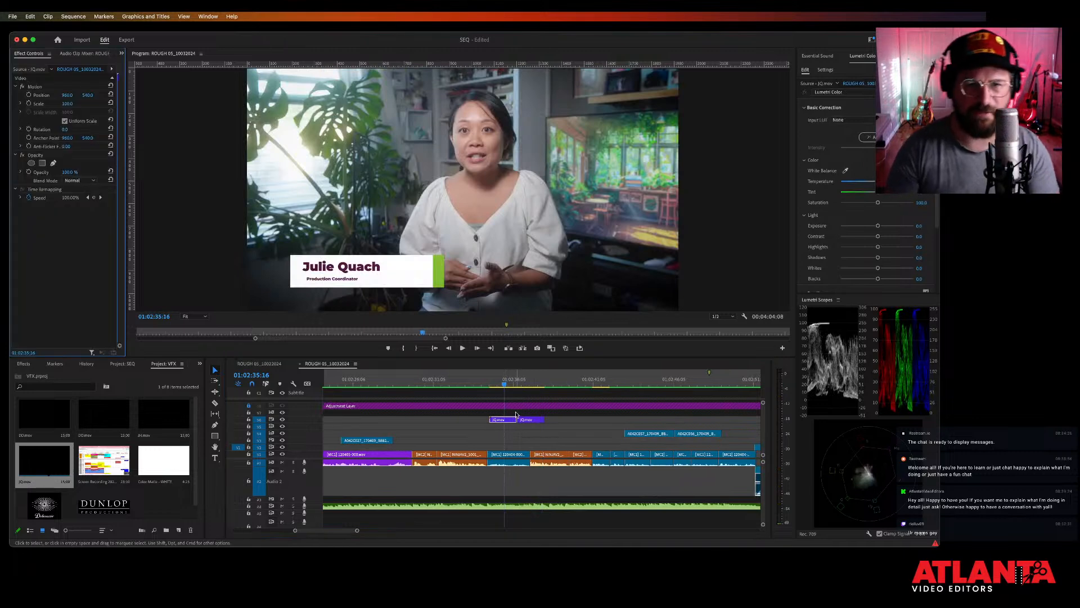
Select the closing clip of the post-production supervisor's lower third and move the playhead over it to 01:01:16:14.
left_click(461, 426)
key("minus")
key("minus")
key("minus")
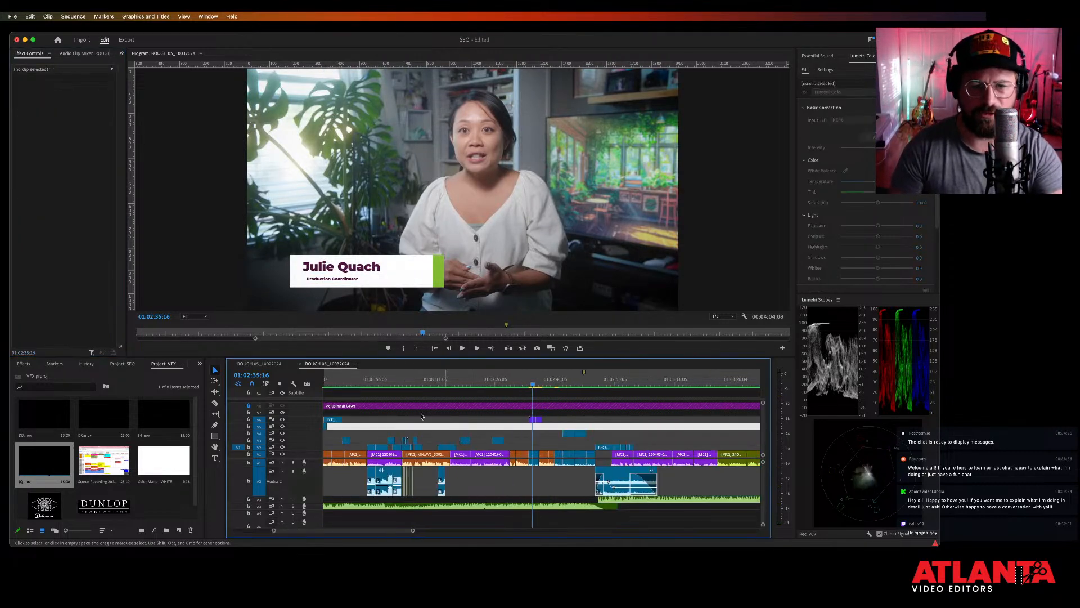
left_click(379, 420)
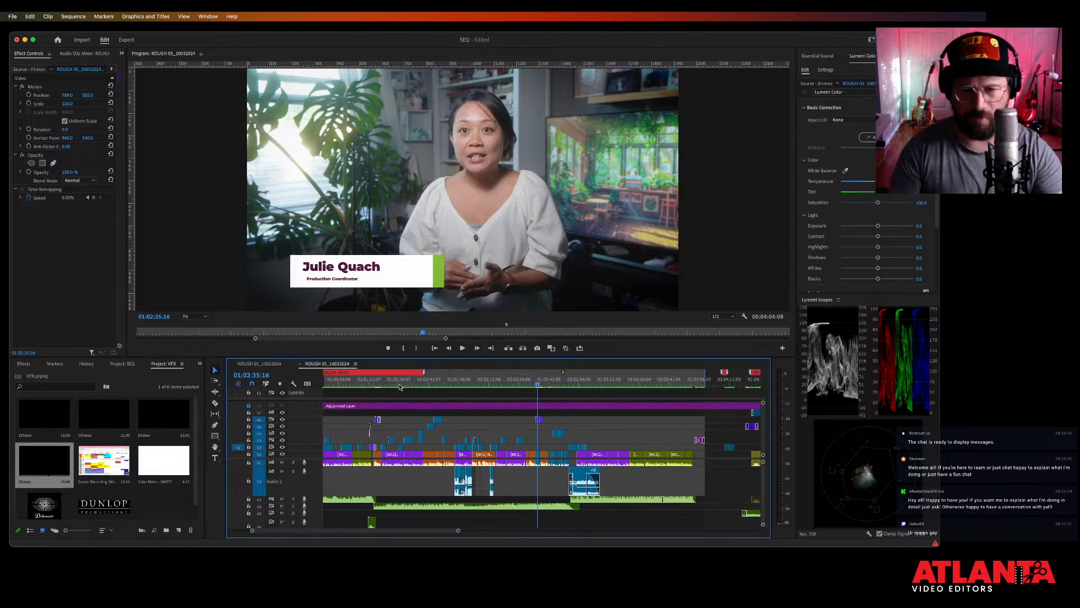
left_click(378, 383)
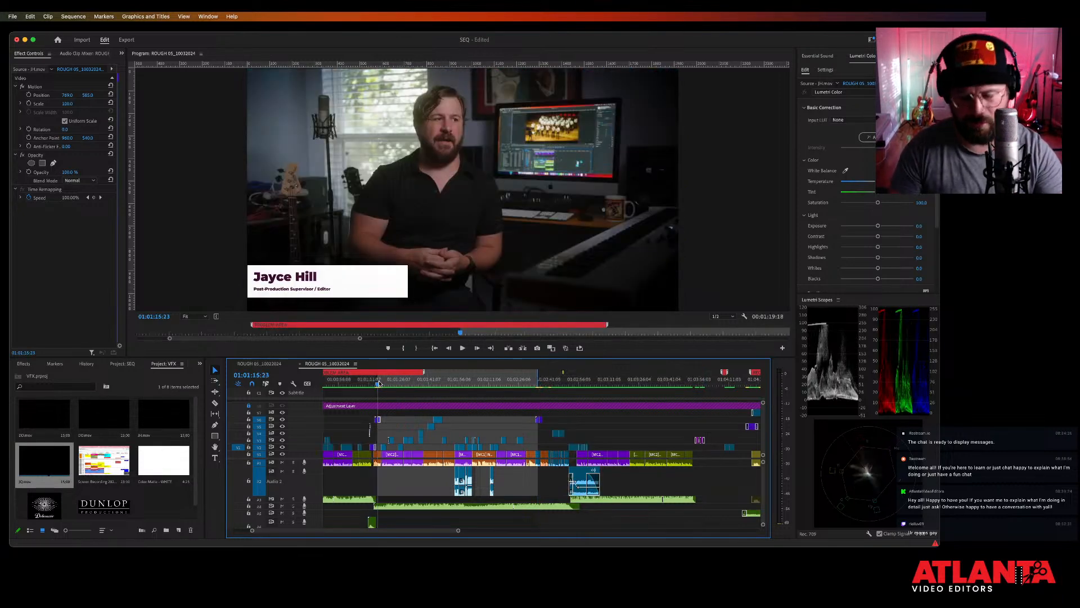
key("equal")
key("equal")
key("equal")
key("equal")
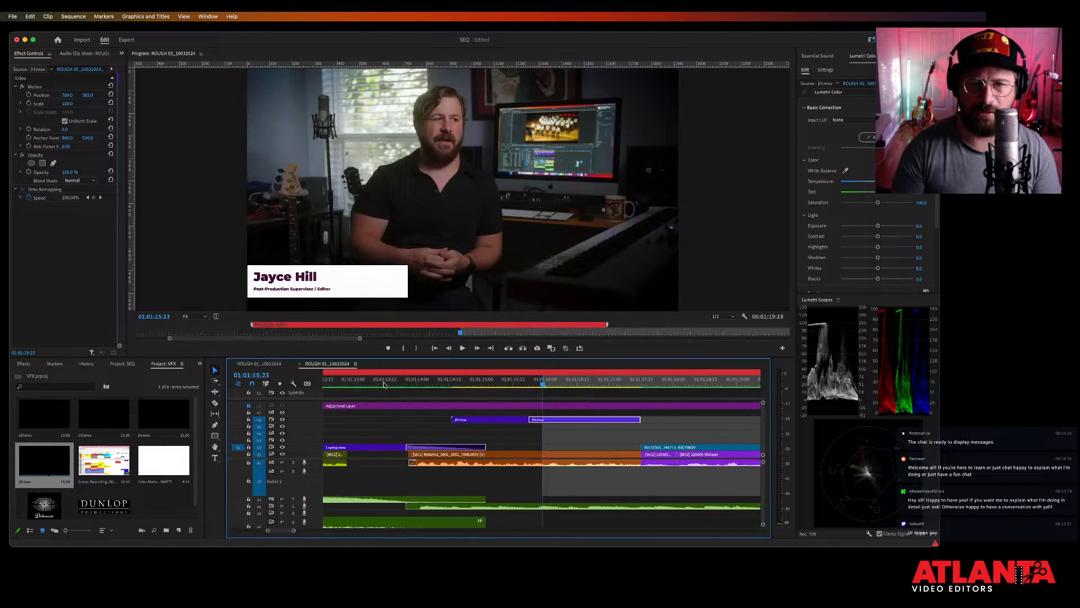
key("Right")
key("Right")
key("Right")
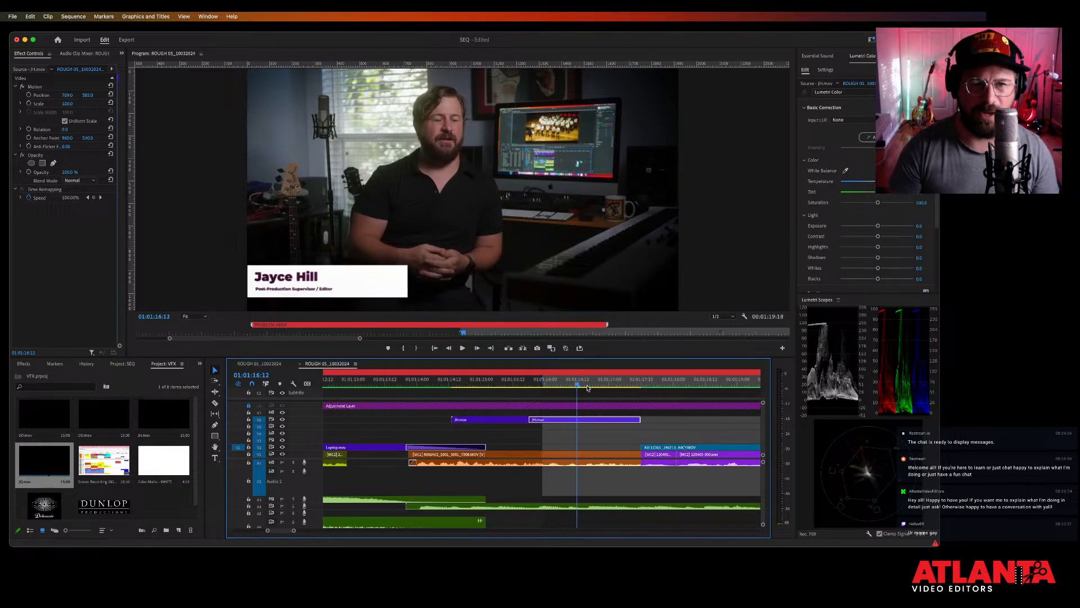
key("Right")
key("Right")
key("Right")
key("Right")
key("Right")
key("Right")
key("Right")
key("Right")
key("Right")
key("Right")
key("Right")
key("Right")
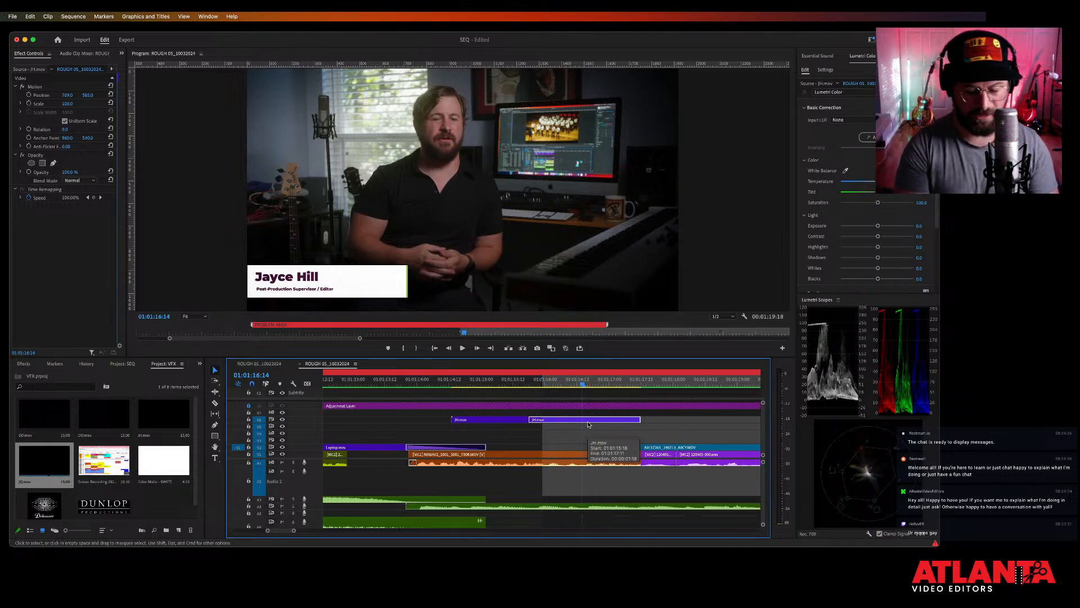
Display the effect settings of the supervisor's closing lower-third clip and select its Motion effect for copying.
key("shift+5")
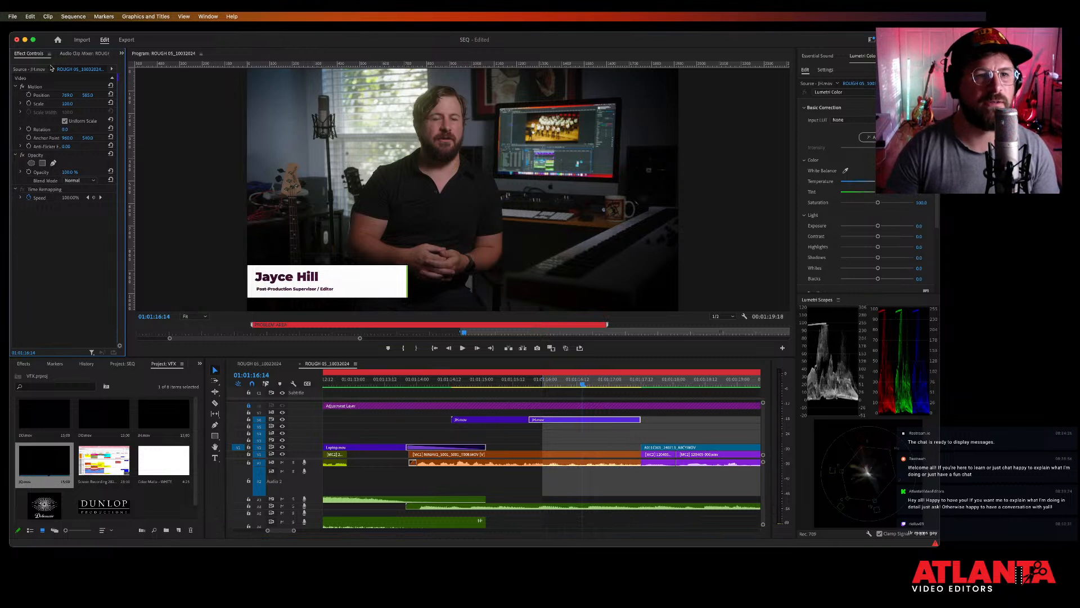
left_click(79, 53)
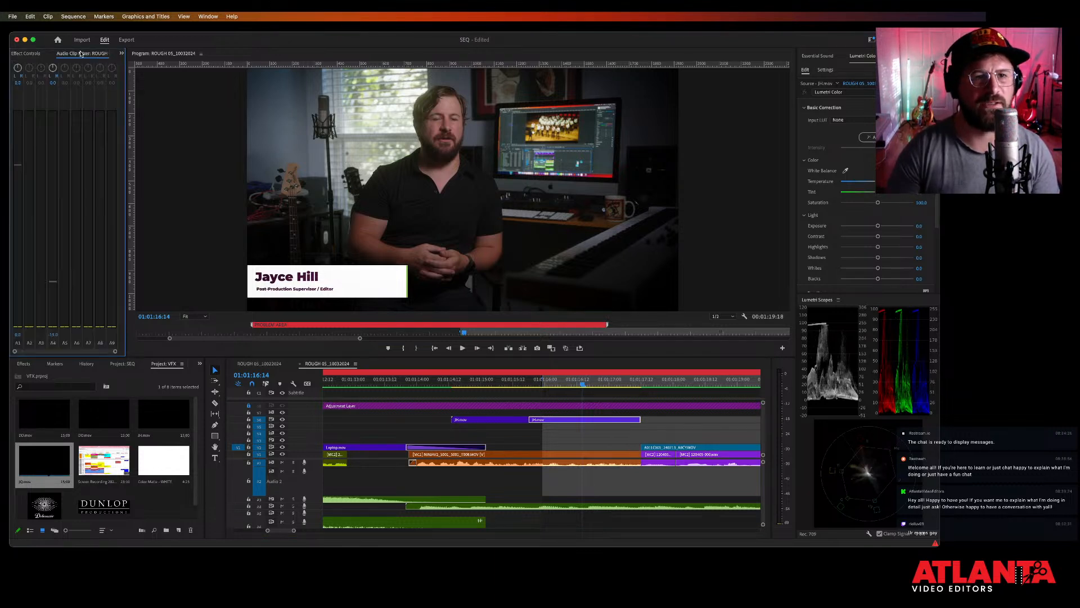
left_click(600, 419)
left_click(600, 419)
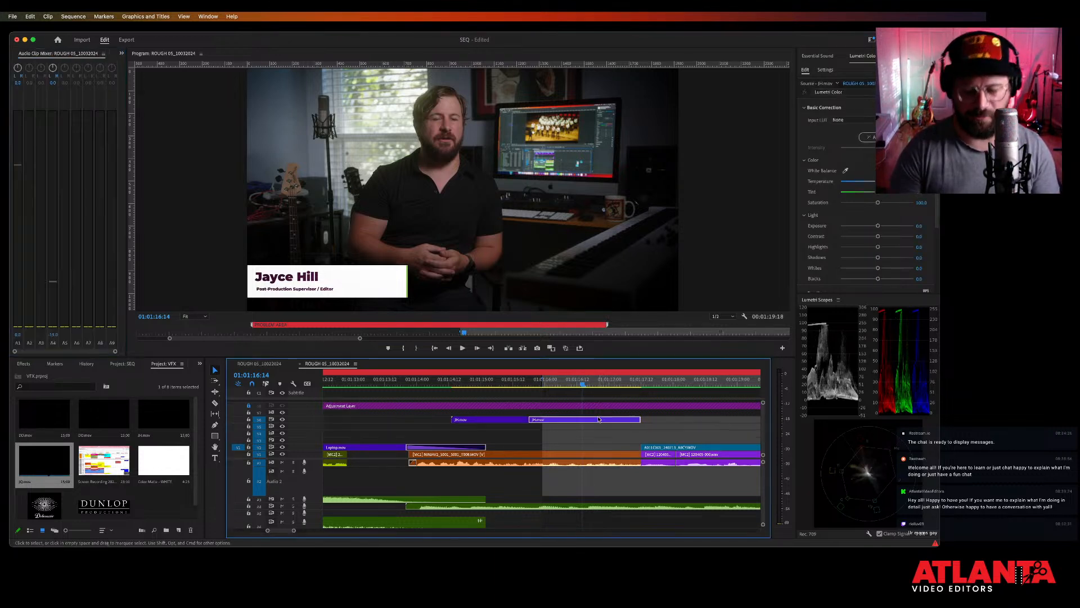
key("shift+5")
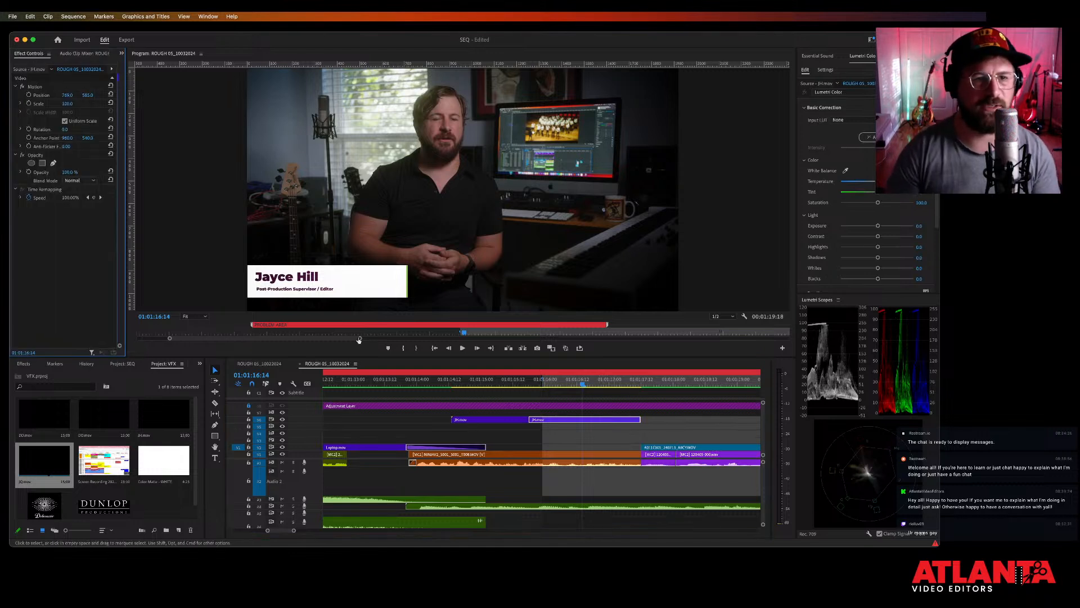
left_click(33, 87)
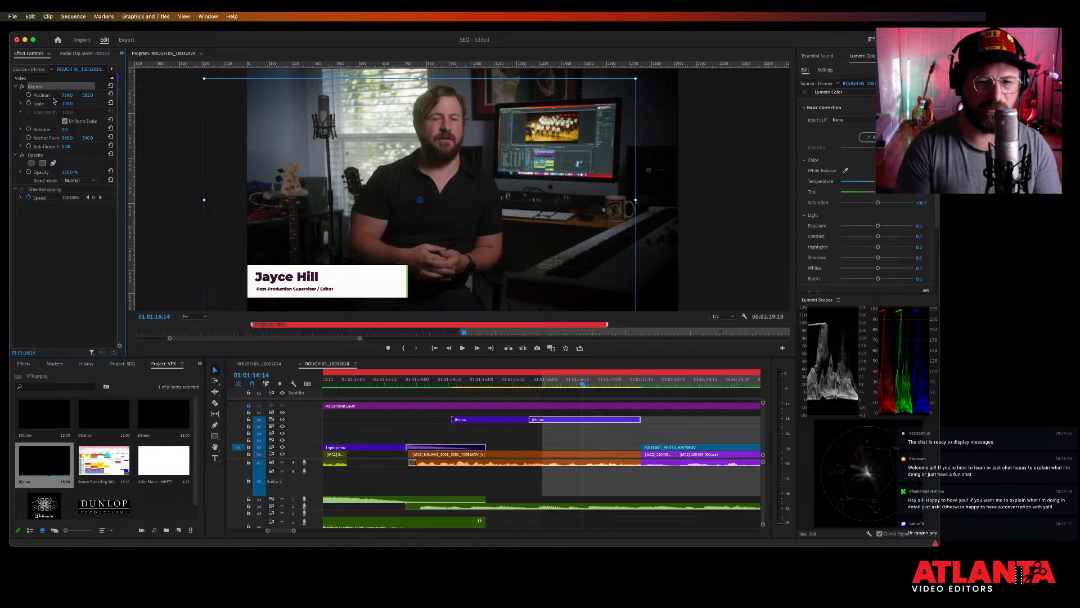
Paste the supervisor lower third's Motion settings onto both clips of the coordinator's lower third near 01:02:35:16.
key("shift+3")
key("shift+o")
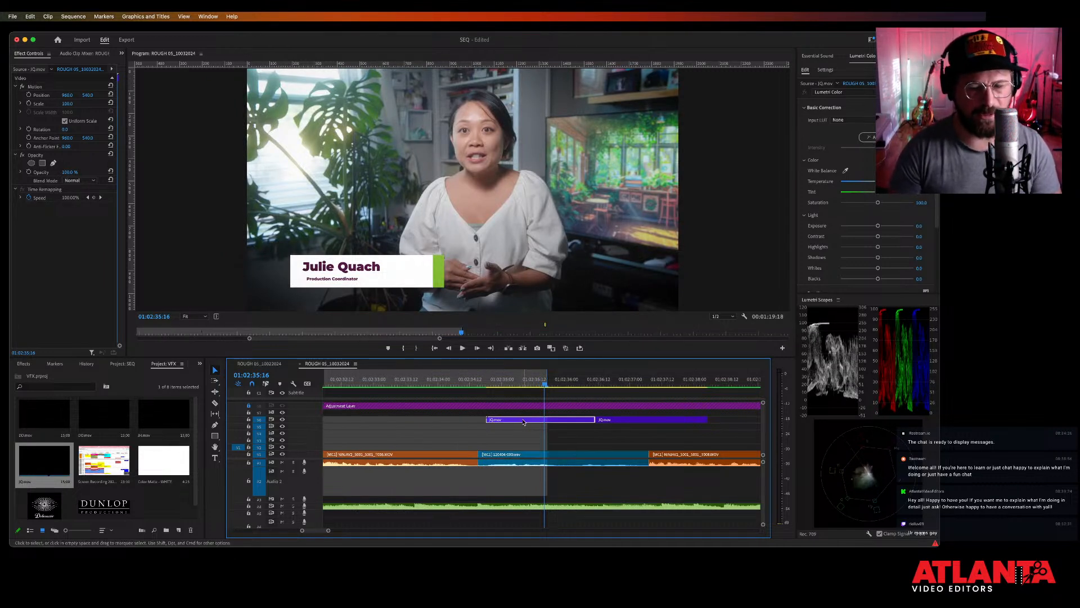
left_click_drag(523, 422, 522, 422)
left_click(636, 388)
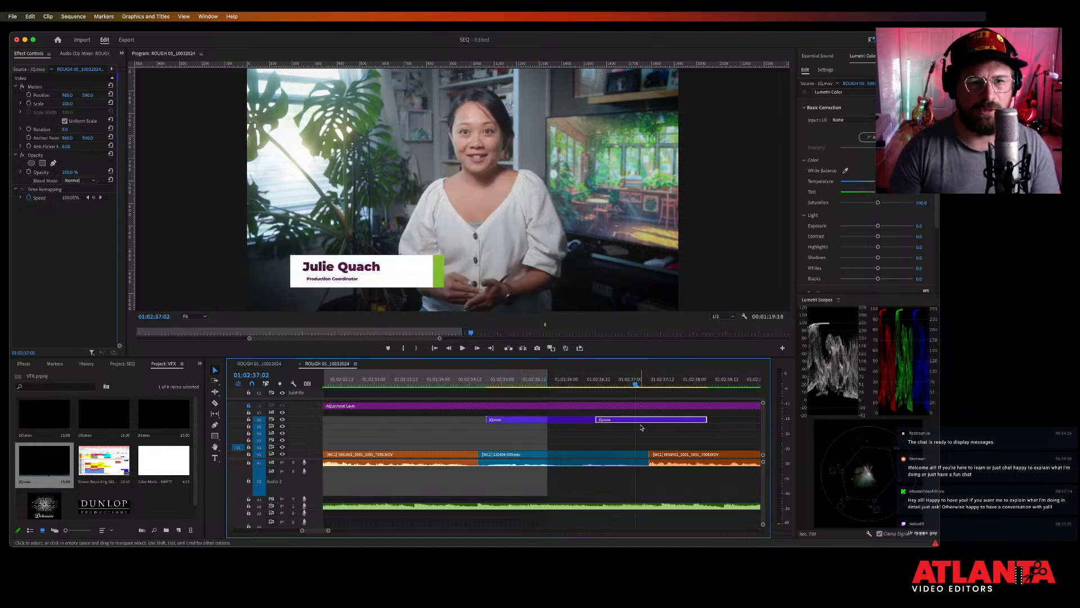
left_click(533, 382)
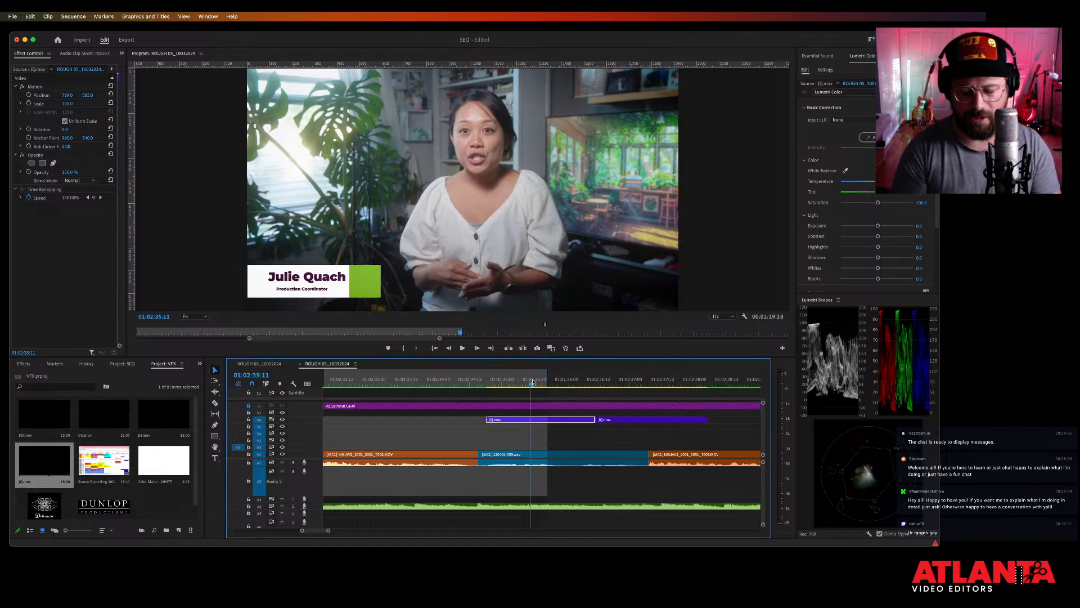
Play the repositioned coordinator's lower third from 01:02:35:11 and scrub through its opening animation to 01:02:35:08.
key("minus")
key("minus")
key("minus")
key("equal")
key("equal")
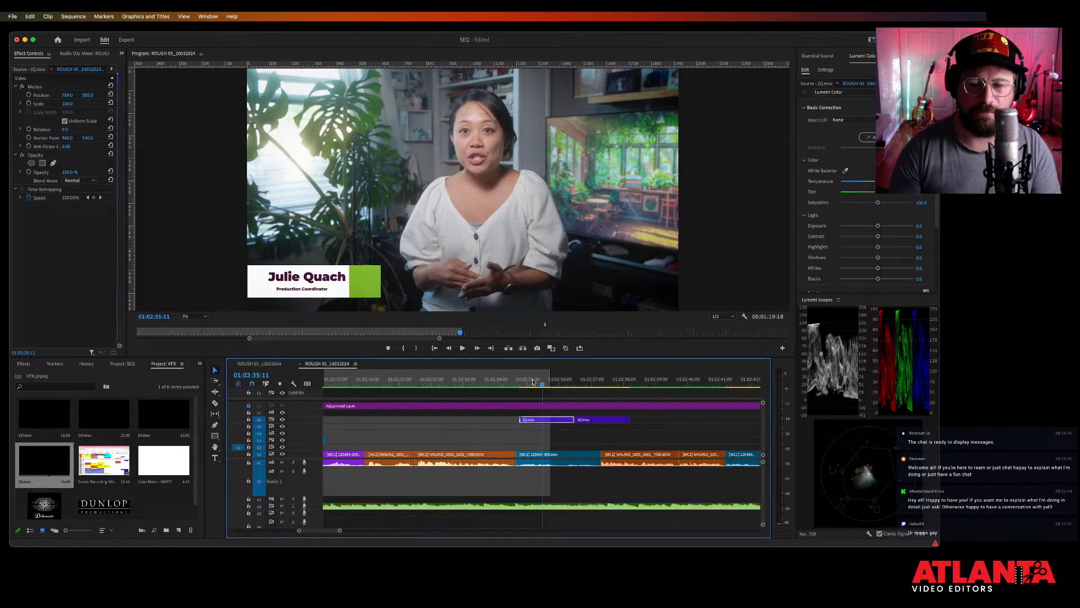
key("space")
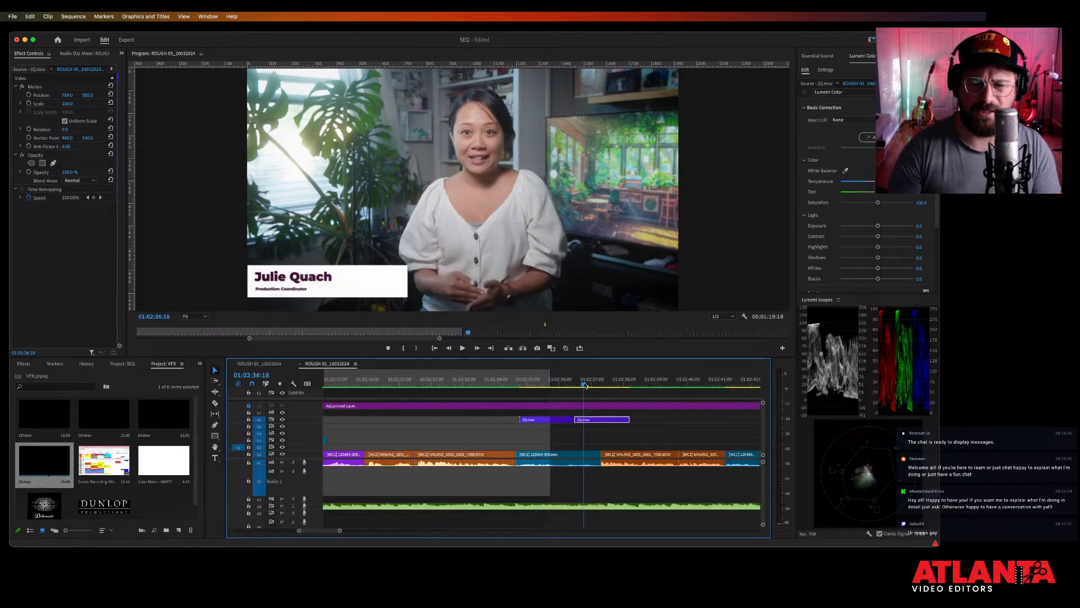
left_click(536, 382)
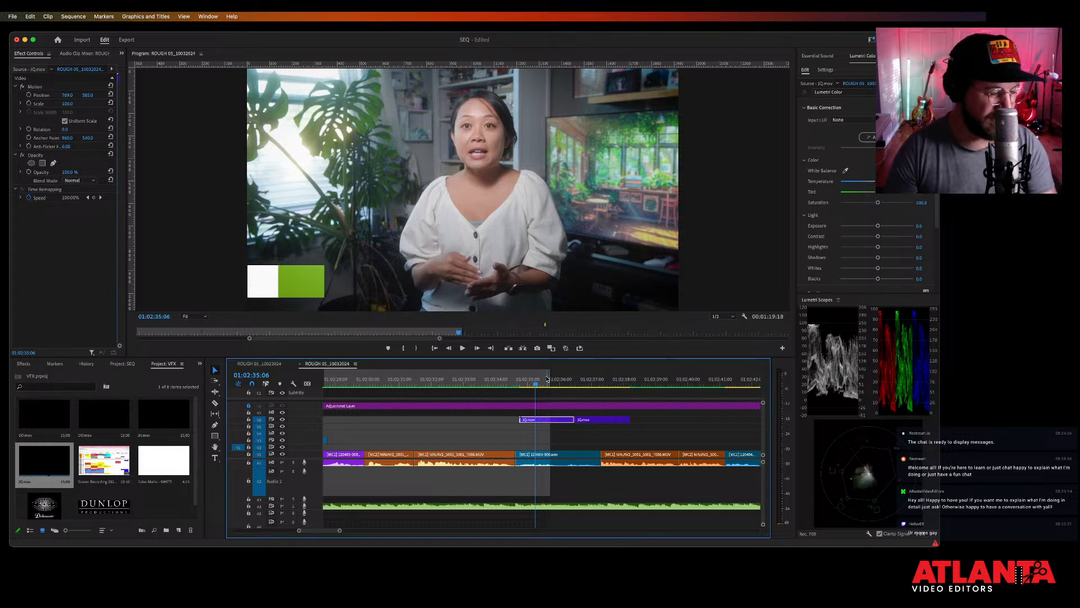
scroll(546, 380, "right", 2)
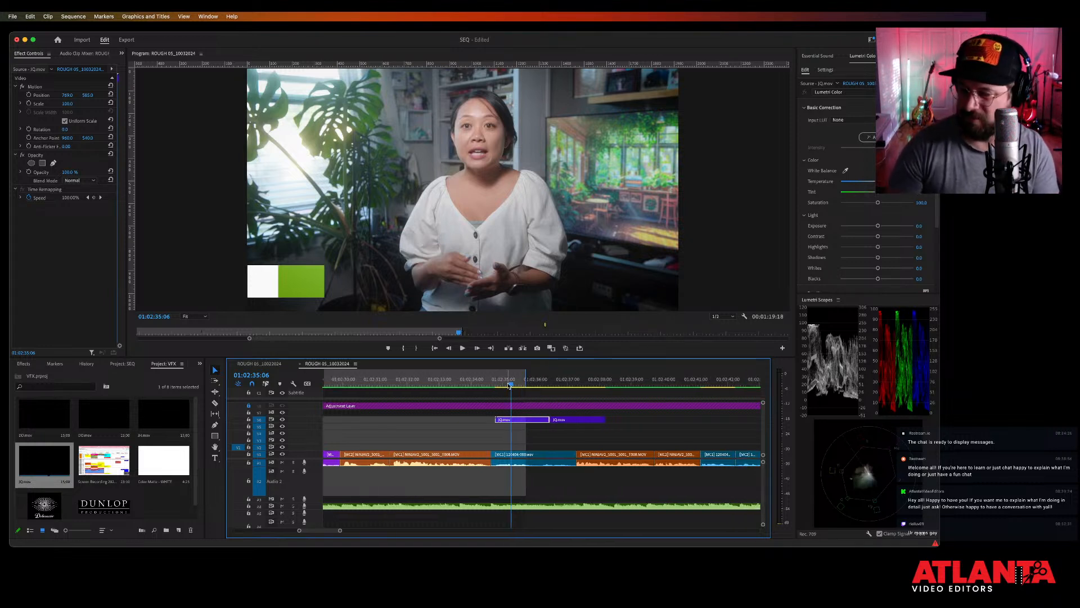
mouse_move(522, 382)
left_mouse_down()
mouse_move(565, 382)
mouse_move(516, 378)
left_mouse_up()
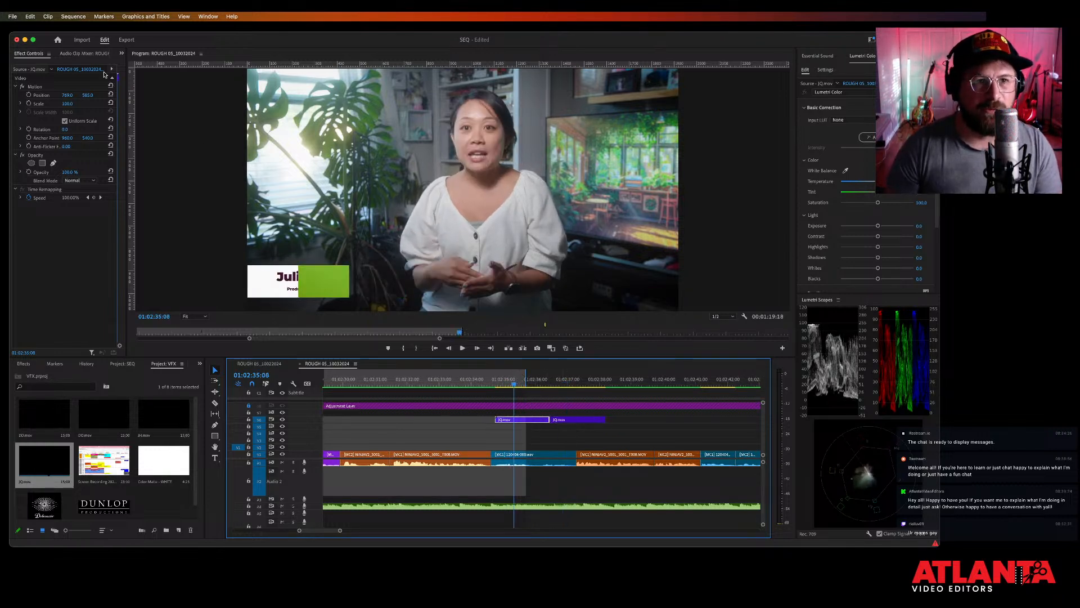
Move the playhead between the coordinator's lower third and the neighbouring interview clips to examine the Selection Follows Playhead option.
left_click(73, 17)
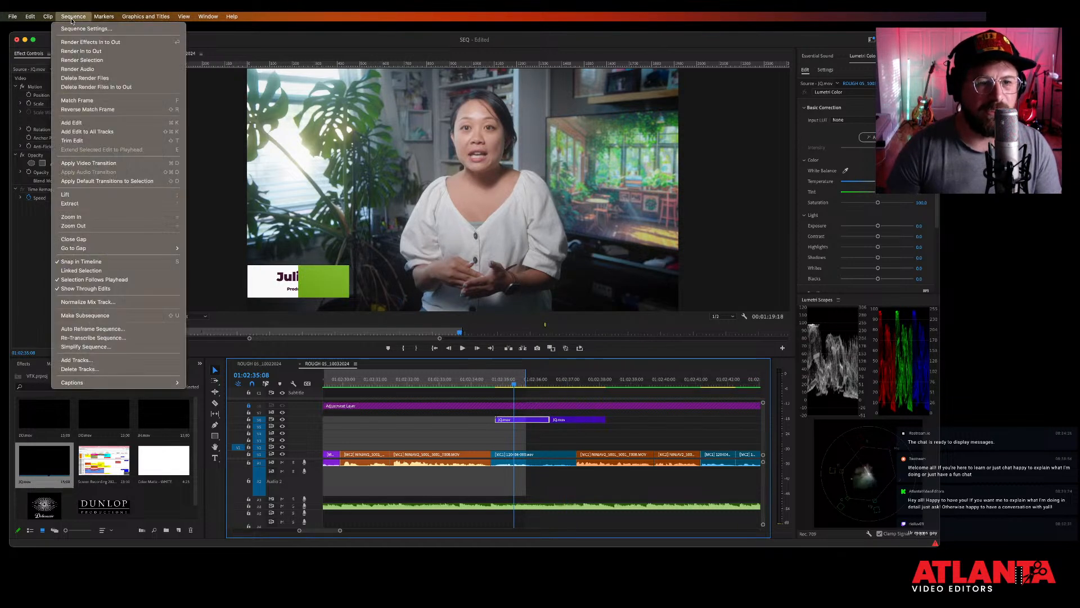
left_click(521, 432)
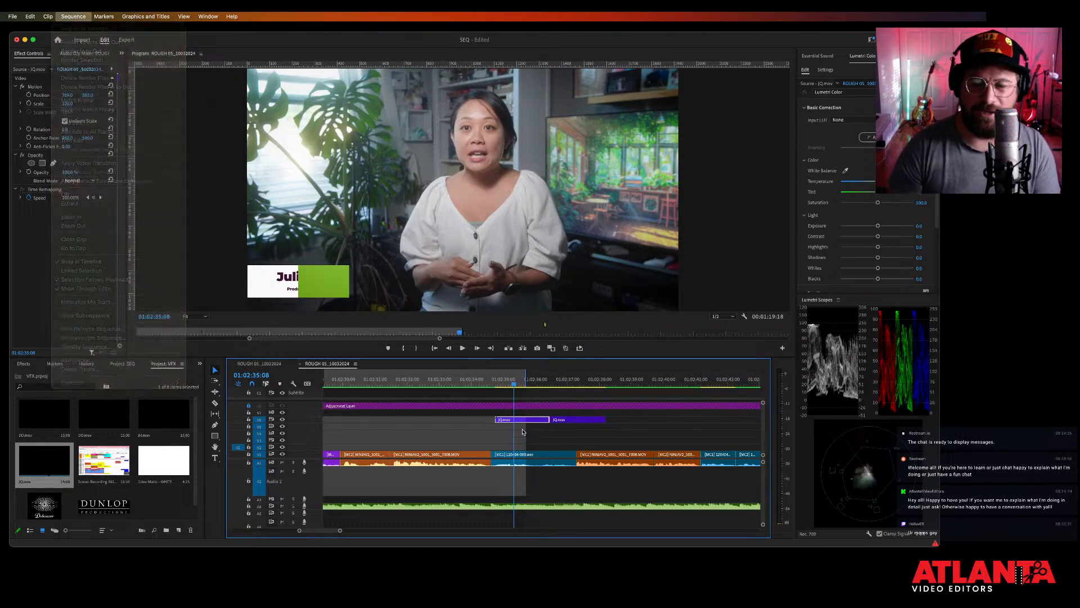
left_click(556, 384)
left_click(460, 384)
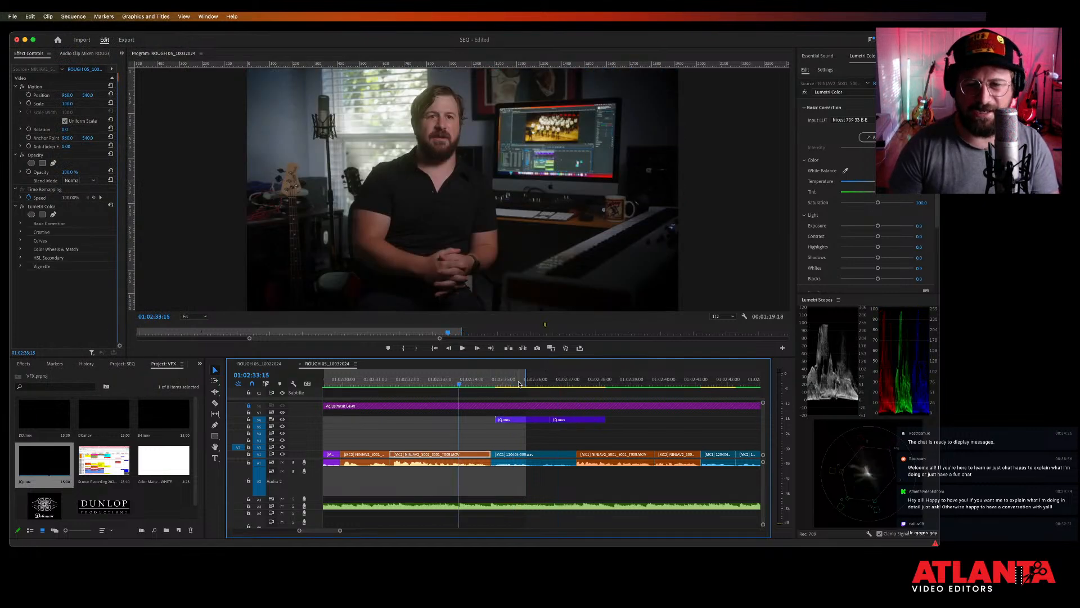
key("Down")
key("Down")
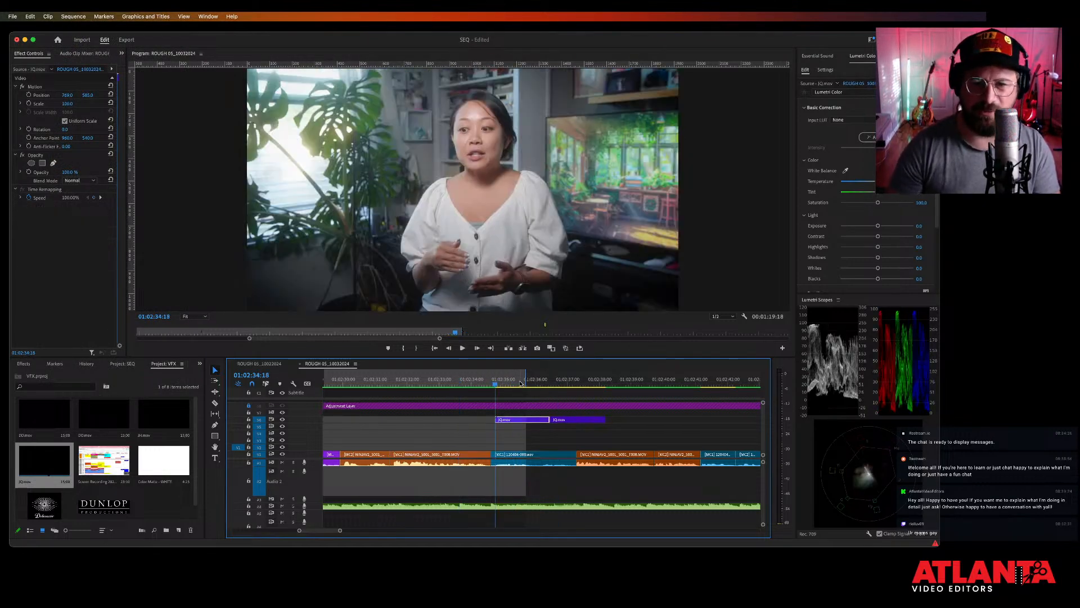
left_click(561, 383)
left_click(509, 385)
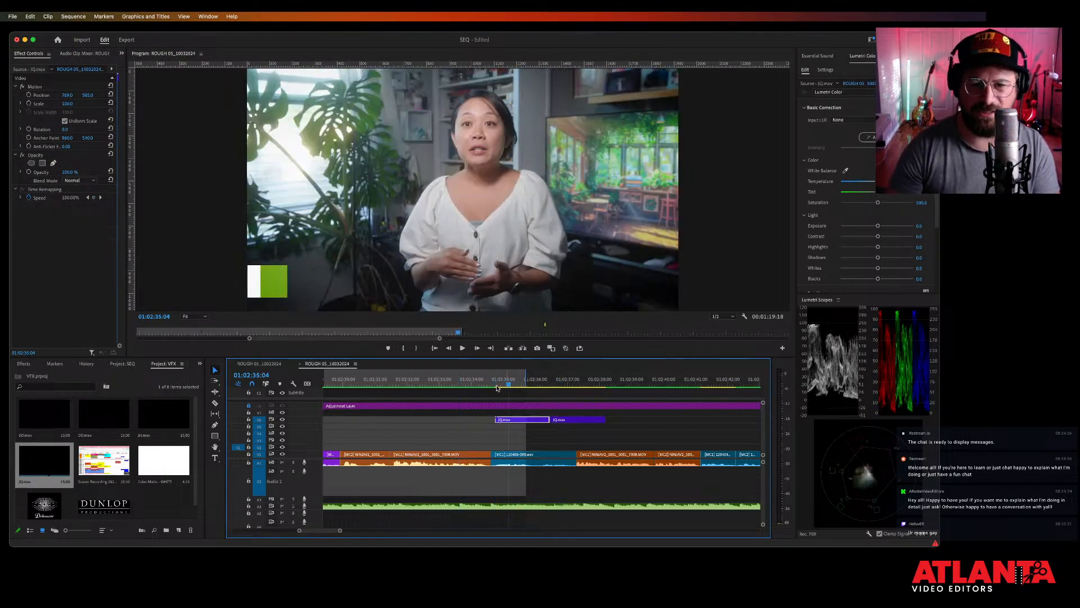
left_click(443, 384)
left_click(566, 381)
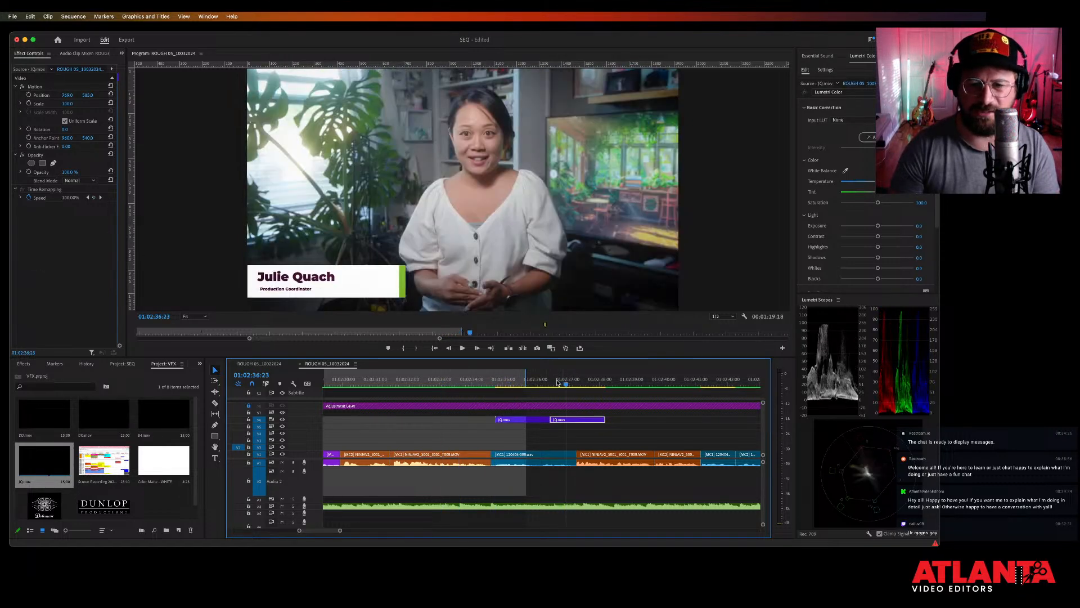
left_click(443, 384)
left_click(444, 454)
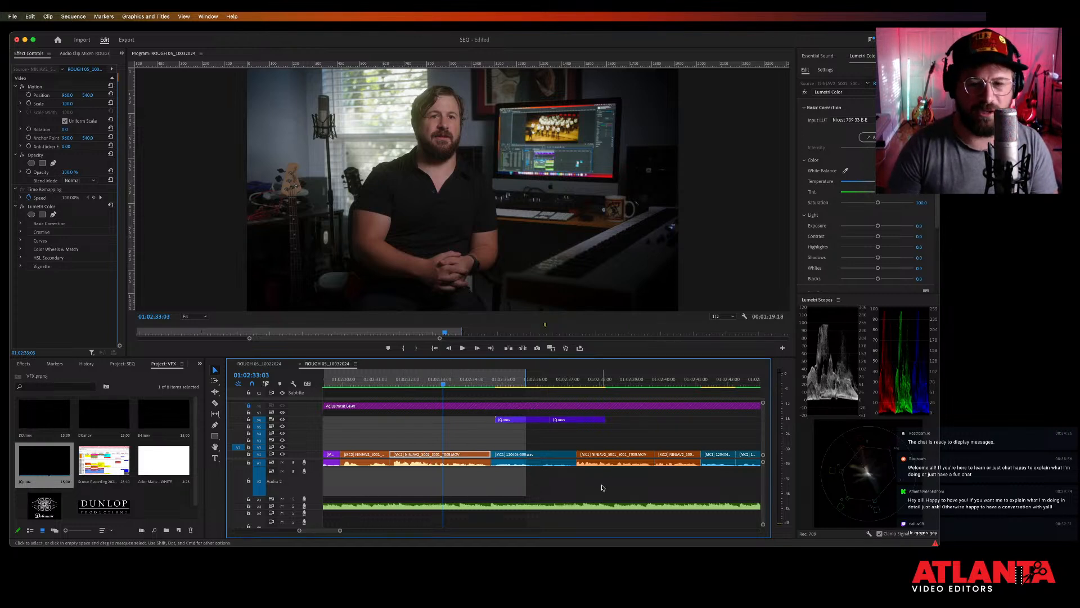
left_click(74, 16)
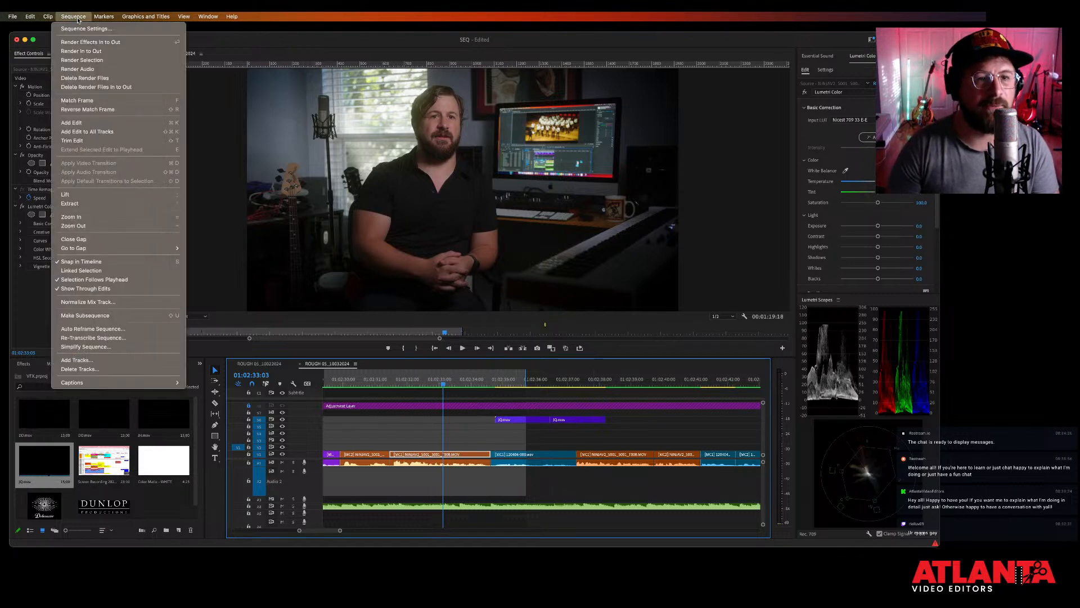
left_click(100, 281)
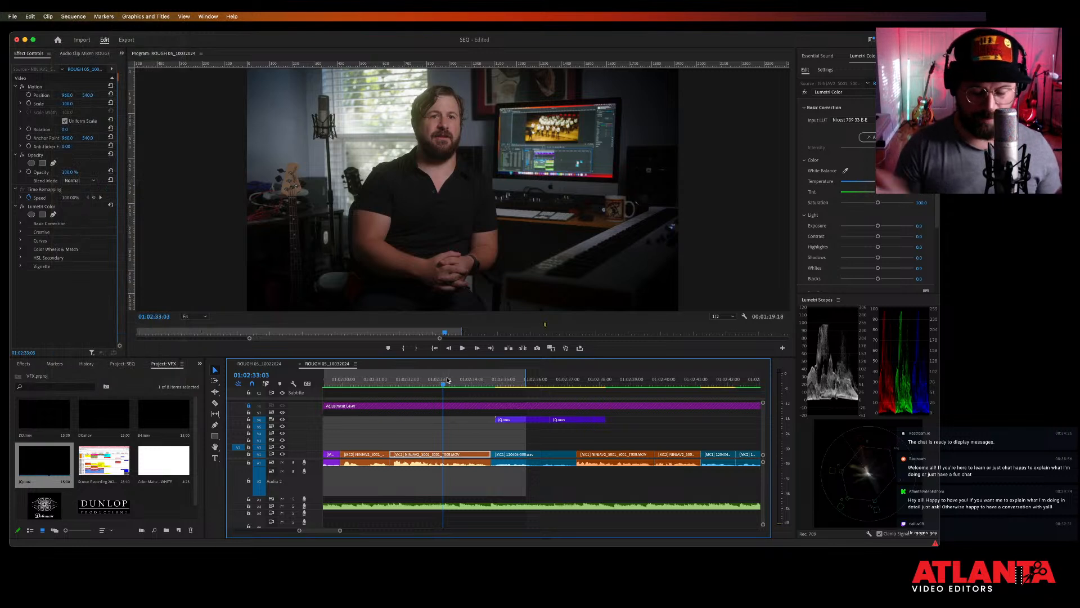
Bring up the effects library after the clip's effect settings and return the focus to the sequence timeline.
key("shift+5")
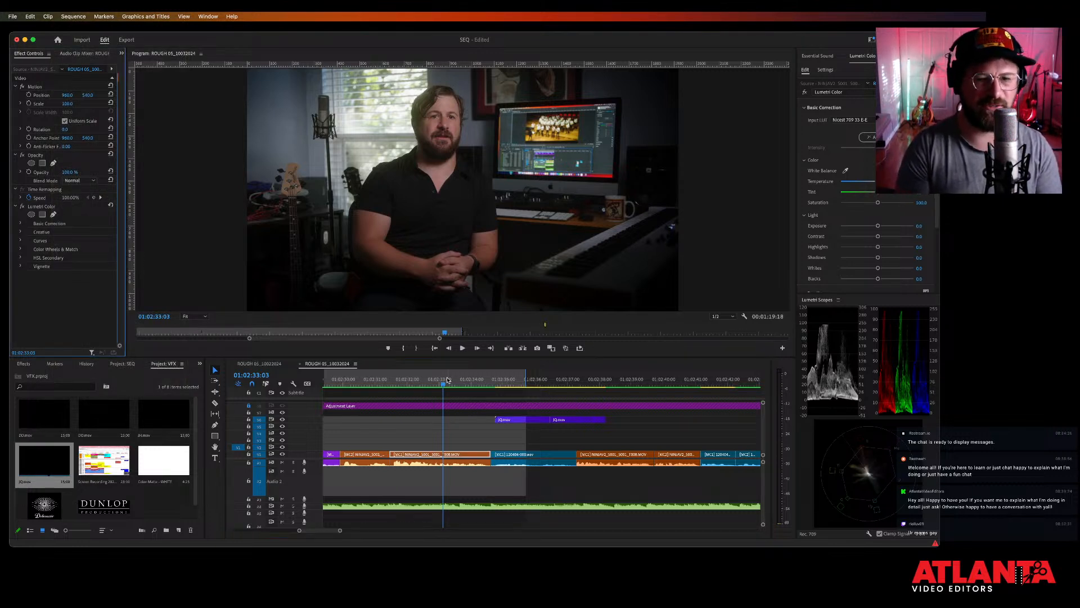
key("shift+7")
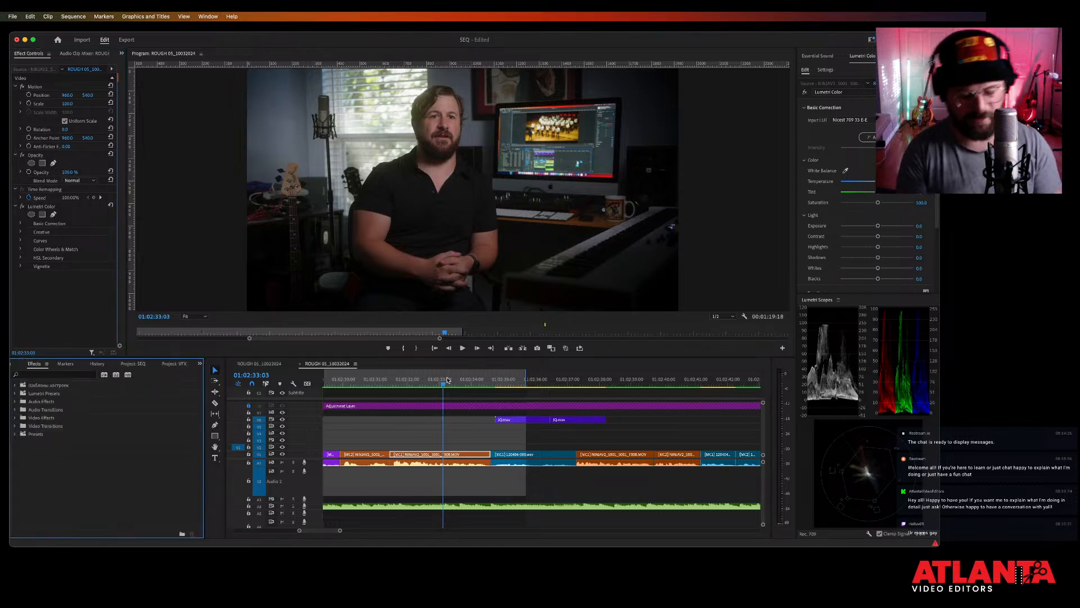
key("shift+3")
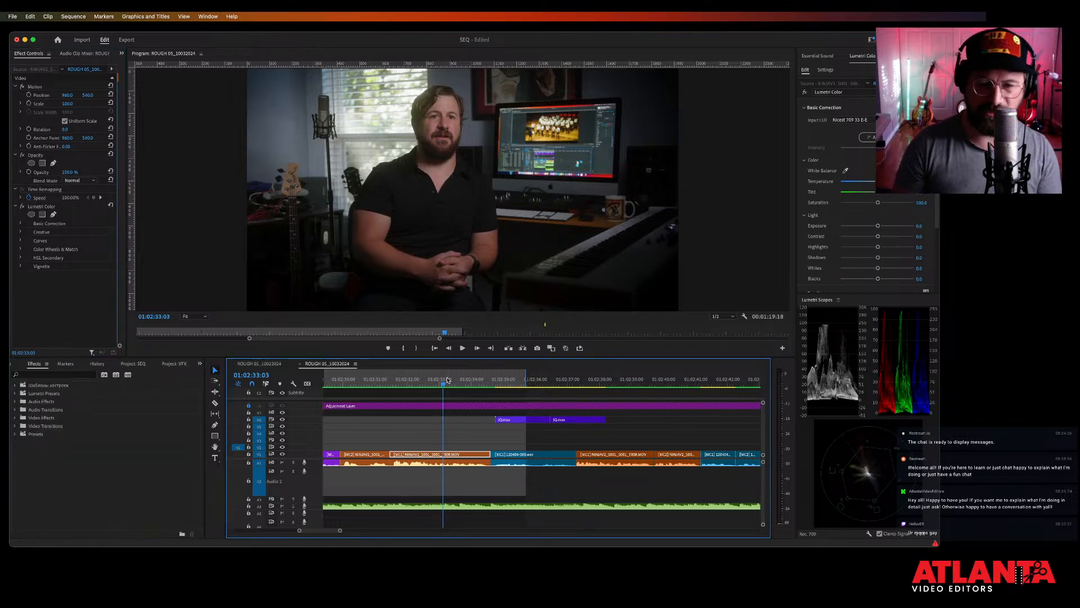
Step through the edit points around the coordinator's lower third and on to the auditorium clip at 01:02:43:04.
key("Up")
key("Down")
key("Down")
key("Down")
key("Down")
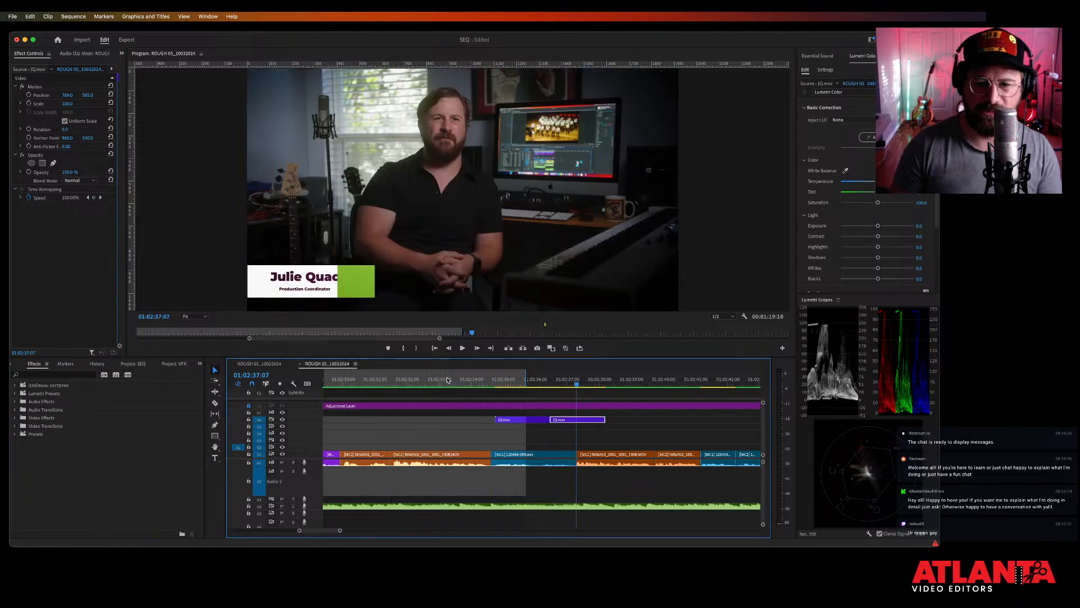
key("Down")
key("Down")
key("Down")
key("Down")
key("Up")
key("Up")
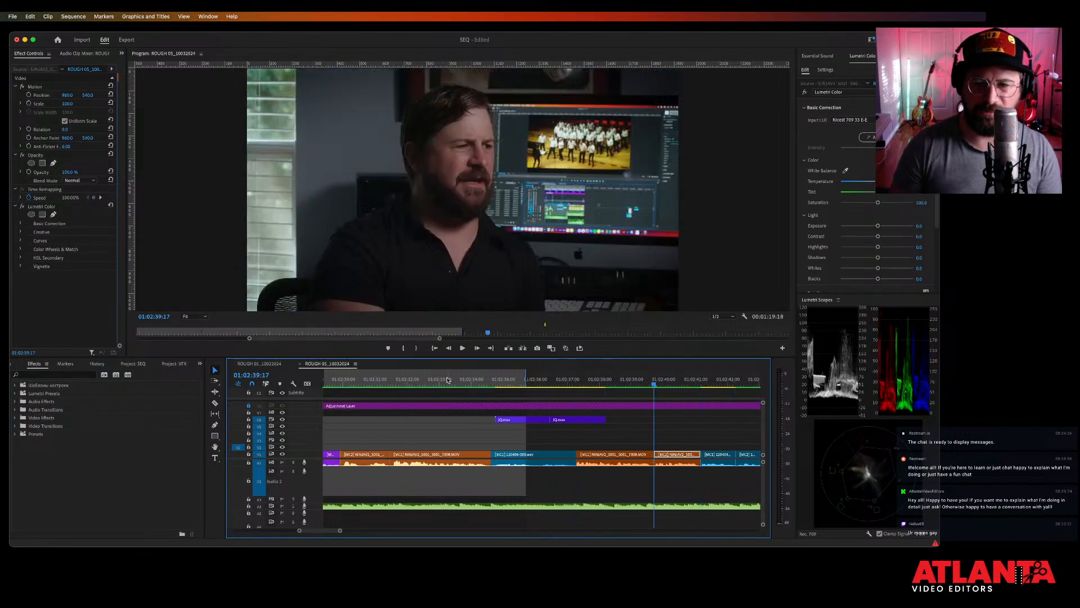
key("Up")
key("Down")
key("Down")
key("Up")
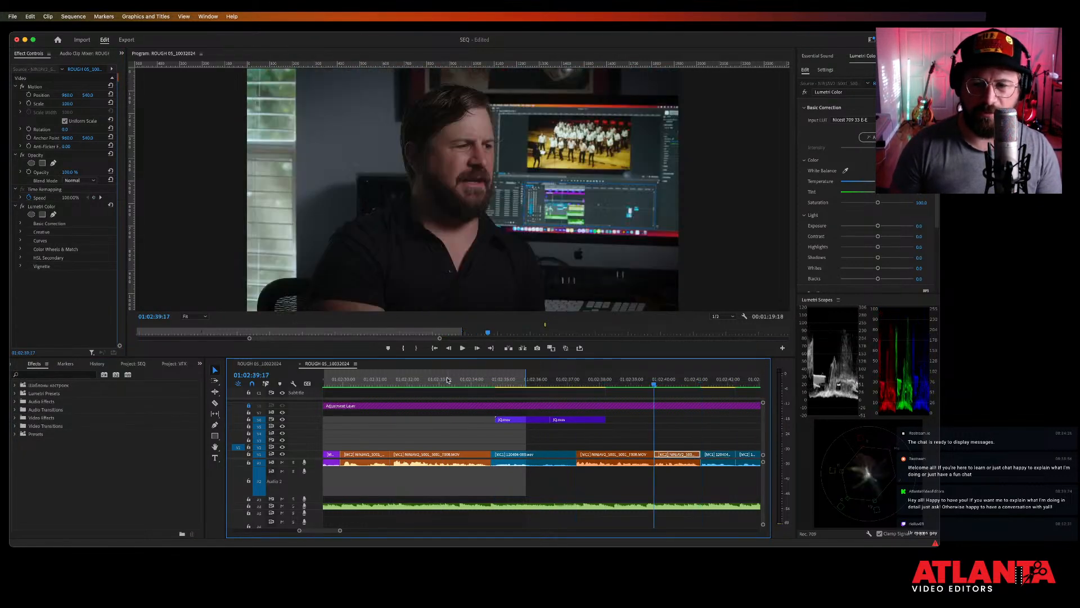
key("Down")
key("Down")
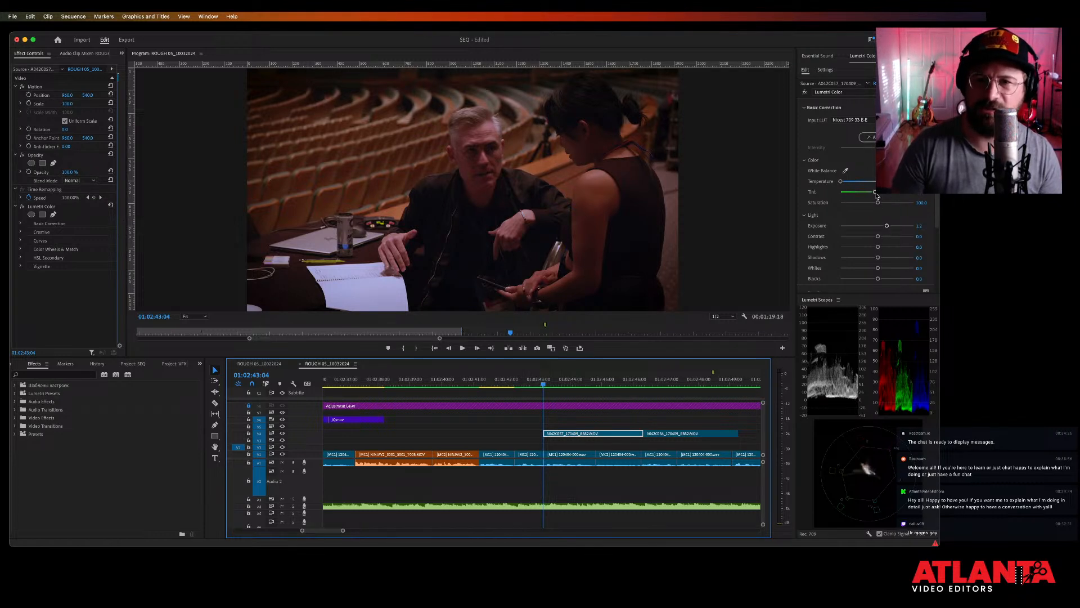
Shift the auditorium clip's tint slightly towards green and return the playhead to the preceding interview clip at 01:02:41:22.
left_click_drag(873, 195, 866, 196)
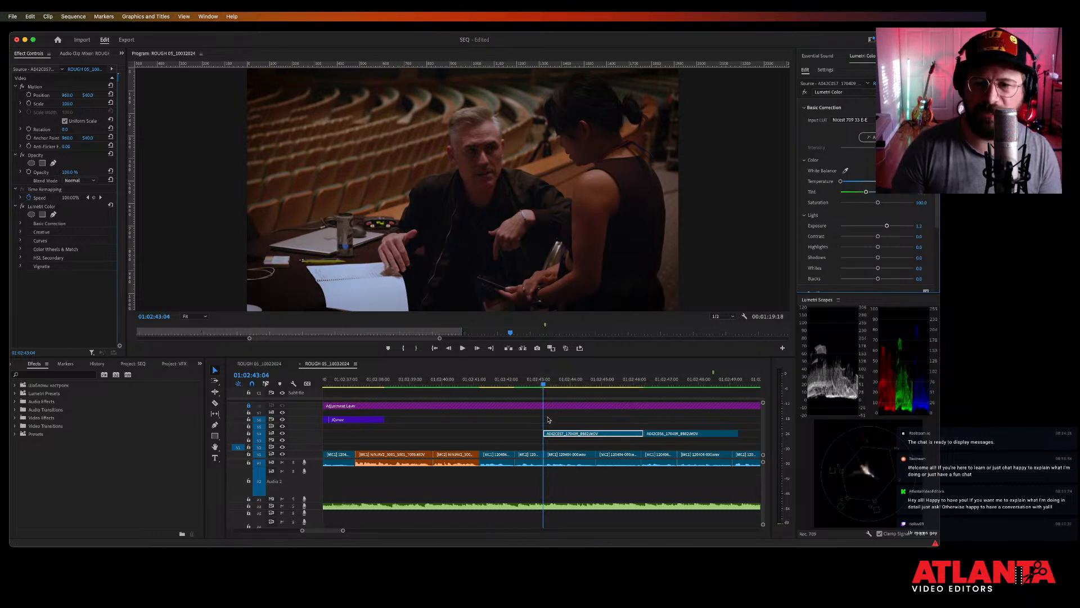
left_click(564, 399)
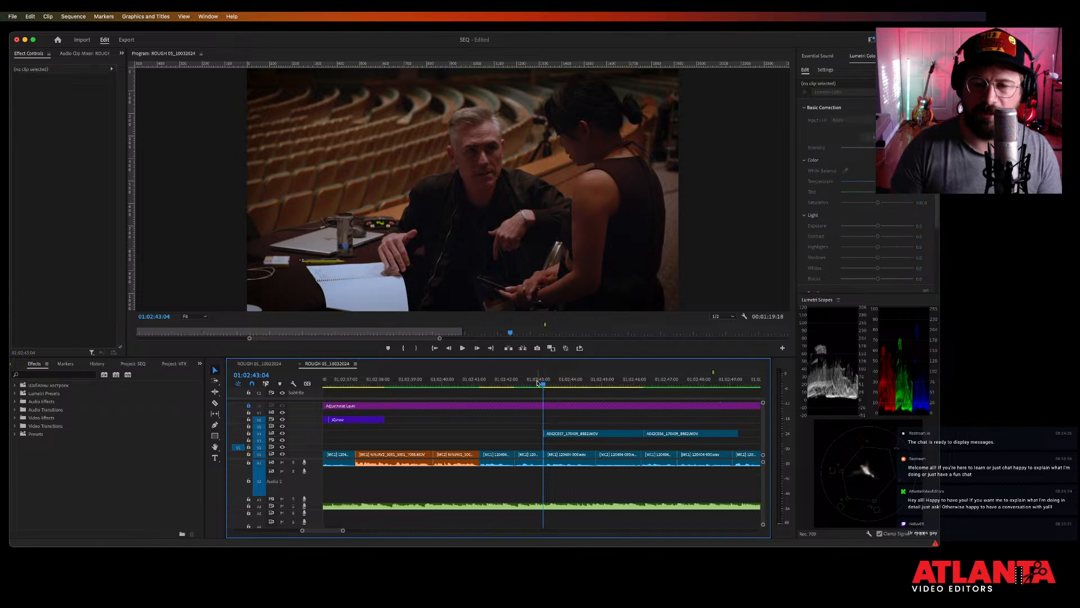
left_click(504, 381)
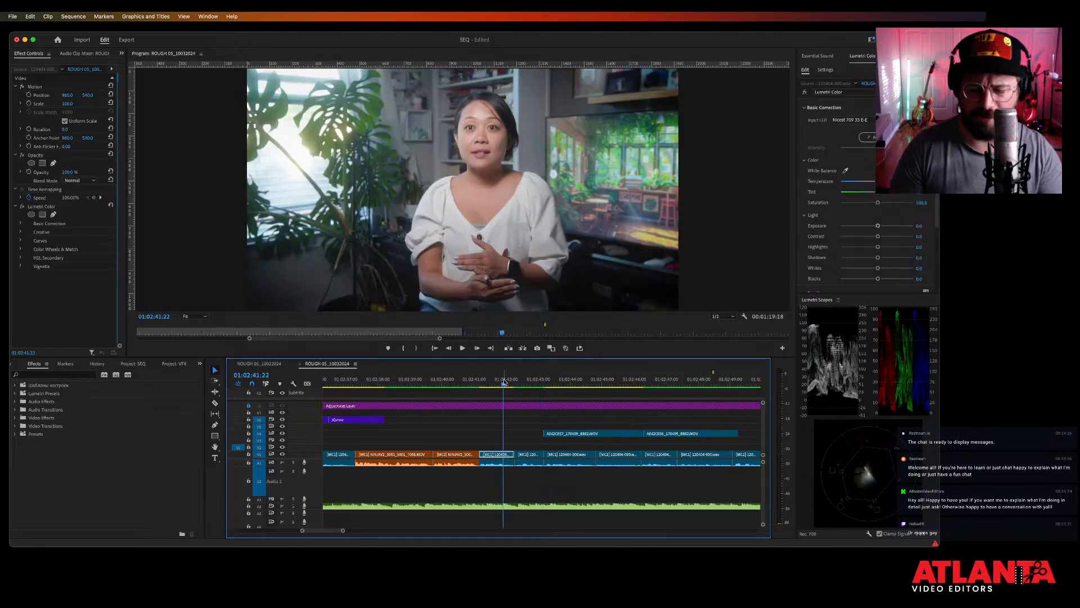
Examine the settings of the sequence marker at 01:02:48:11 and close them without making changes.
key("minus")
key("minus")
key("minus")
key("equal")
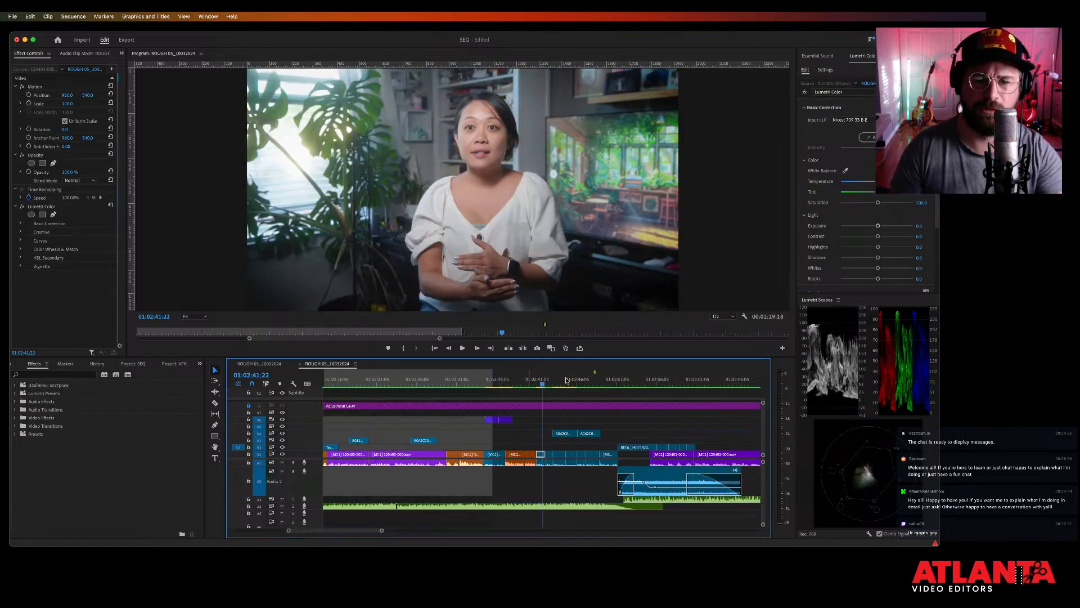
double_click(594, 374)
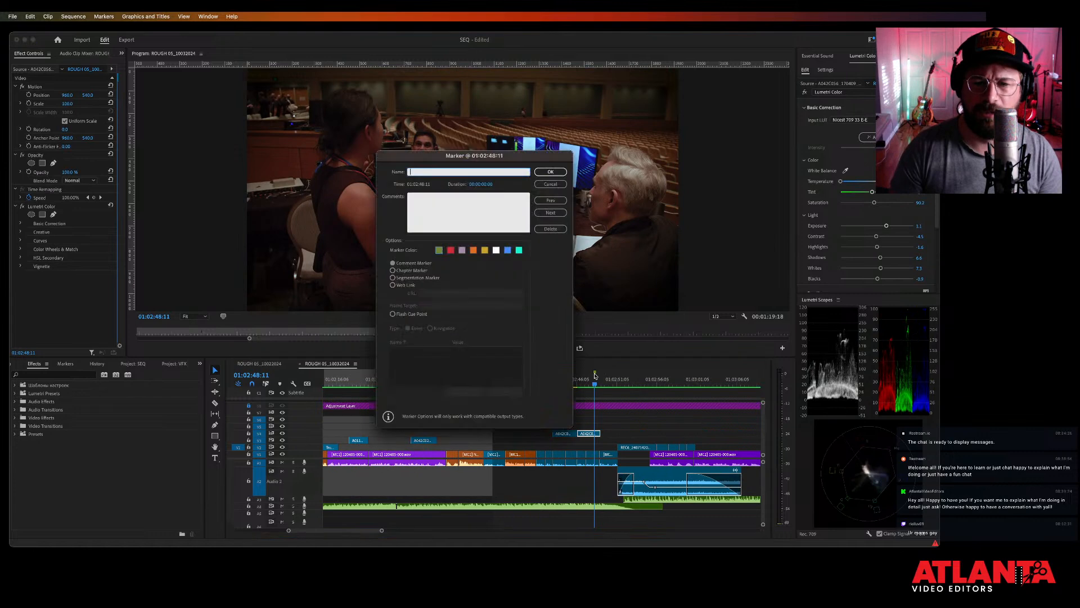
left_click(550, 184)
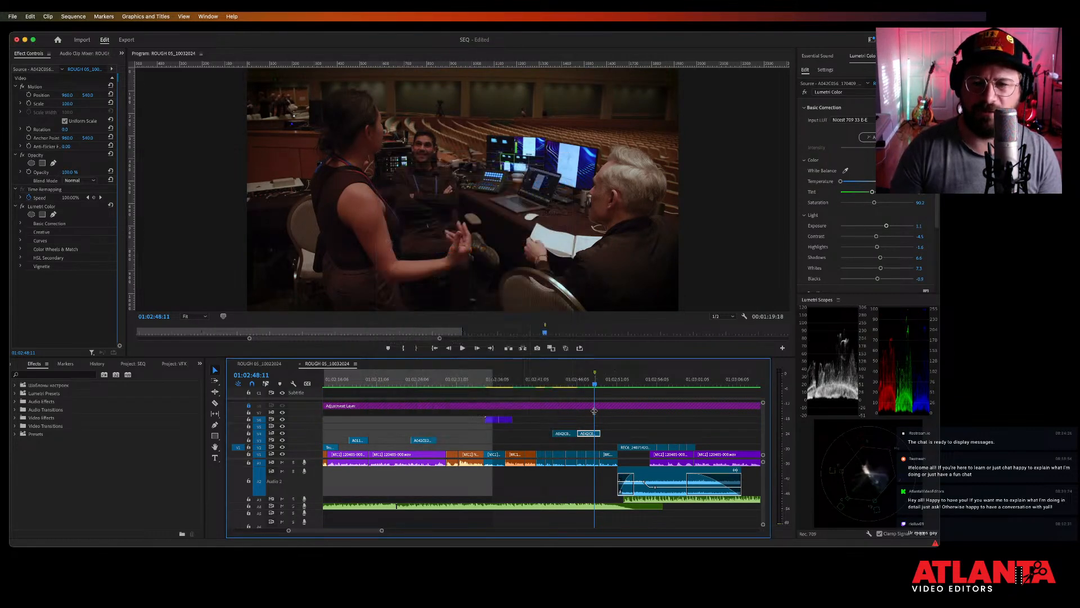
key("Left")
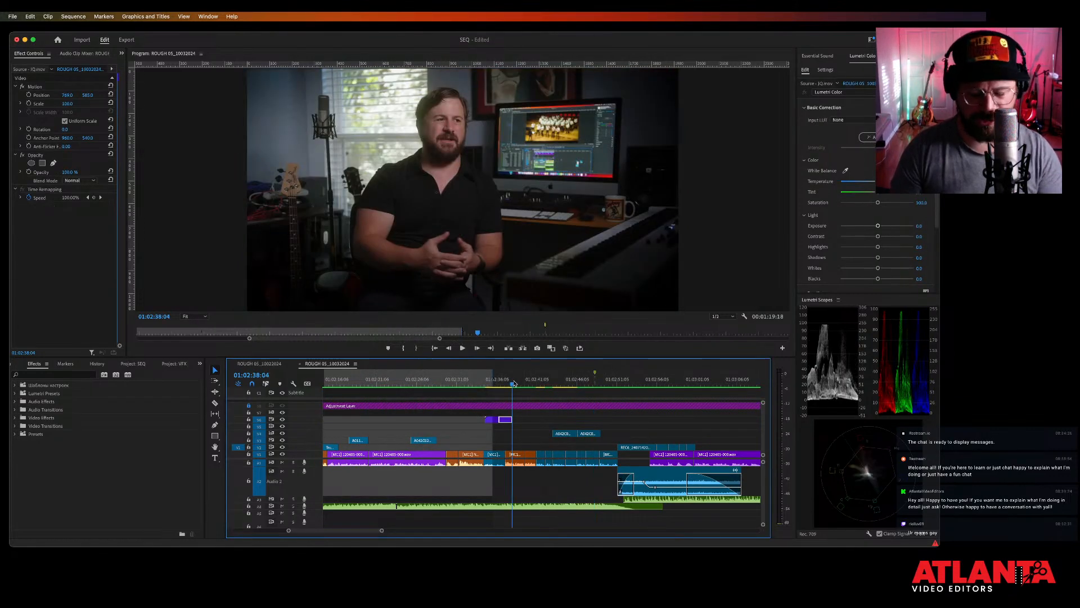
left_click(595, 376)
key("m")
key("m")
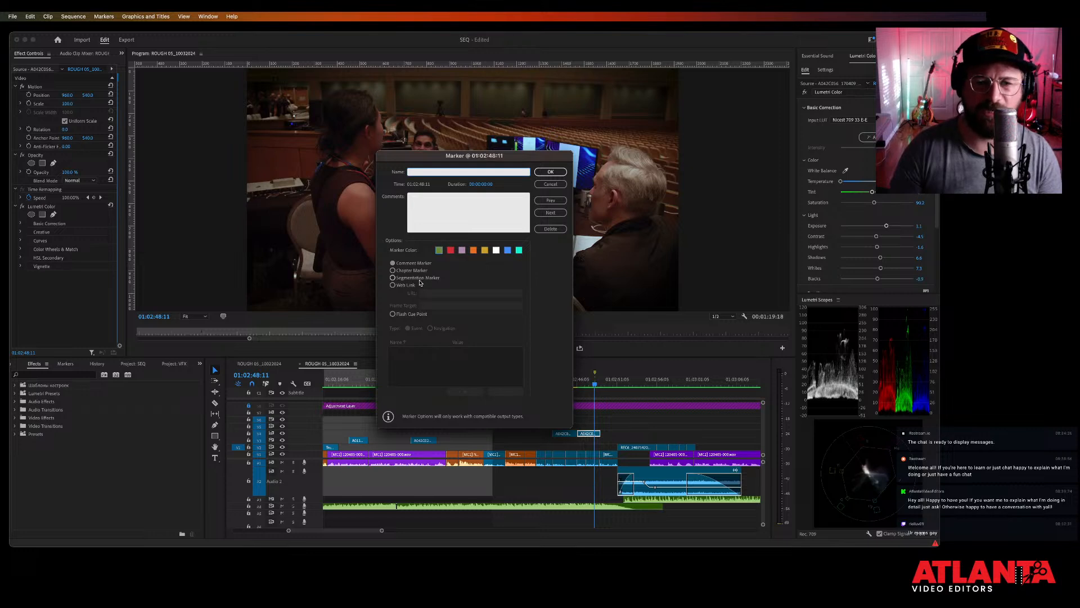
left_click(550, 184)
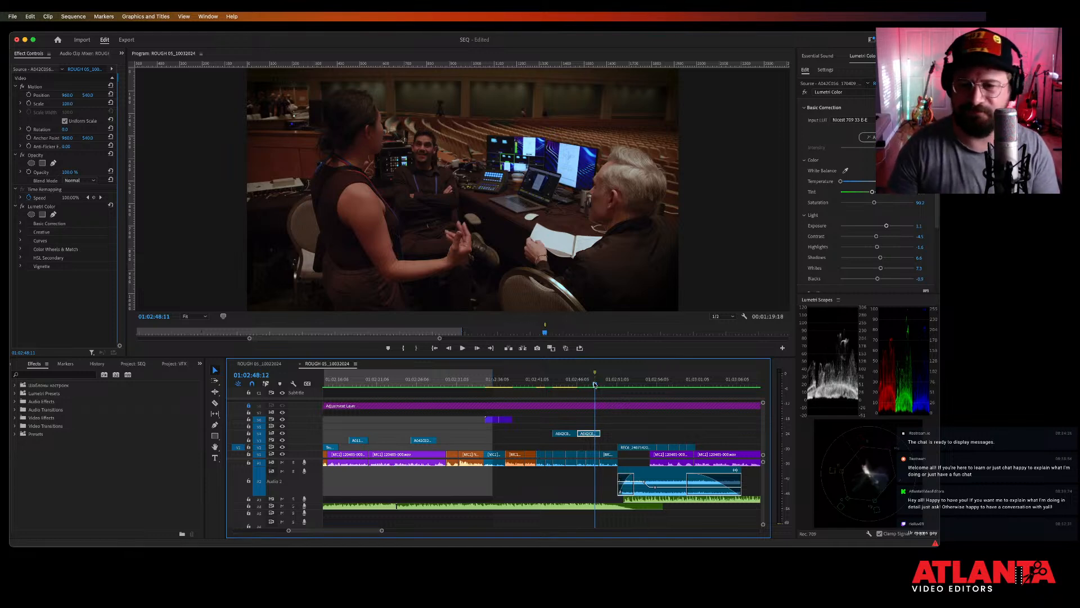
Play the sequence from 01:02:47:21 past the marker into the interview shot at 01:02:50:19.
left_click_drag(594, 385, 590, 385)
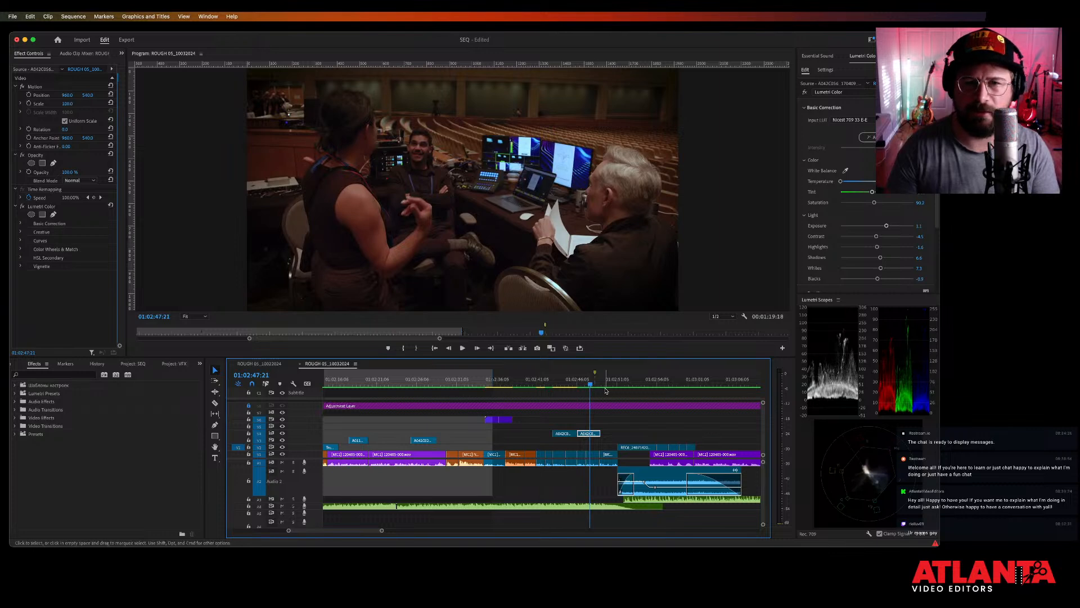
key("space")
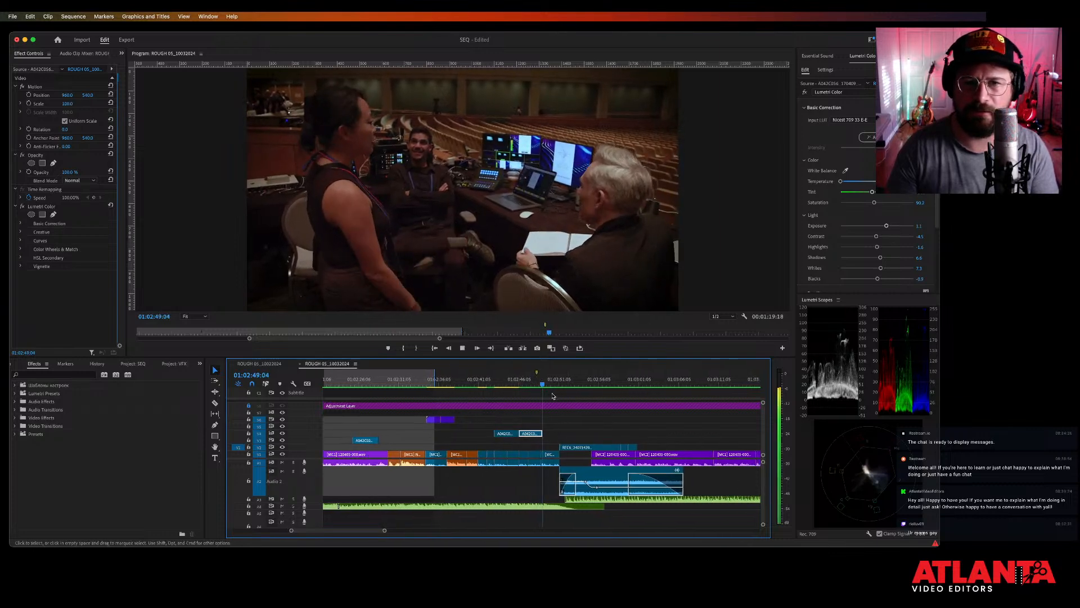
key("space")
Extend the marked in-to-out range from the sequence's start through the end of the closing logos.
key("minus")
key("minus")
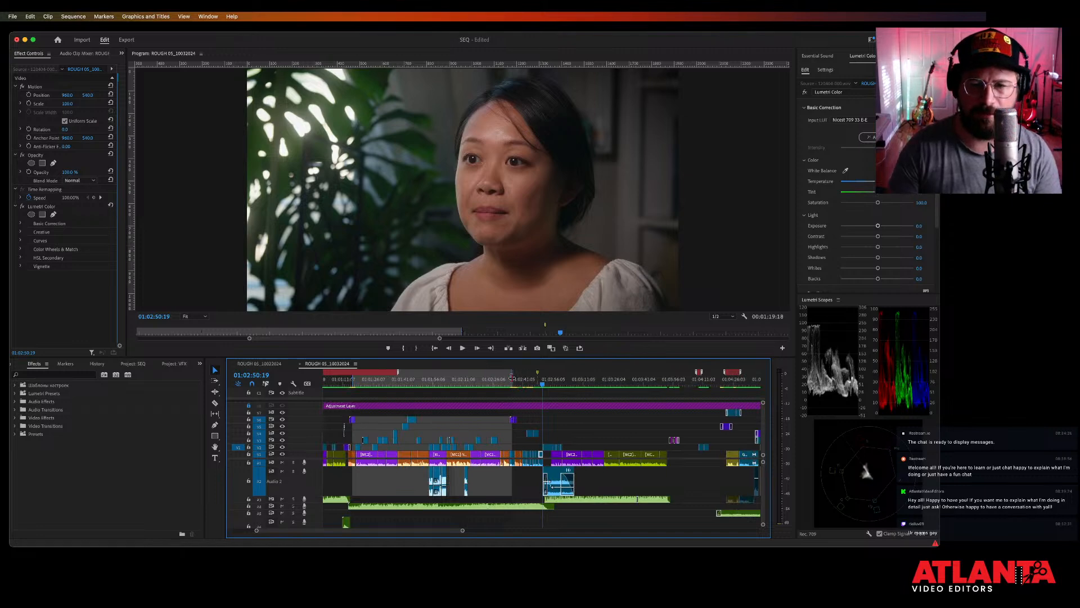
left_click_drag(512, 379, 679, 385)
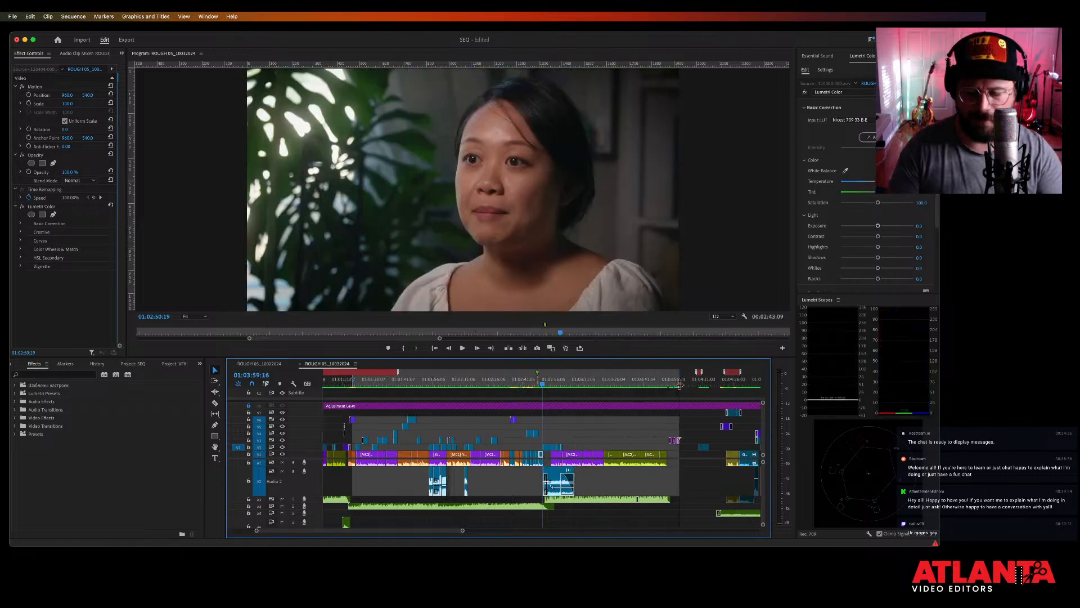
key("minus")
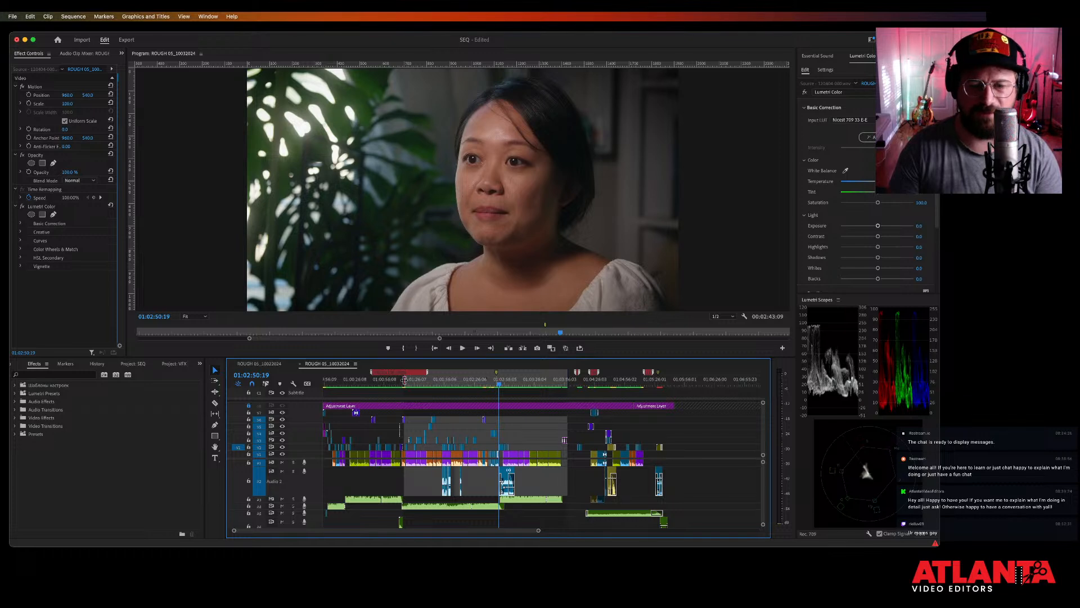
left_click_drag(405, 379, 323, 384)
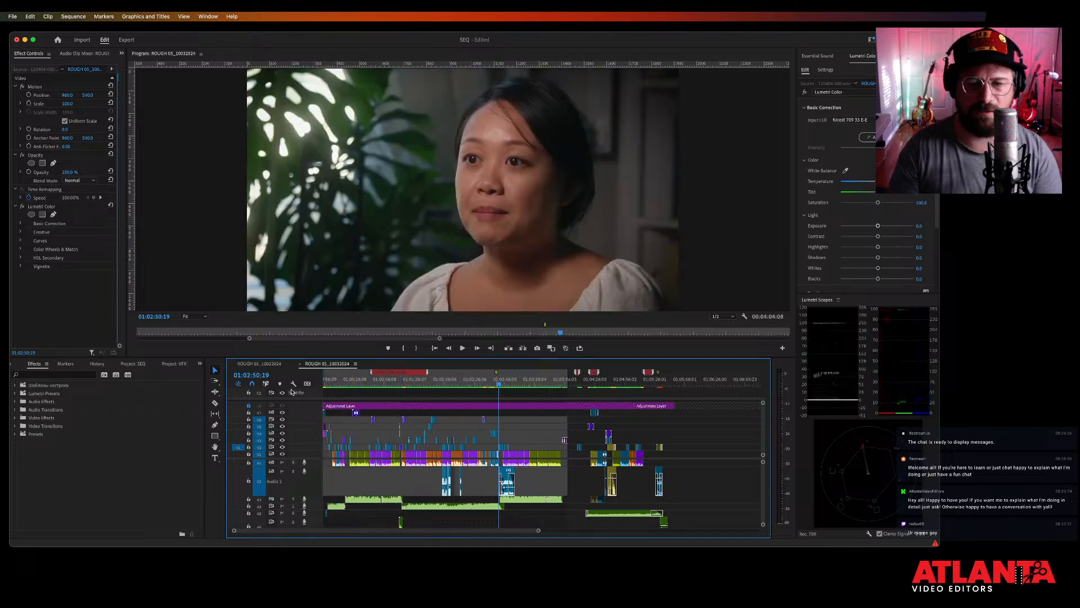
Move the in point past the slate and countdown leader to the first program frame at 01:00:00:00.
left_click(326, 383)
key("equal")
key("equal")
key("equal")
key("equal")
key("equal")
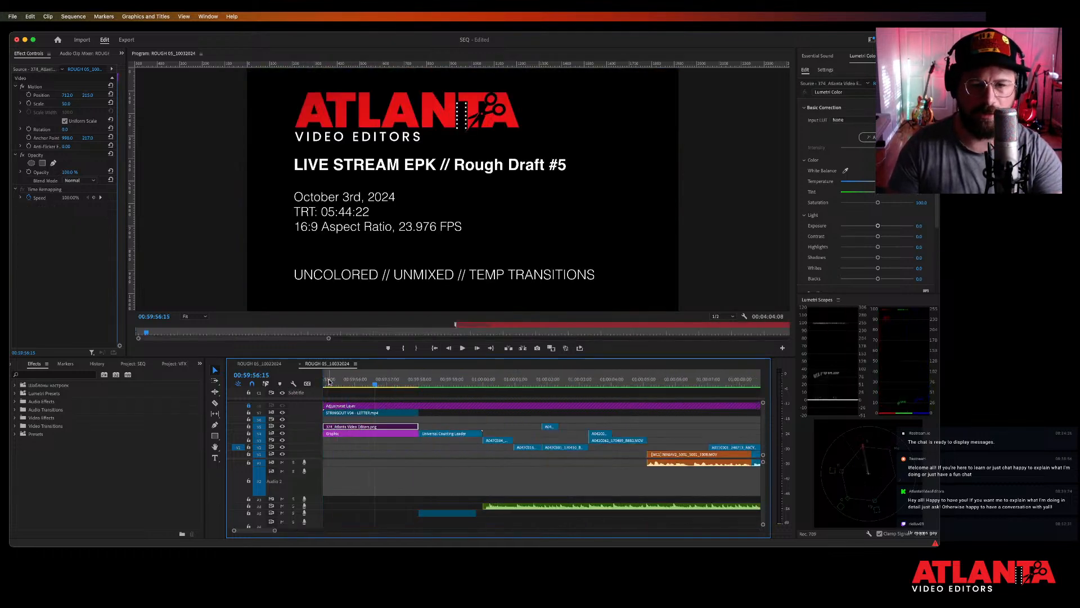
key("minus")
key("minus")
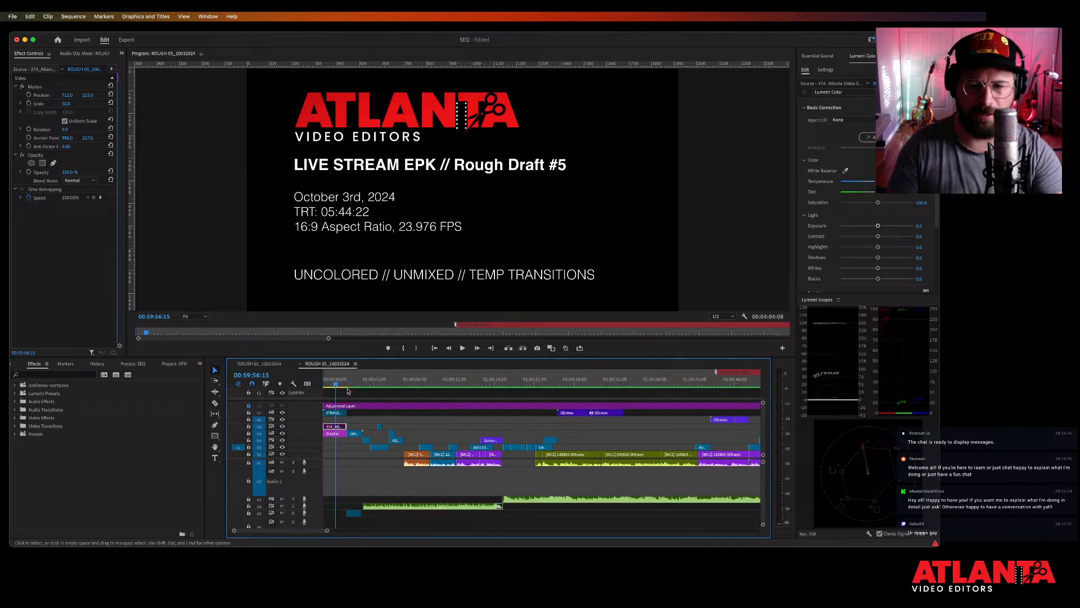
key("minus")
key("minus")
key("minus")
key("equal")
key("equal")
key("equal")
key("equal")
key("equal")
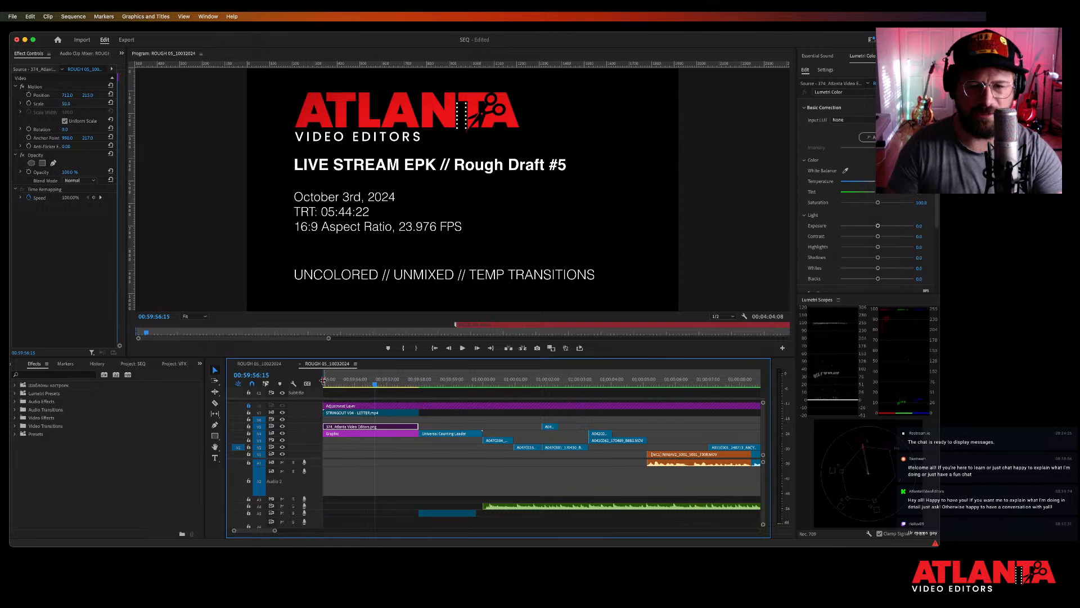
left_click_drag(327, 382, 477, 395)
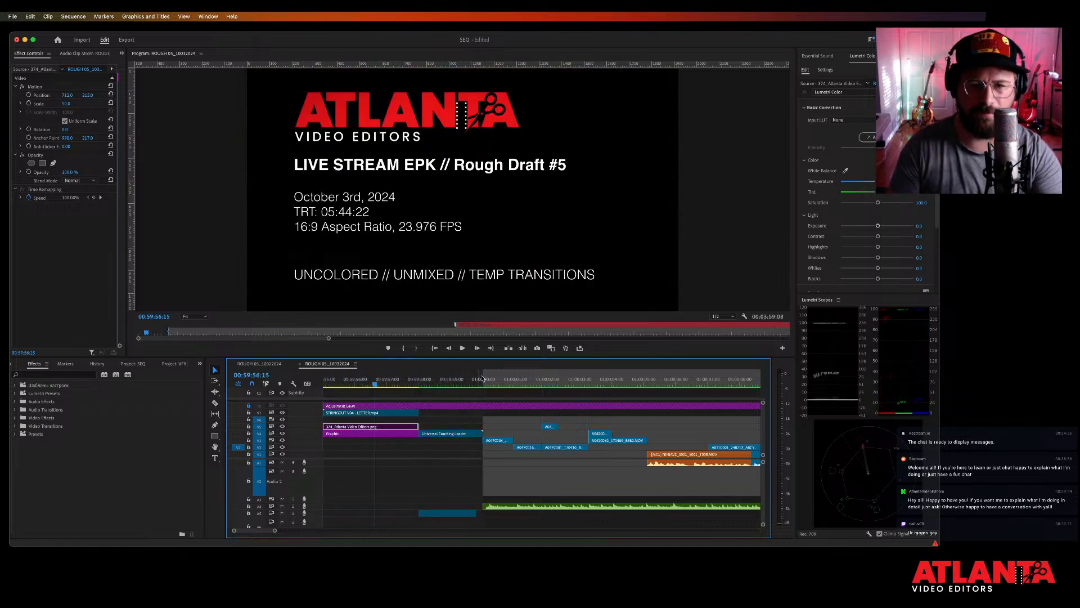
Inspect the countdown leader at 00:59:58:23 and its end at 00:59:59:23, beside the in point.
left_click(451, 386)
key("equal")
key("equal")
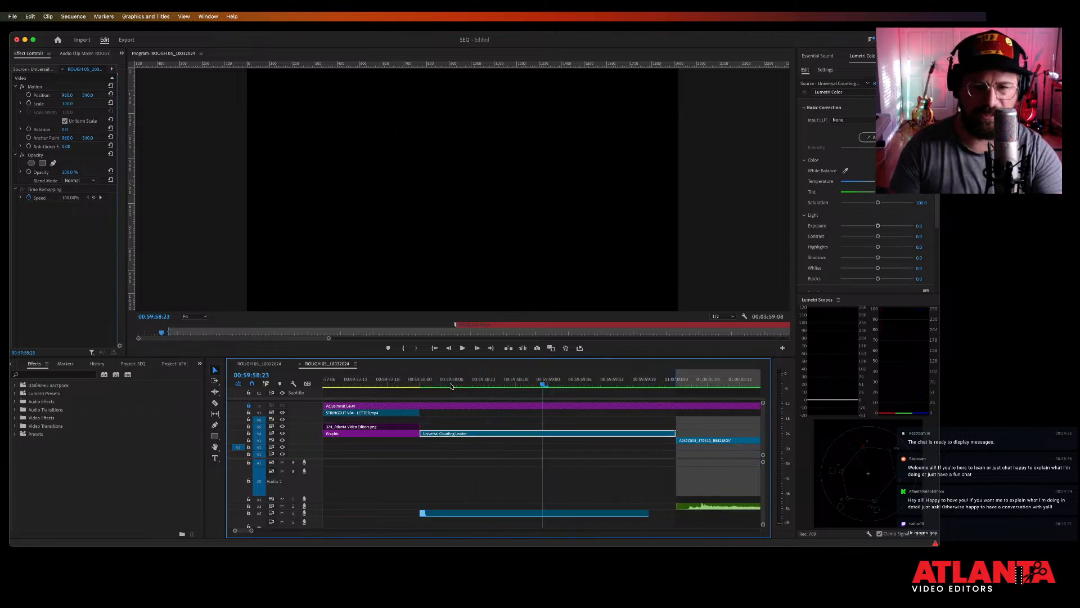
key("minus")
key("minus")
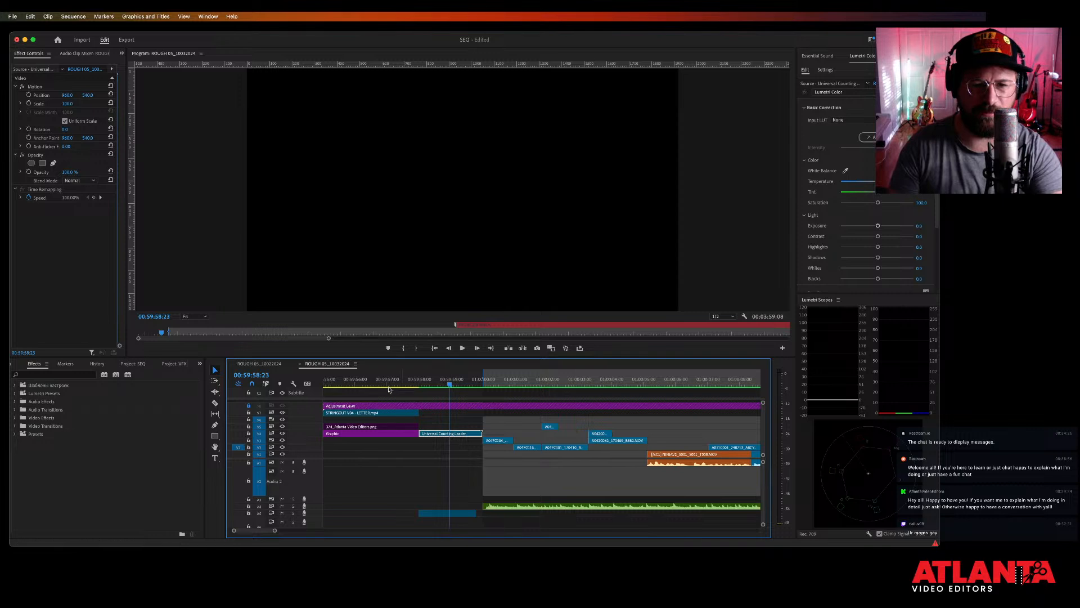
left_click_drag(381, 382, 483, 390)
key("equal")
key("equal")
key("equal")
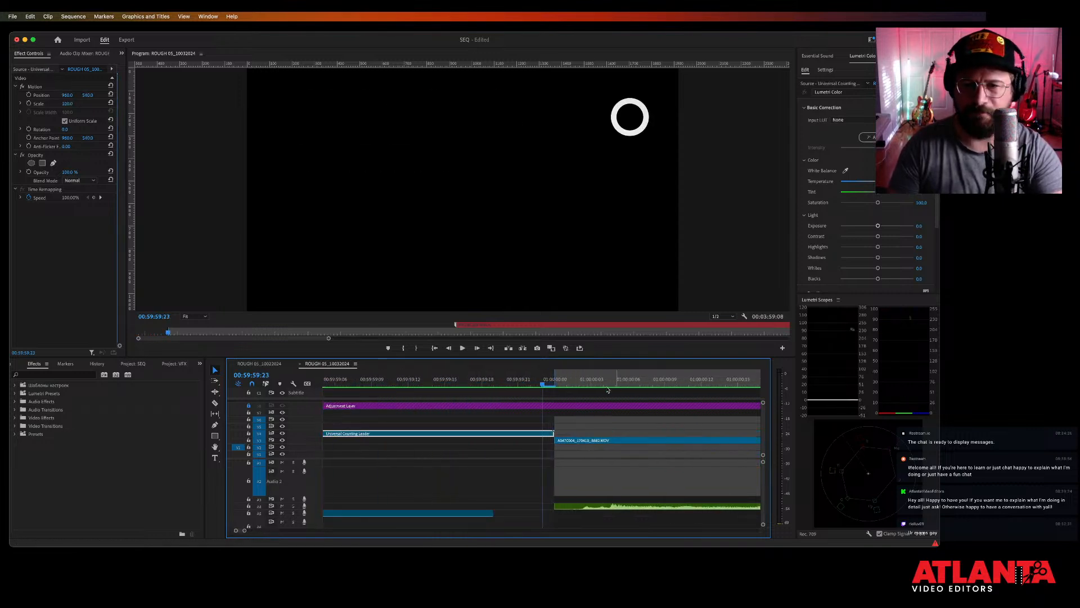
Change the running time on the opening slate graphic to TRT: 03:59:08.
key("minus")
key("minus")
key("minus")
key("minus")
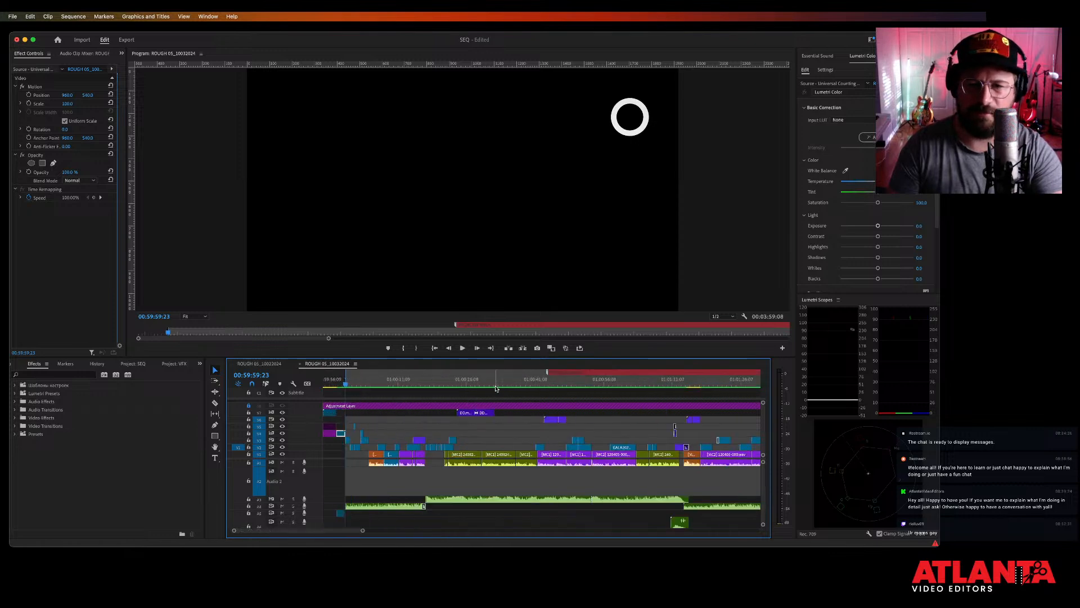
key("equal")
key("equal")
key("equal")
key("equal")
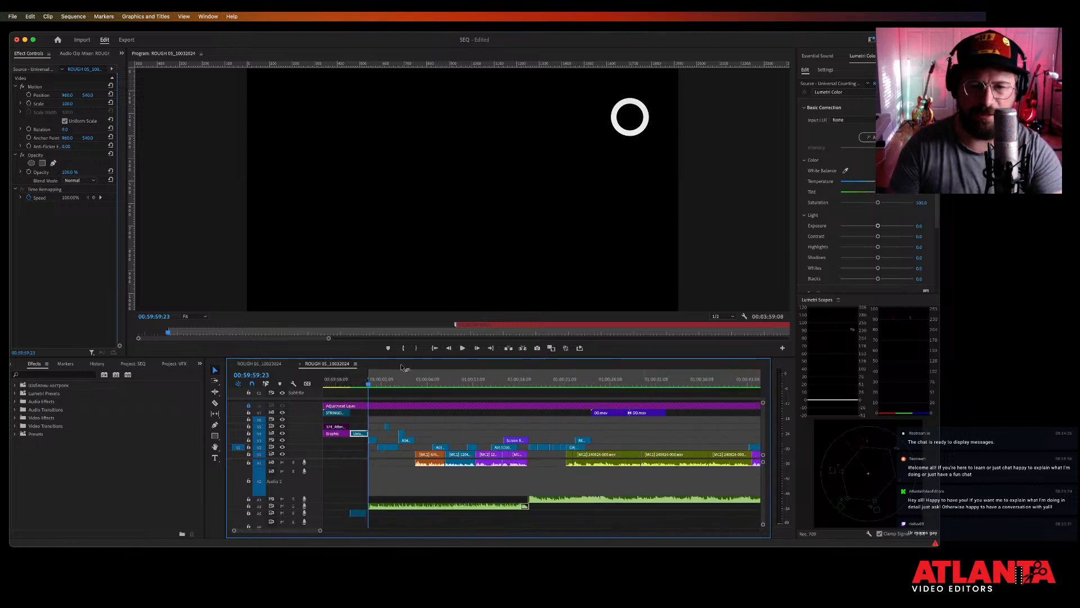
key("equal")
key("minus")
key("minus")
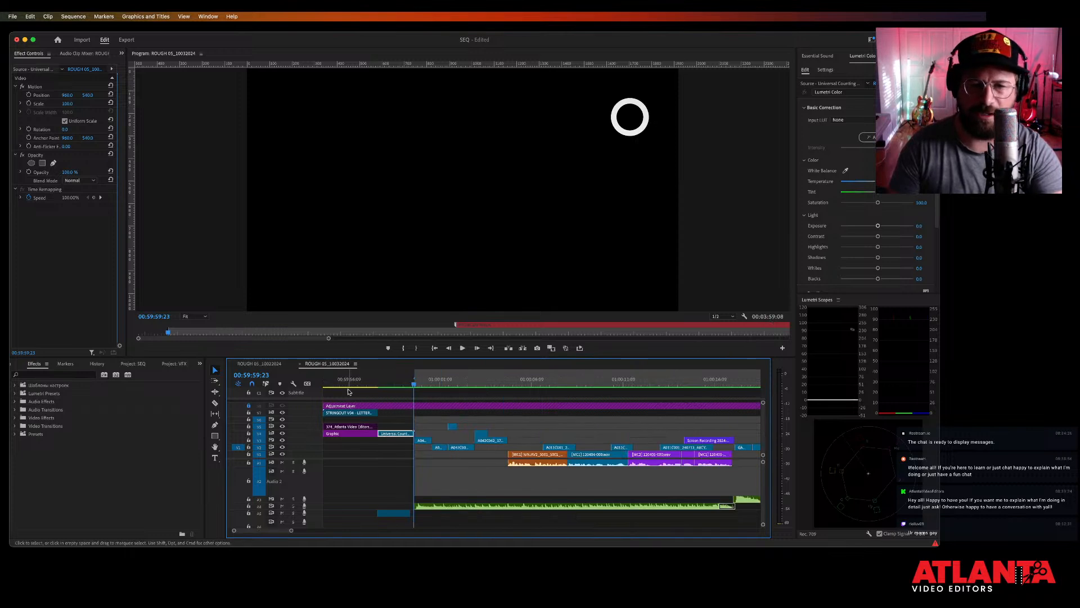
left_click(346, 385)
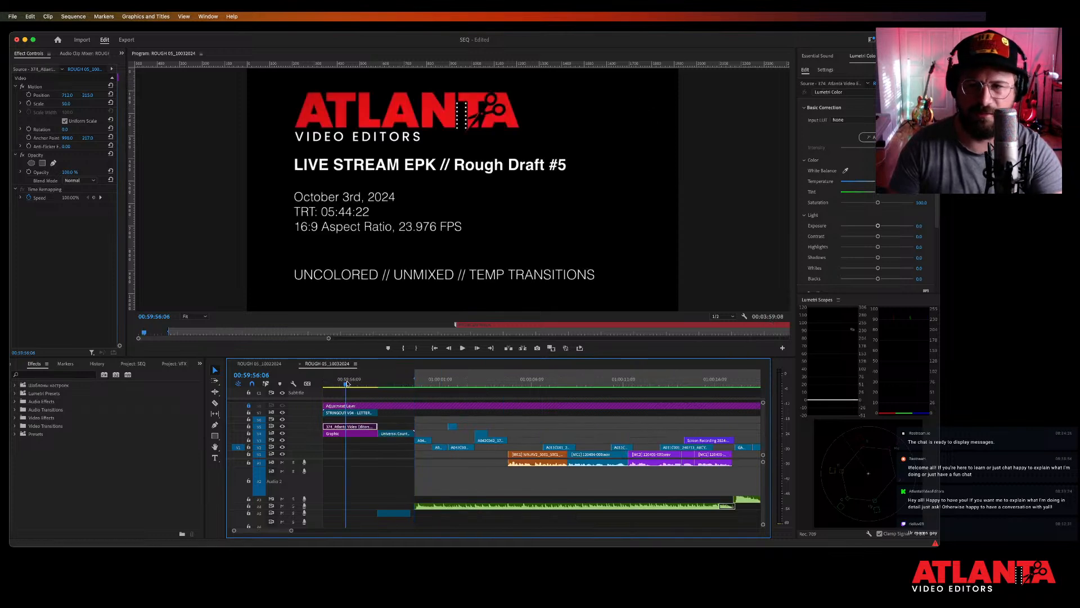
left_click(337, 212)
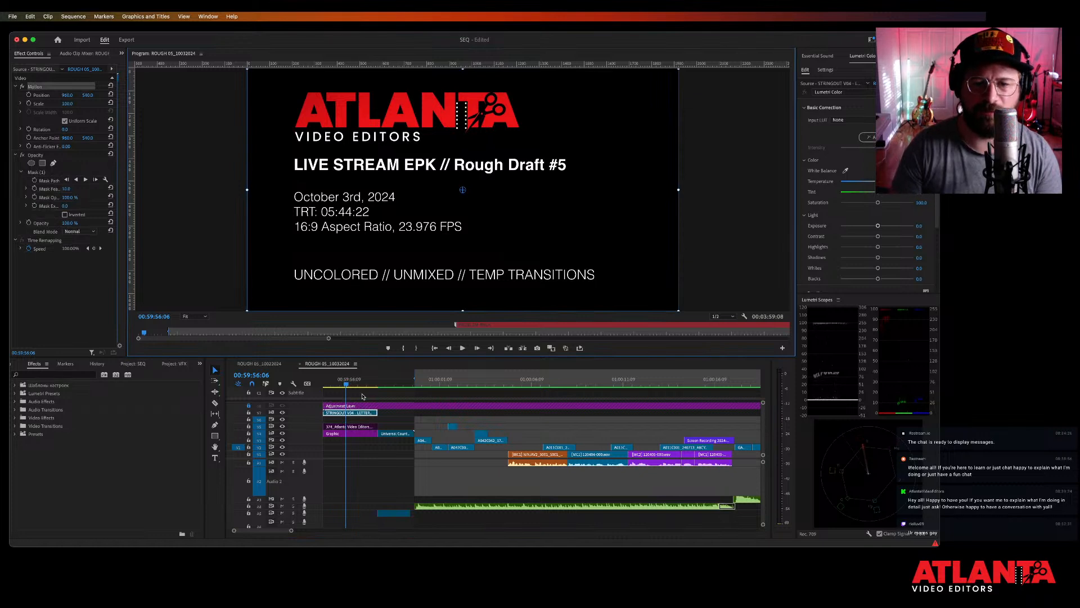
left_click(365, 434)
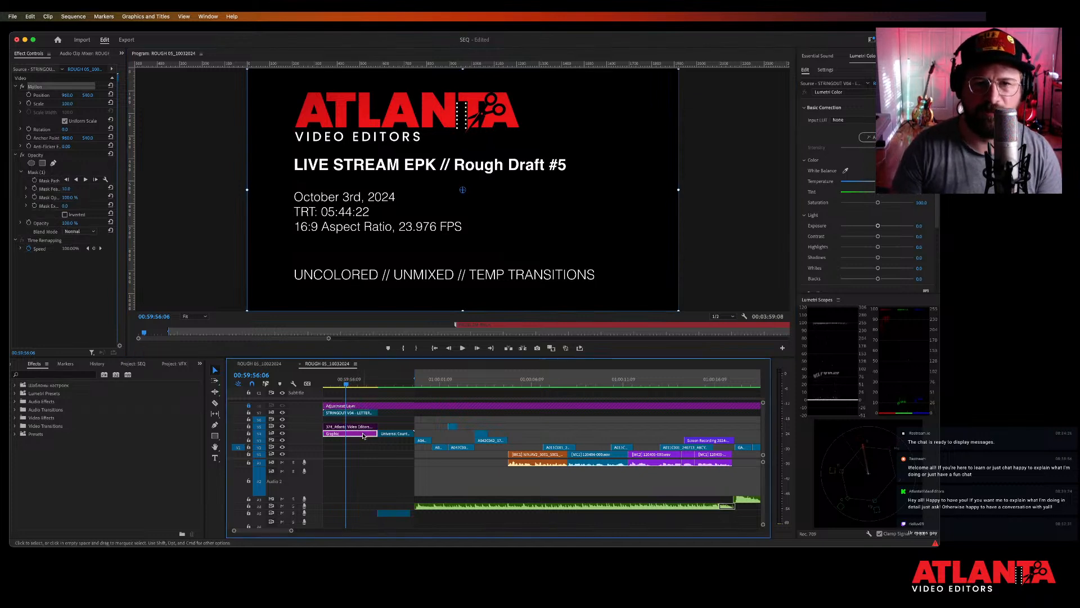
double_click(332, 213)
left_click(334, 213)
key("BackSpace")
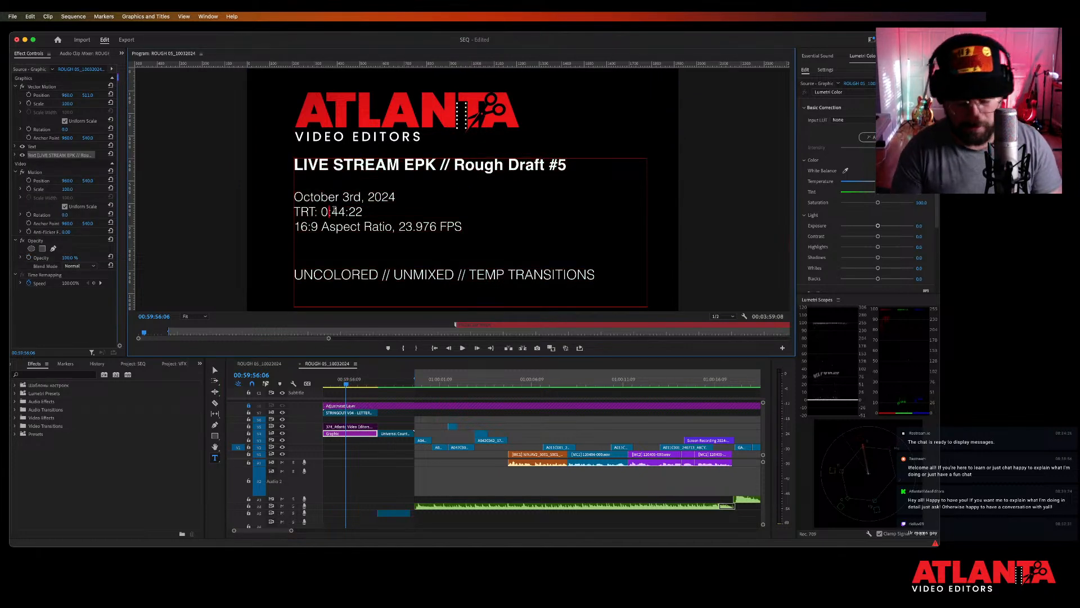
type("3")
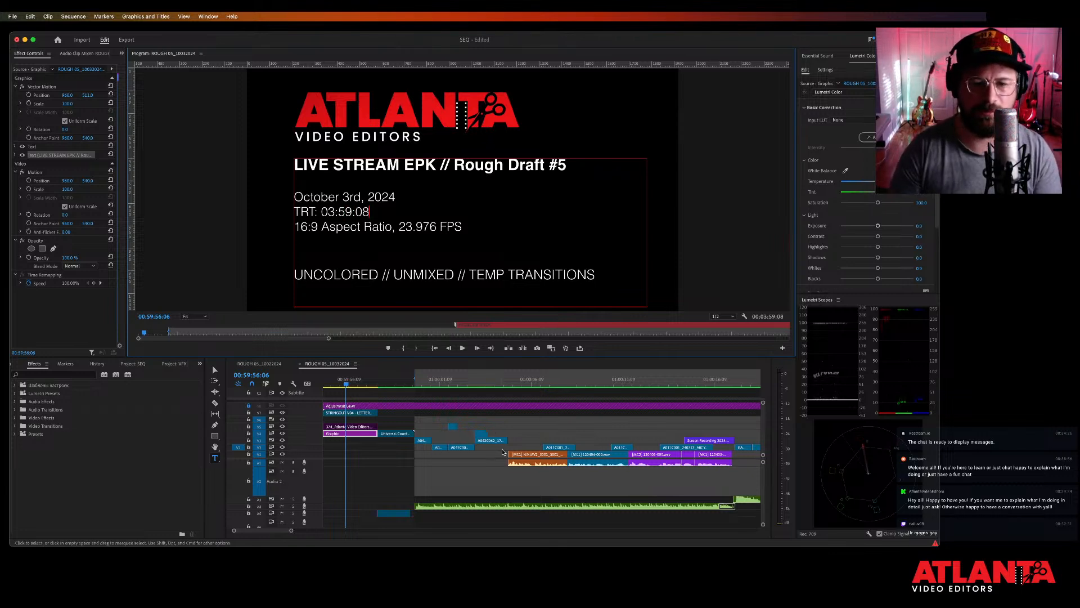
Return the in point to the start of the slate and play the cut through to the closing production logo.
left_click(461, 477)
left_click_drag(416, 374, 283, 388)
key("space")
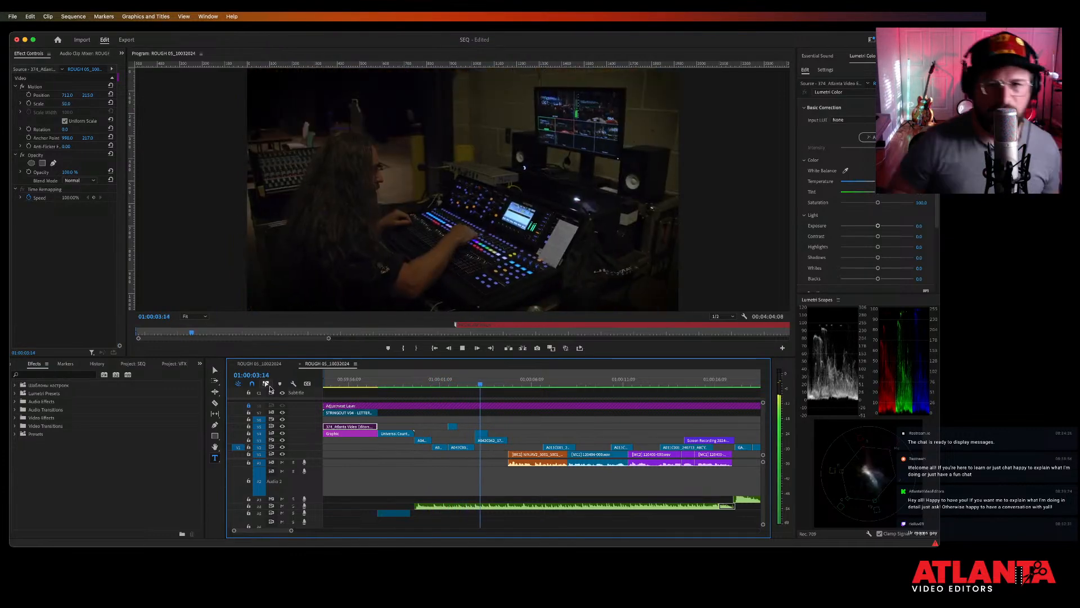
left_click(522, 589)
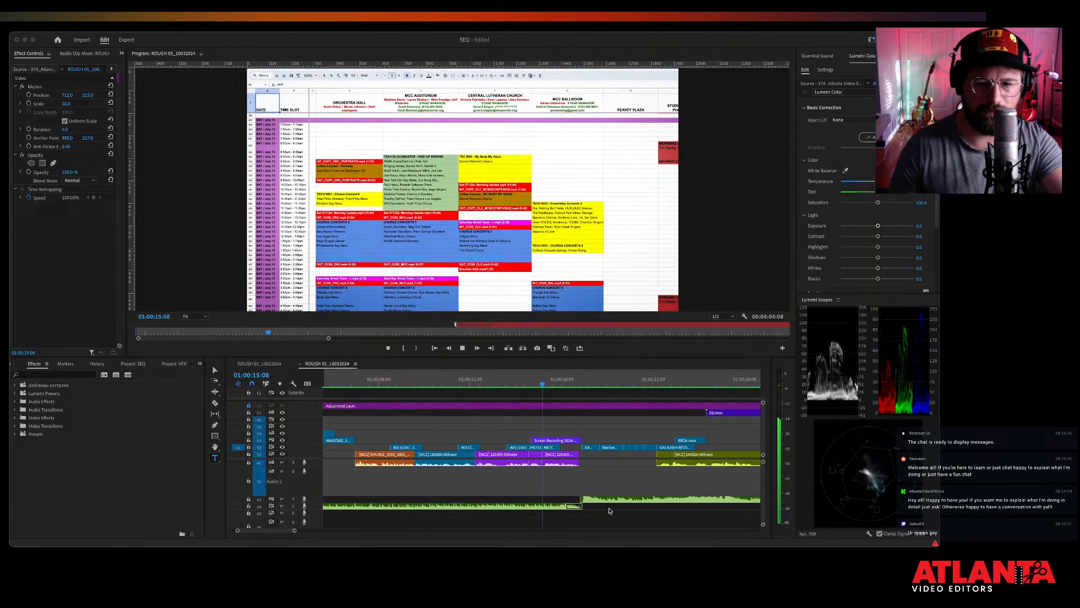
left_click(616, 517)
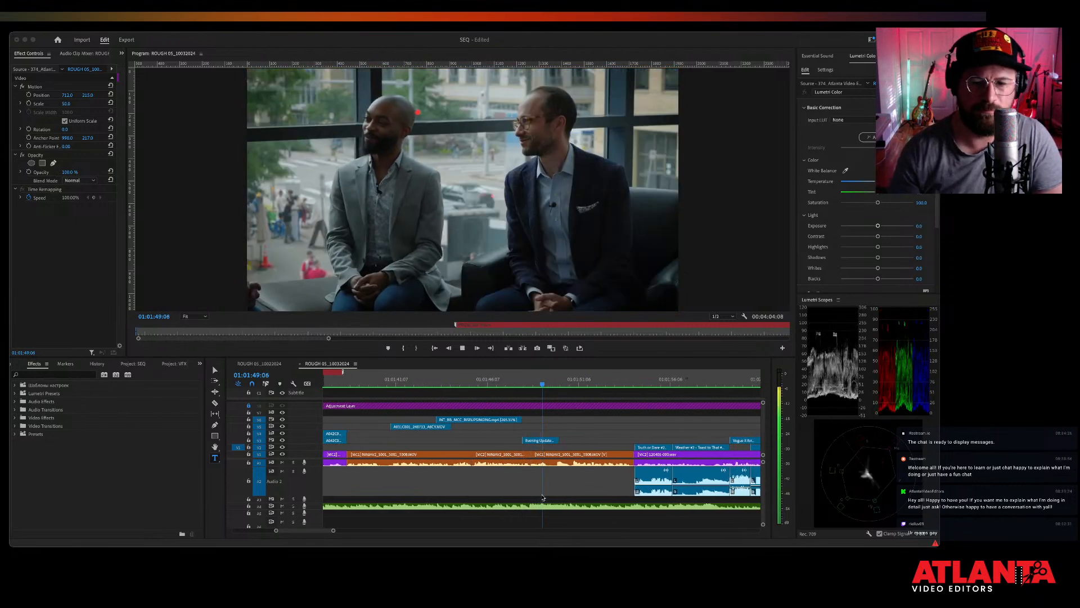
left_click(569, 527)
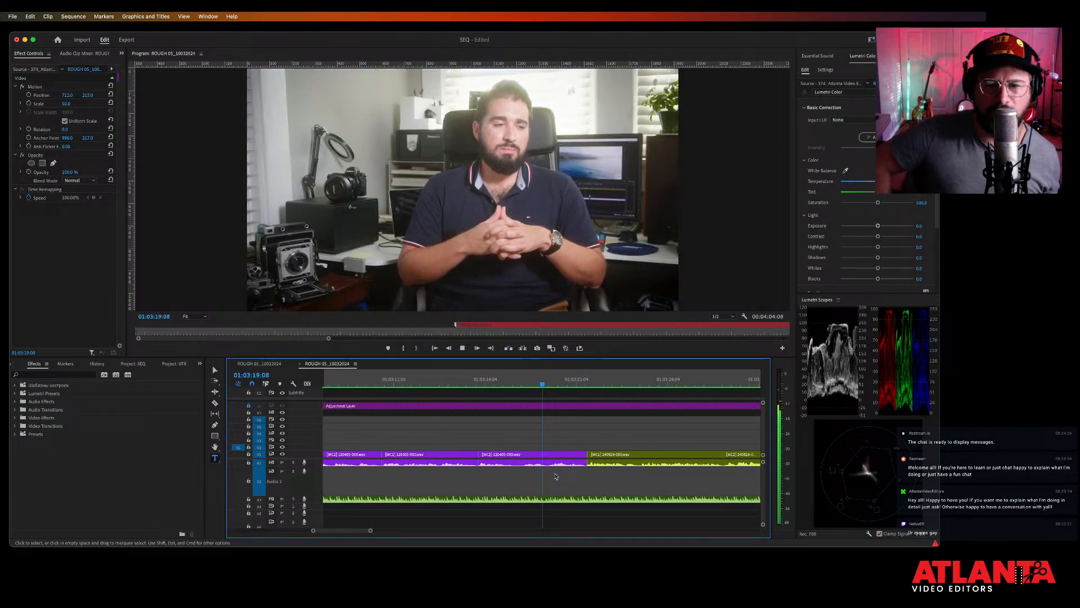
key("minus")
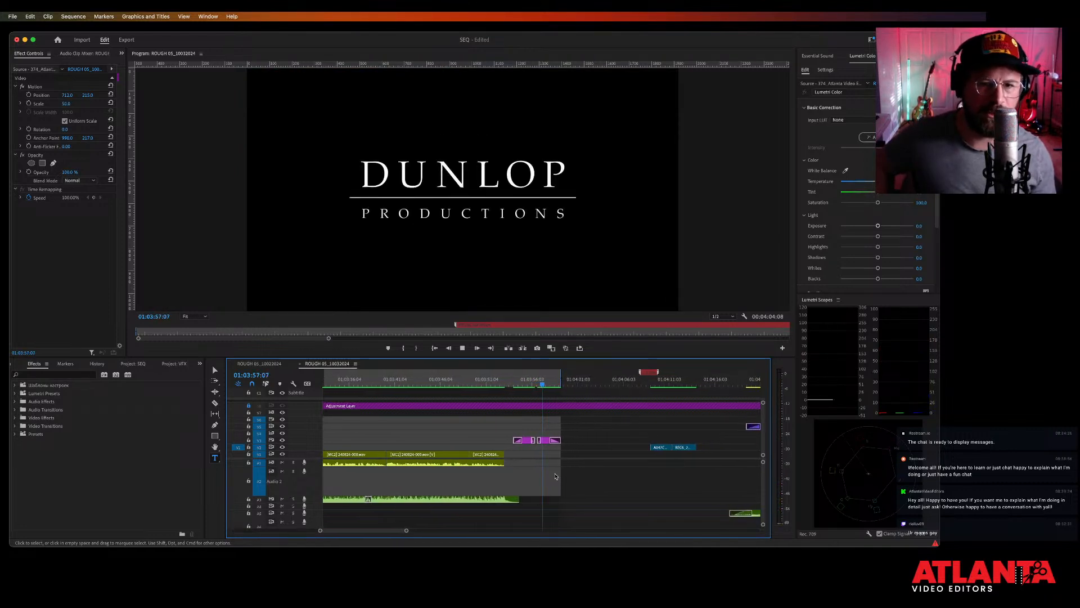
Stop the review playback on the closing production logo and save the project.
key("space")
key("super+s")
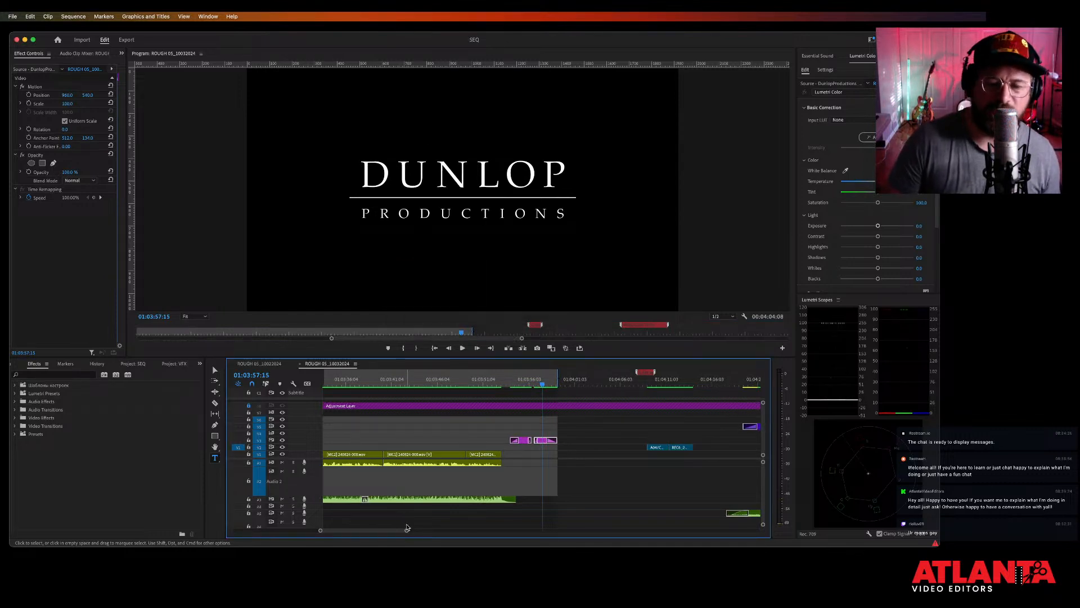
Return to the start of the program at 01:00:00:05 and move the opening clip from V3 down to V2.
left_click_drag(407, 528, 557, 535)
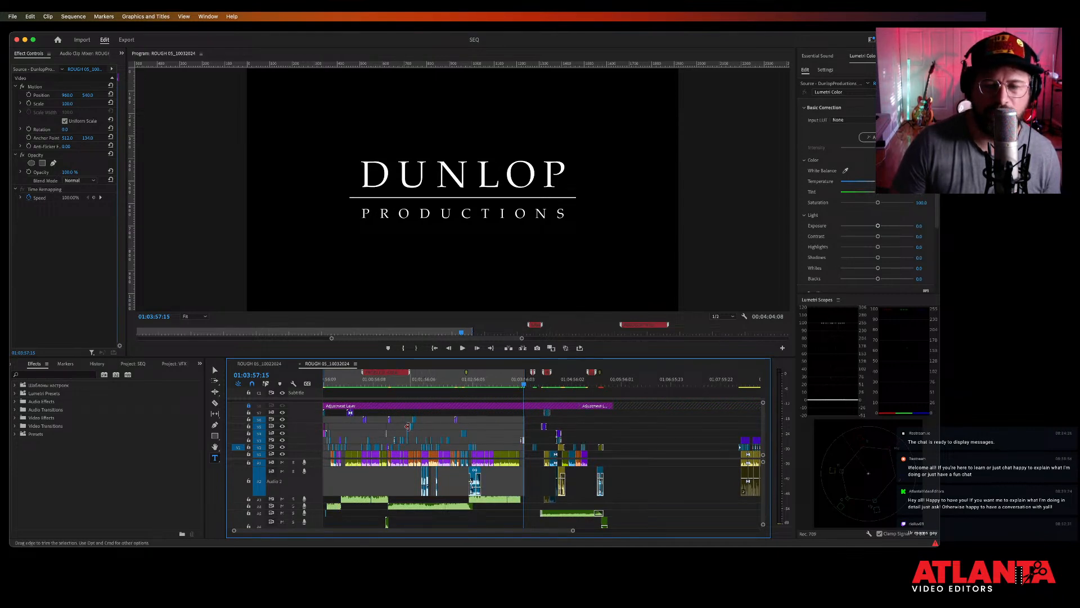
left_click(335, 381)
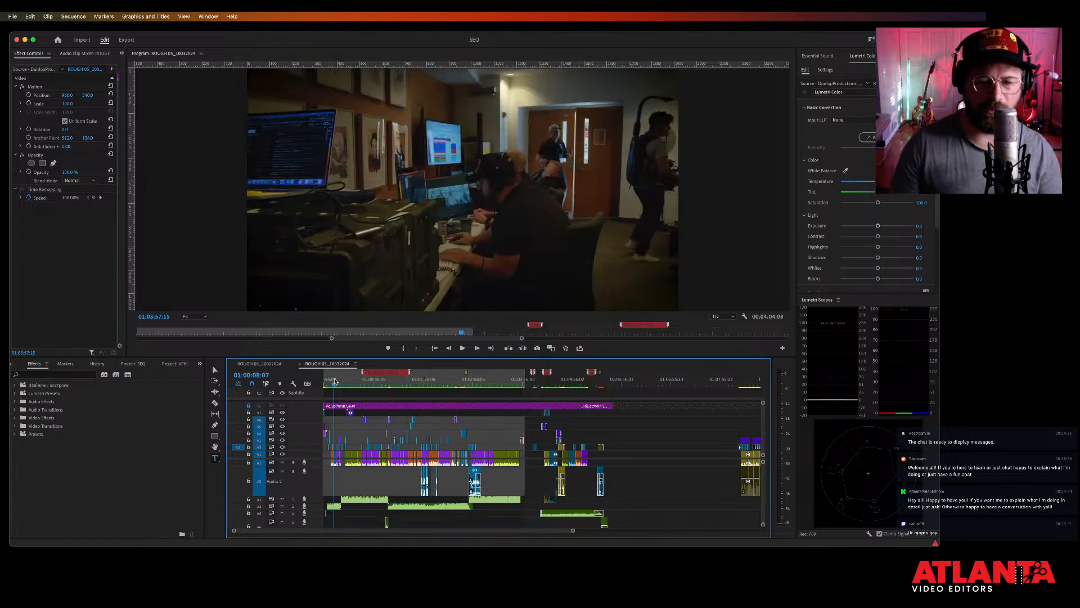
key("equal")
key("equal")
key("equal")
key("equal")
key("equal")
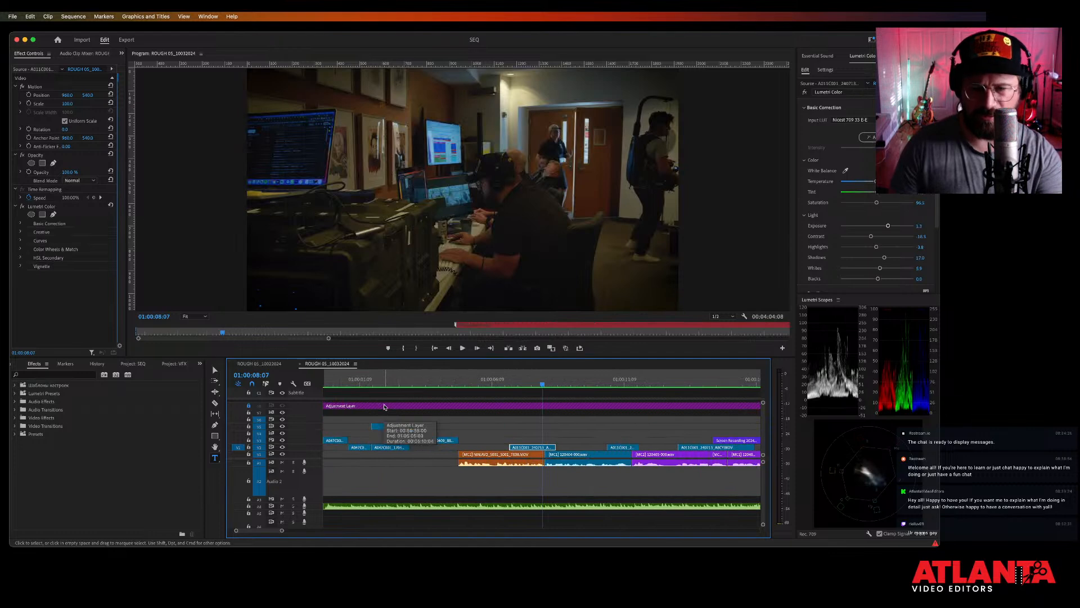
key("minus")
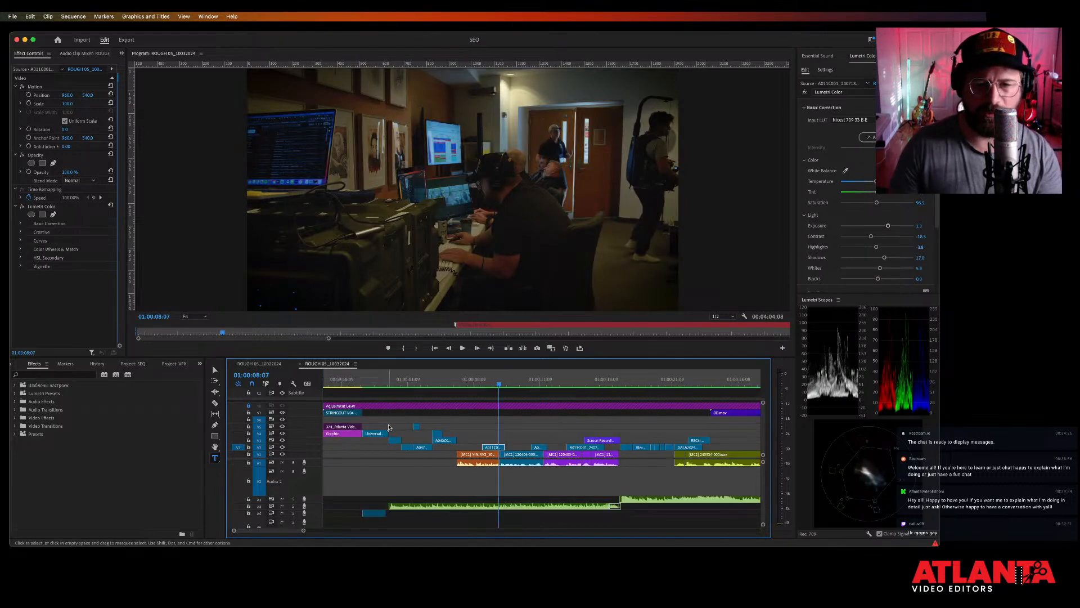
left_click(392, 391)
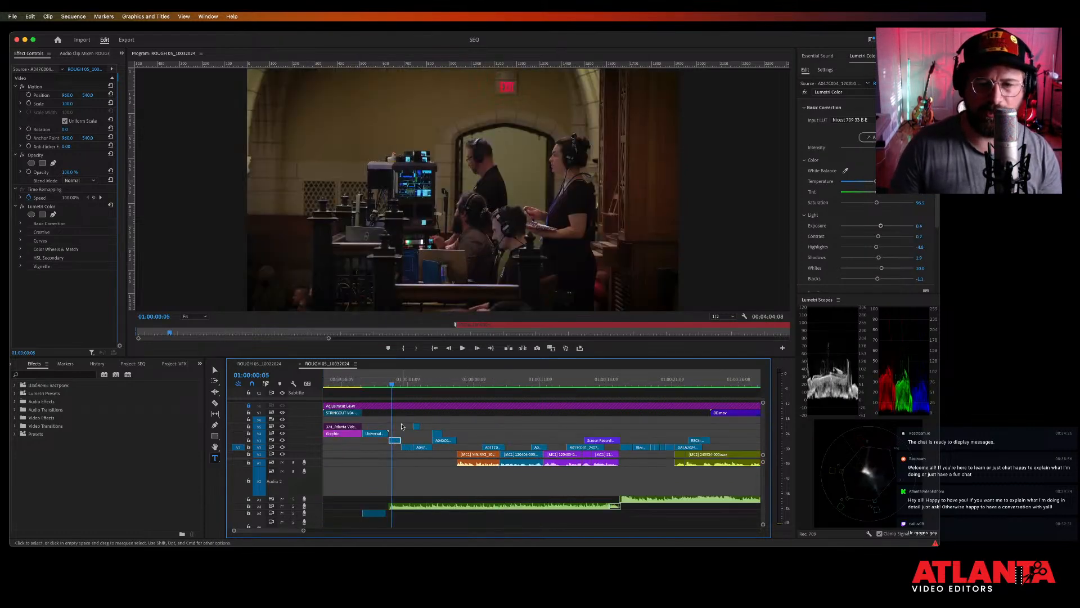
key("alt+Down")
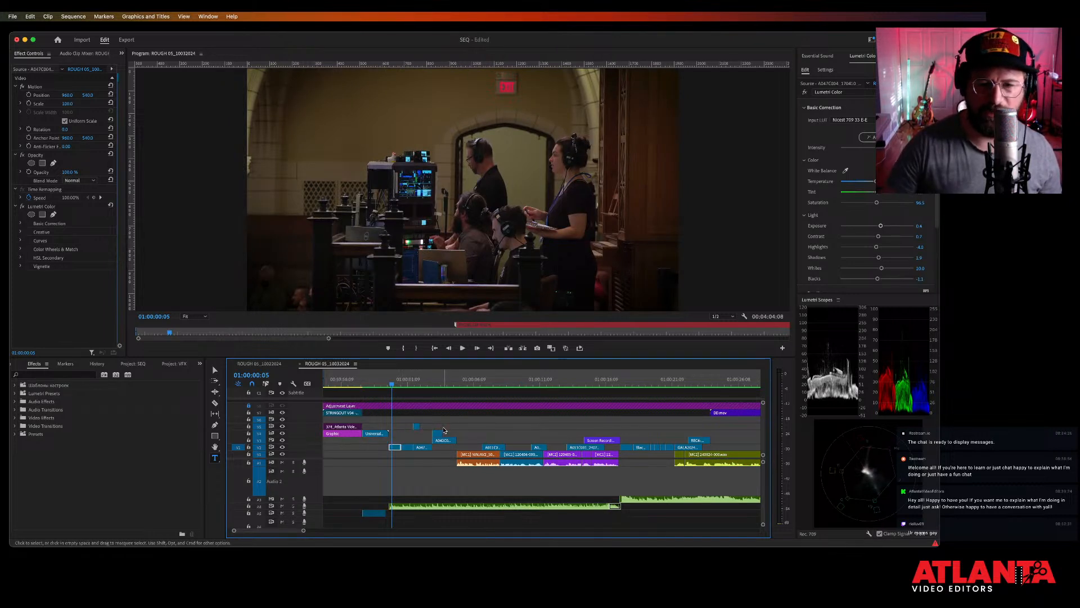
left_click_drag(444, 425, 439, 432)
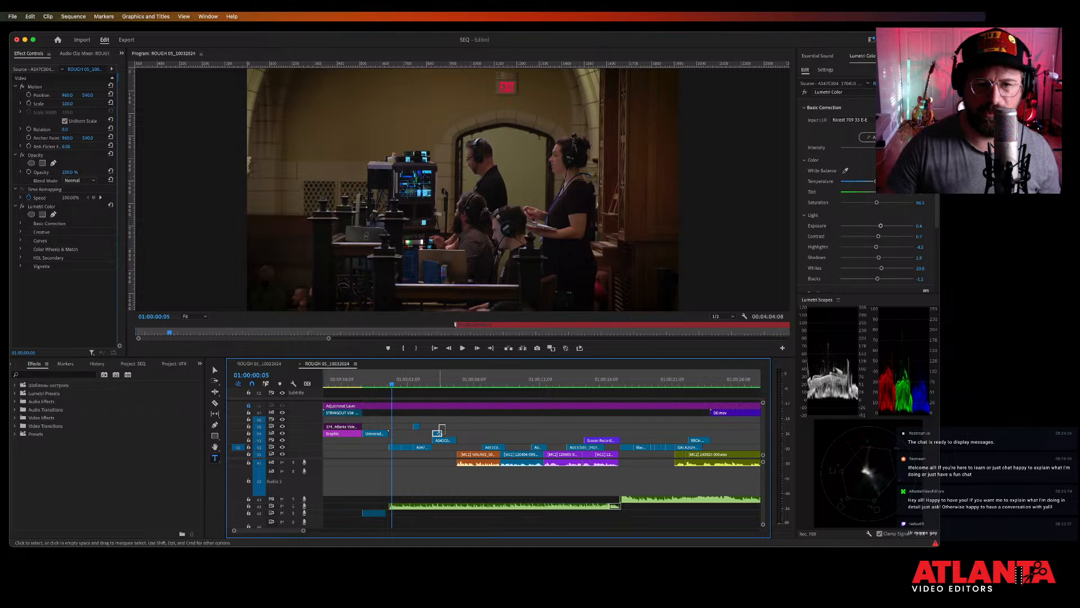
left_click(439, 426)
right_click(332, 366)
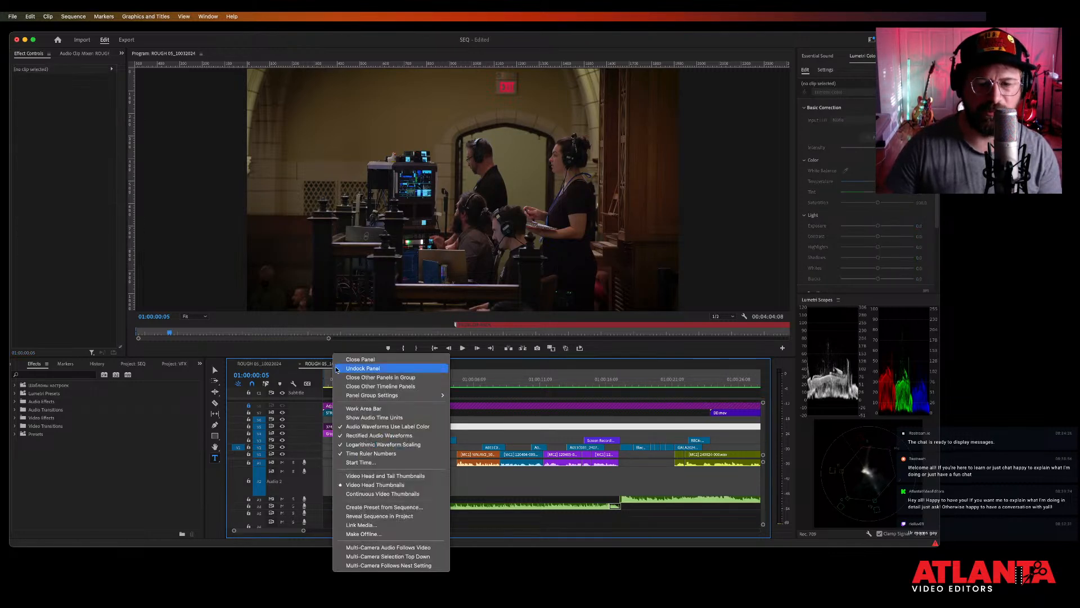
left_click(383, 506)
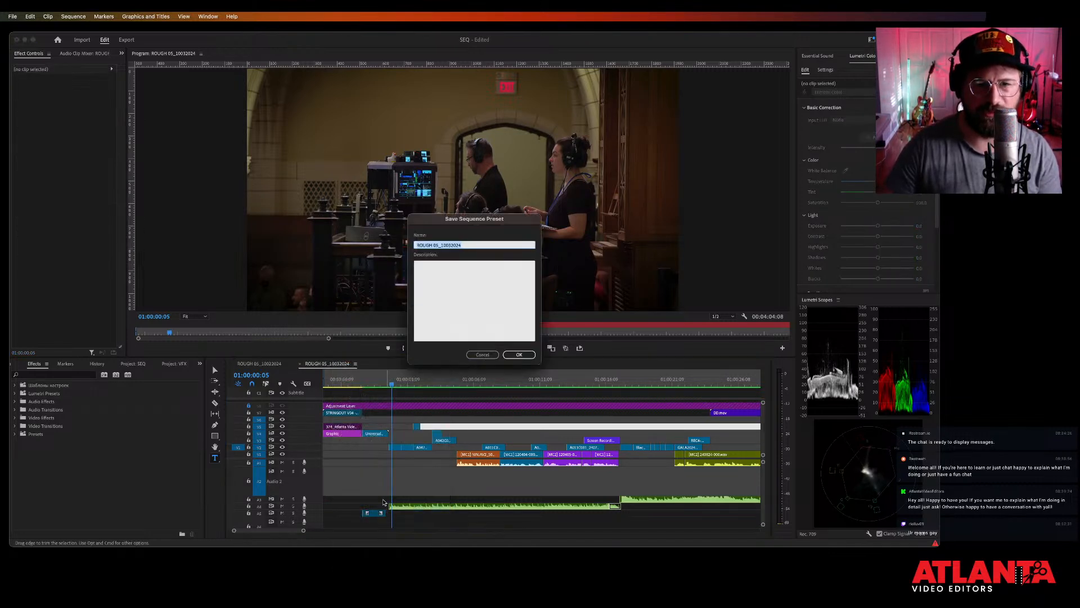
left_click(483, 354)
Reveal the open ROUGH 05_10032024 sequence in the project and duplicate it.
right_click(332, 366)
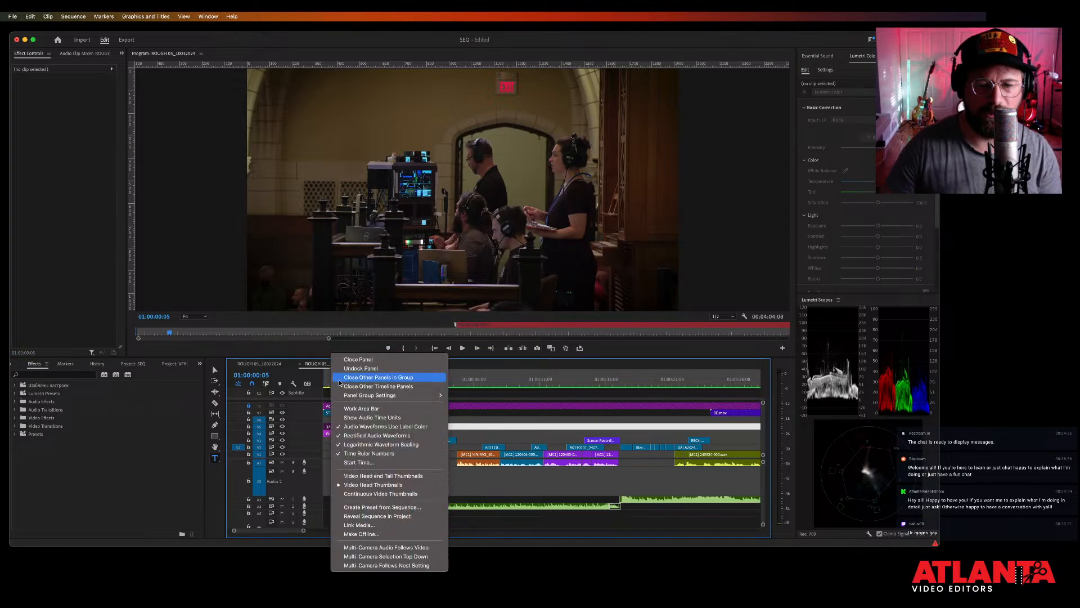
left_click(376, 516)
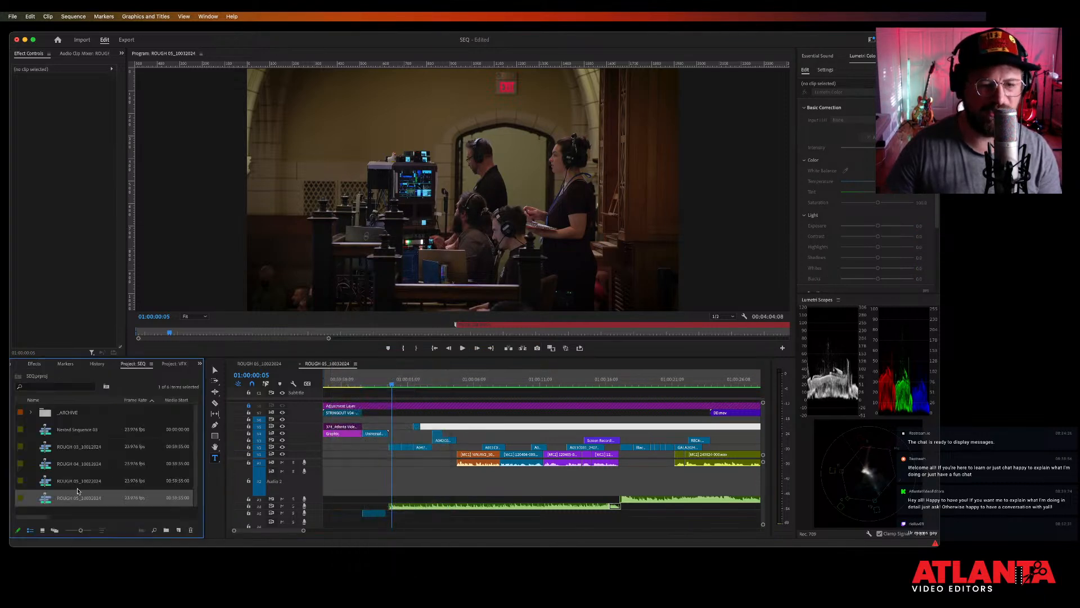
right_click(78, 495)
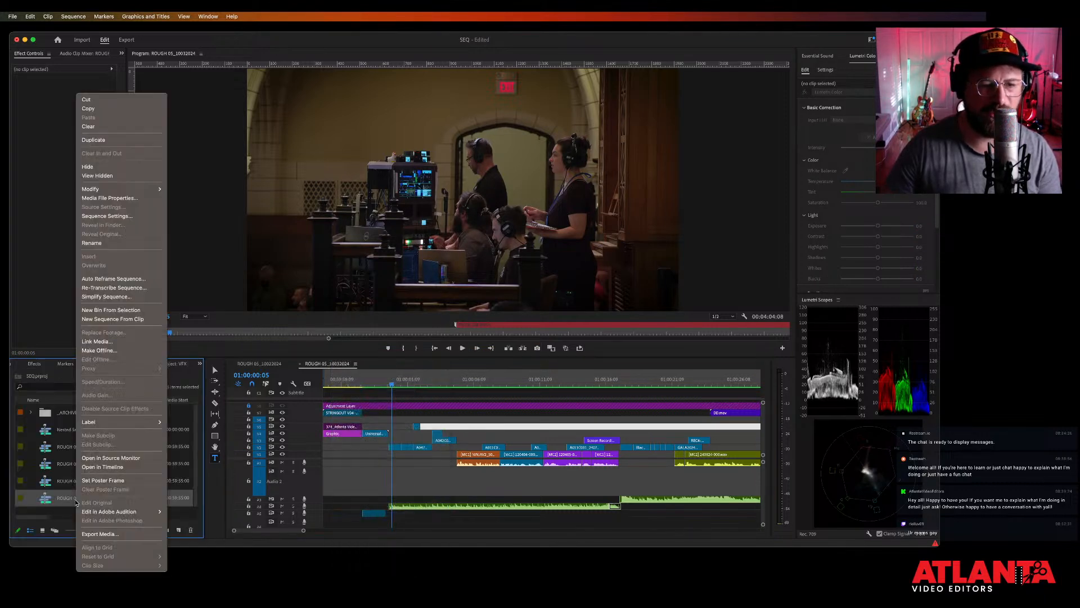
left_click(95, 140)
Rename the duplicated sequence COLOR_10032024.
left_click(105, 497)
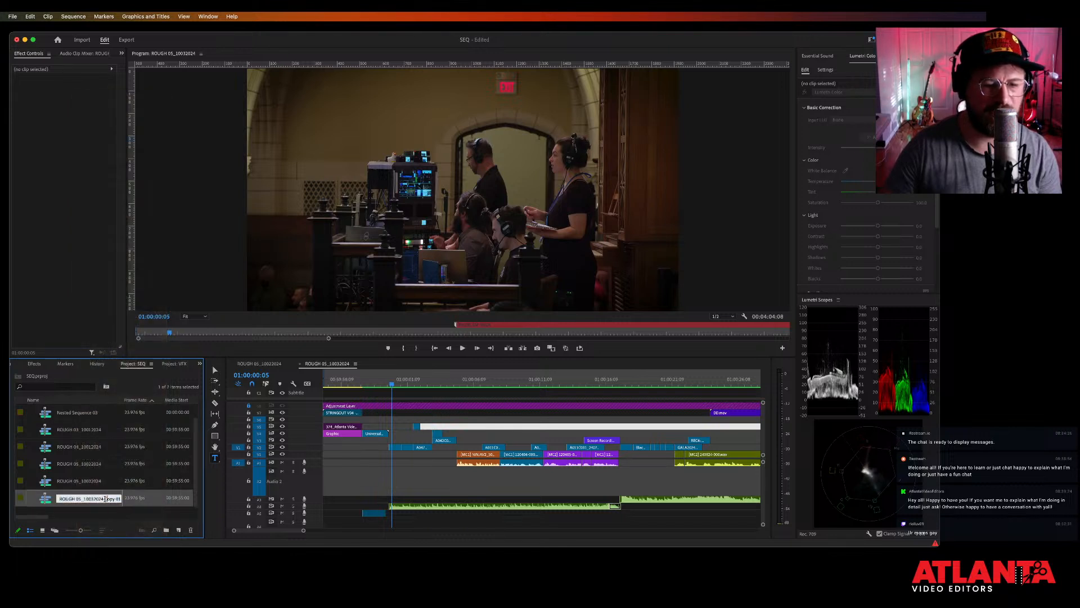
key("BackSpace")
key("BackSpace")
key("BackSpace")
key("BackSpace")
key("BackSpace")
key("BackSpace")
key("BackSpace")
key("BackSpace")
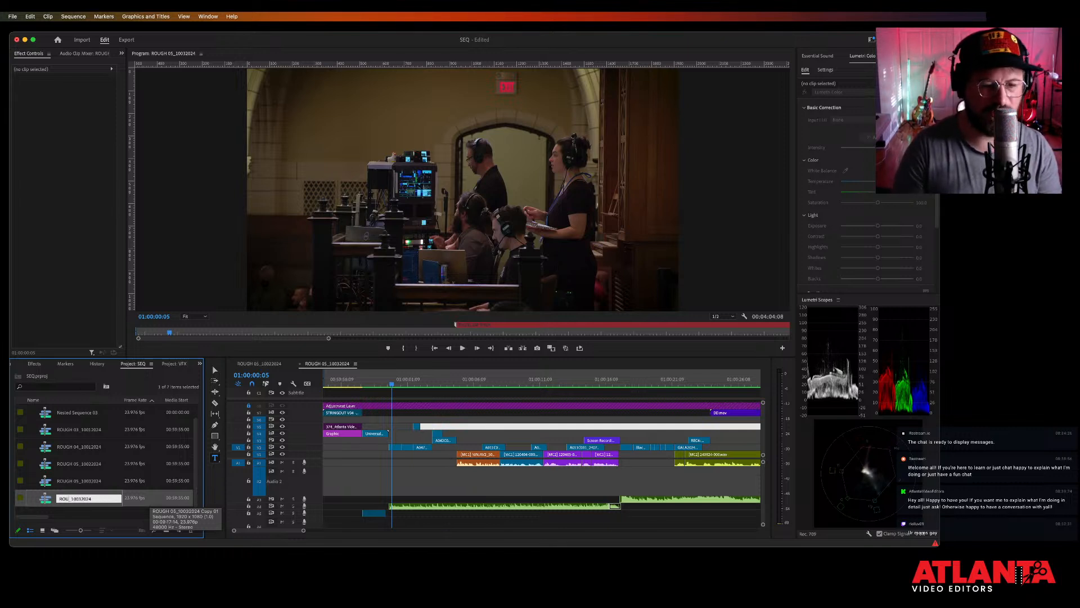
key("BackSpace")
key("BackSpace")
key("BackSpace")
key("BackSpace")
type("COLOR")
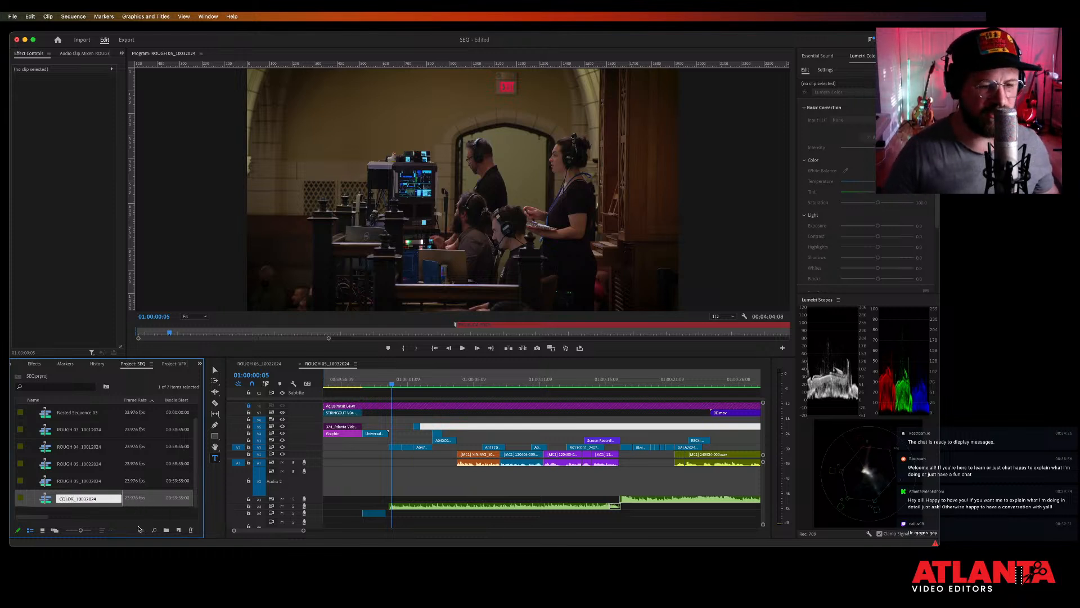
key("Return")
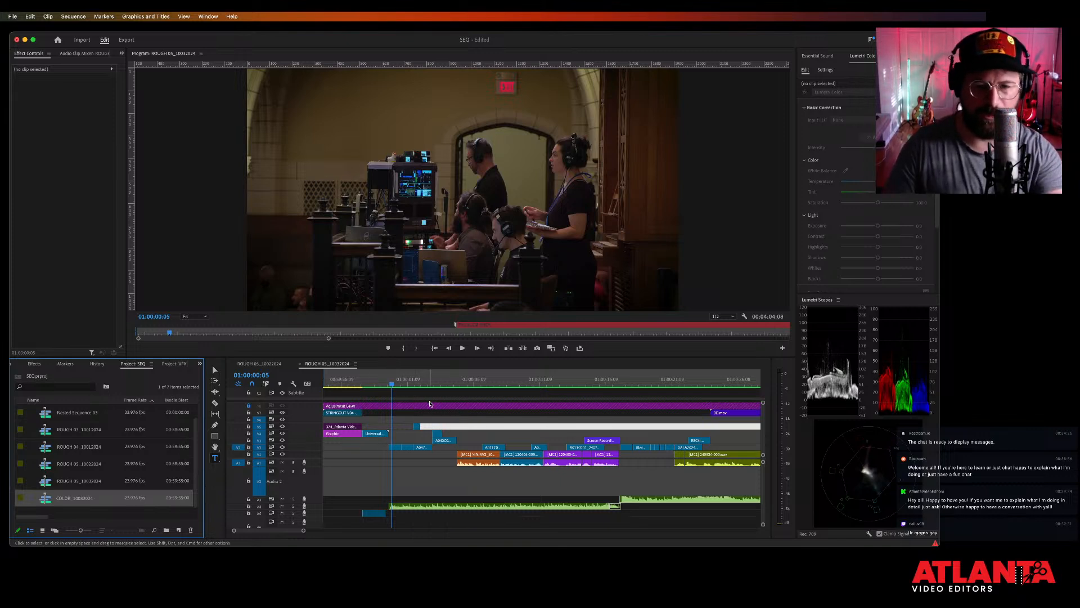
left_click_drag(438, 417, 436, 416)
key("equal")
key("equal")
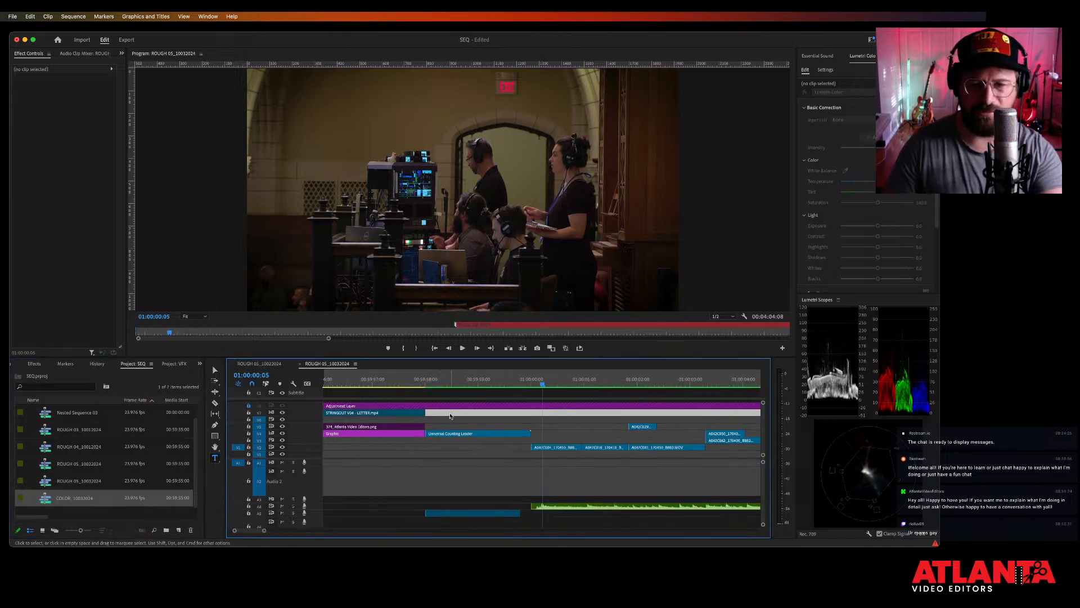
key("minus")
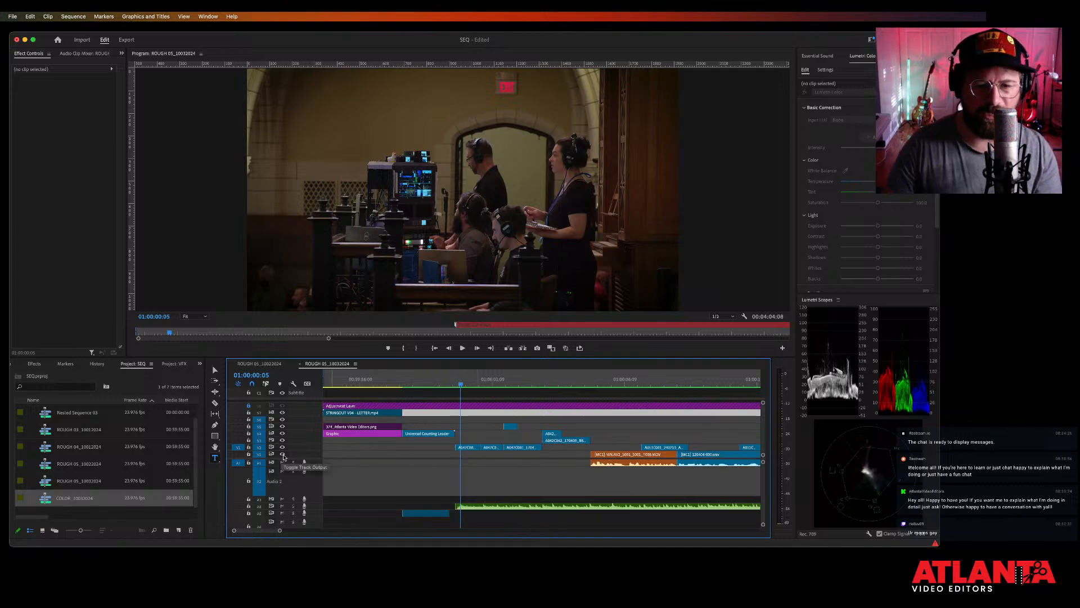
key("minus")
key("minus")
key("minus")
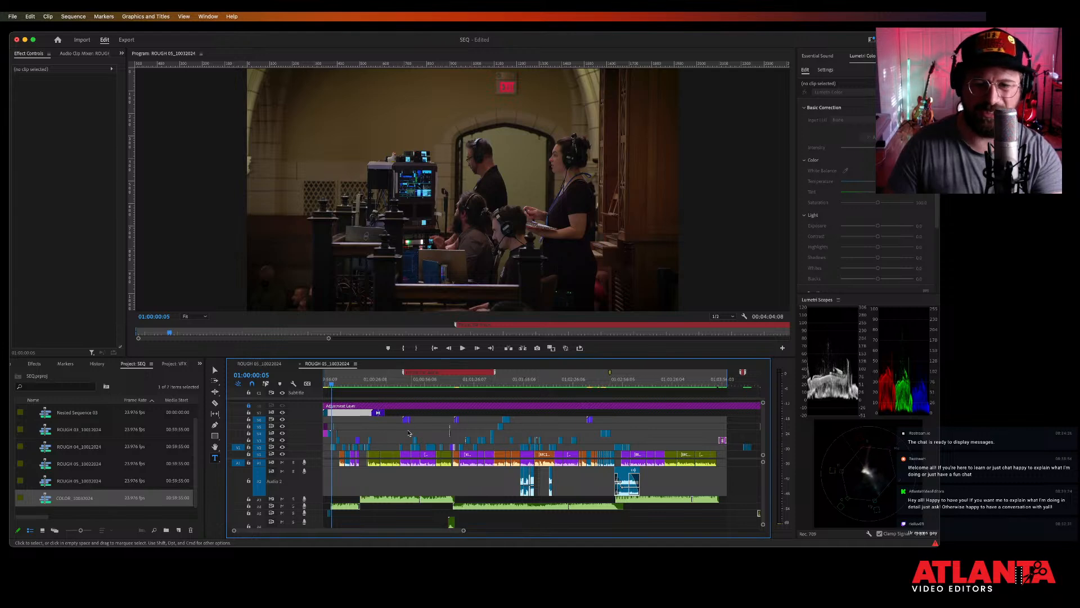
Move the video switcher close-up clip at 01:00:02:02 from V5 down to V2.
key("equal")
key("equal")
key("equal")
key("equal")
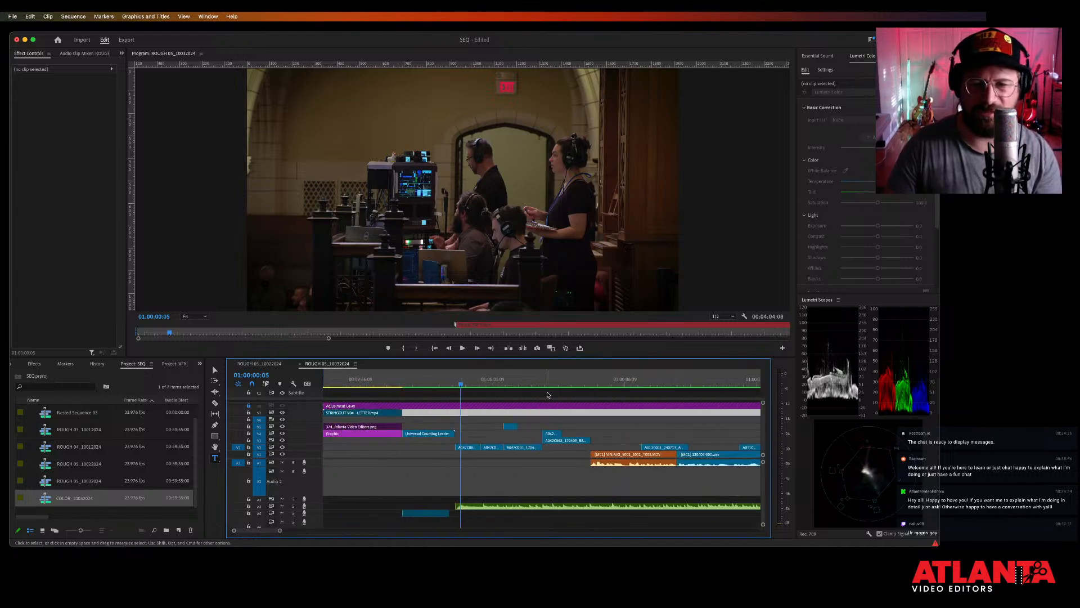
left_click(510, 384)
left_click(511, 426)
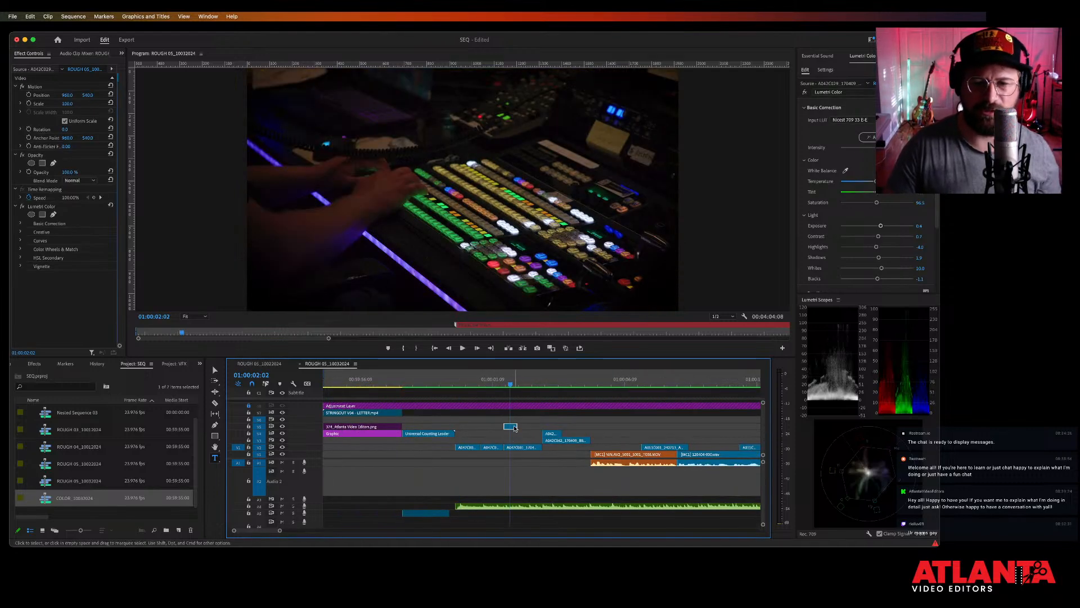
left_click_drag(514, 428, 512, 447)
Lower the two stacked clips near 01:00:03 onto V2 and play the section back briefly.
left_click_drag(573, 426, 556, 439)
key("alt+Down")
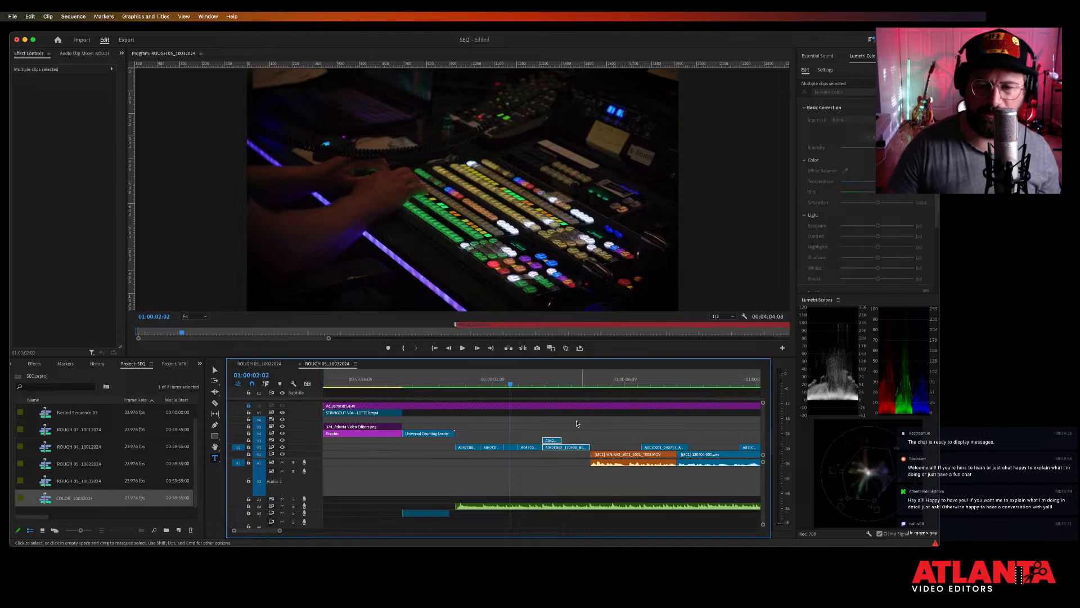
left_click(553, 440)
key("alt+Down")
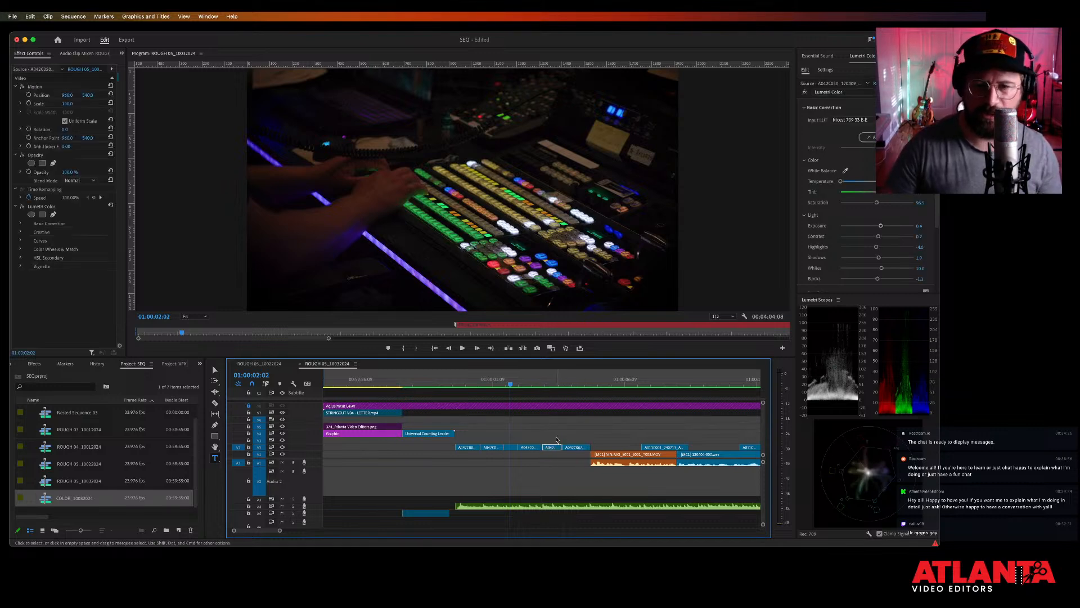
key("space")
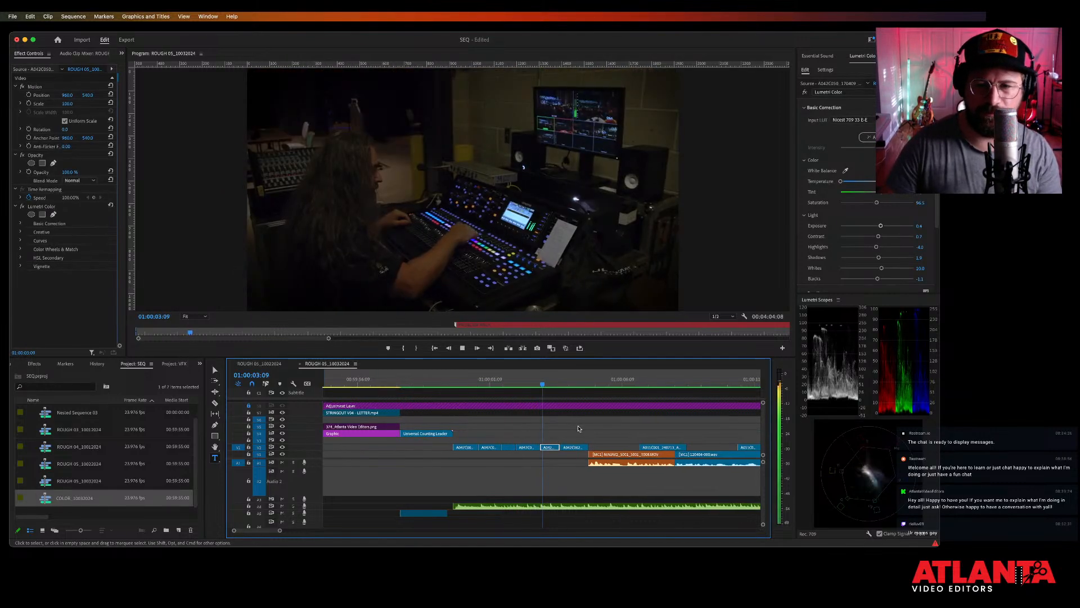
key("space")
Move the Screen Recording clip and the choir clip at 01:00:23:03 from V3 down to V2.
scroll(577, 431, "down", 10)
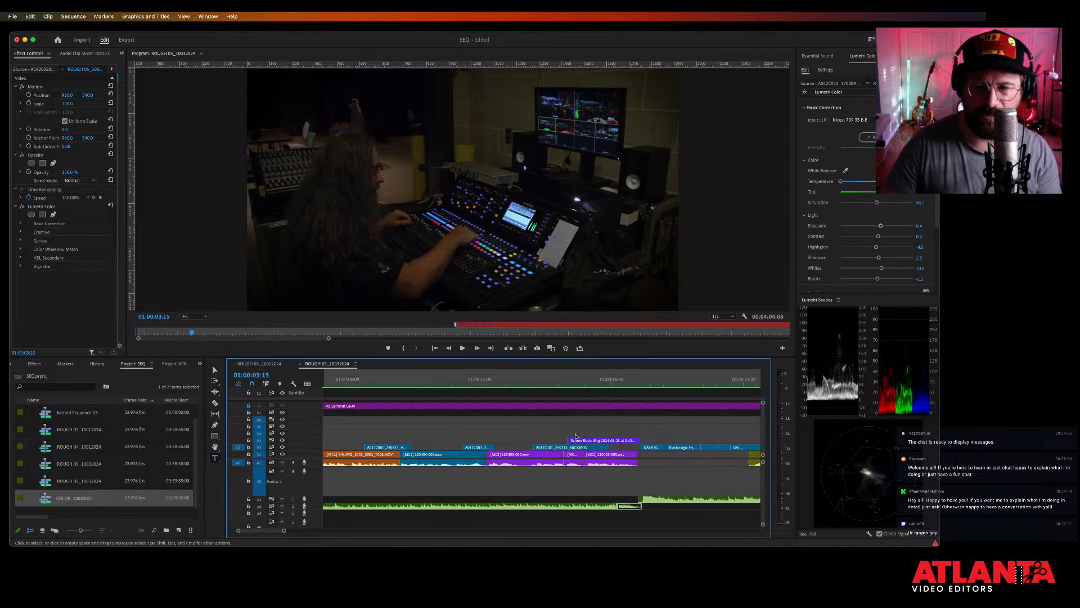
left_click(576, 438)
key("alt+Down")
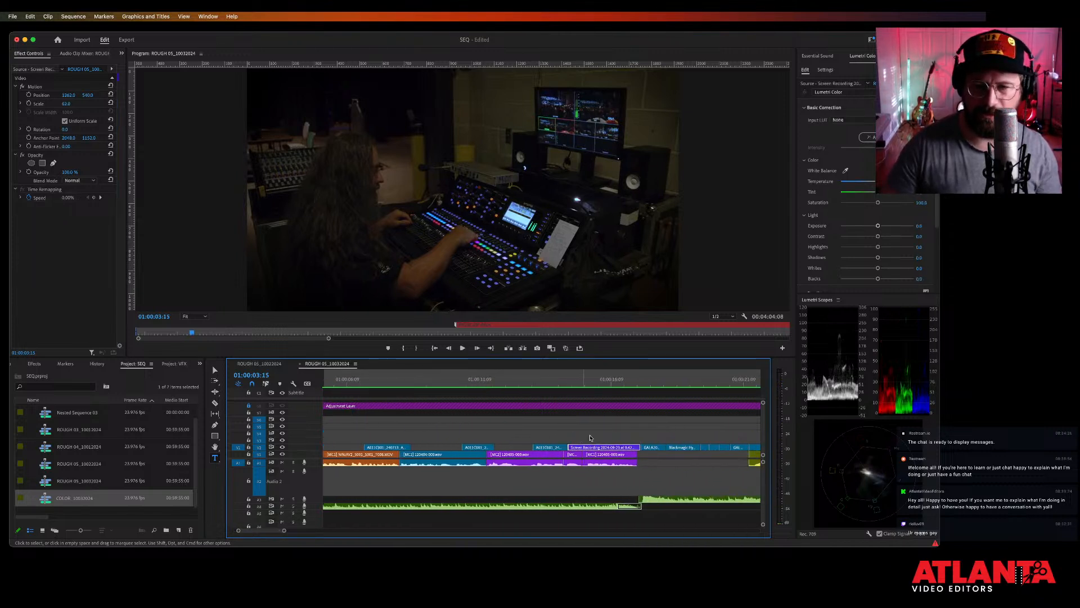
scroll(606, 433, "down", 6)
left_click(620, 445)
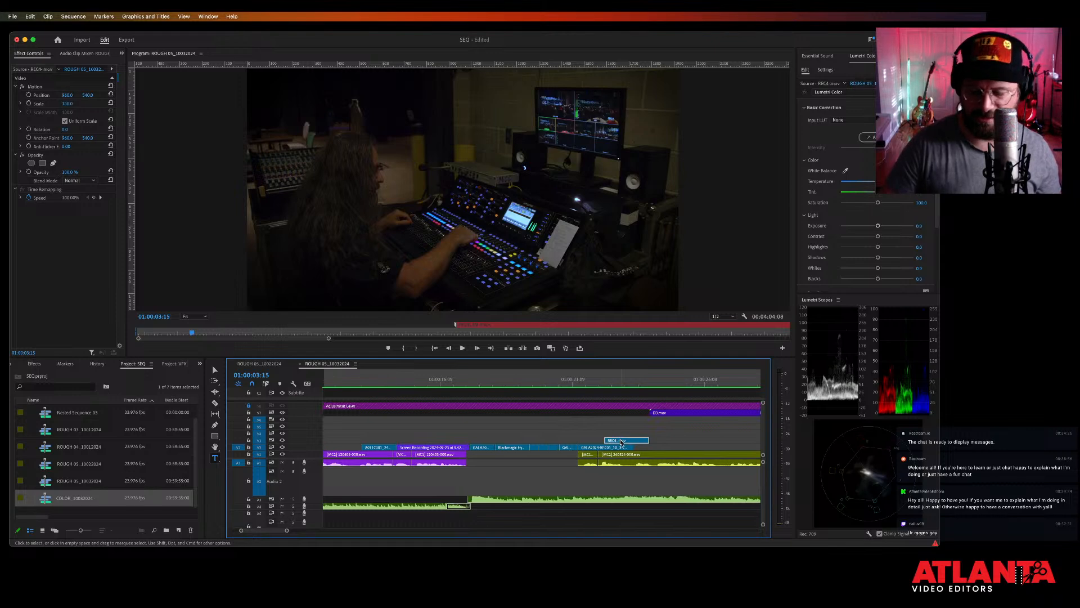
left_click_drag(588, 381, 620, 384)
Move the two adjacent multiview monitor clips around 01:00:50:11 from V3 down to V2.
scroll(590, 426, "right", 1)
scroll(591, 425, "right", 5)
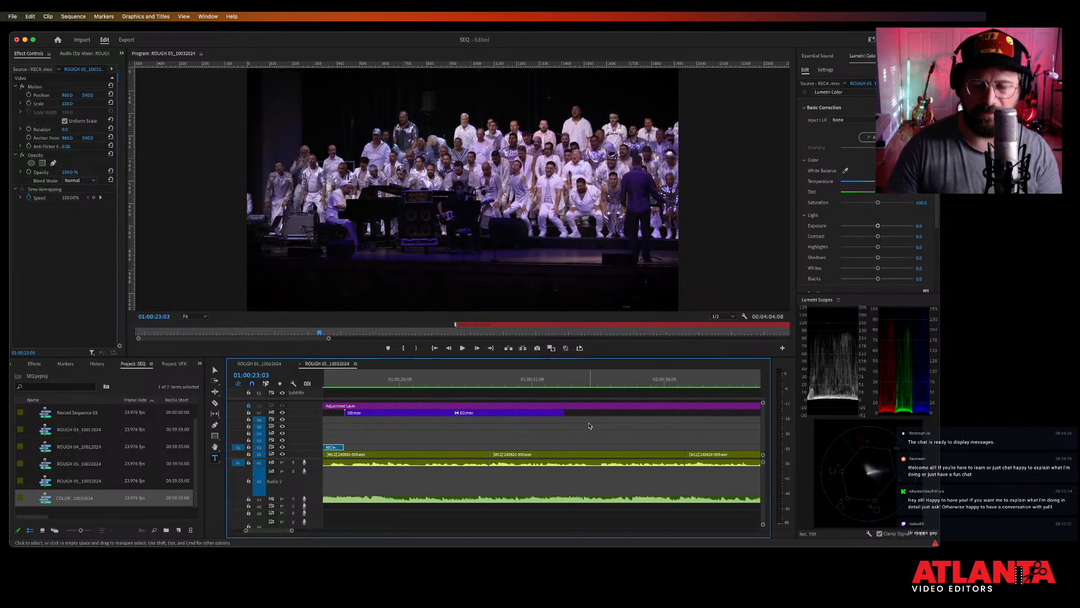
key("minus")
key("minus")
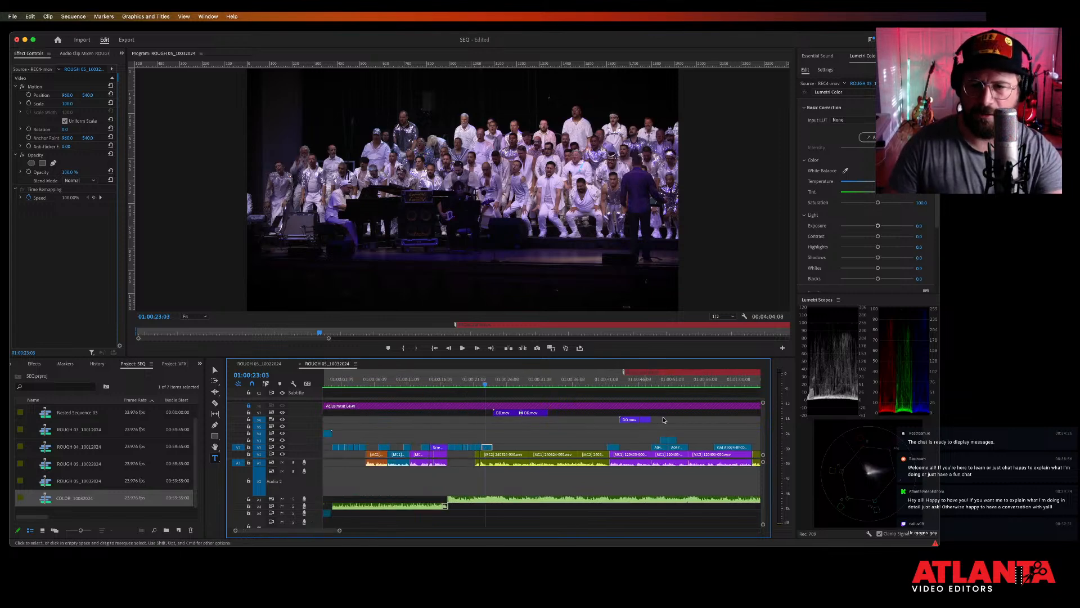
left_click(666, 383)
key("equal")
key("equal")
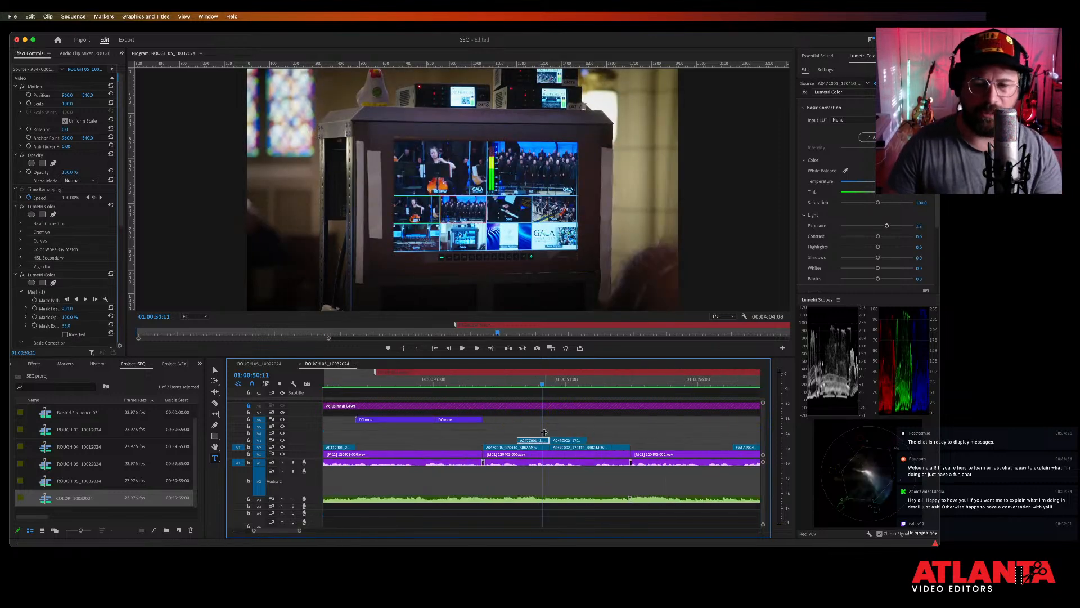
left_click_drag(584, 423, 532, 441)
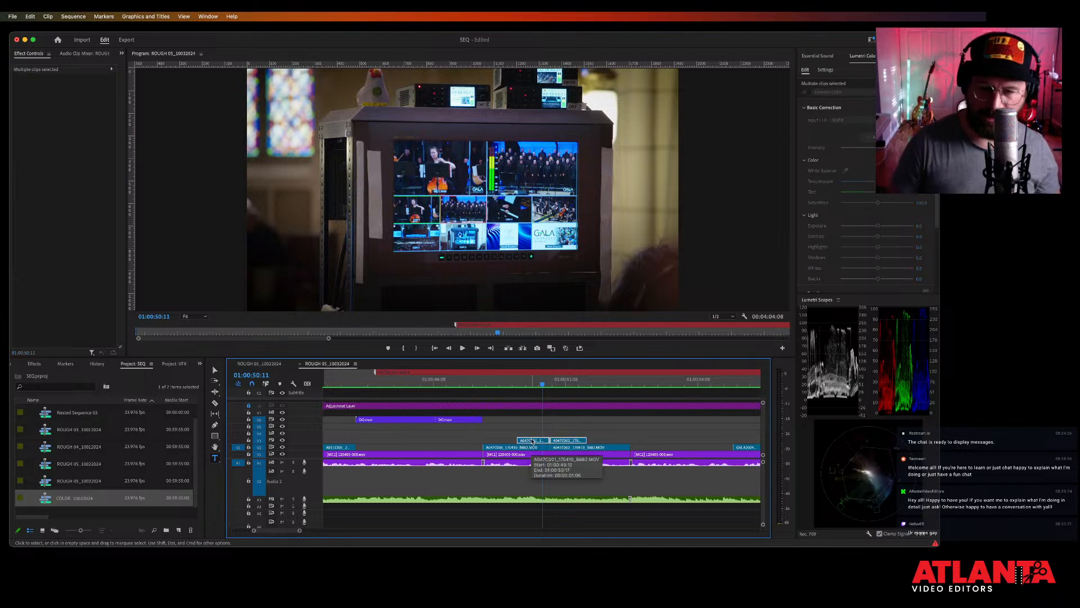
key("alt+Down")
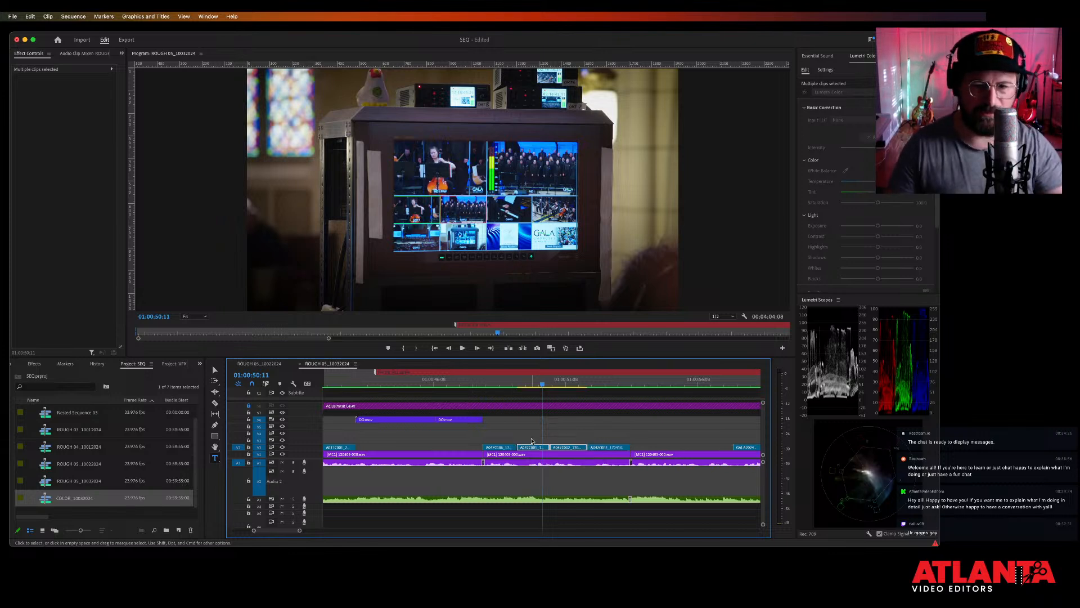
scroll(532, 436, "right", 3)
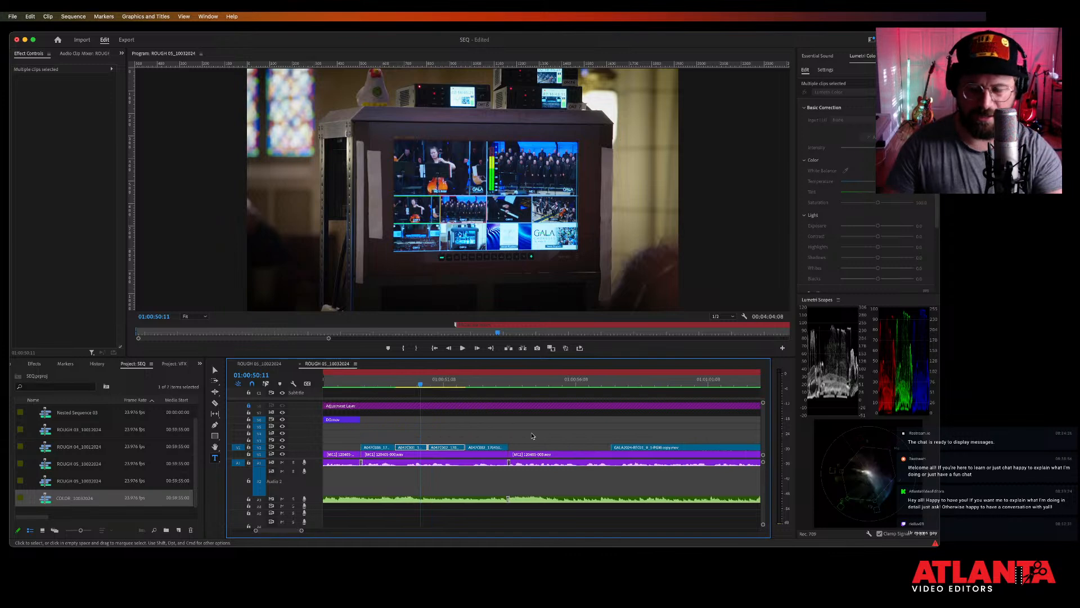
scroll(532, 436, "down", 4)
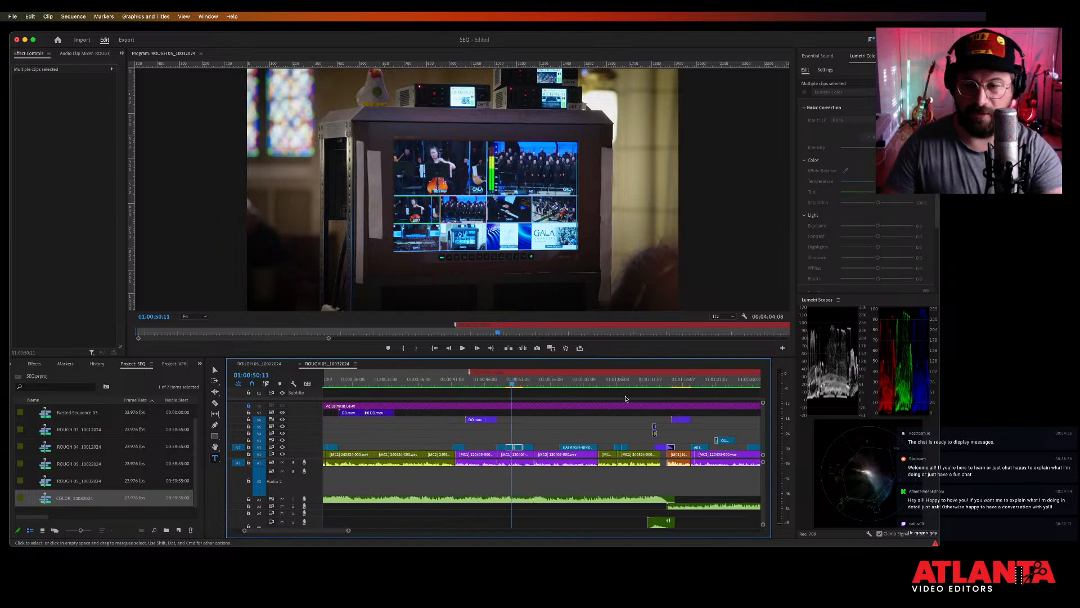
Try lowering the two stacked clips of the light show overlay at 01:01:12:00 by one track, then play the section back.
left_click(655, 383)
key("equal")
key("equal")
key("equal")
key("equal")
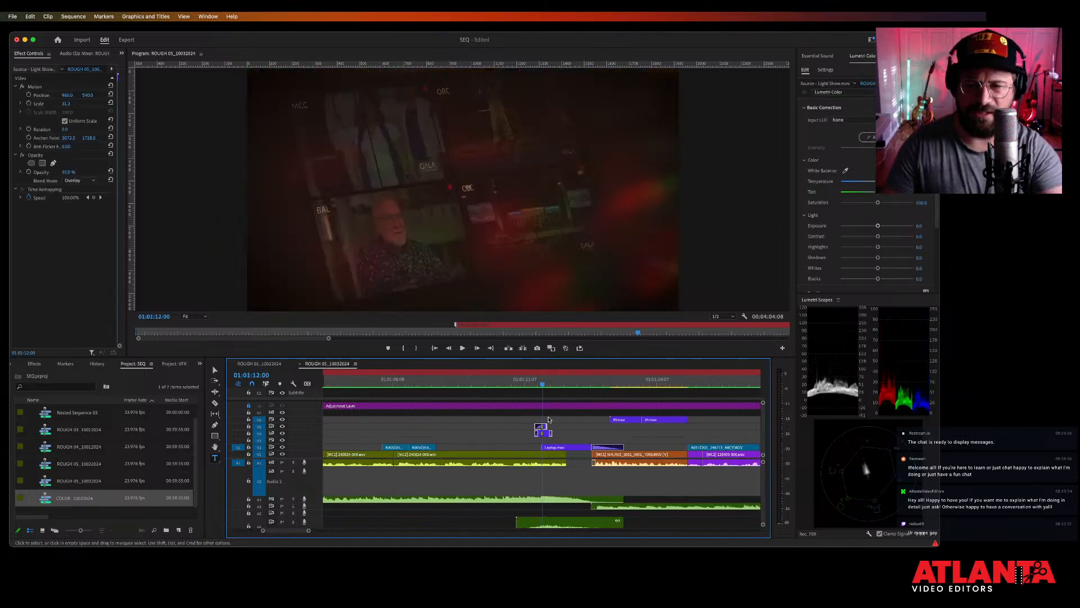
key("minus")
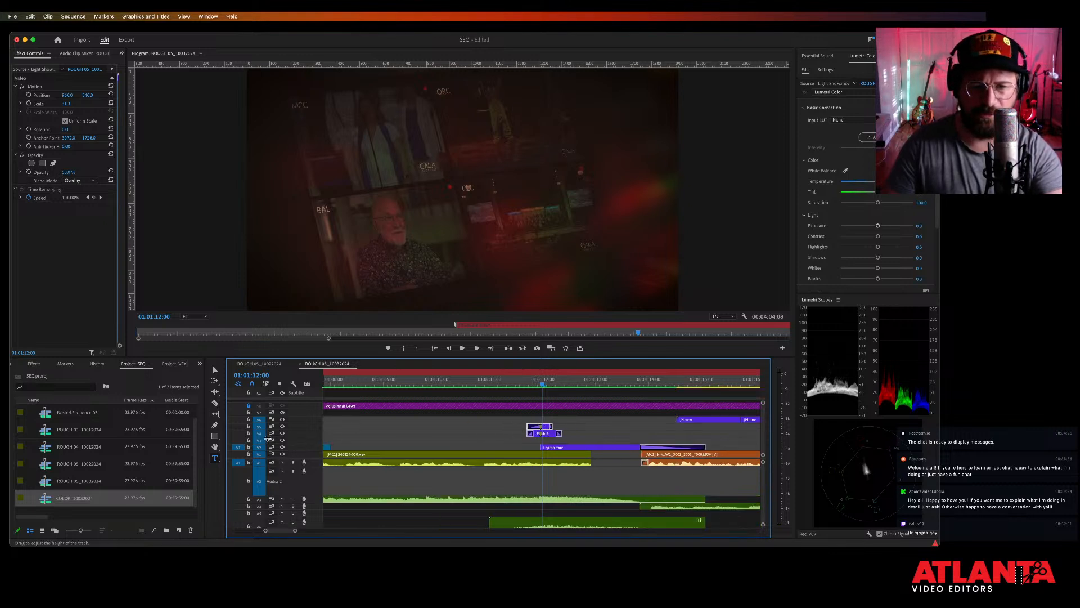
left_click(545, 434, "shift")
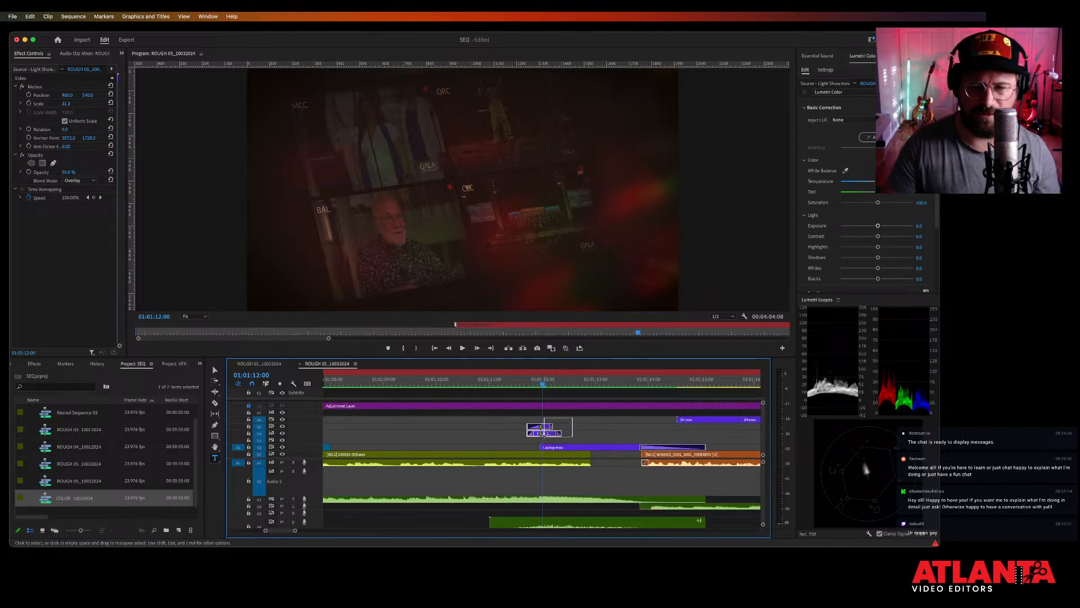
left_click_drag(544, 439, 545, 439)
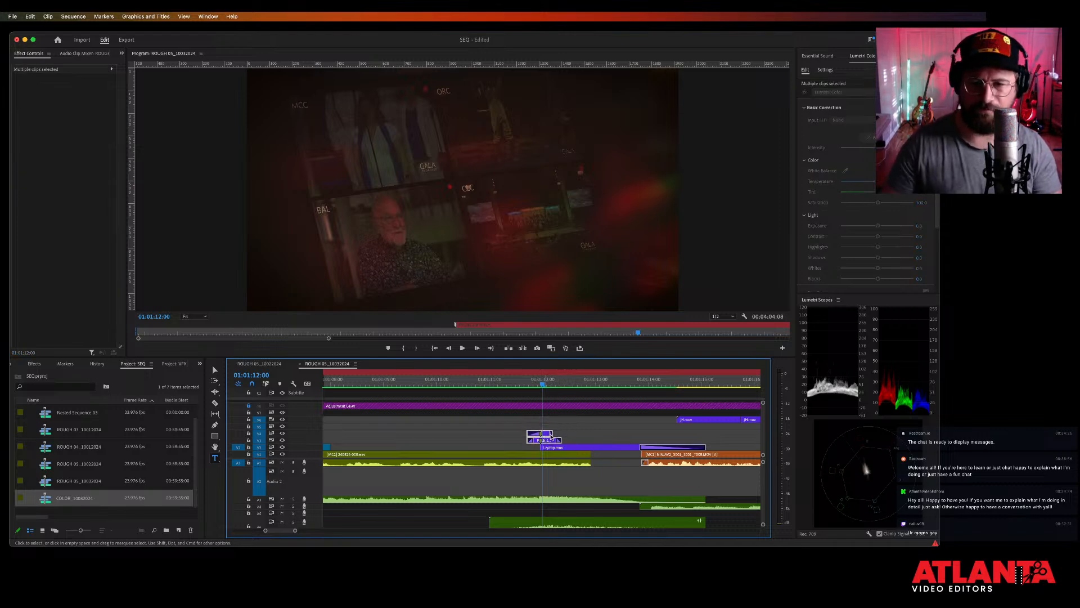
key("space")
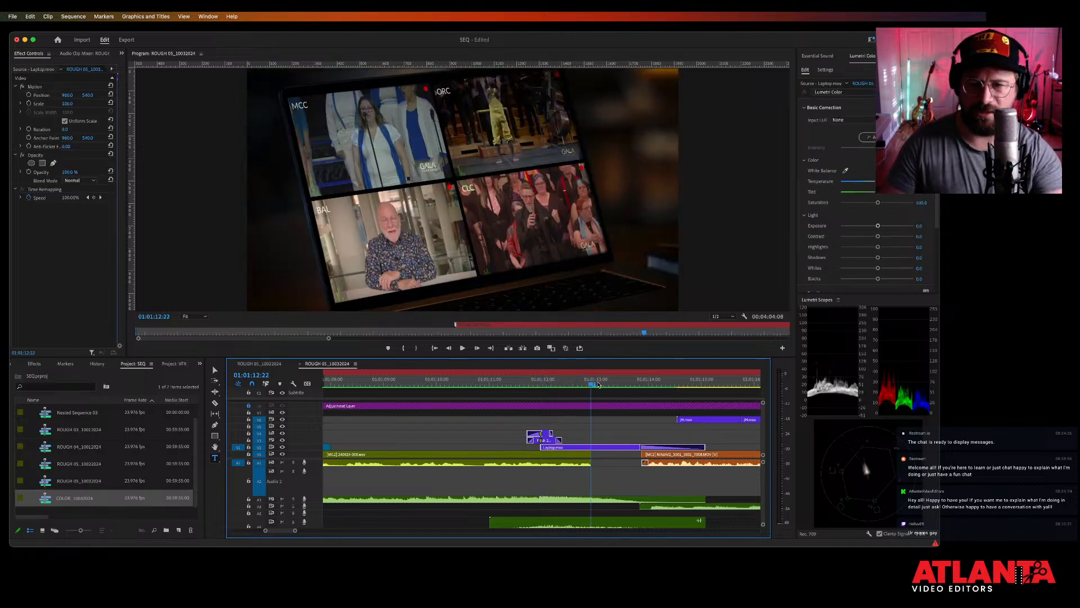
Raise the two stacked overlay clips near 01:01:12:00 back up one track to V4 and V5.
key("minus")
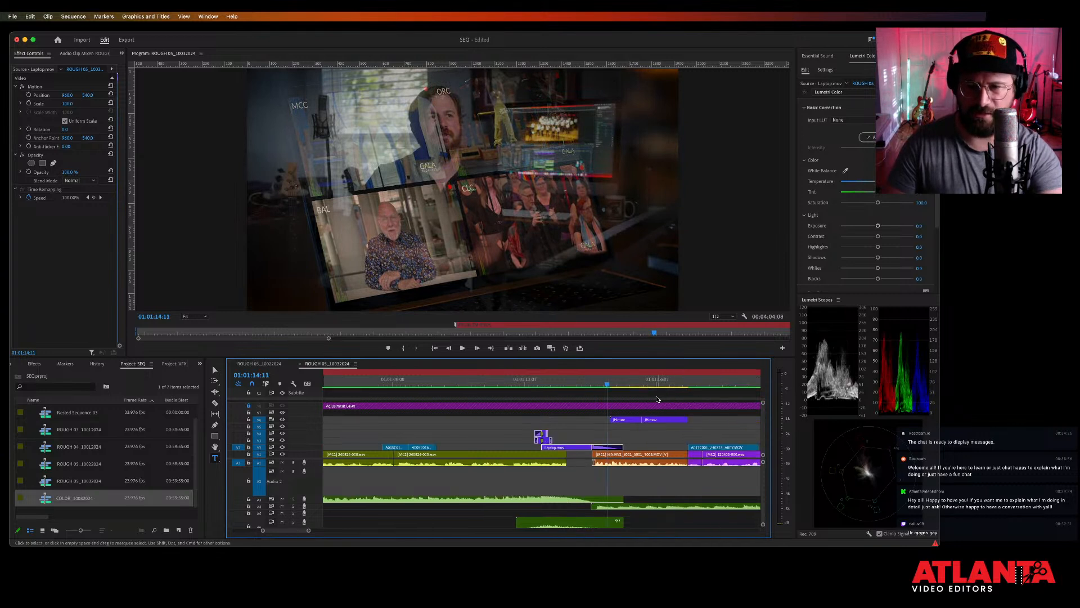
key("equal")
key("minus")
left_click_drag(498, 426, 473, 441)
key("alt+Up")
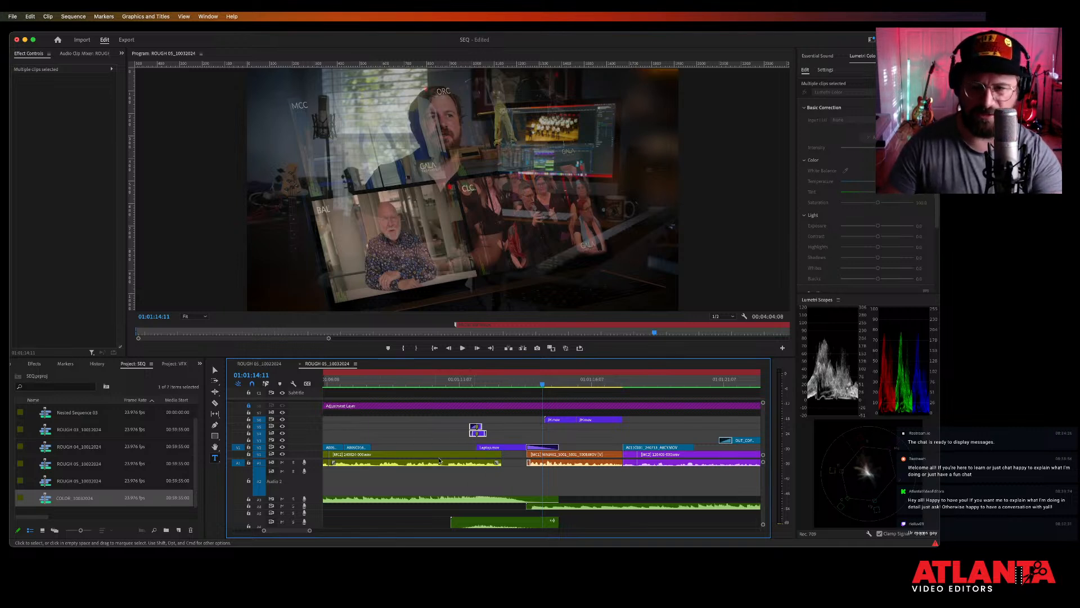
Move the OUT_COFF clip and the two adjacent INT_BB clips following it from V3 down to V2.
key("minus")
left_click(647, 441)
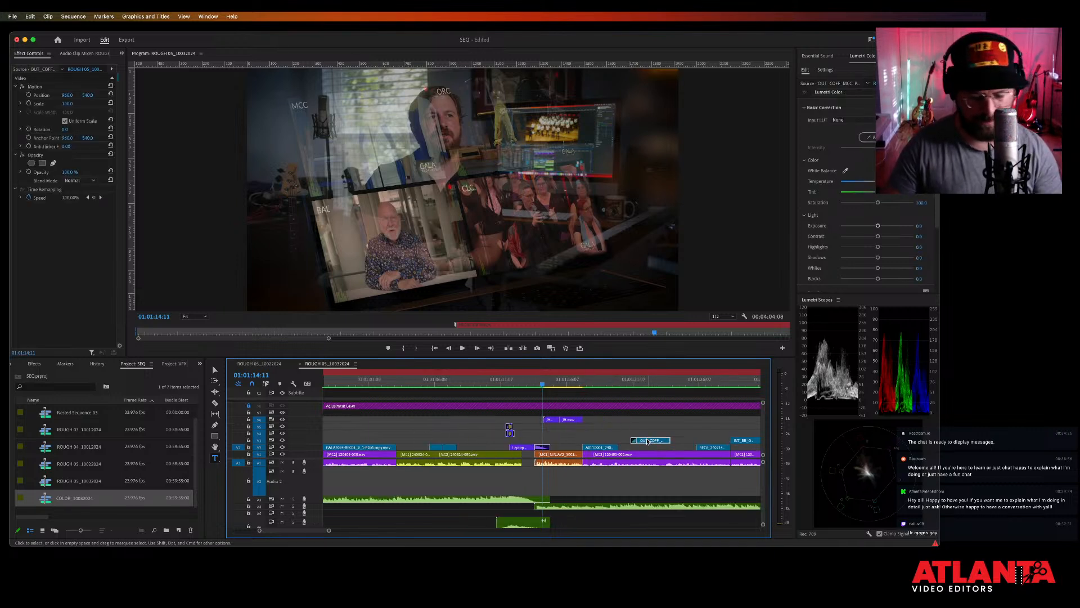
key("alt+Down")
scroll(718, 427, "right", 5)
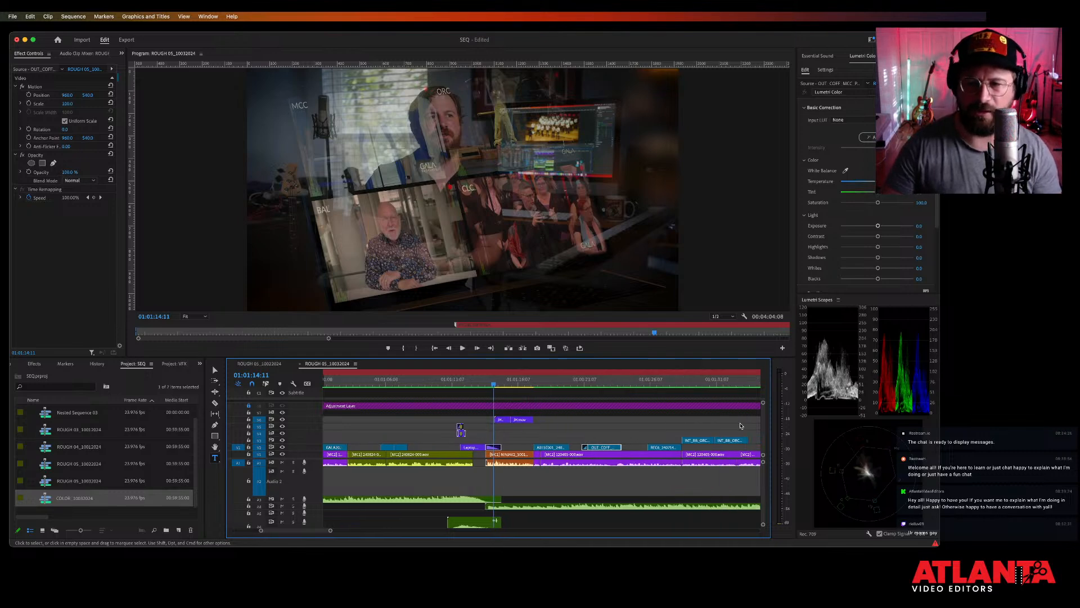
left_click_drag(622, 431, 567, 443)
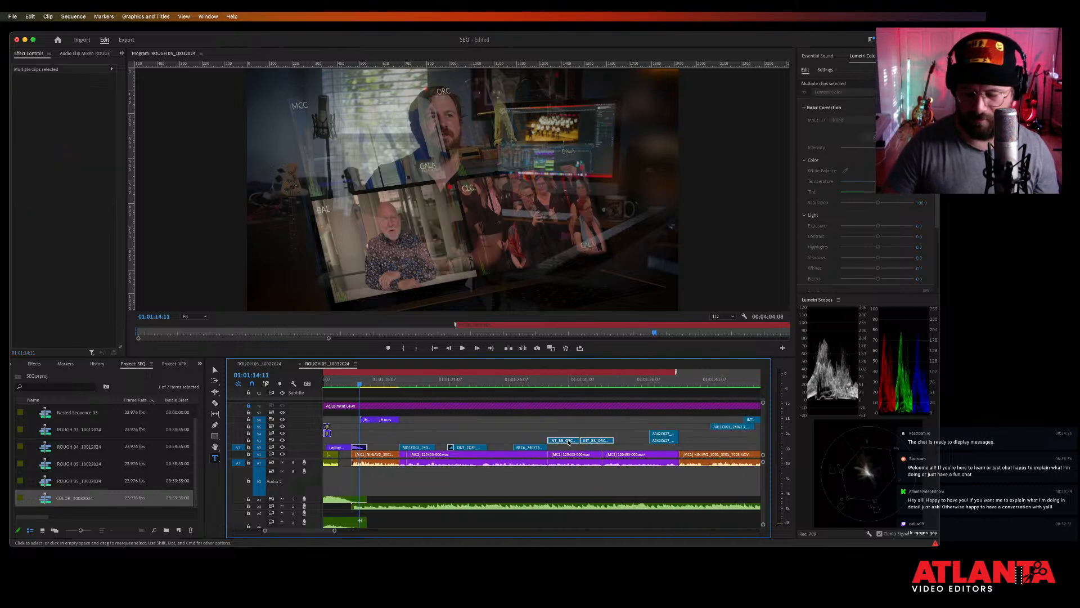
key("alt+Down")
Lower the upper A042C027 clip at 01:01:37:09 from V4 to V2, overwriting the clip stacked beneath it on V3.
left_click(664, 434)
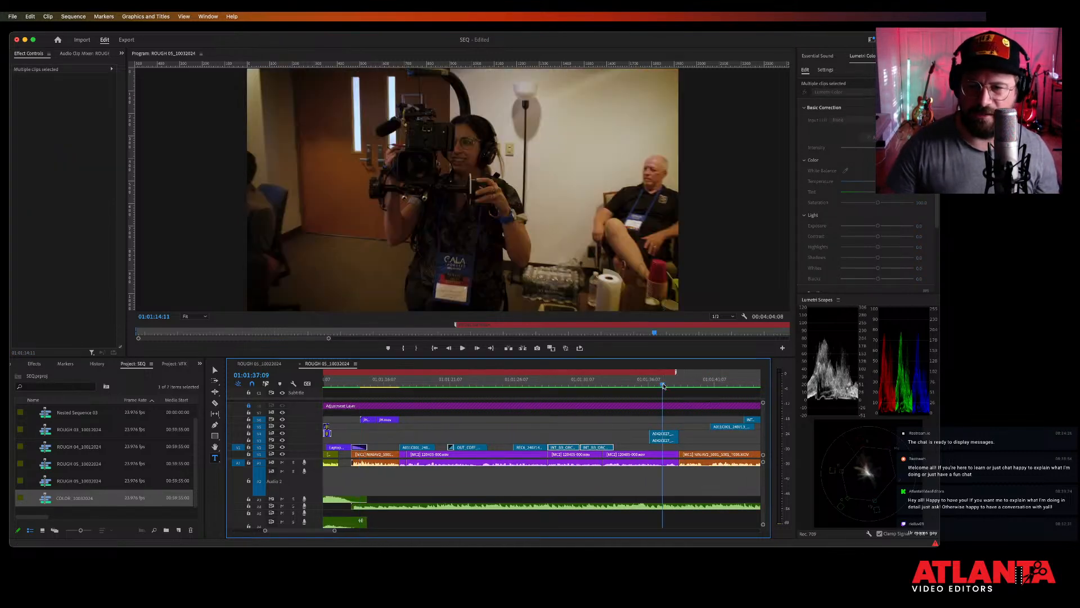
key("alt+Down")
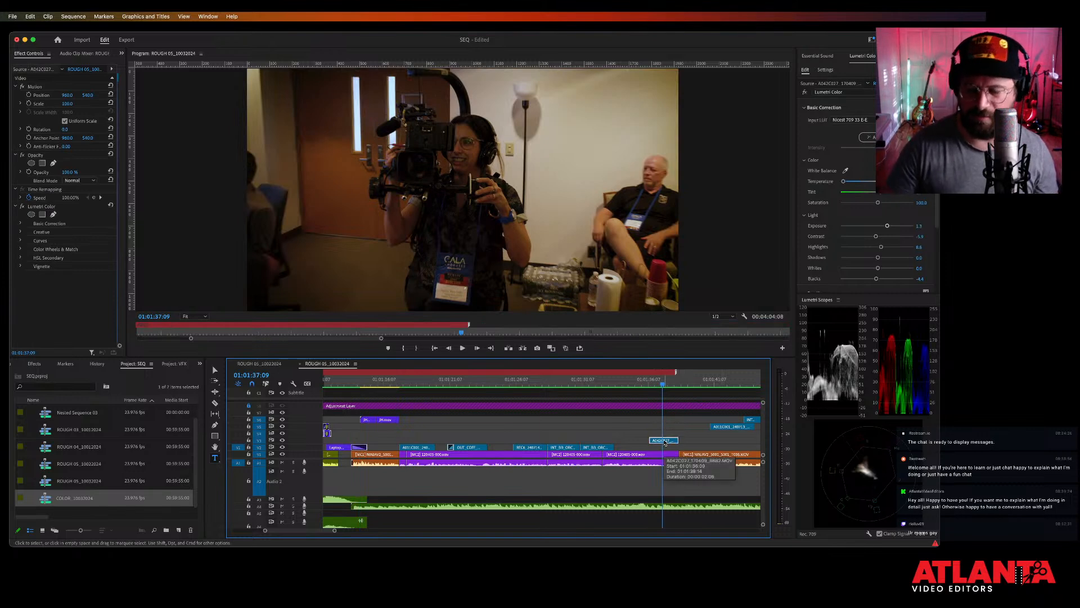
key("alt+Down")
Lower the control room clip at 01:01:43:04 and the overlapping INT_BB_MCC_RISEUPSINGING clip from V5 and V6 onto V2.
scroll(646, 430, "down", 5)
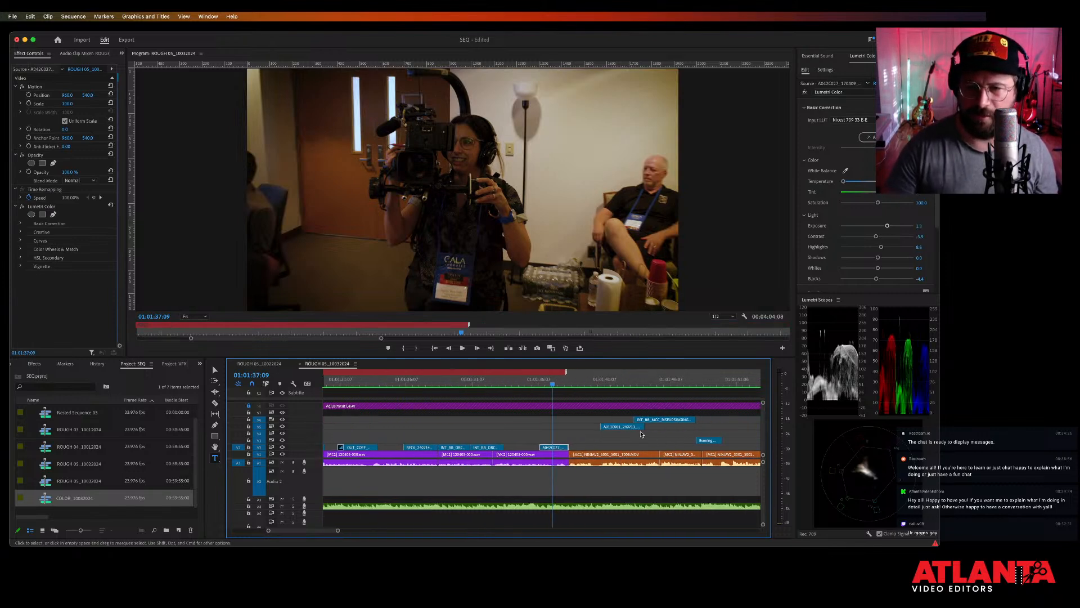
left_click(636, 419)
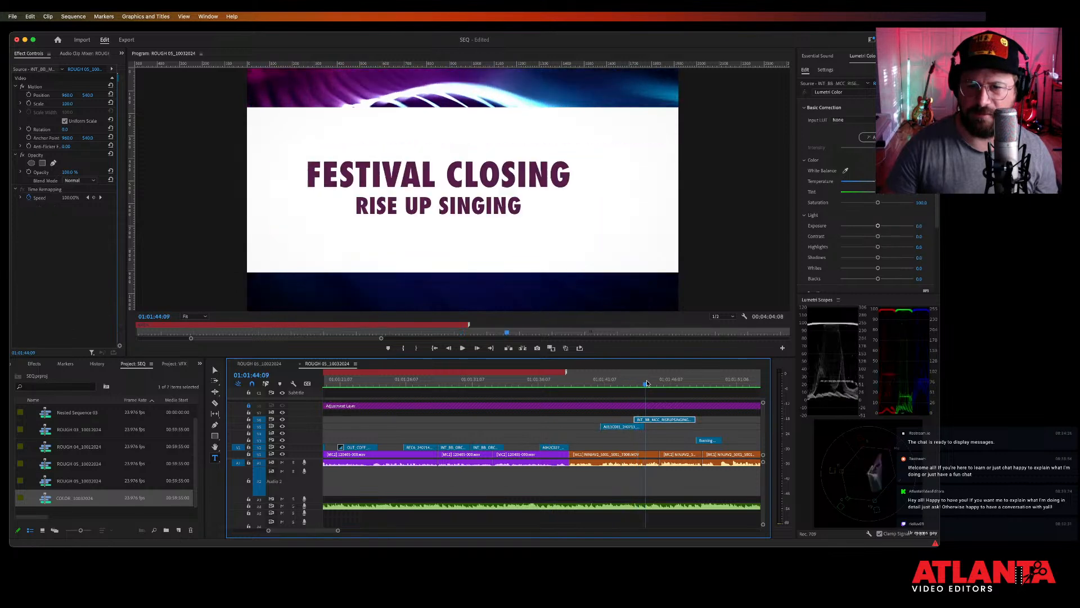
left_click_drag(631, 397, 629, 398)
left_click_drag(661, 434, 634, 420)
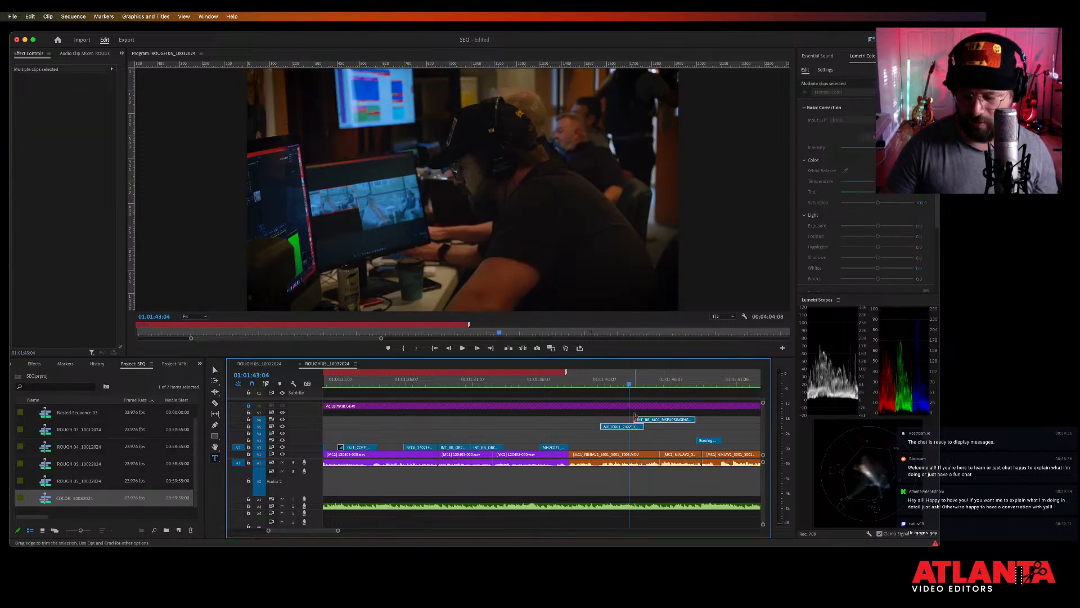
key("alt+Down")
key("alt+Down")
key("alt+Down")
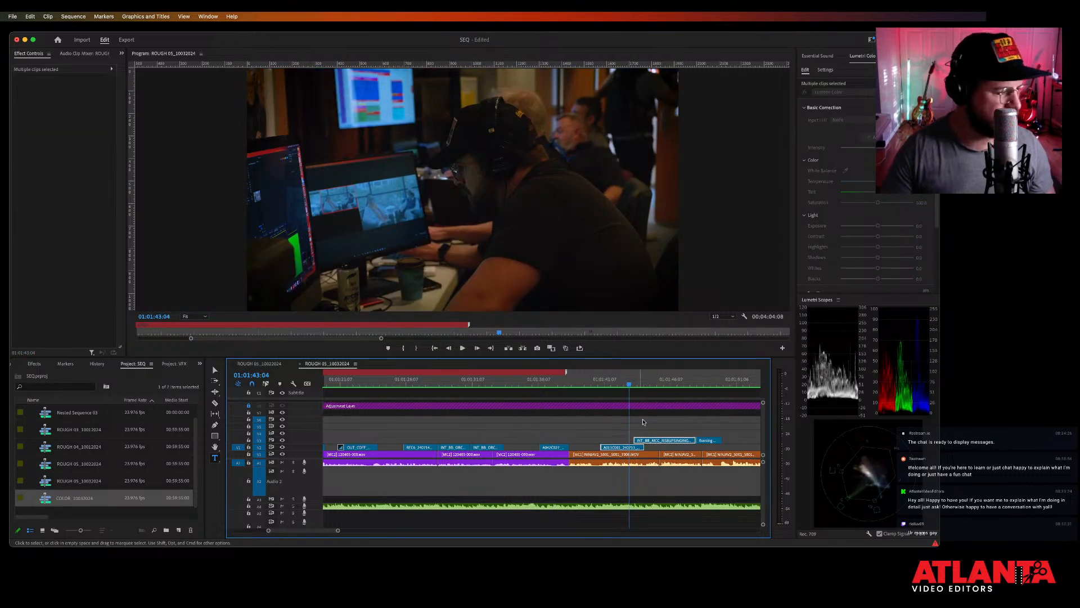
left_click(664, 440)
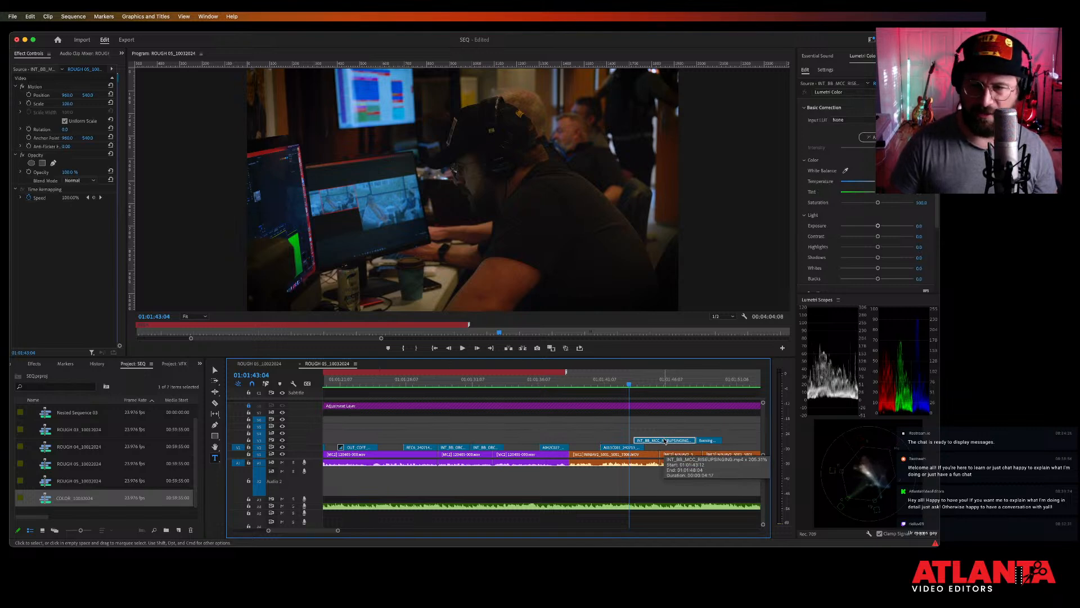
key("alt+Down")
Move the Evening Update clip following the INT_BB_MCC_RISEUPSINGING clip from V3 down to V2.
scroll(630, 441, "right", 5)
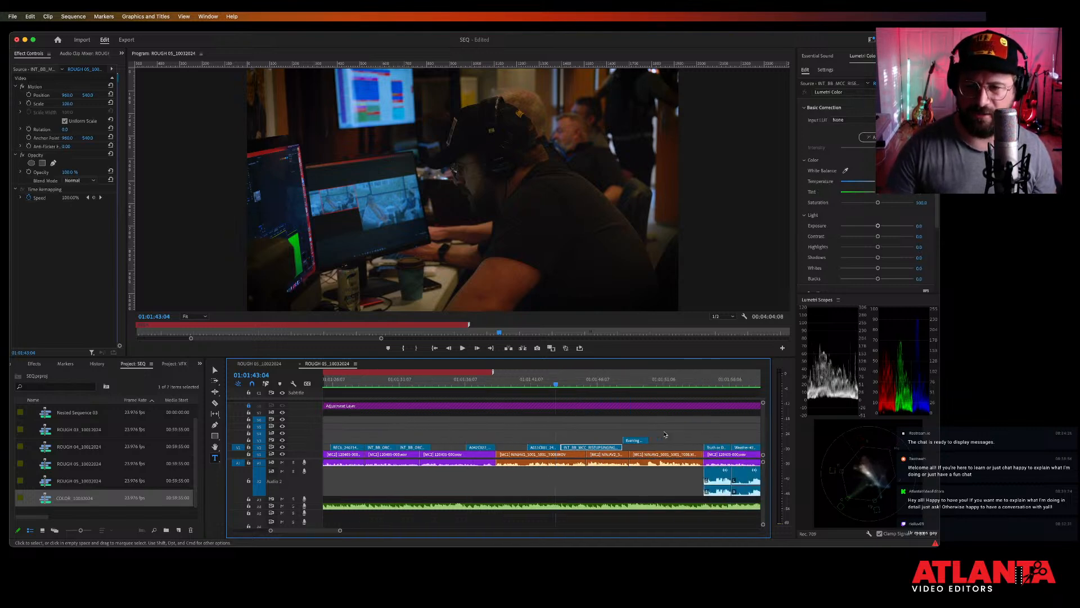
left_click(630, 441)
scroll(630, 441, "down", 5)
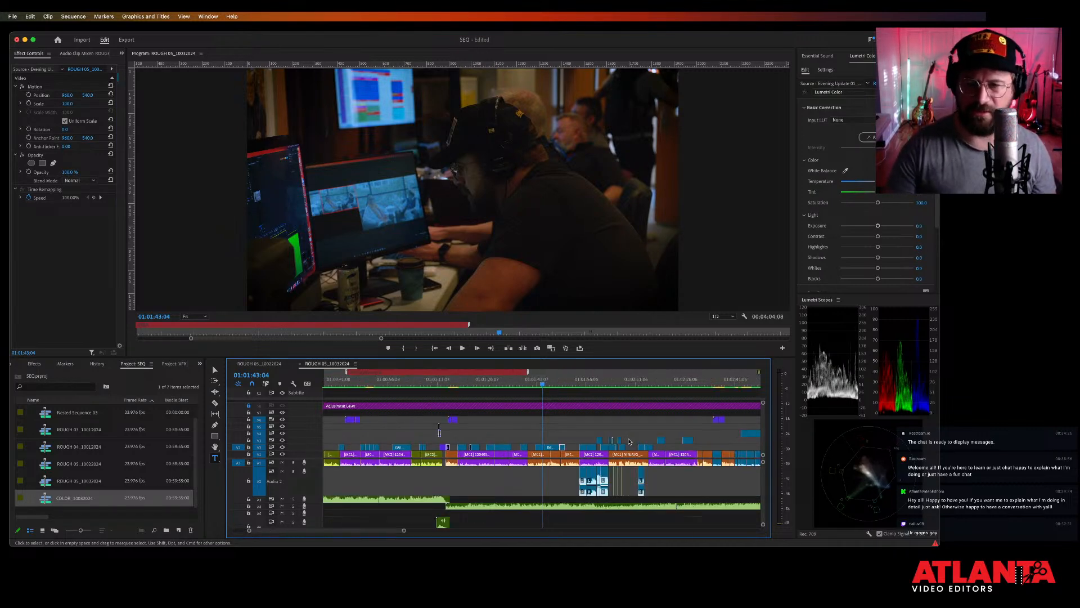
Move the group of graphics clips around 01:02:03:02 from V3 down to V2 and play the section back briefly.
left_click(608, 379)
key("equal")
key("equal")
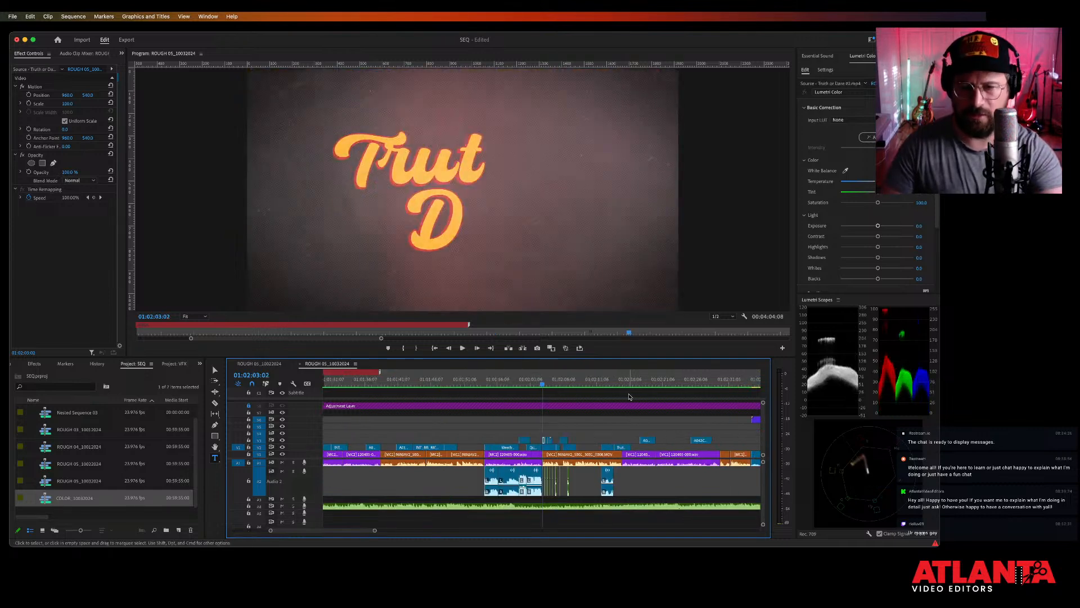
left_click_drag(589, 419, 506, 440)
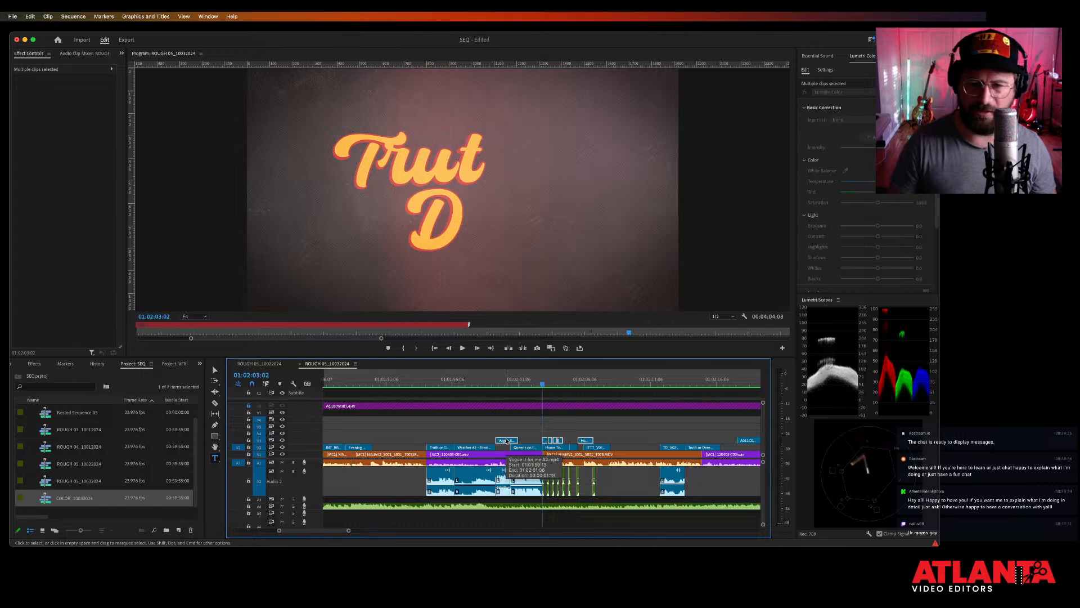
key("alt+Down")
left_click(570, 426)
key("space")
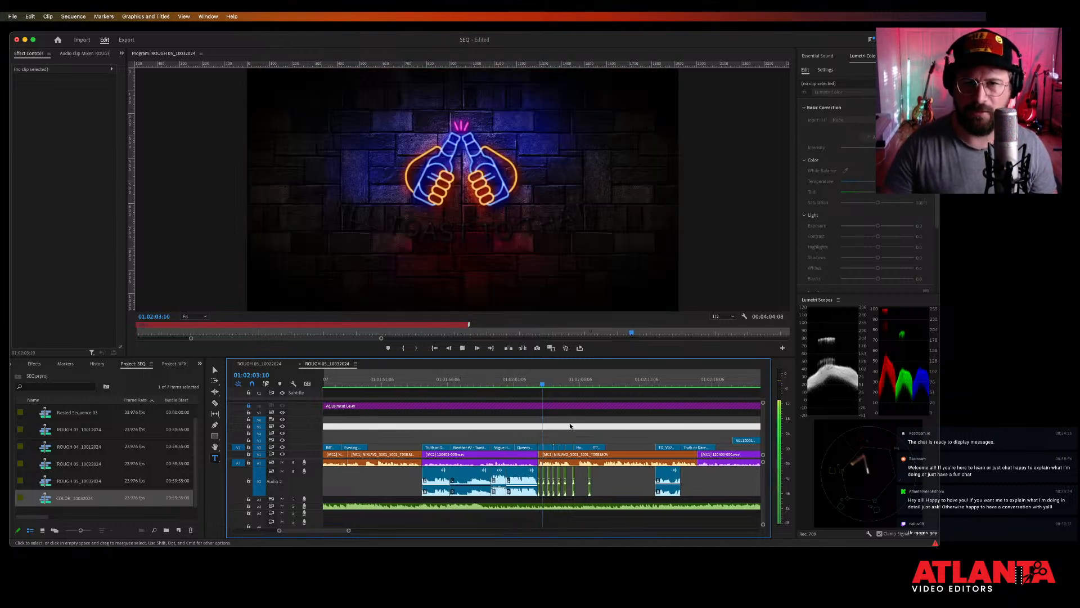
key("space")
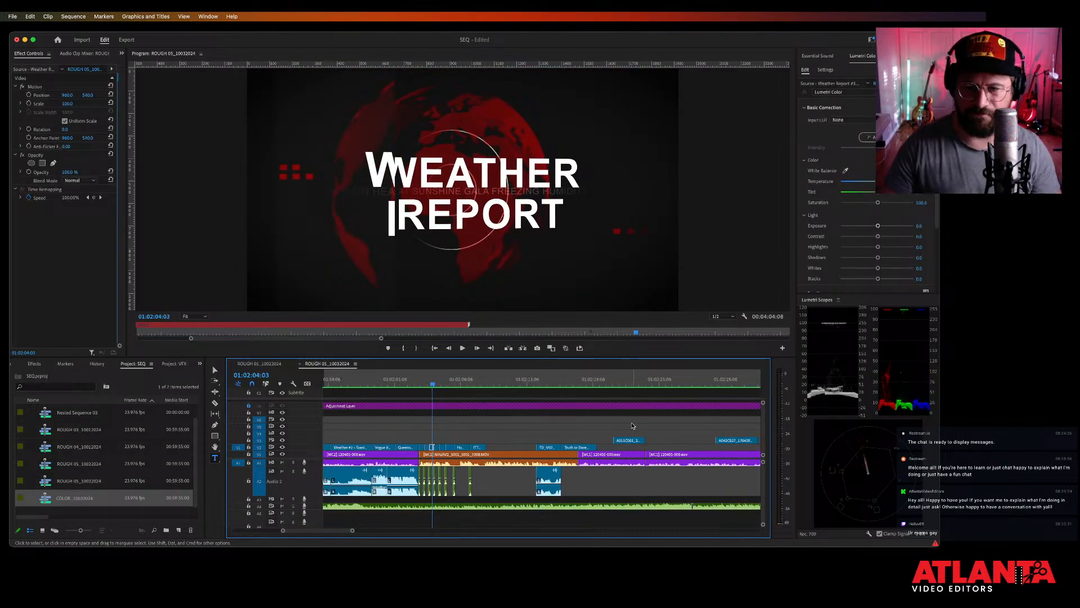
Move the A010C001 clip at 01:02:17:18 and the next separate b-roll clip from V3 down to V2.
scroll(633, 426, "right", 2)
left_click_drag(698, 418, 590, 443)
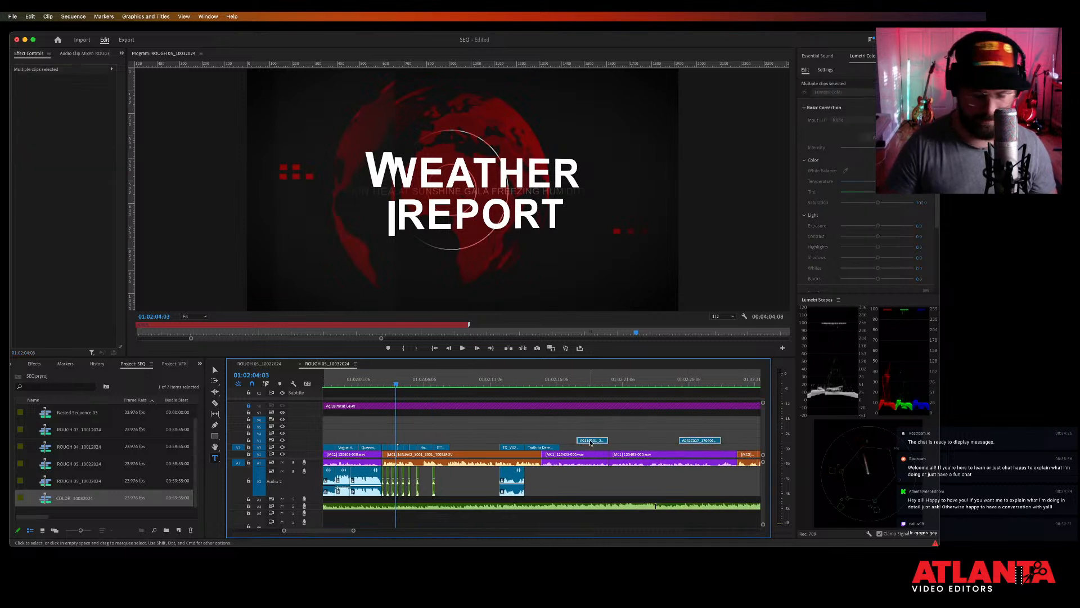
key("alt+Down")
Move the two adjacent b-roll clips just after 01:02:41 from V4 down to V2.
key("minus")
key("minus")
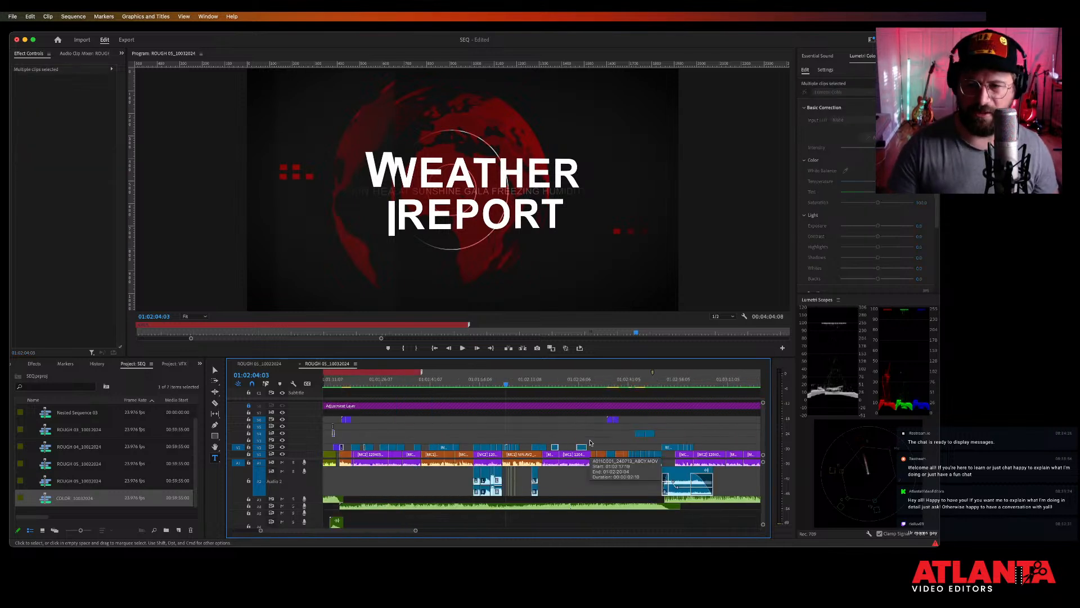
left_click(640, 433)
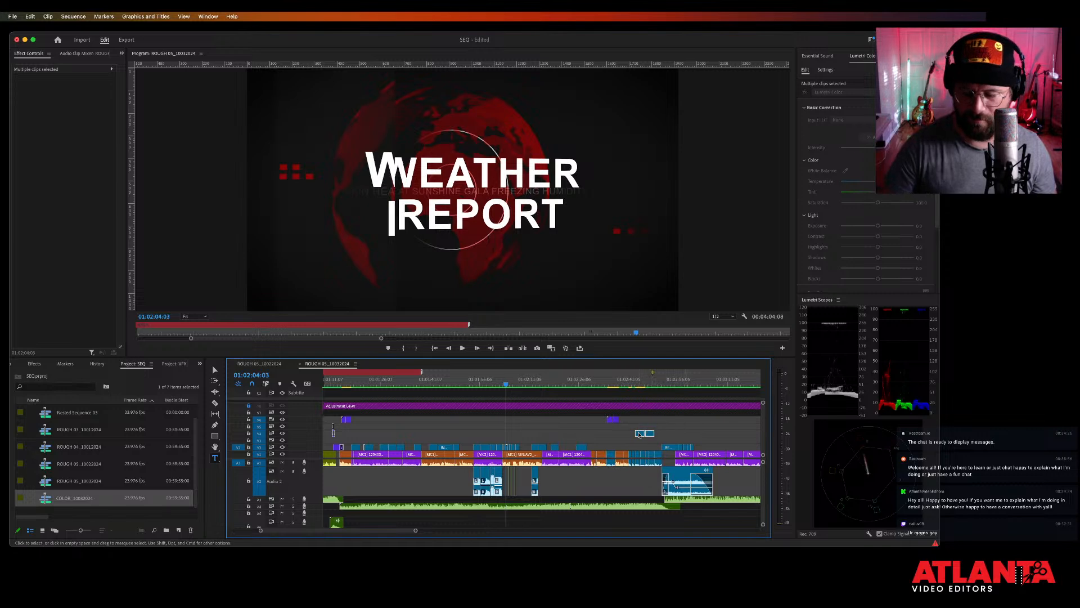
key("alt+Down")
key("alt+Down")
scroll(680, 427, "right", 1)
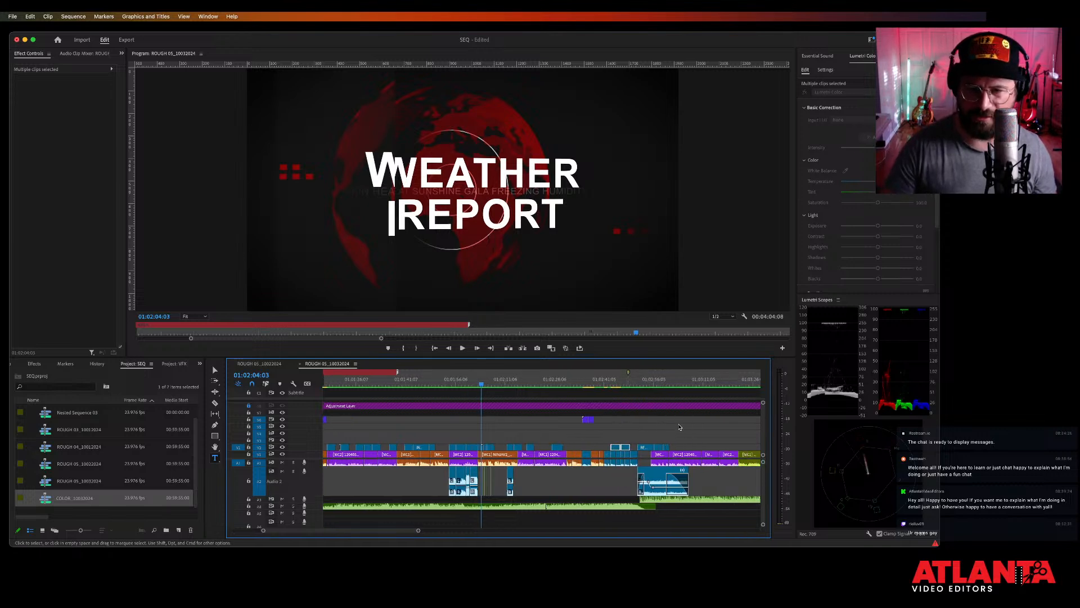
scroll(679, 427, "left", 3)
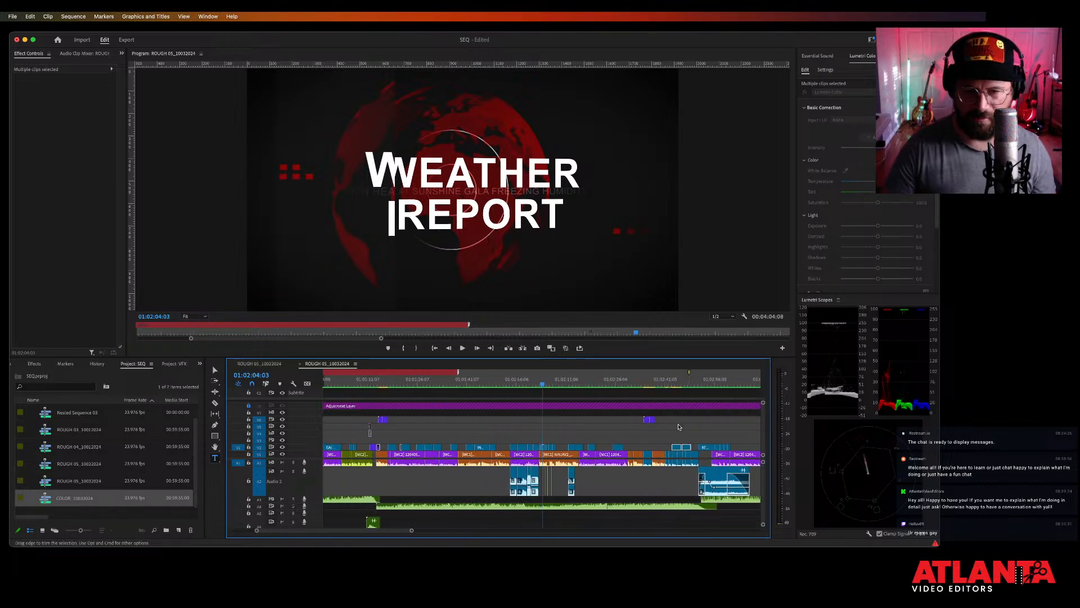
Move the Executive Producer lower-third title clips at 01:00:25:21 from V7 down to V6 alongside the other titles.
scroll(678, 427, "left", 10)
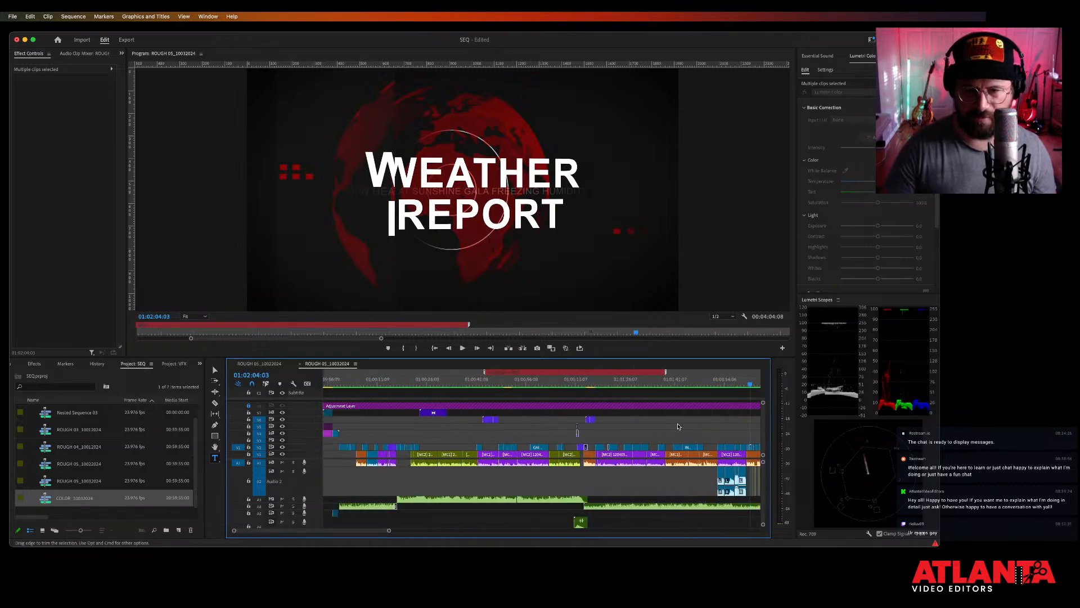
left_click(439, 383)
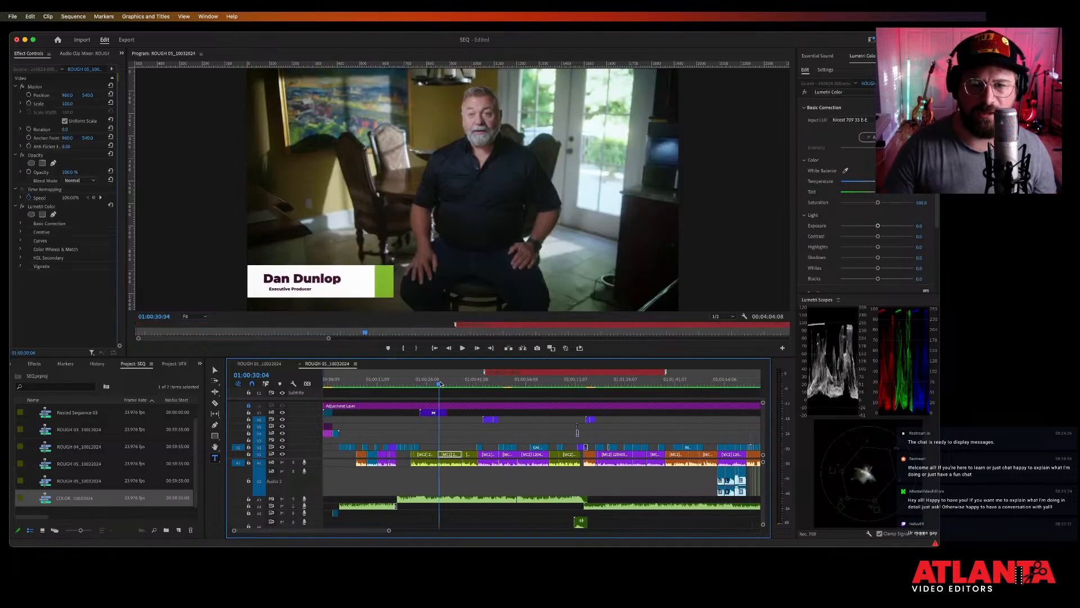
left_click_drag(440, 383, 424, 388)
left_click(418, 412)
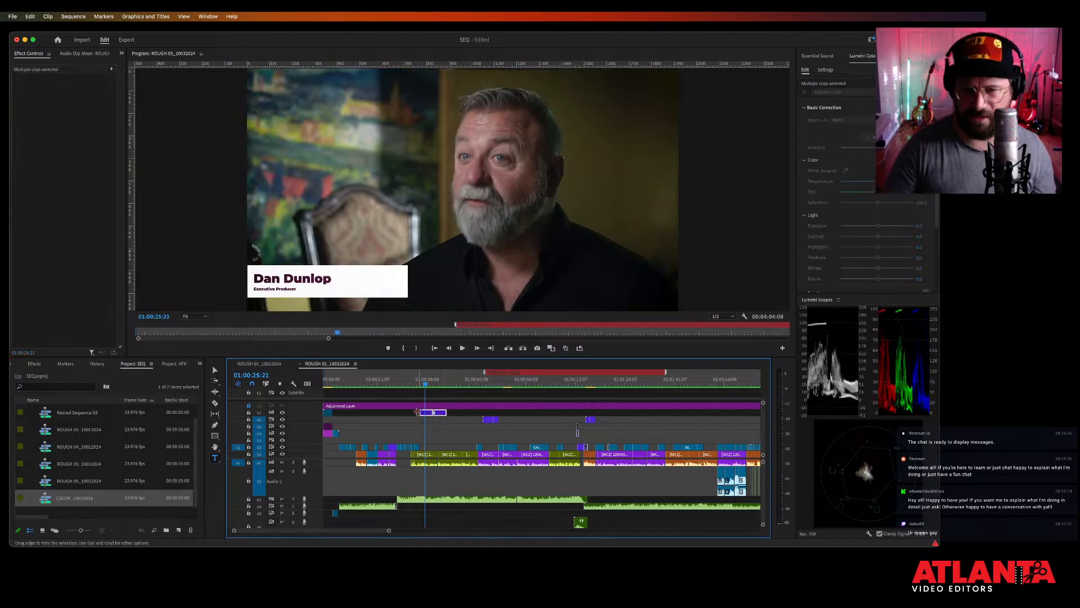
scroll(492, 423, "down", 5)
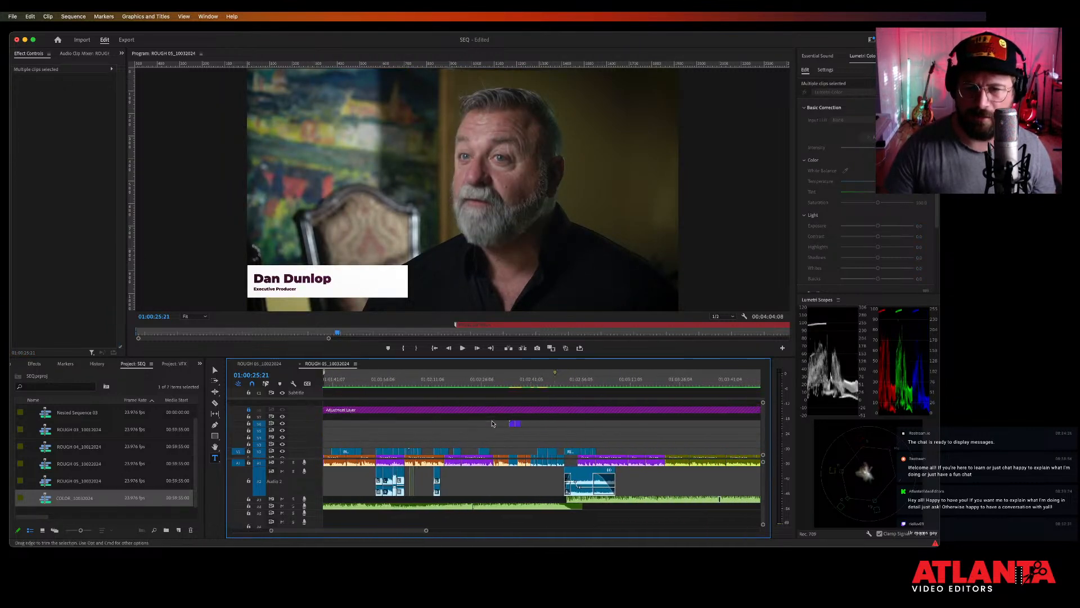
scroll(493, 423, "up", 6)
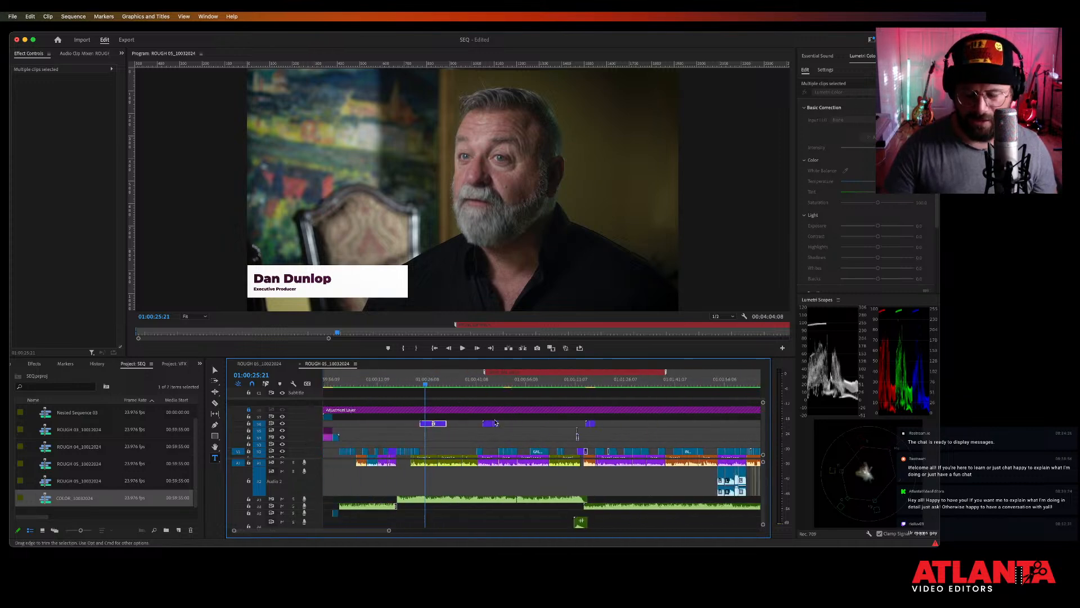
Delete all the leftover clips beyond the end of the main edit using Track Select Forward.
scroll(495, 423, "down", 4)
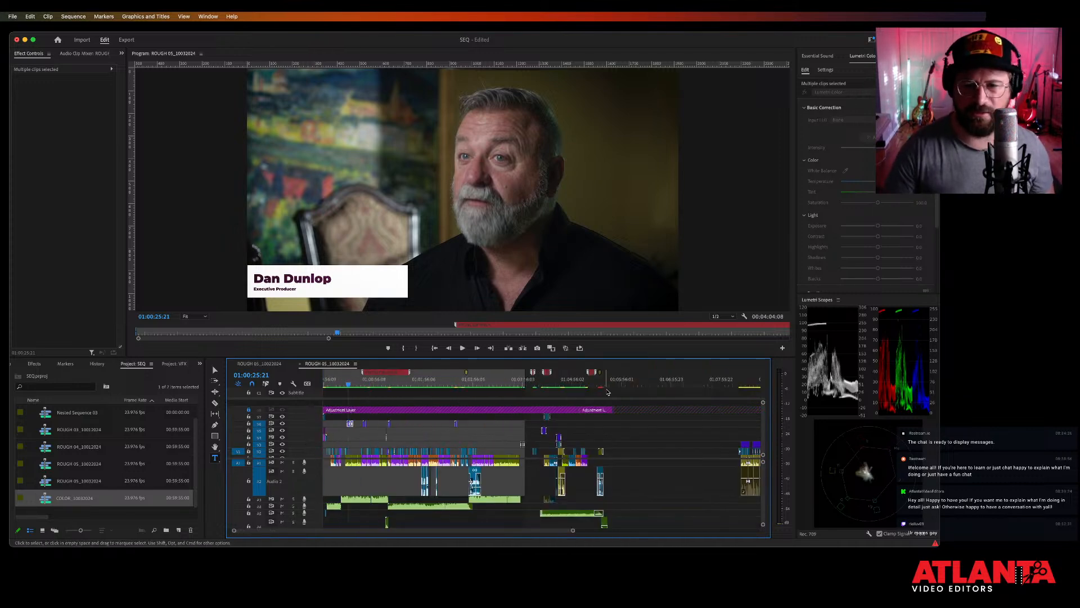
key("a")
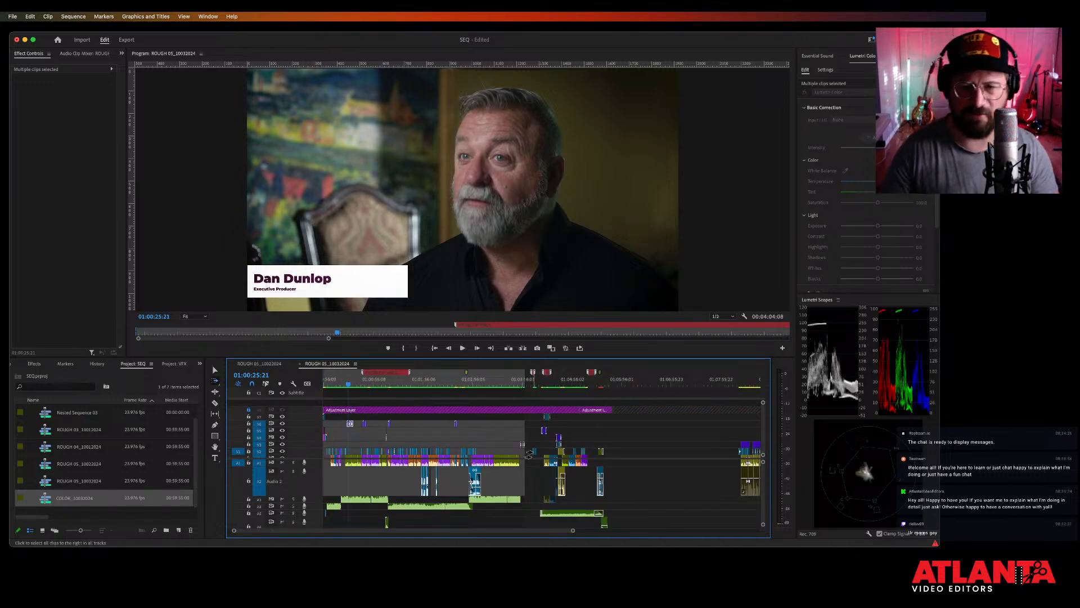
left_click(530, 453)
key("Delete")
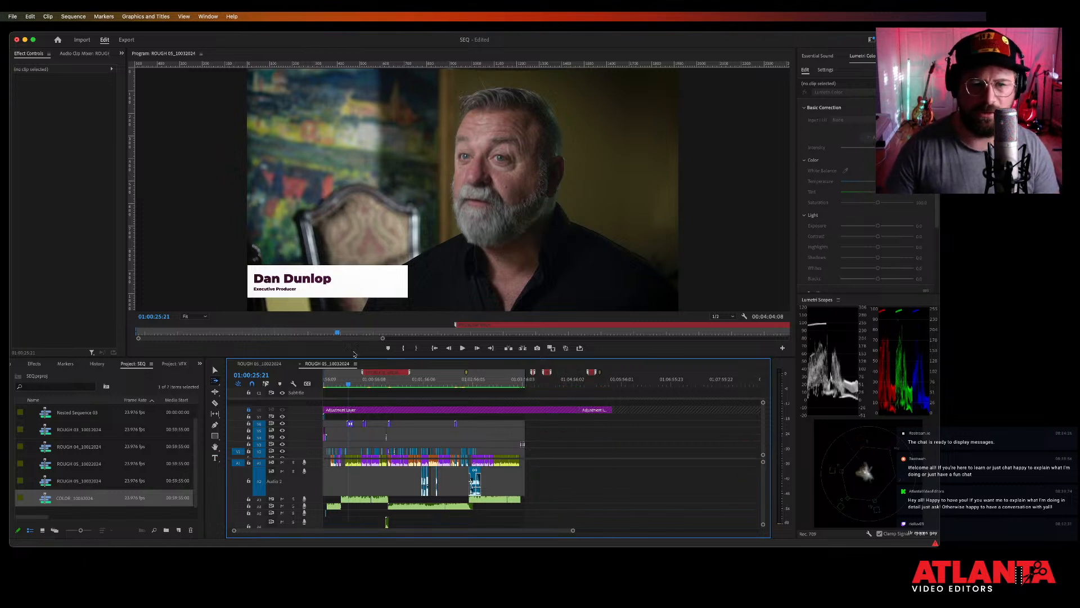
key("v")
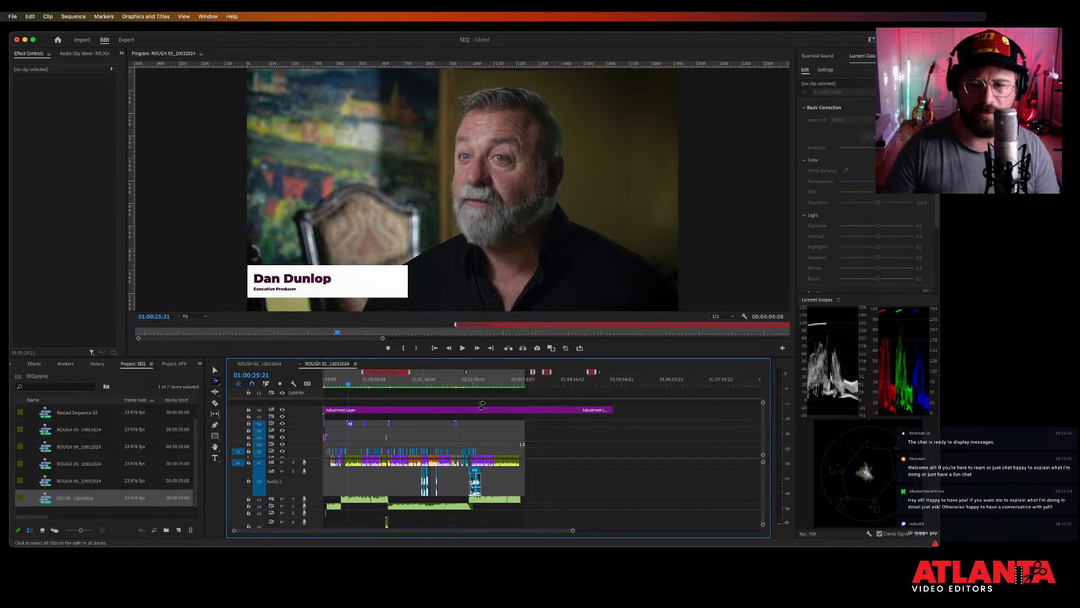
Delete the short trailing adjustment layer and trim the long one back to the end of the edited clips.
left_click(594, 410)
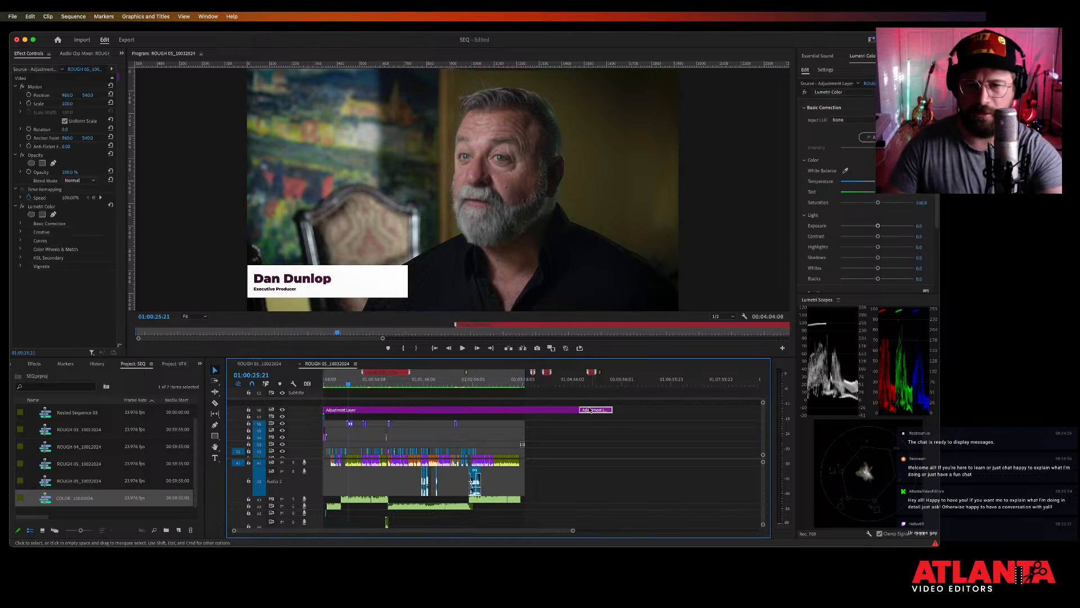
key("Delete")
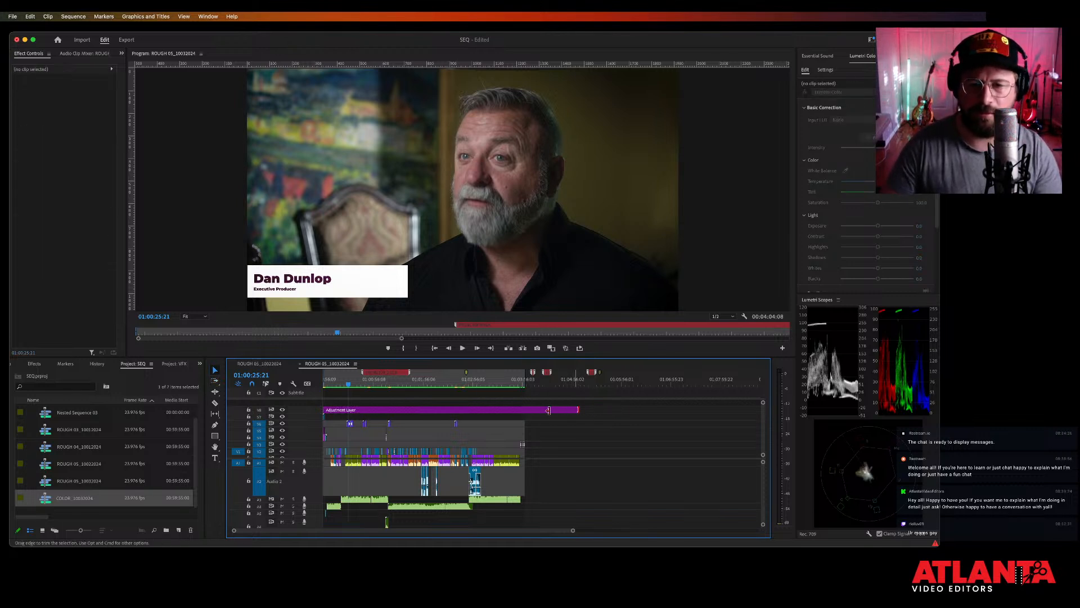
left_click_drag(578, 409, 523, 410)
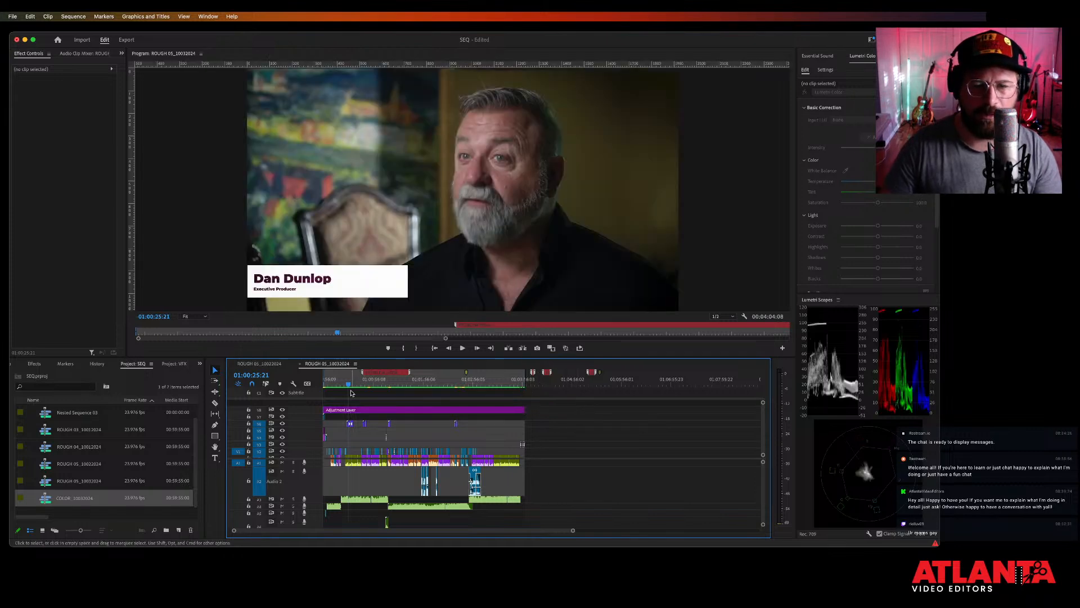
Reduce the height of the audio tracks so all of them fit in the timeline.
key("equal")
key("equal")
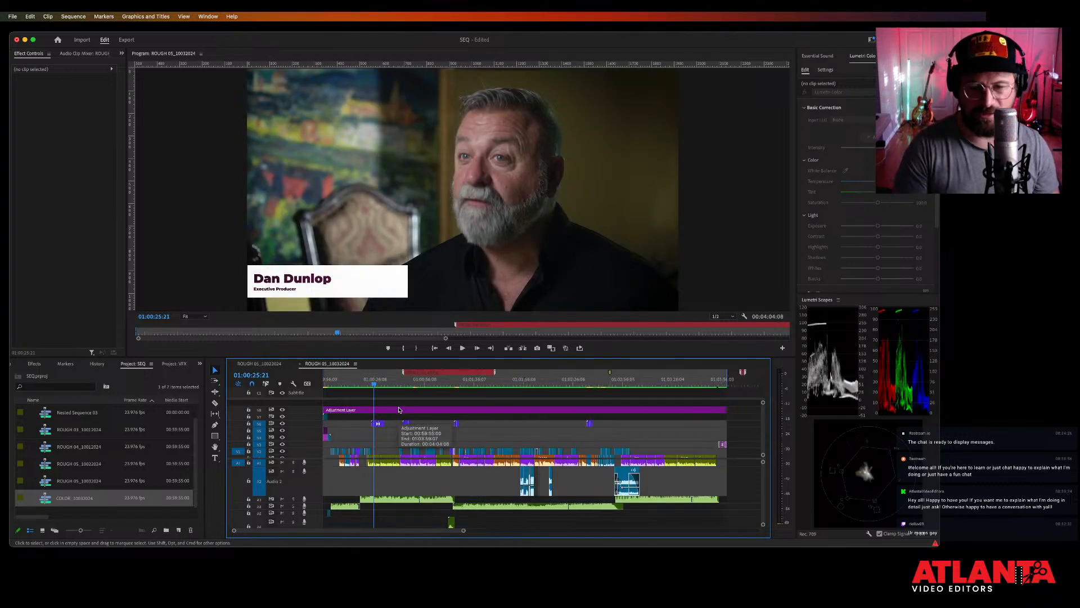
key("minus")
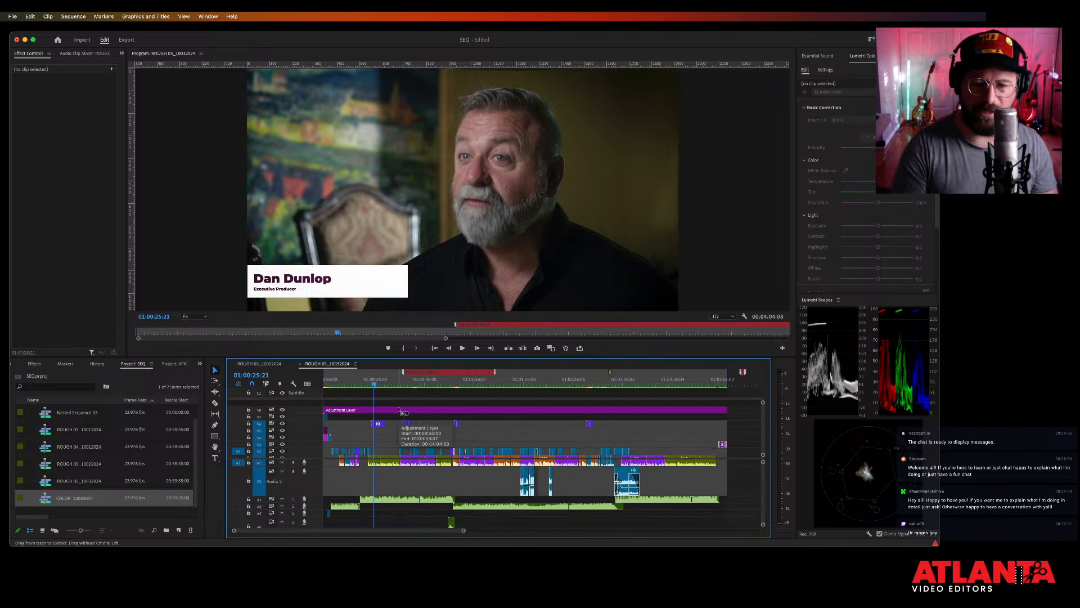
key("alt+minus")
key("alt+minus")
key("alt+minus")
key("alt+minus")
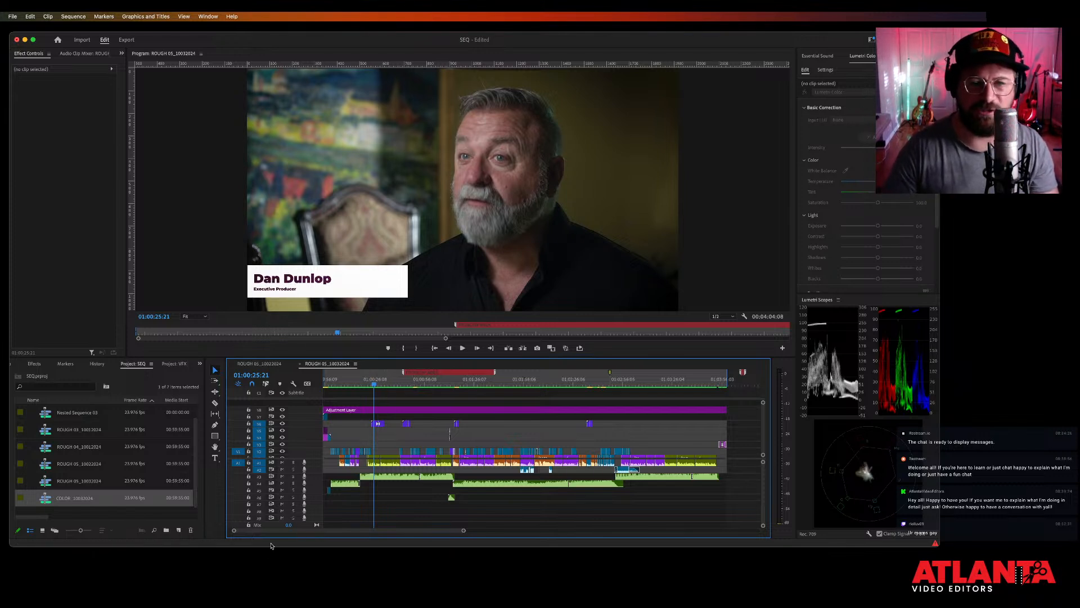
scroll(411, 517, "down", 1)
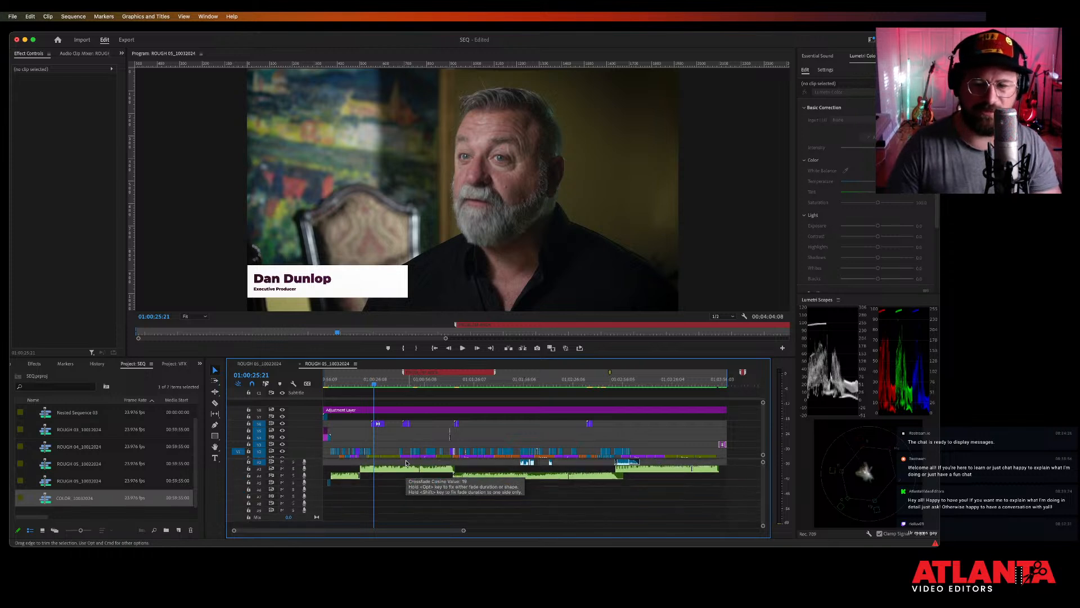
scroll(406, 463, "up", 1)
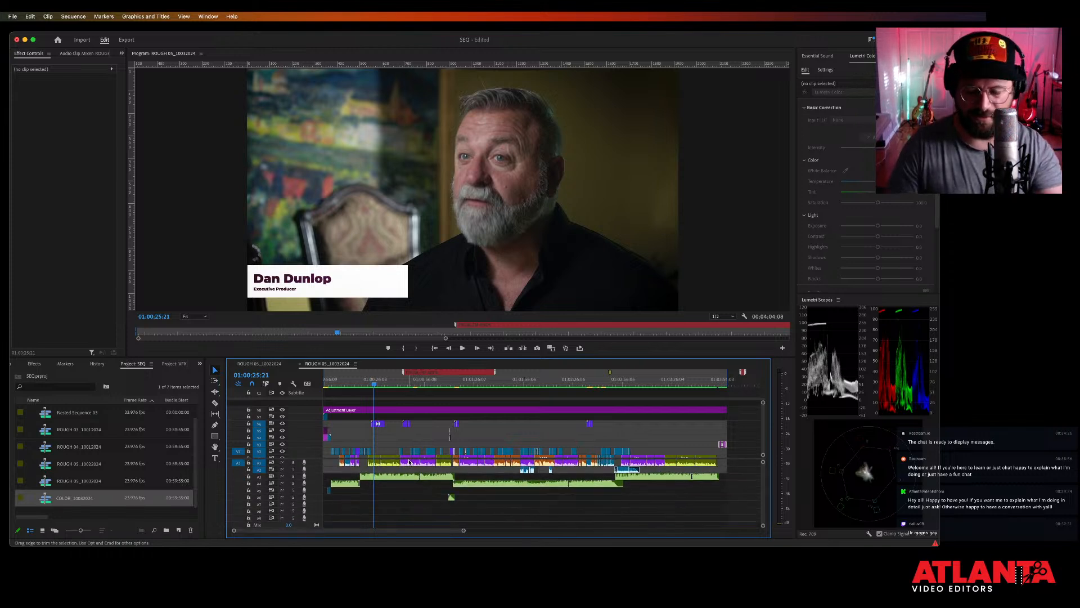
key("minus")
key("equal")
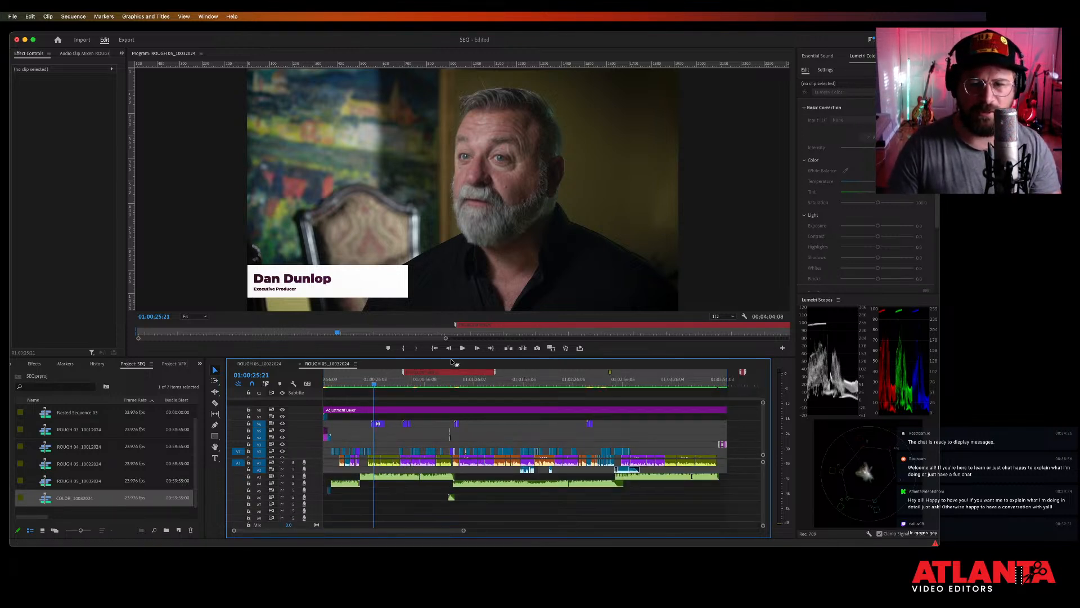
Clear the sequence's In and Out points and remove all of its markers.
right_click(438, 381)
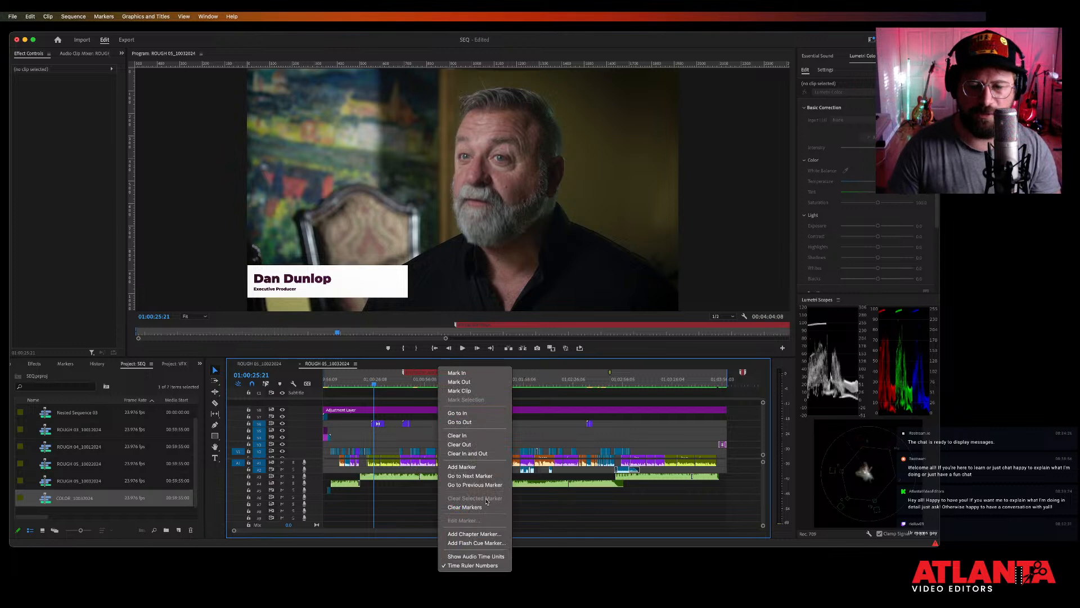
left_click(471, 453)
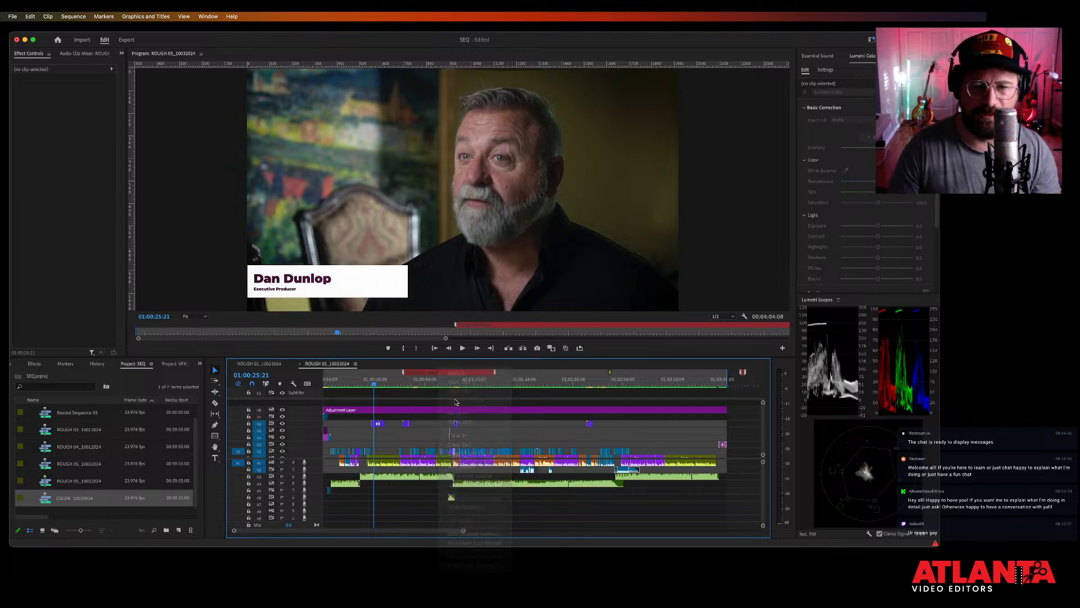
right_click(451, 382)
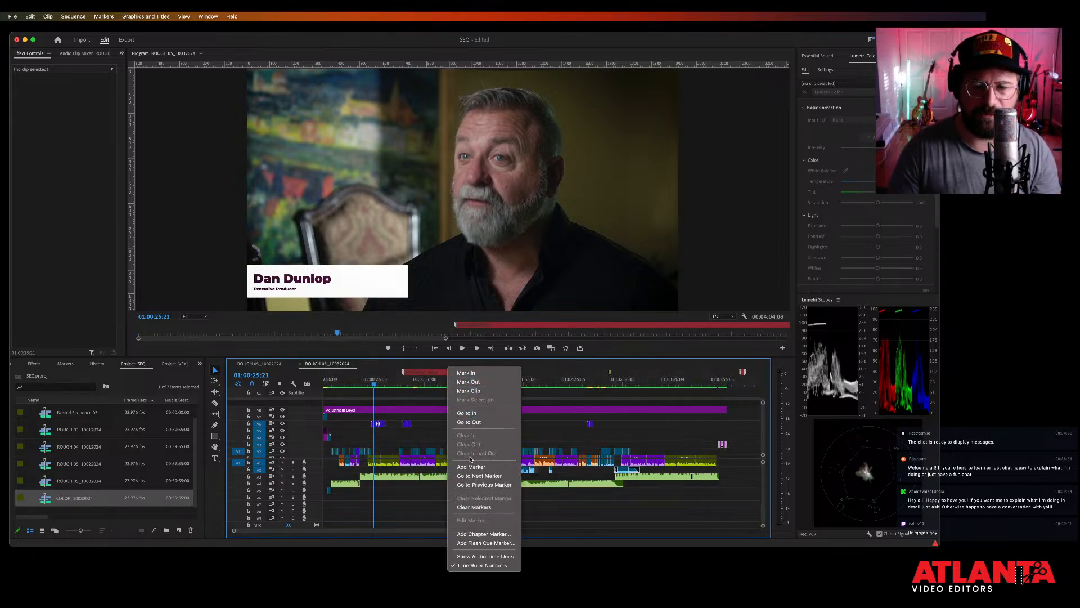
left_click(485, 506)
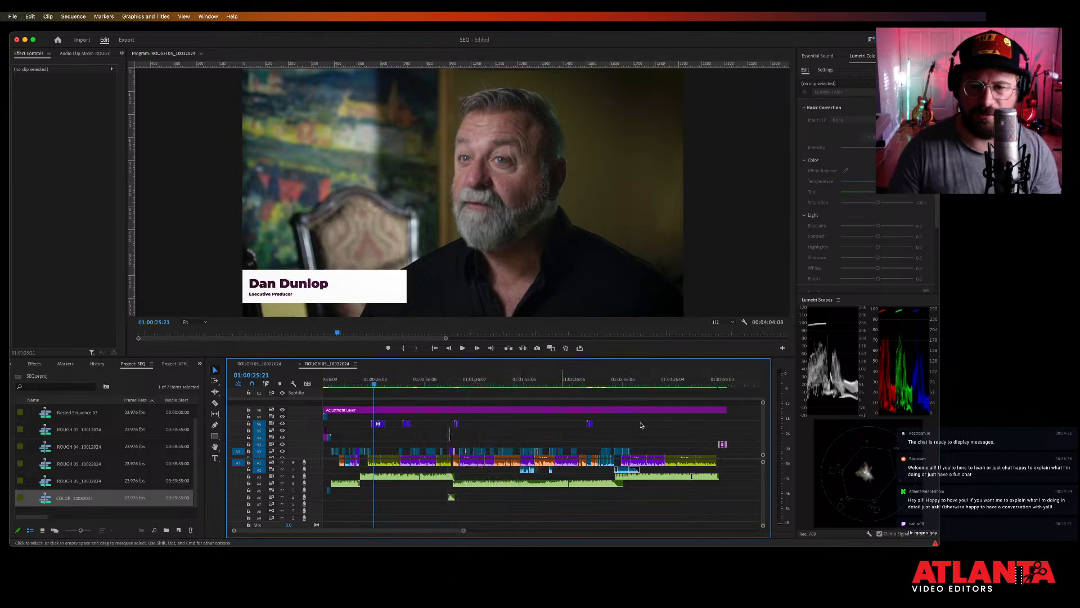
Set the Out point on the last frame of the closing logo clip, at 01:03:59:07.
left_click(727, 383)
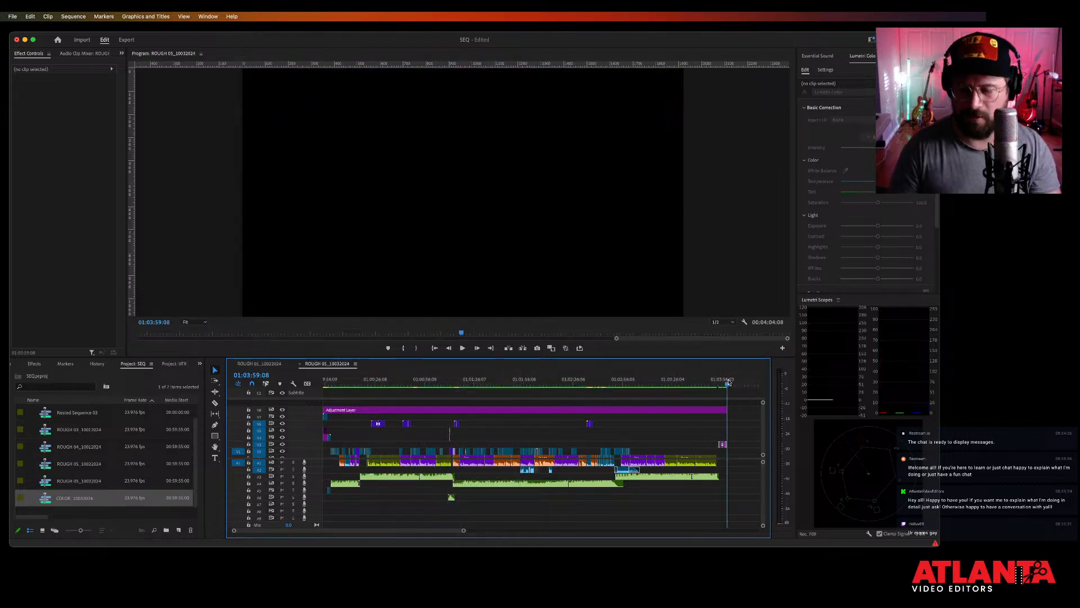
key("o")
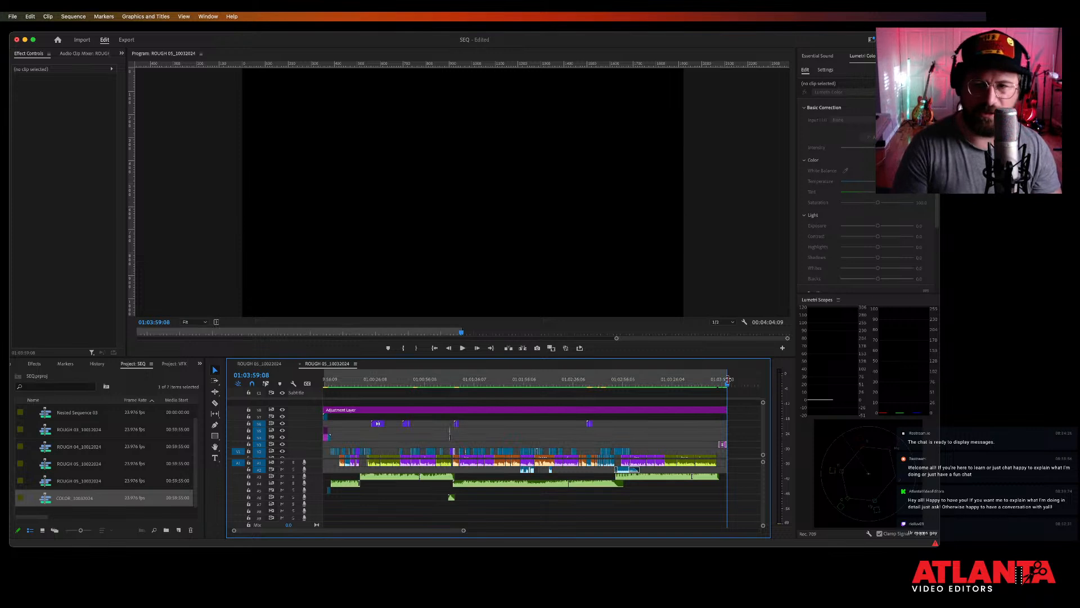
key("equal")
key("equal")
key("equal")
key("equal")
key("equal")
key("equal")
key("equal")
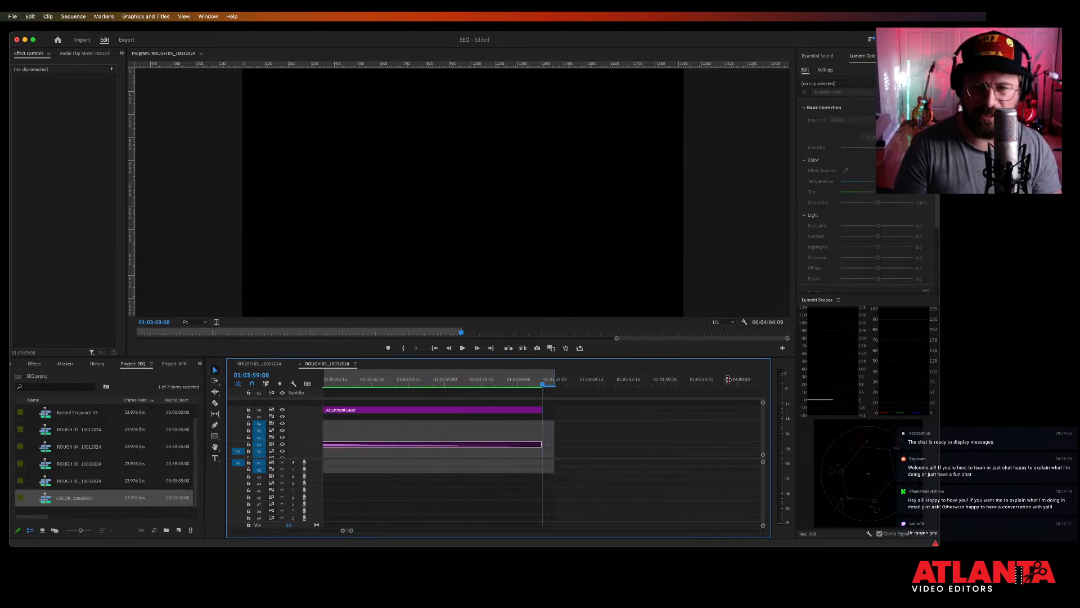
key("Left")
key("p")
key("o")
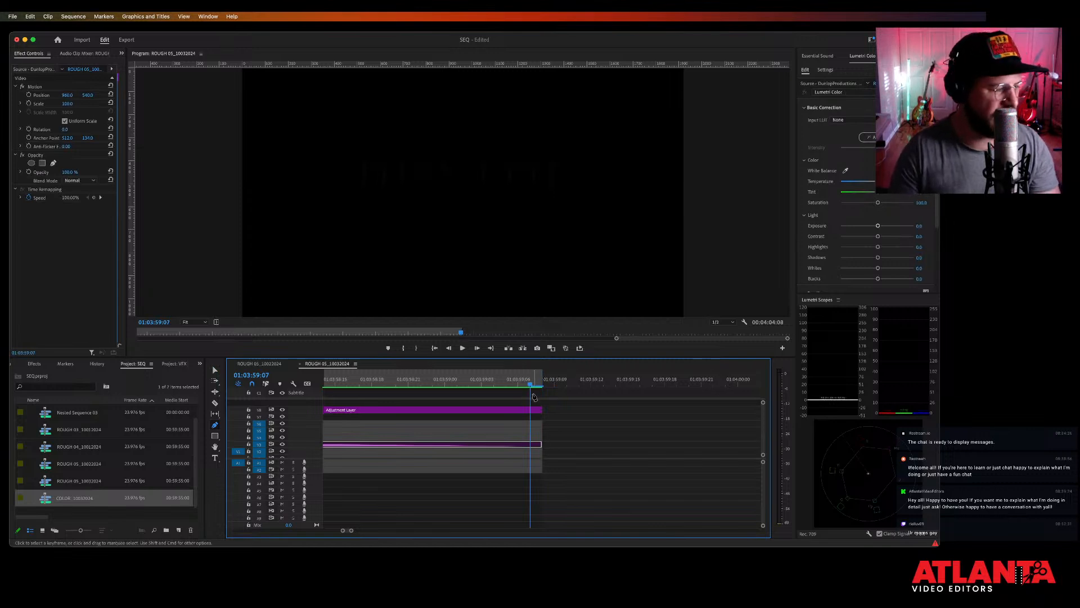
Switch back to the Selection tool and move the playhead to the sequence start at 00:59:55:00.
key("minus")
key("minus")
key("minus")
key("minus")
key("minus")
key("minus")
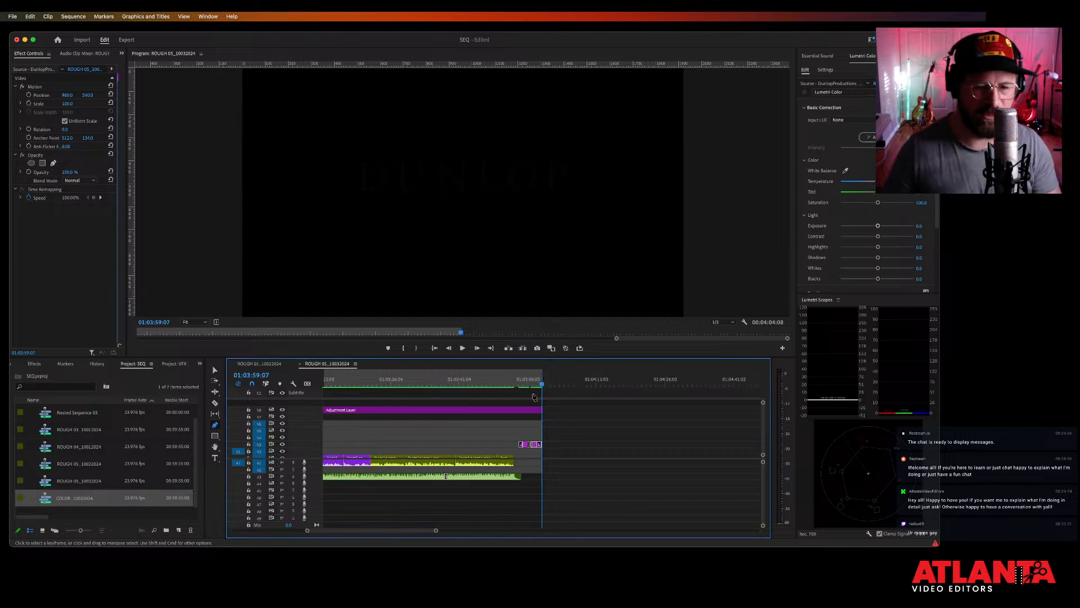
key("minus")
key("minus")
key("minus")
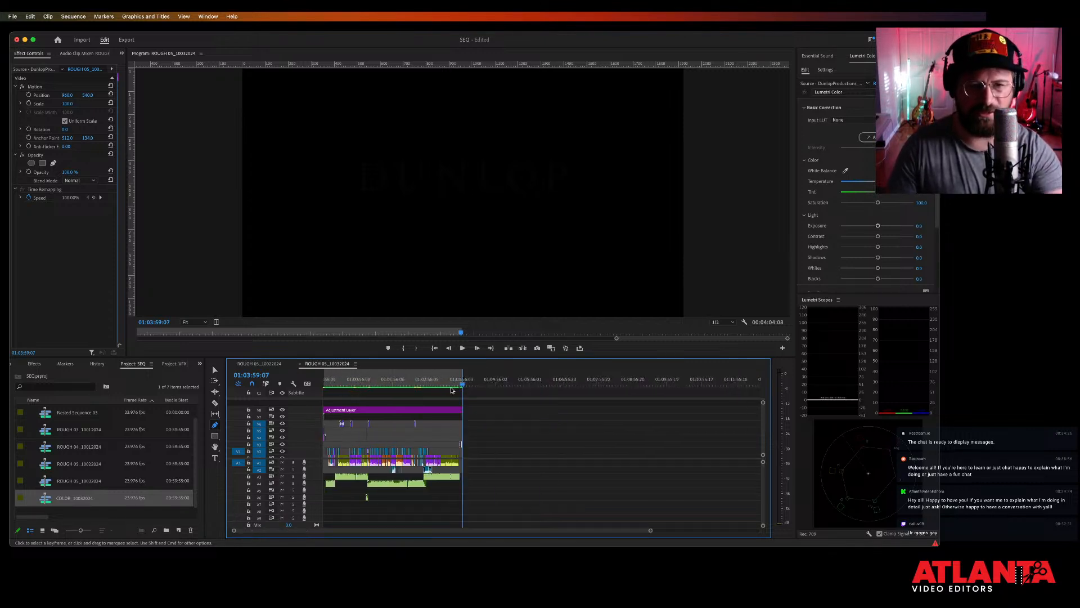
key("v")
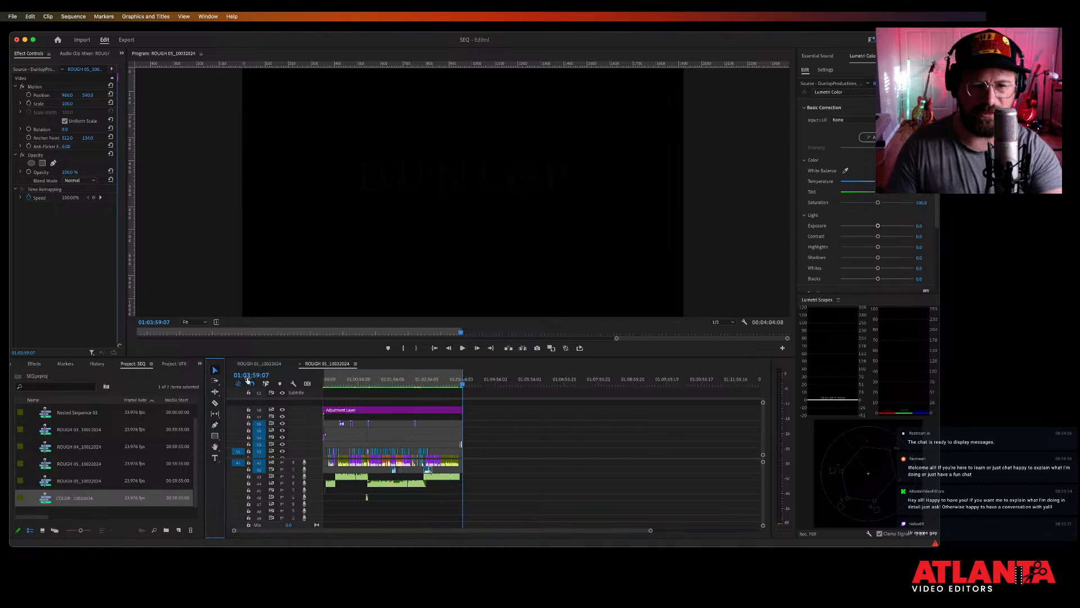
left_click(367, 382)
left_click(324, 384)
key("equal")
key("equal")
key("equal")
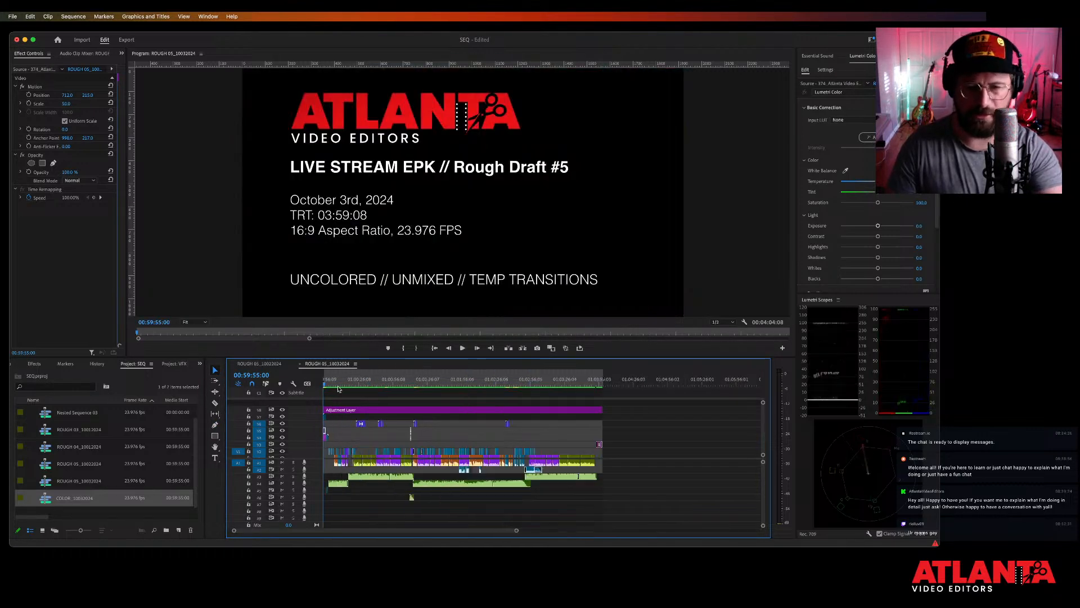
key("minus")
key("minus")
key("minus")
key("equal")
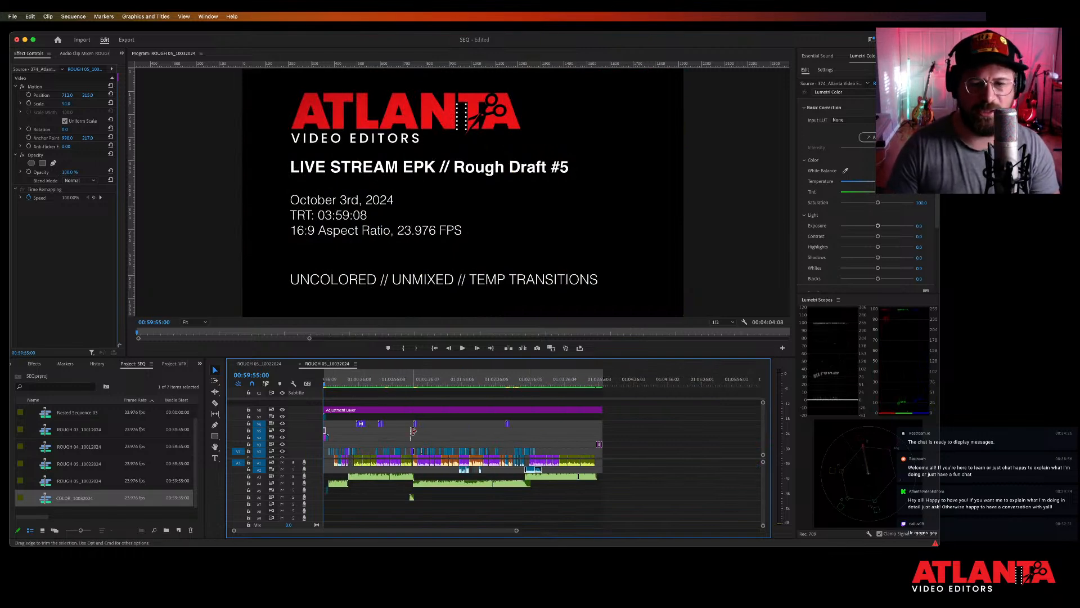
Place the In point at the first footage clip after the countdown leader and check the In-to-Out duration against the slate's TRT.
key("=")
key("=")
key("=")
key("=")
key("=")
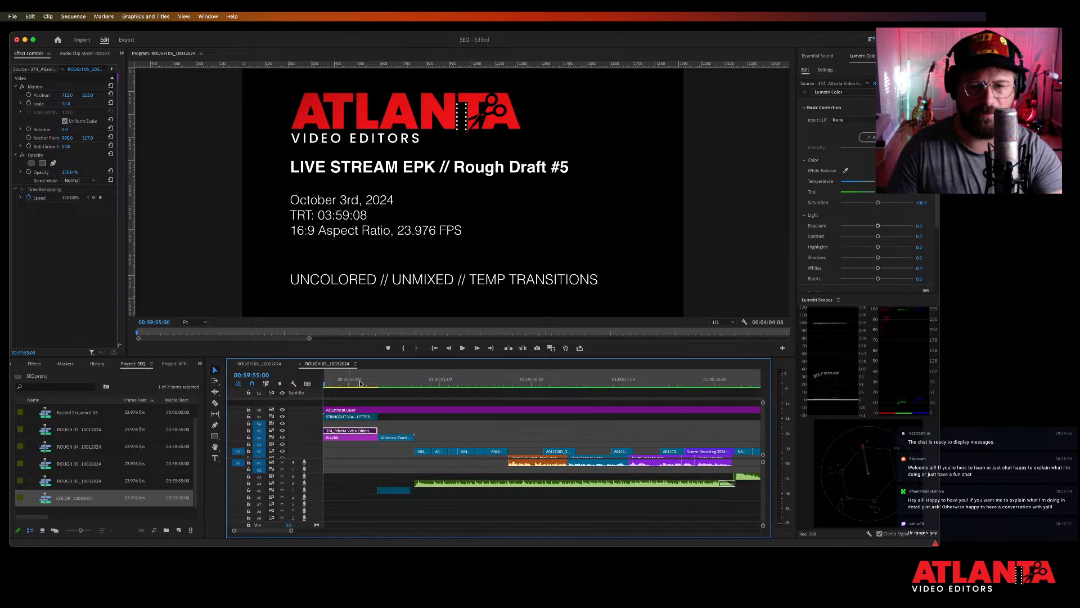
left_click(416, 384)
key("i")
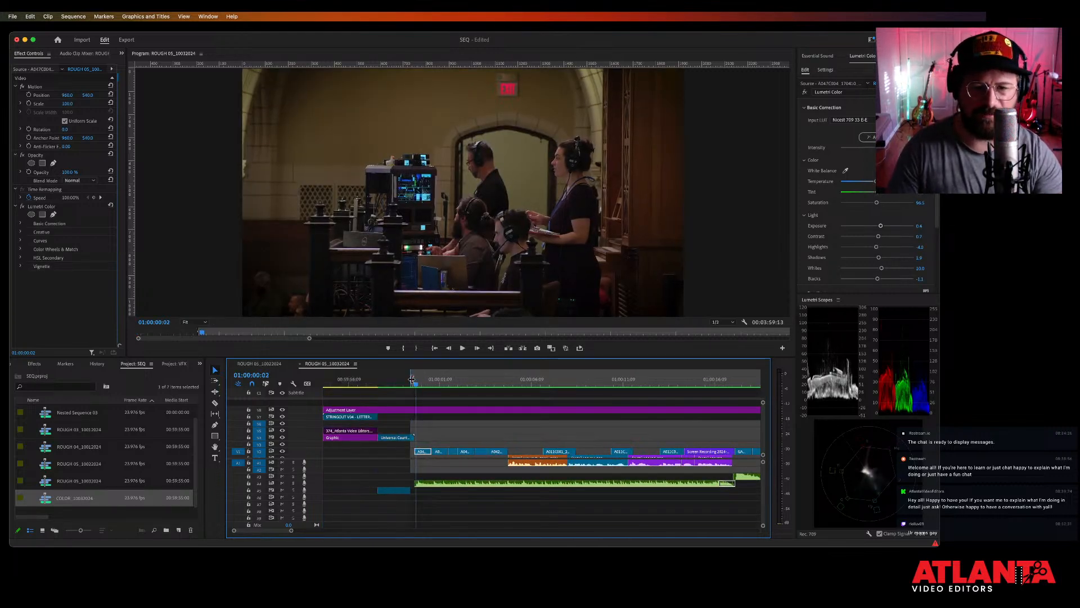
left_click_drag(411, 378, 416, 379)
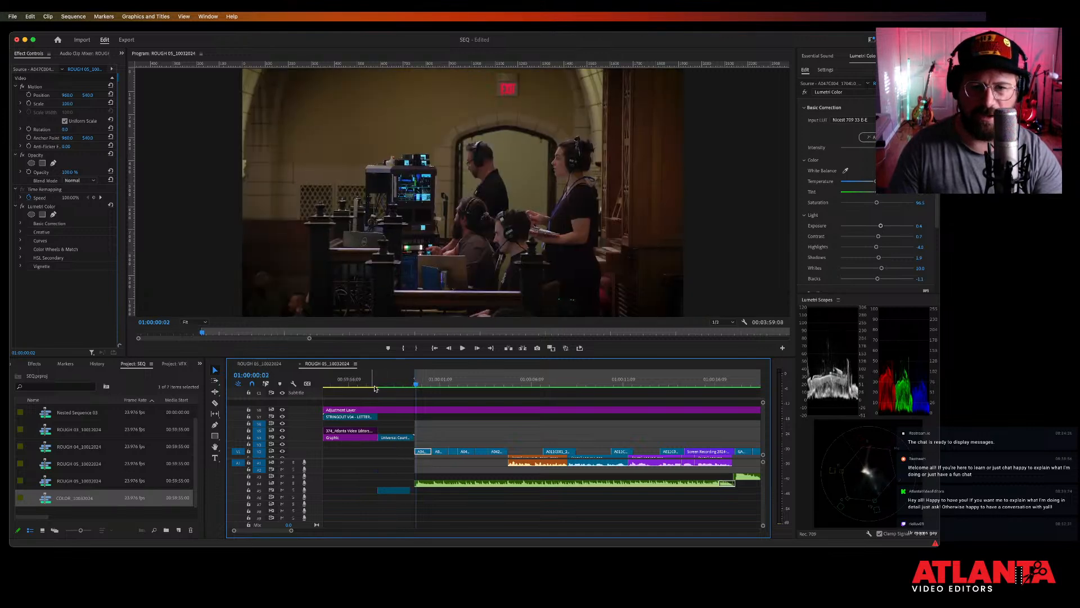
key("minus")
key("minus")
key("minus")
key("minus")
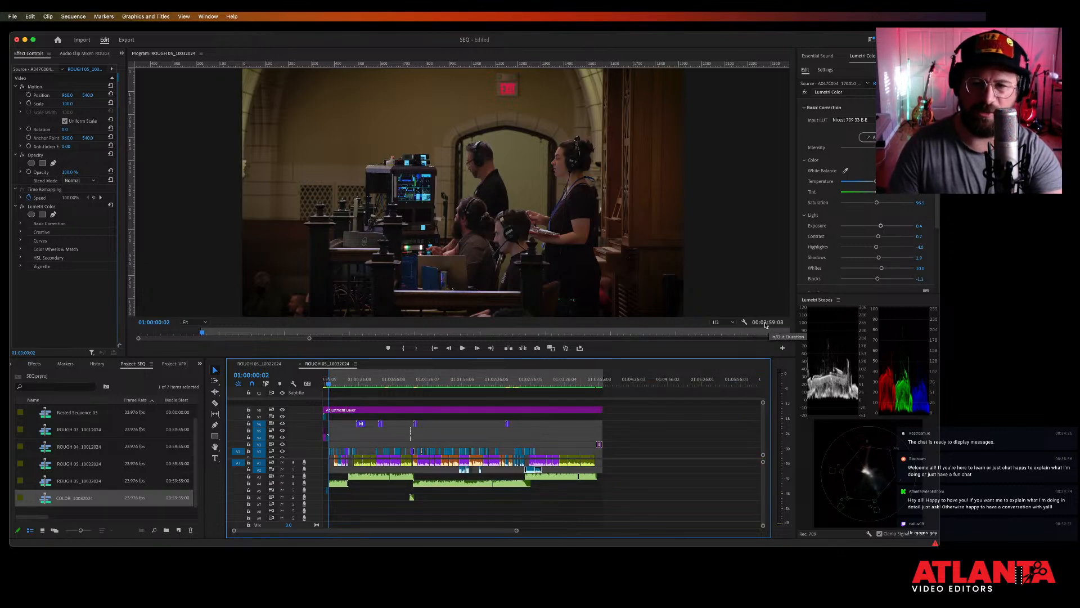
Move the In point back to the start of the slate at the sequence's beginning and save the project.
key("equal")
key("equal")
key("equal")
key("equal")
key("equal")
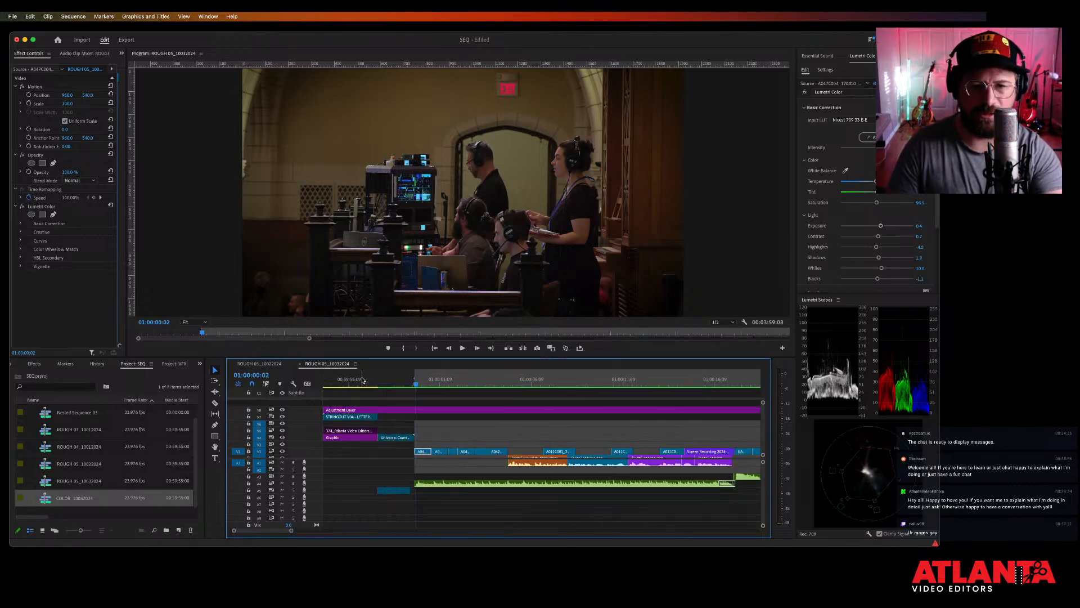
left_click(342, 383)
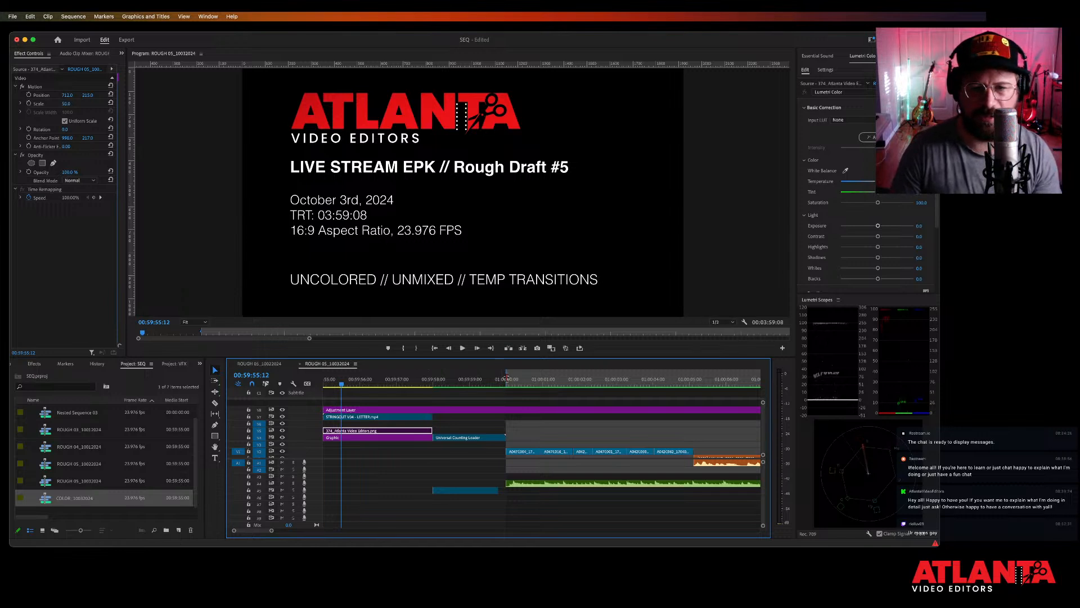
left_click_drag(505, 383, 324, 384)
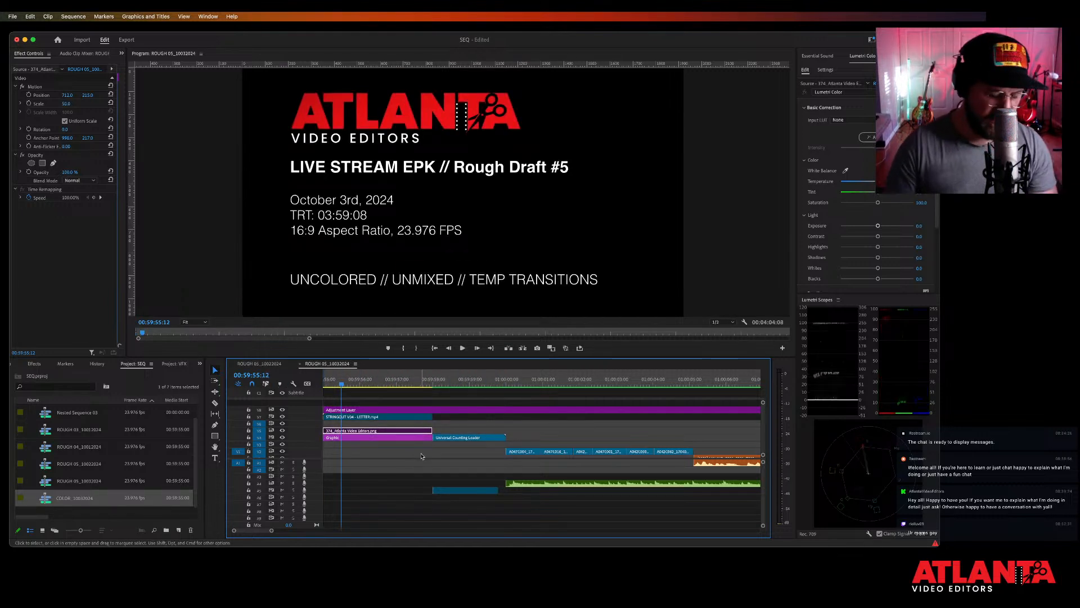
key("super+s")
scroll(421, 456, "down", 10)
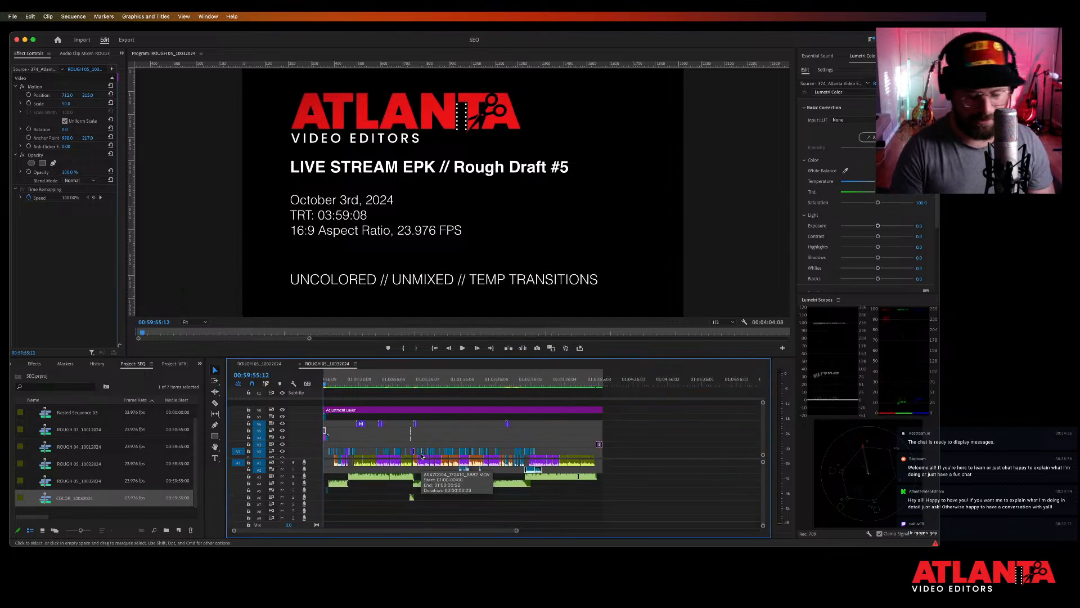
Export the In/Out range as the H.264 file ROUGH 05_10032024.mp4, accepting the offline media in it.
key("super+m")
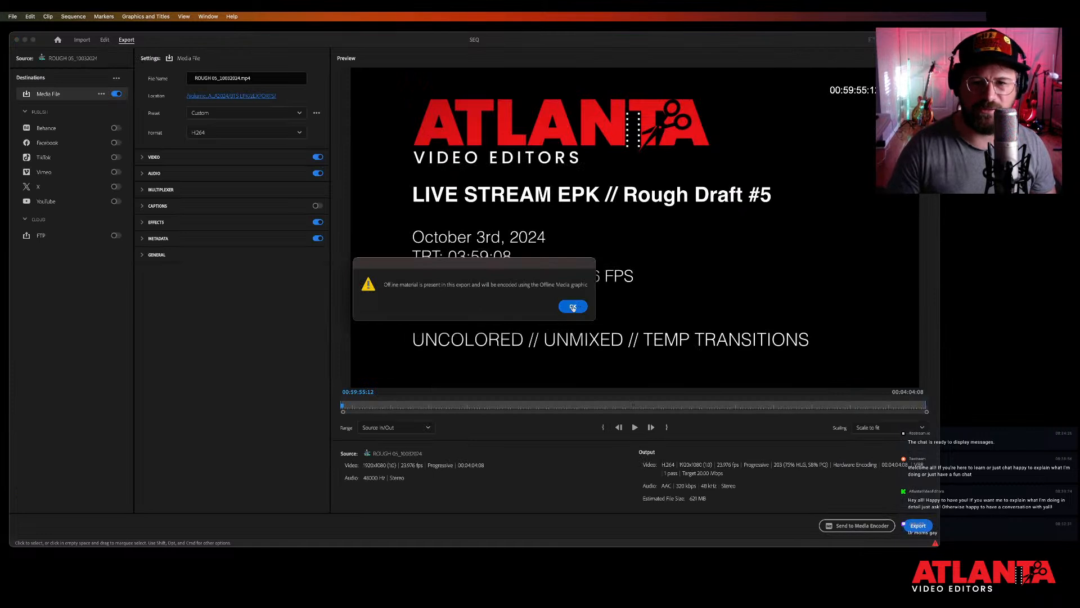
left_click(573, 310)
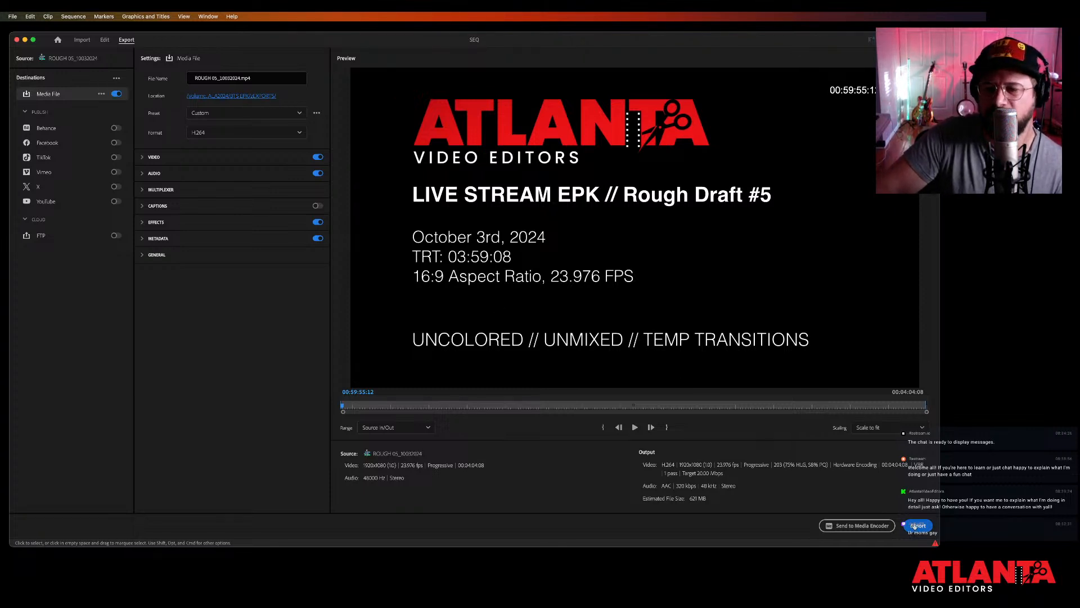
left_click(918, 526)
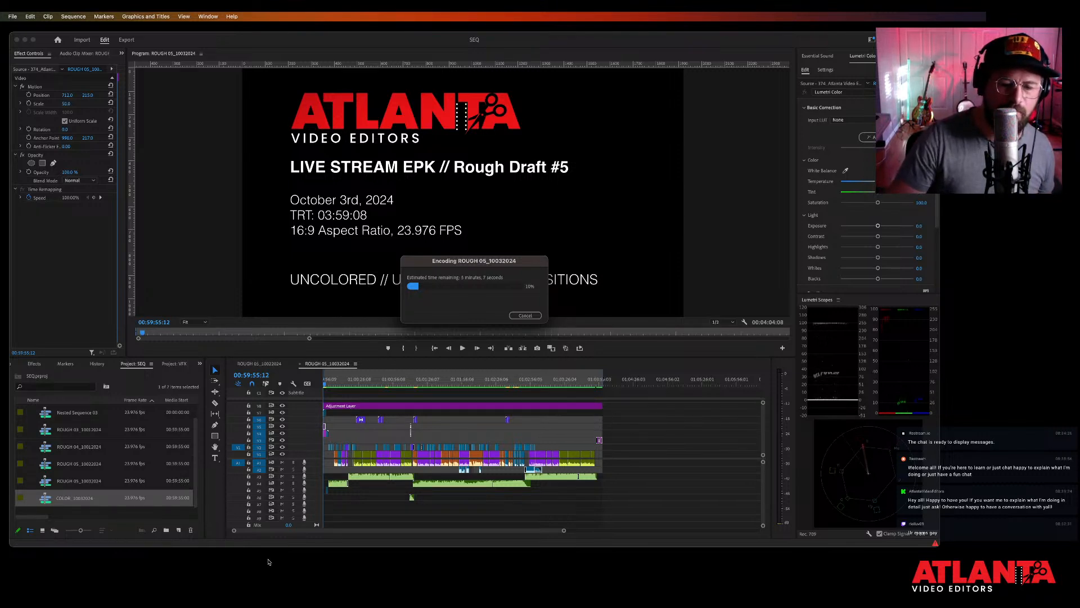
left_click(240, 577)
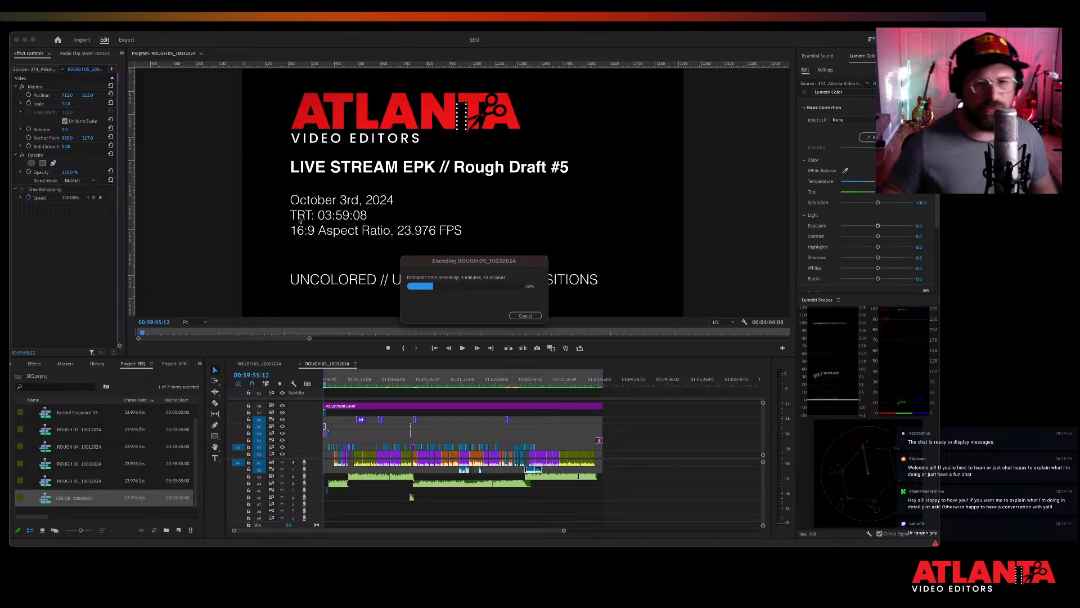
left_click(308, 569)
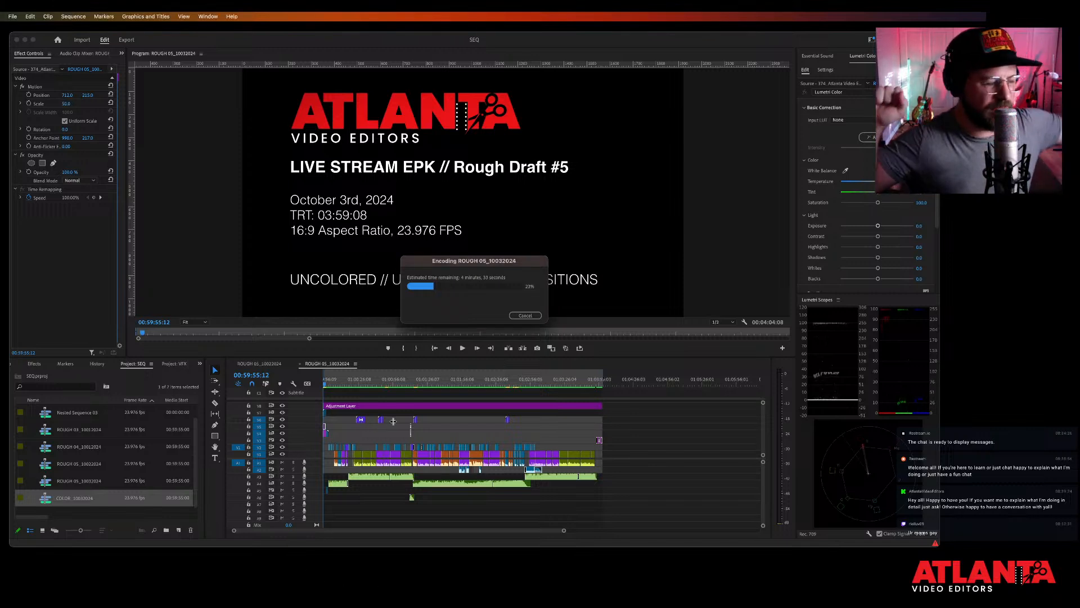
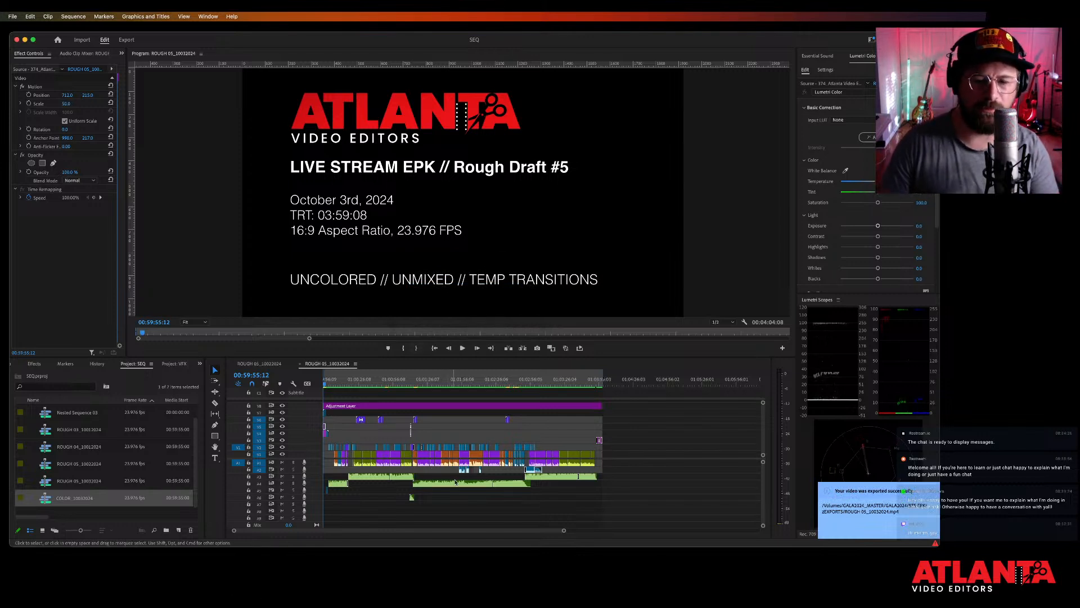
left_click(234, 593)
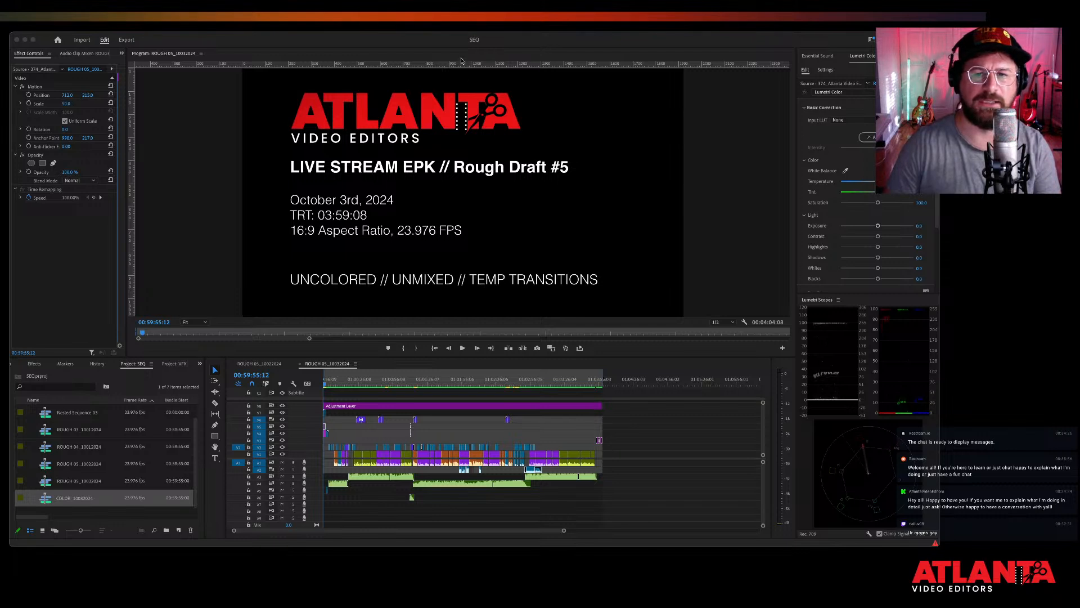
left_click(34, 233)
left_click(207, 16)
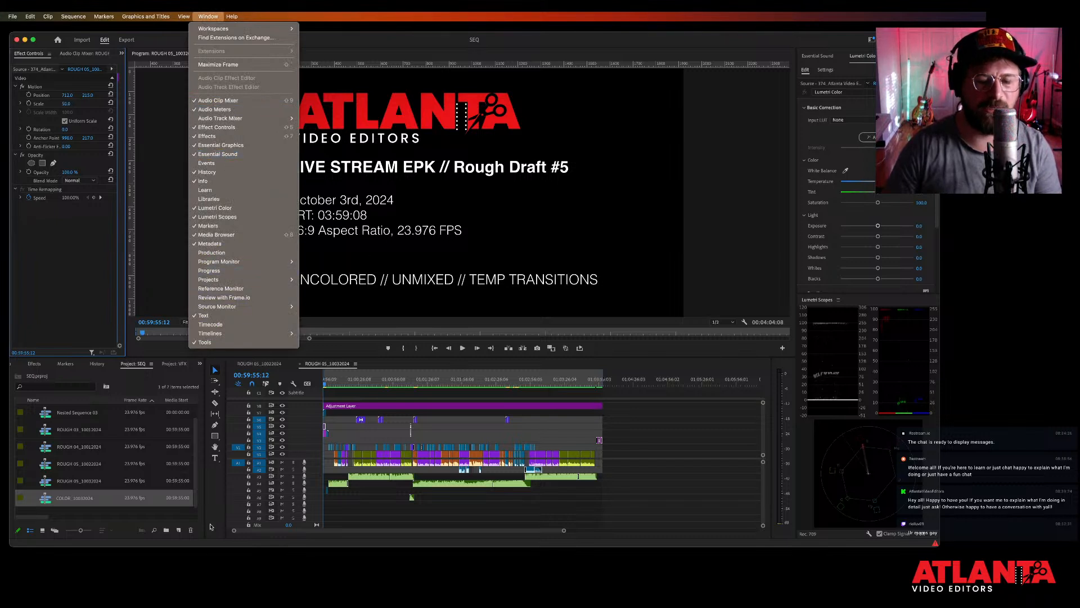
left_click(225, 582)
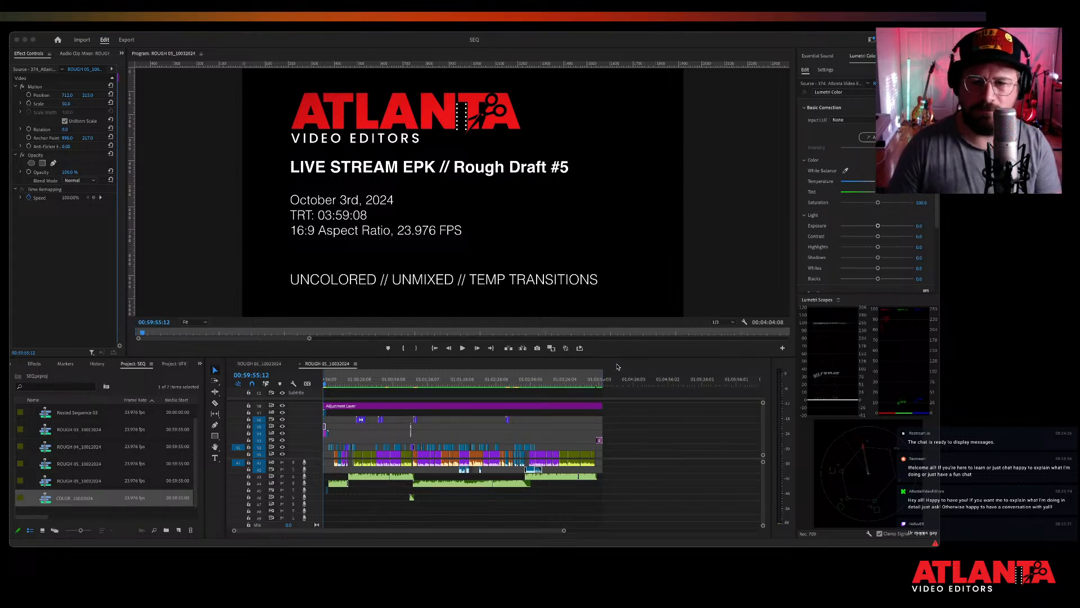
left_click_drag(618, 366, 360, 347)
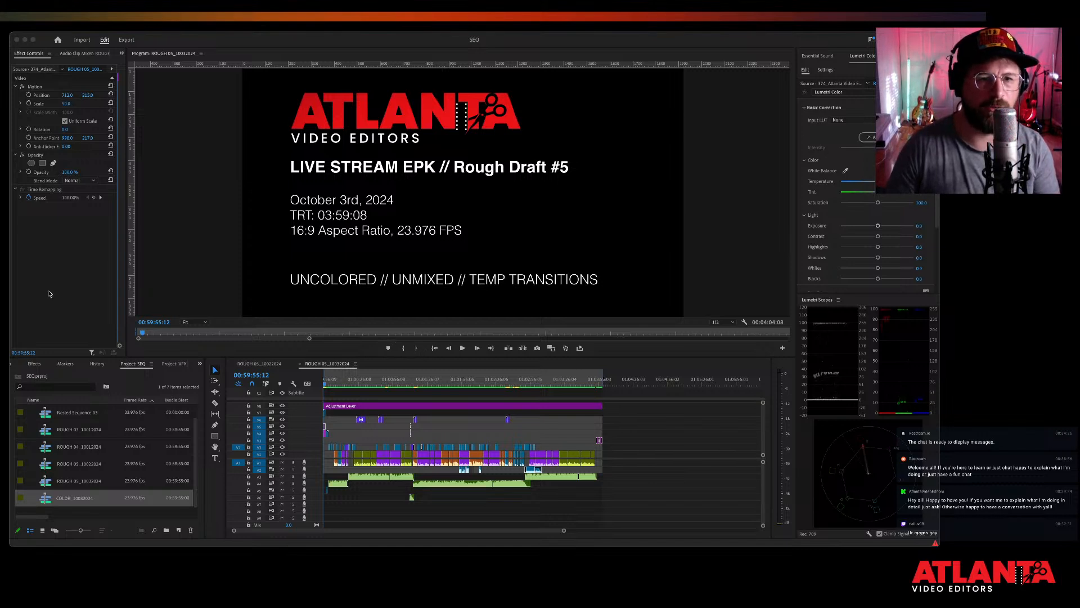
Save and close the SEQ project and open the MR ROGERS project from the recent files.
key("super+s")
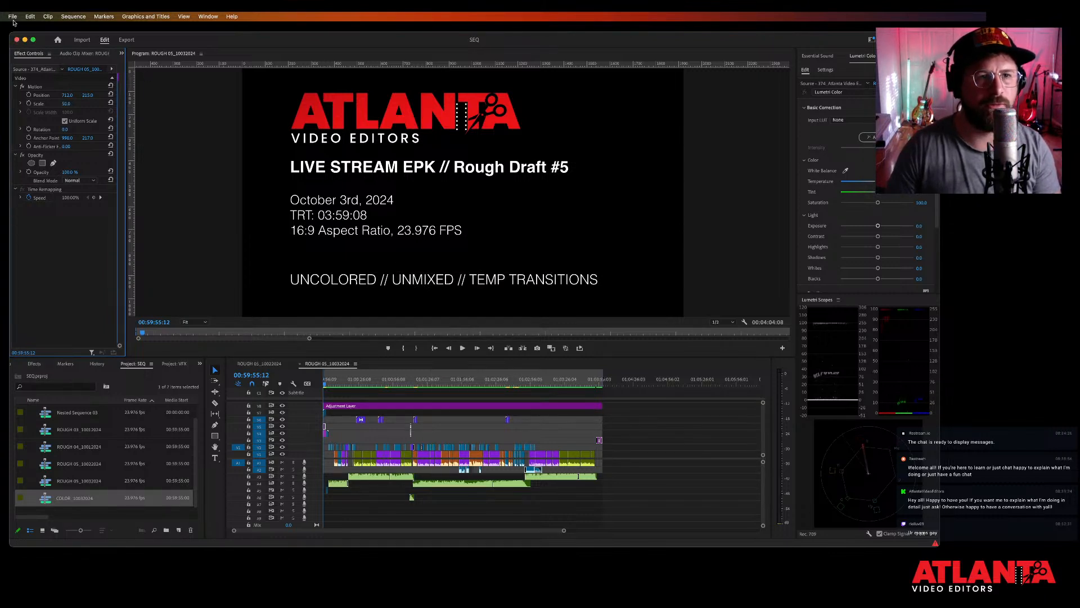
left_click(16, 39)
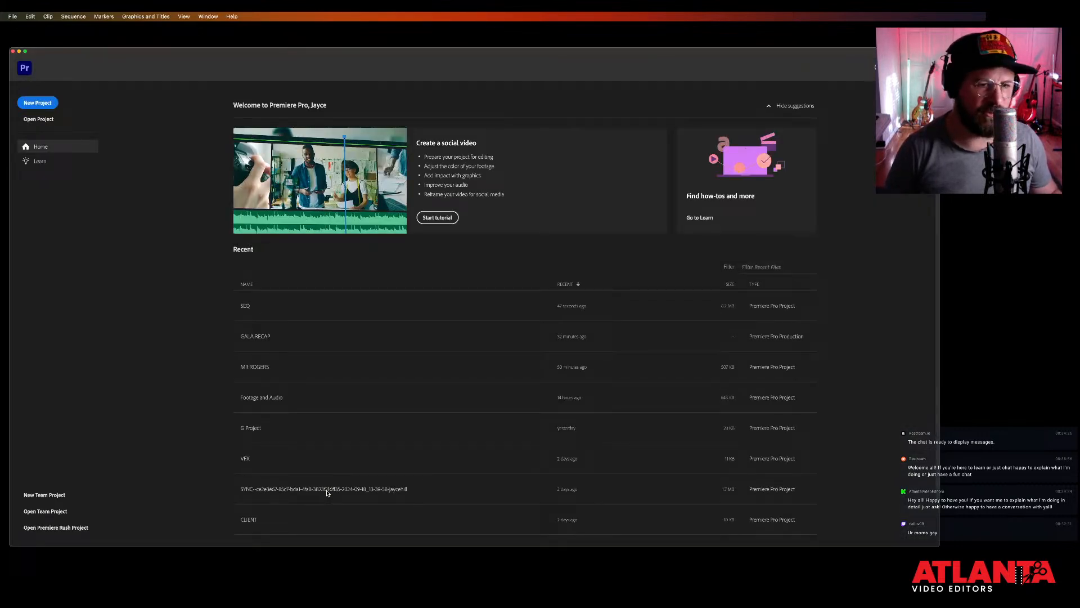
scroll(326, 475, "down", 1)
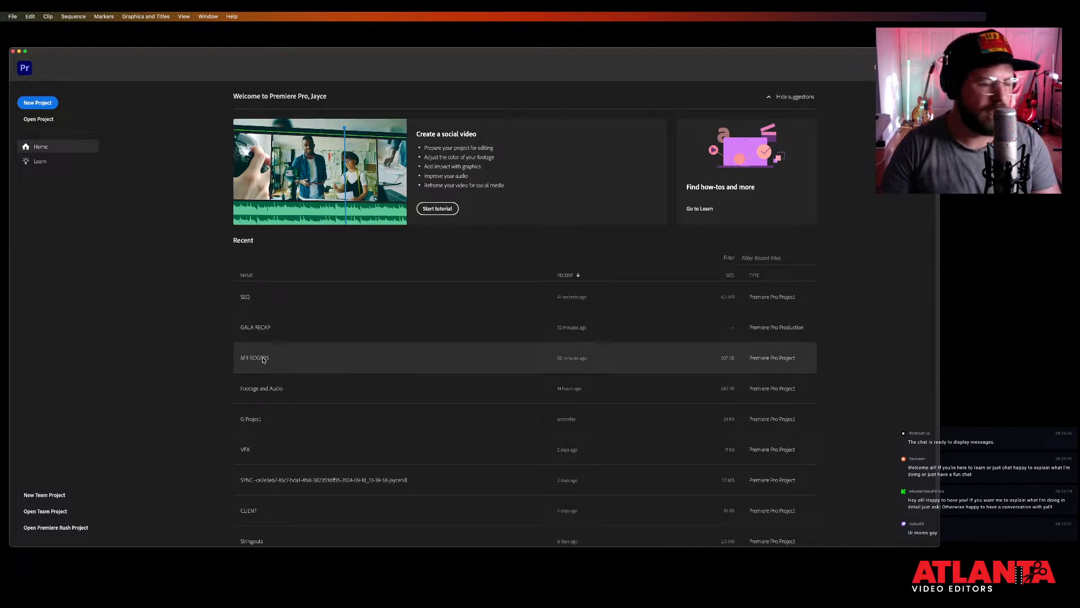
left_click(263, 359)
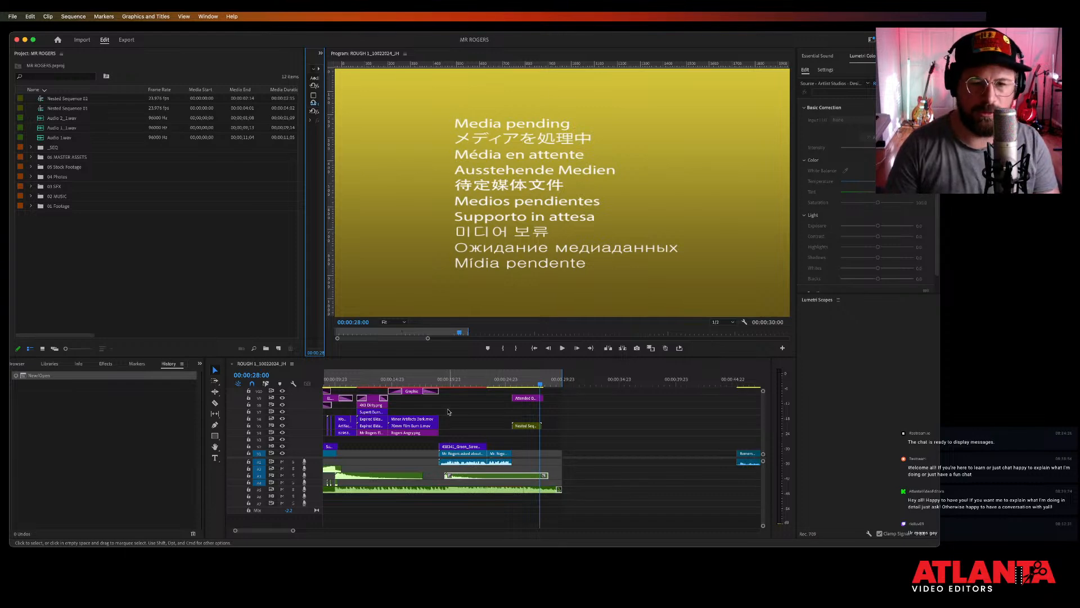
Return the playhead to the sequence start, render the In to Out range, and play the rendered spot through to its end.
left_click(378, 385)
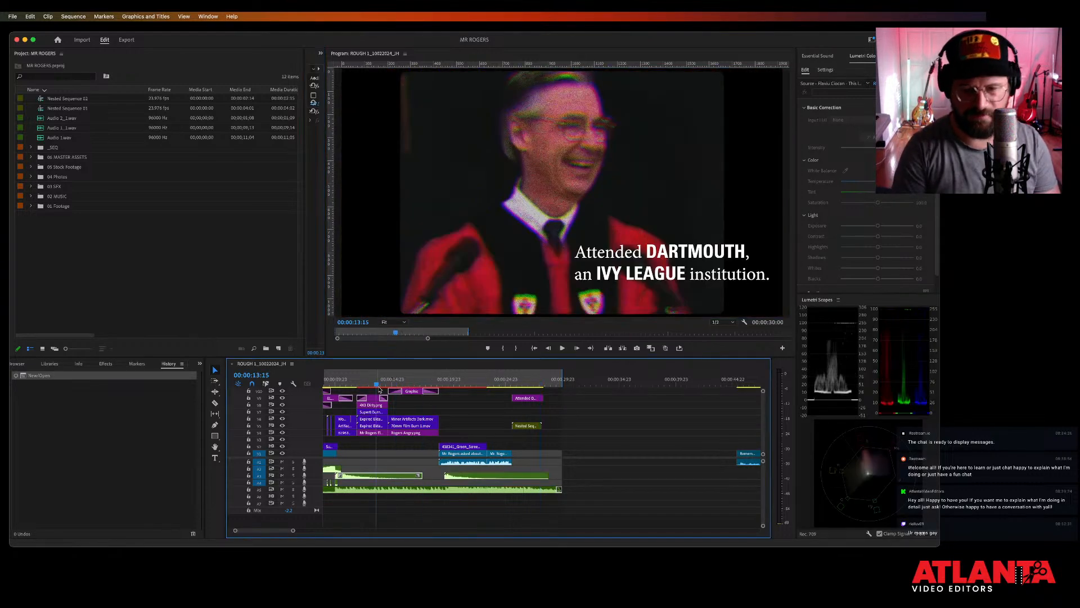
key("Home")
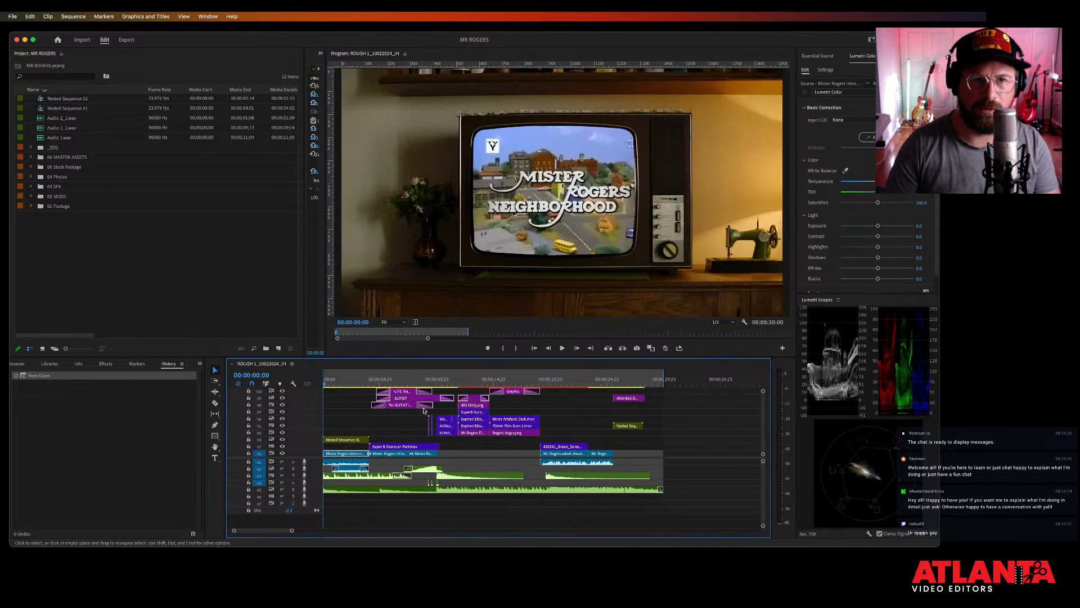
left_click(79, 19)
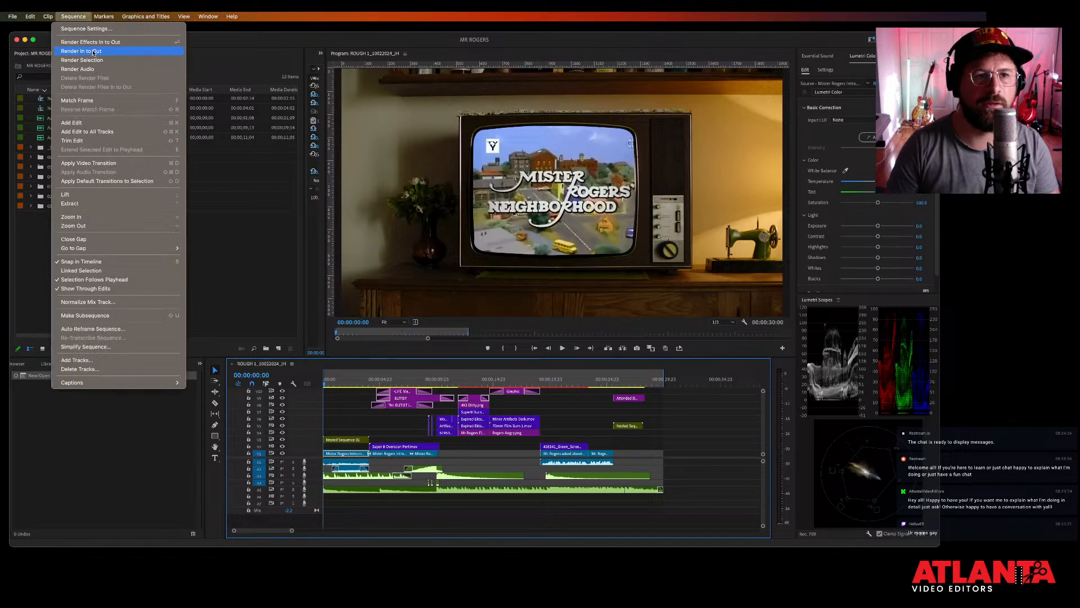
left_click(94, 51)
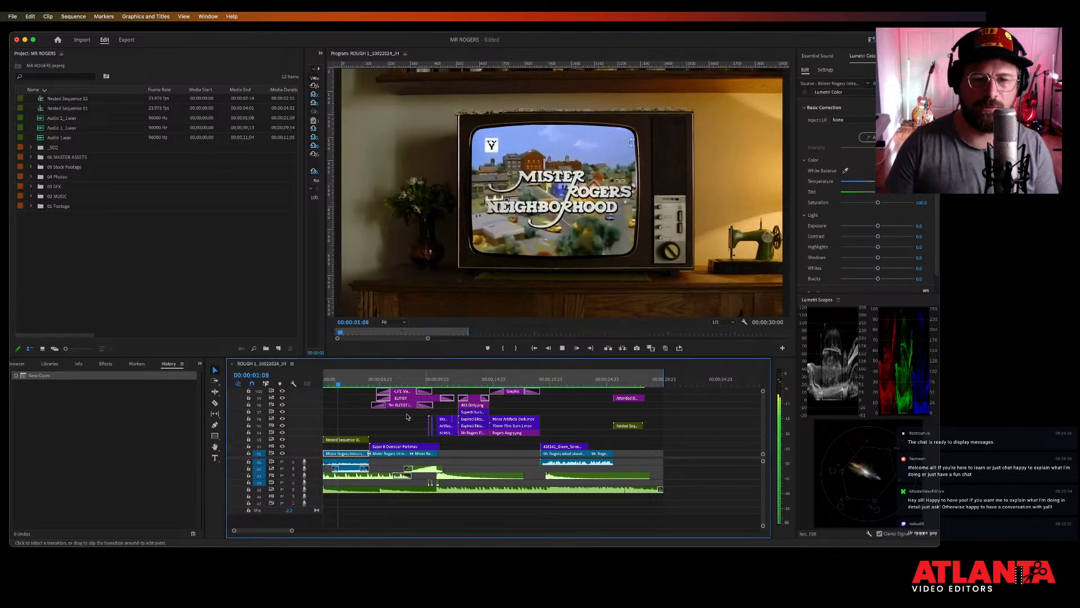
scroll(402, 436, "up", 2)
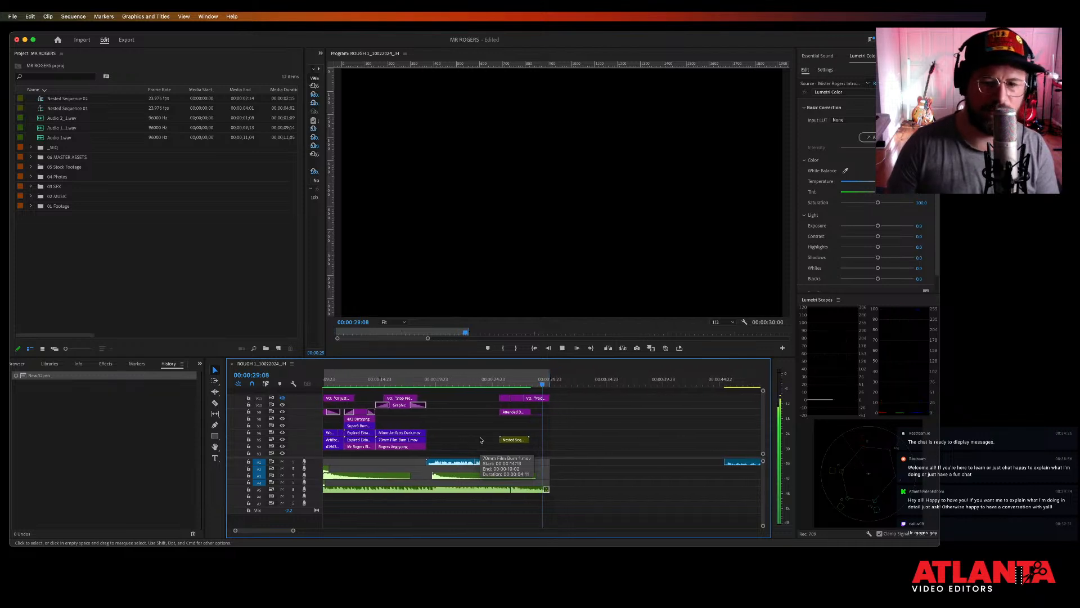
key("space")
Move the last music clip slightly later, extend its start back to the preceding music clip, and apply an audio transition at the cut.
key("equal")
key("equal")
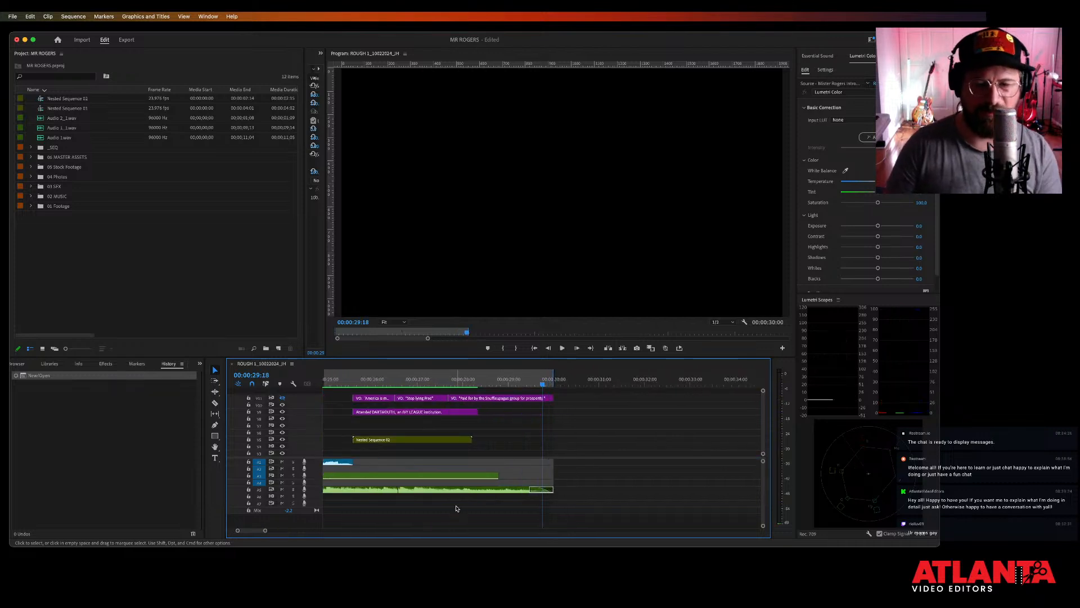
double_click(413, 491)
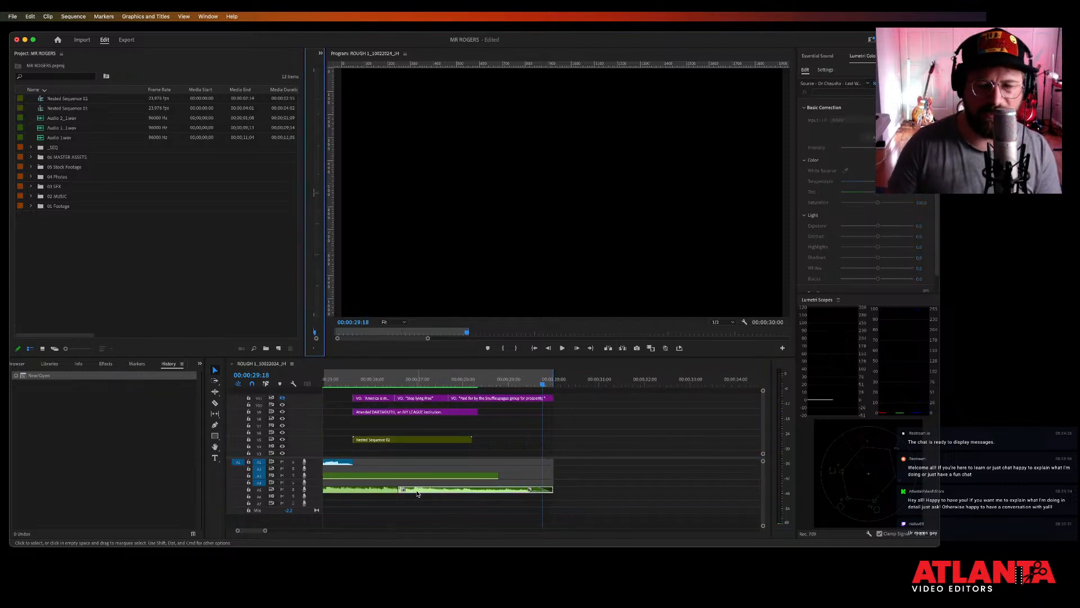
left_click_drag(426, 493, 423, 491)
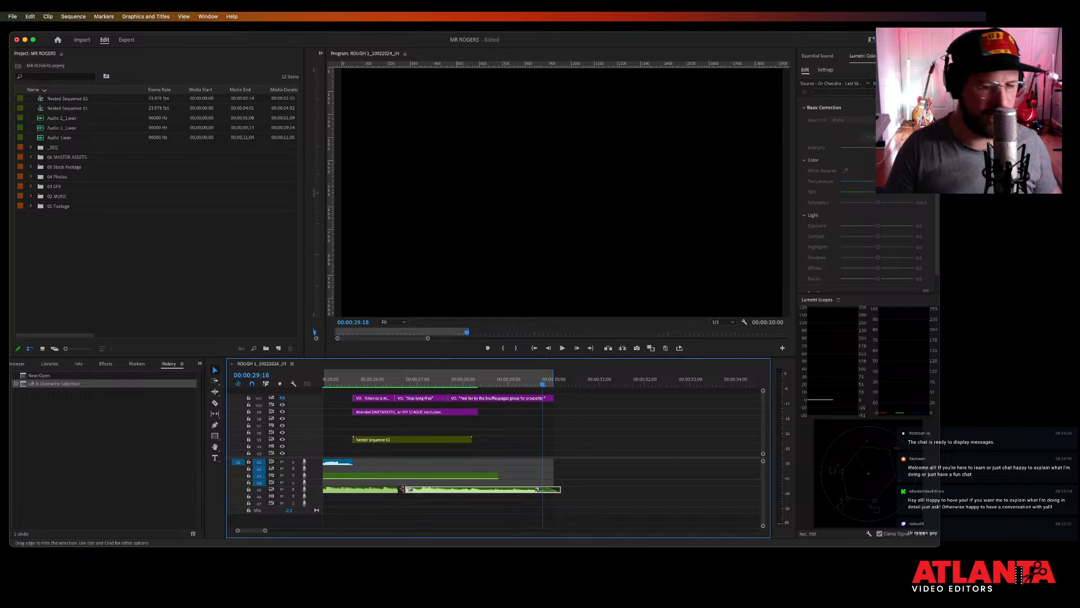
left_click_drag(401, 490, 398, 490)
Lengthen the crossfade between the last two music clips in two stages, playing back the ending to check each version.
left_click(360, 379)
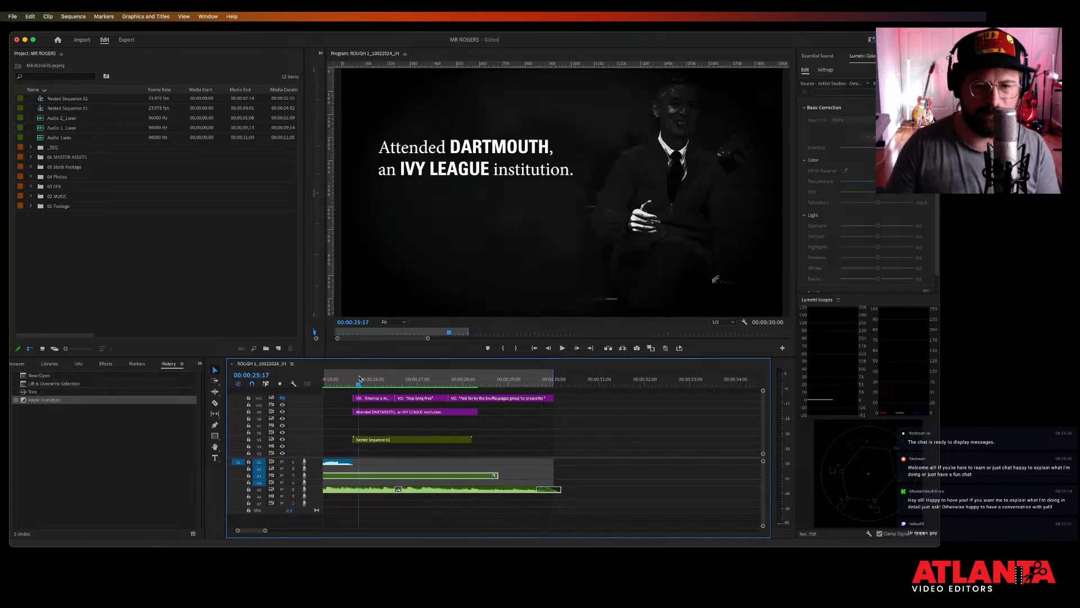
key("space")
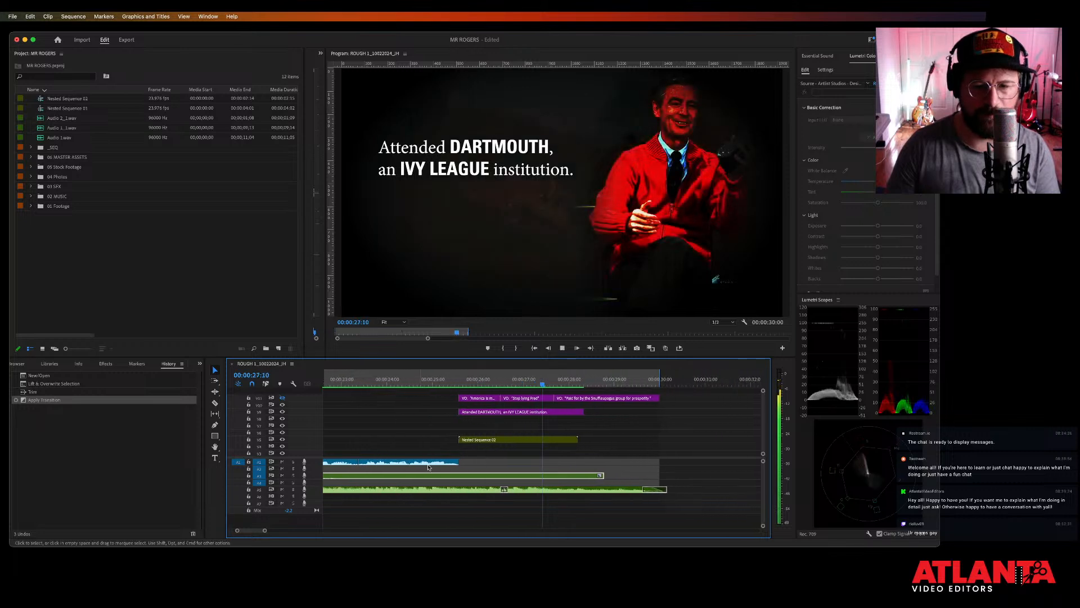
key("space")
left_click_drag(489, 490, 499, 494)
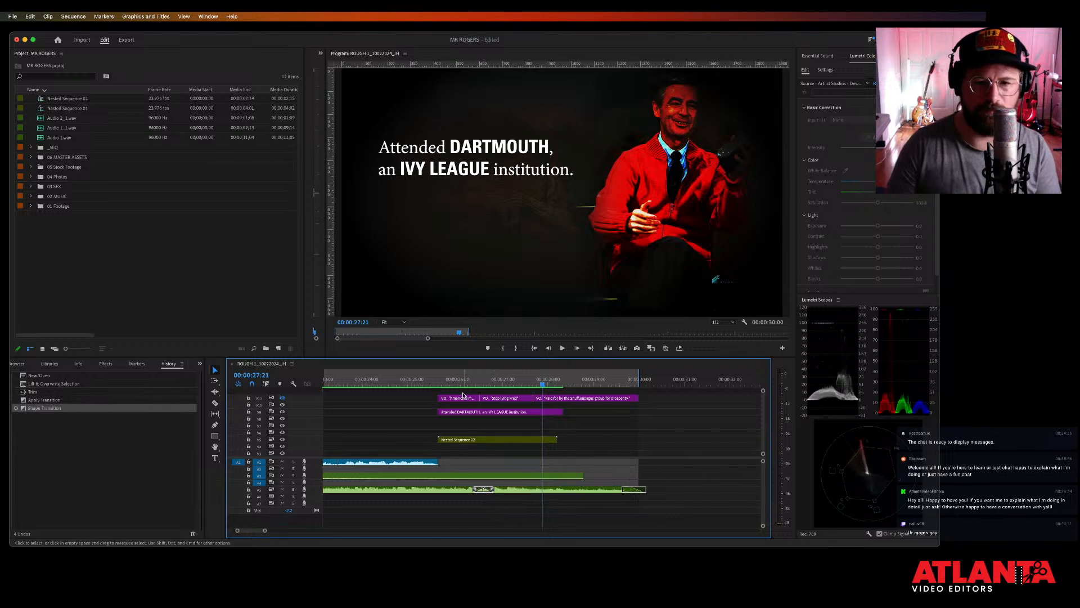
left_click(452, 380)
key("space")
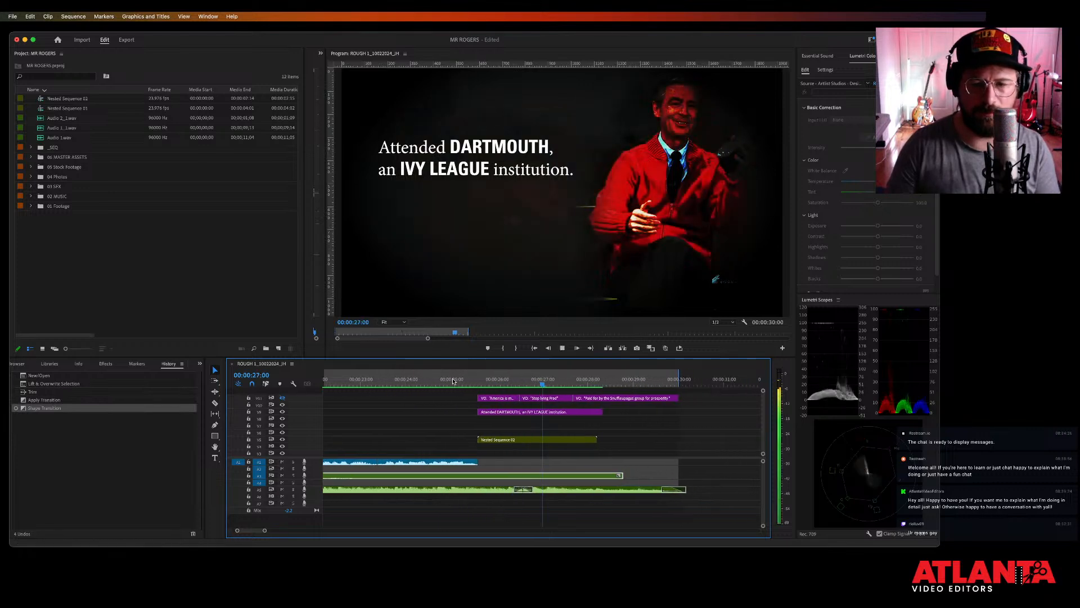
key("space")
left_click_drag(500, 489, 512, 490)
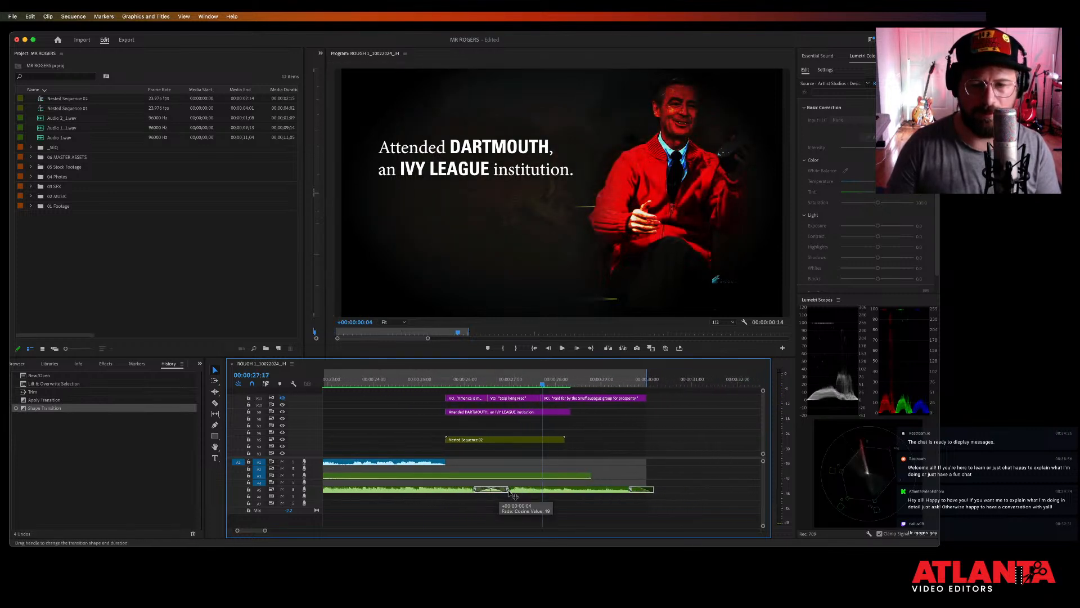
left_click(445, 377)
key("space")
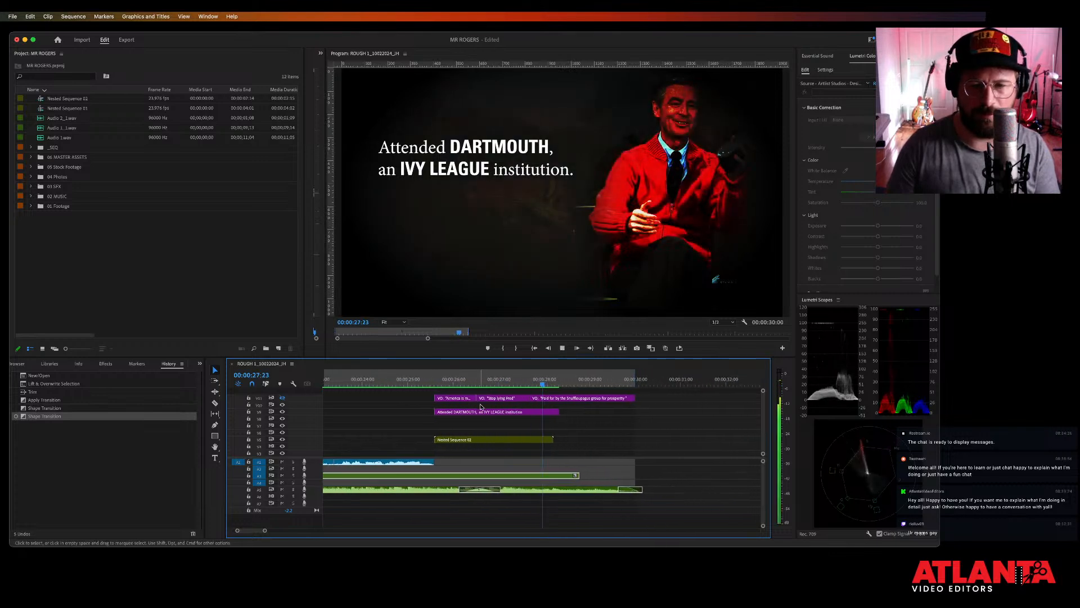
key("space")
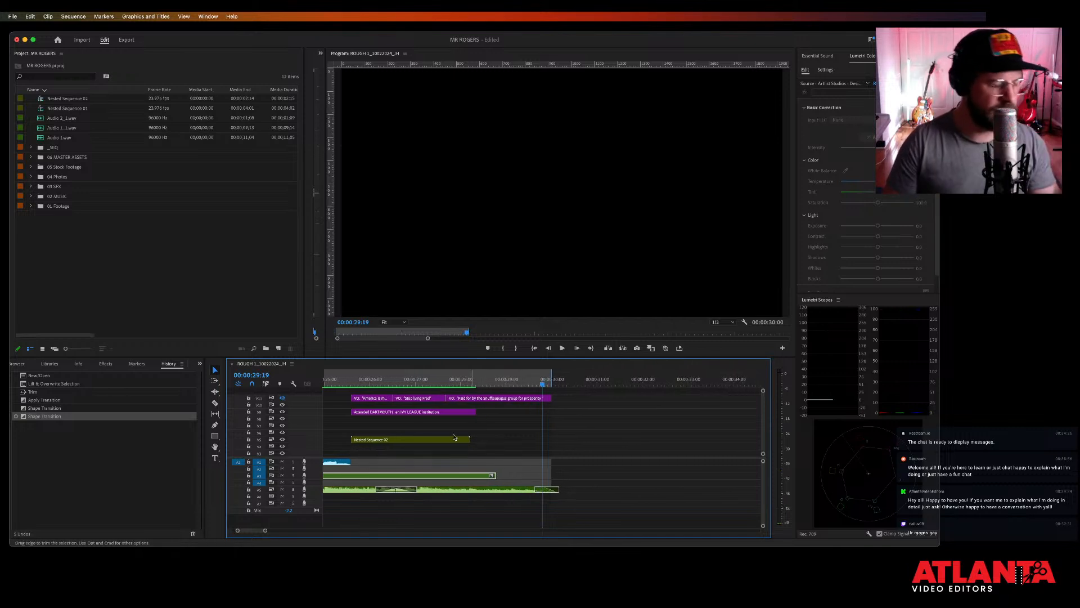
Deselect the clips and place the playhead at 00:00:27:02 on the closing Dartmouth title to review the end screen.
left_click(498, 516)
key("minus")
key("minus")
key("minus")
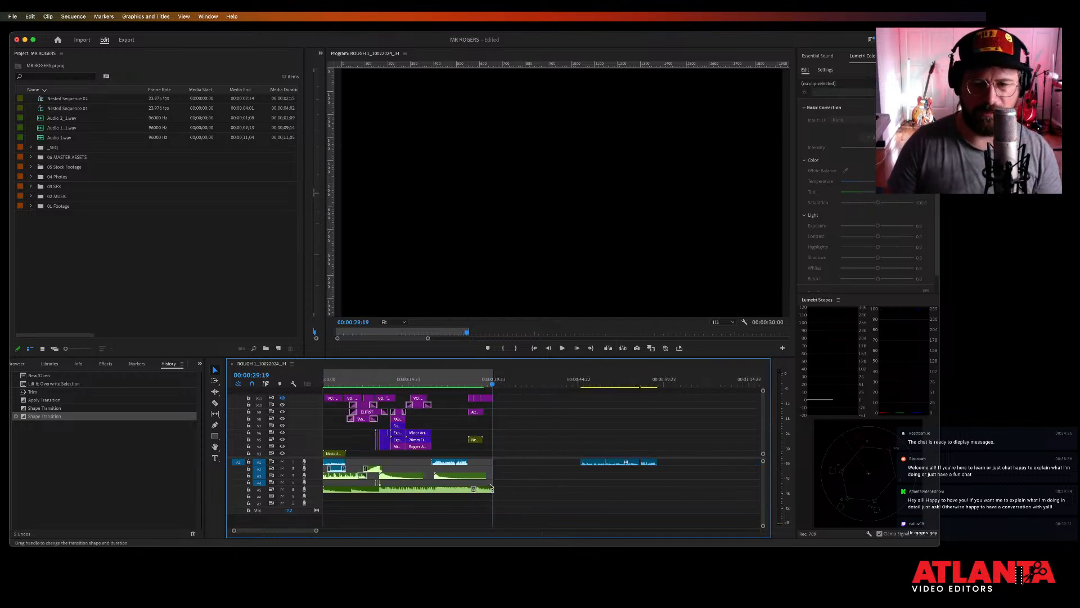
scroll(479, 451, "down", 2)
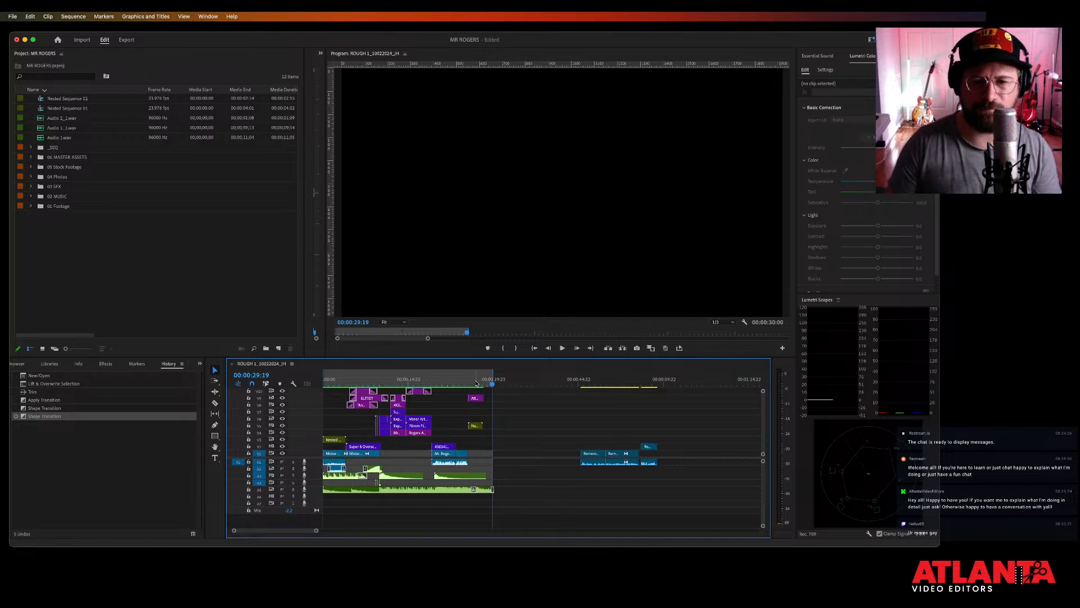
left_click(477, 383)
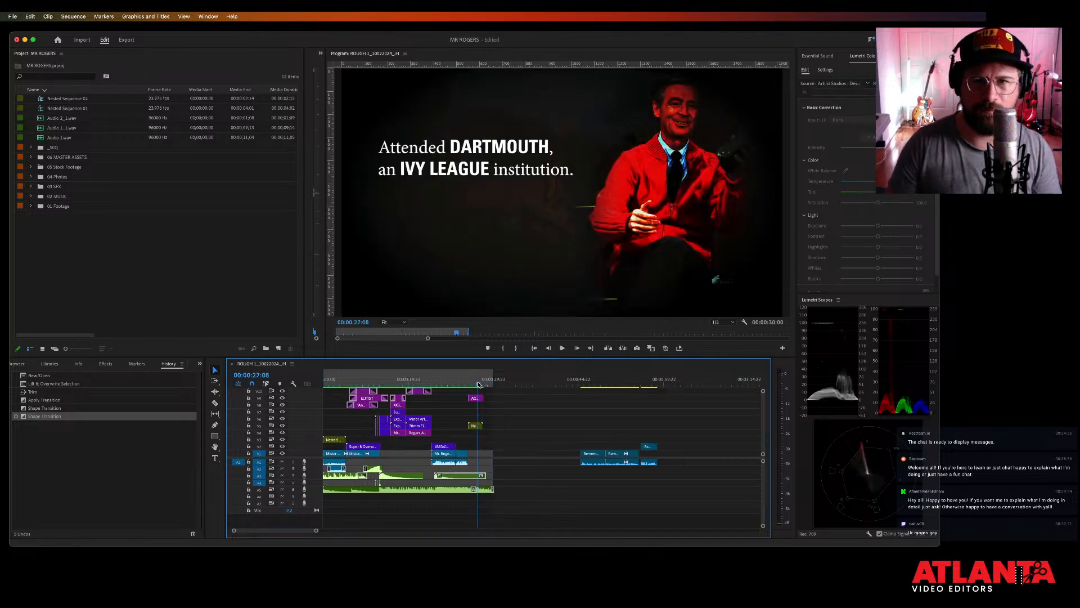
mouse_move(479, 385)
left_mouse_down()
mouse_move(487, 385)
mouse_move(464, 390)
mouse_move(477, 385)
left_mouse_up()
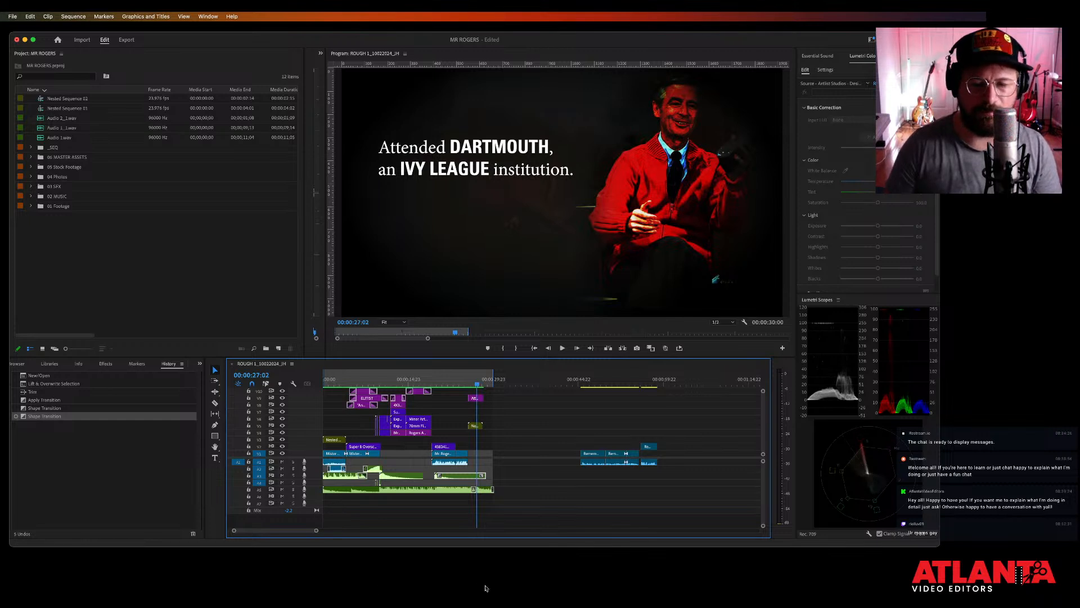
Switch to the browser's YouTube results for "attack ads" and play the video "Stretch" - Obama for America TV Ad.
left_click(228, 581)
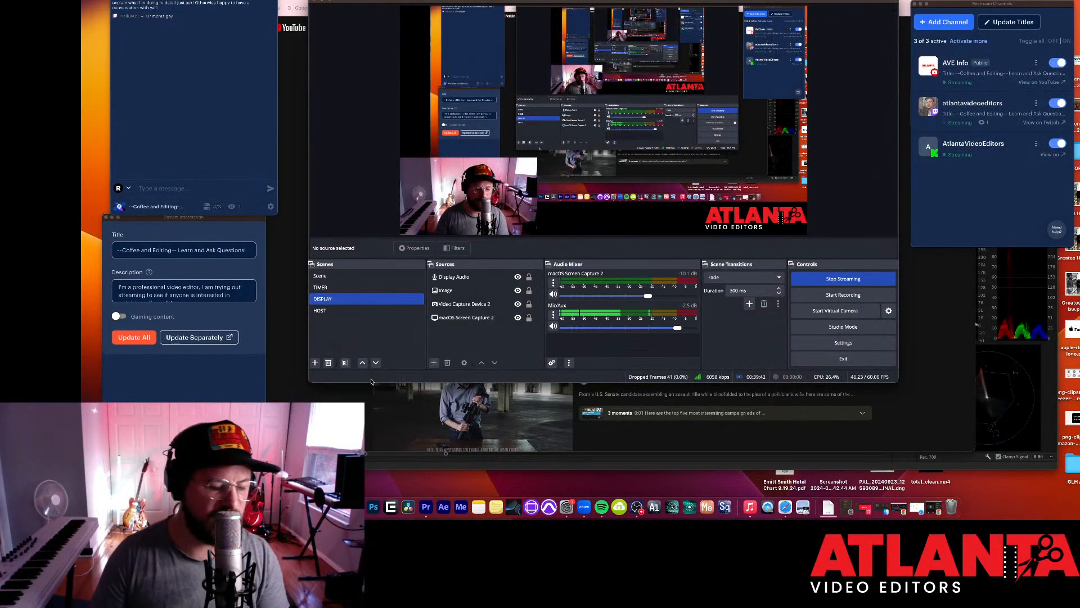
key("super+Tab")
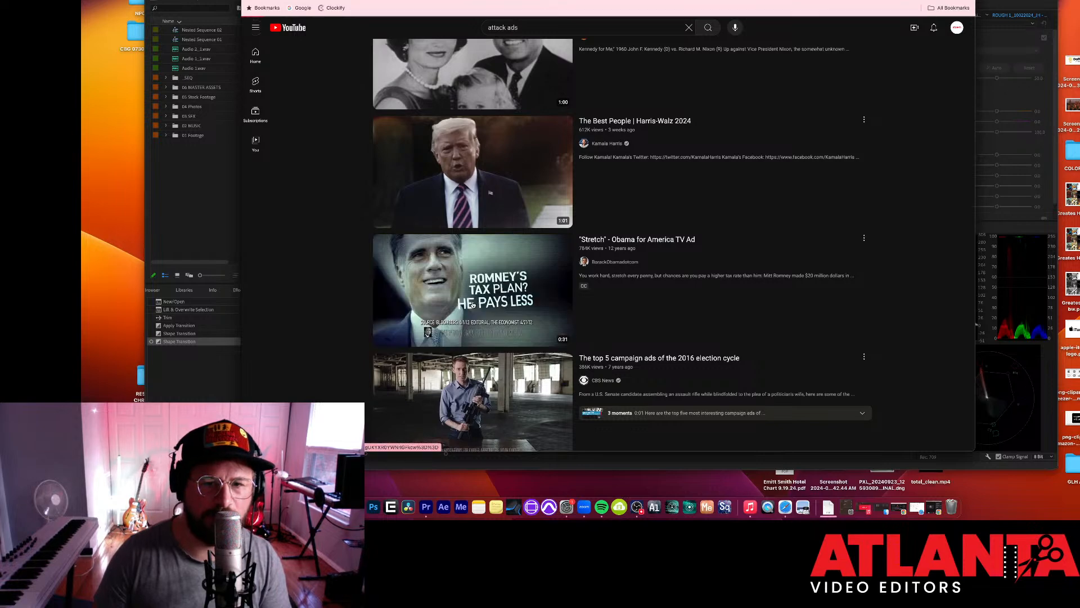
left_click(473, 304)
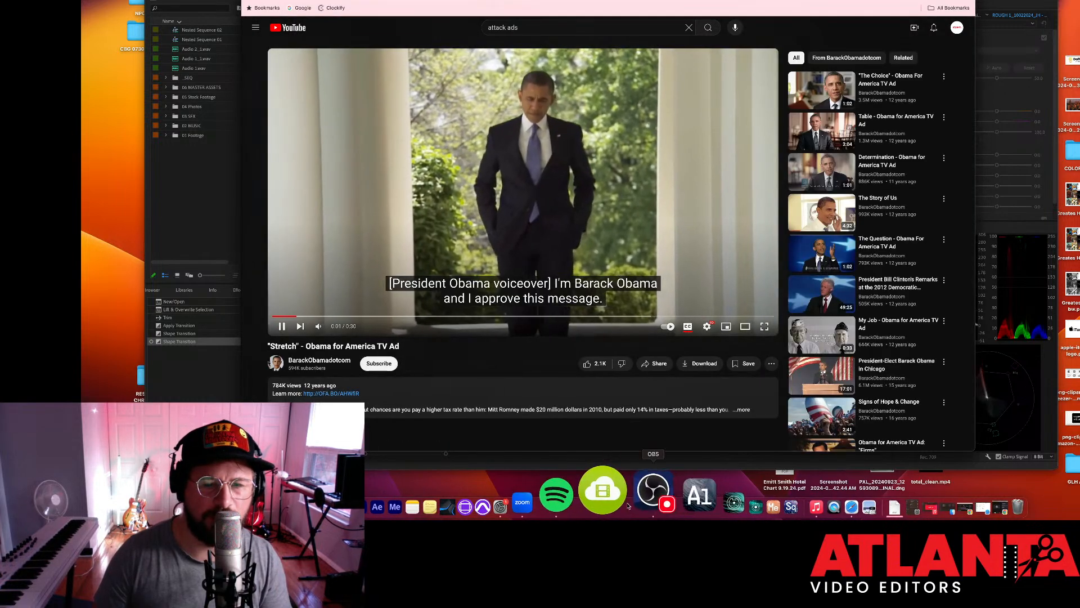
left_click(632, 504)
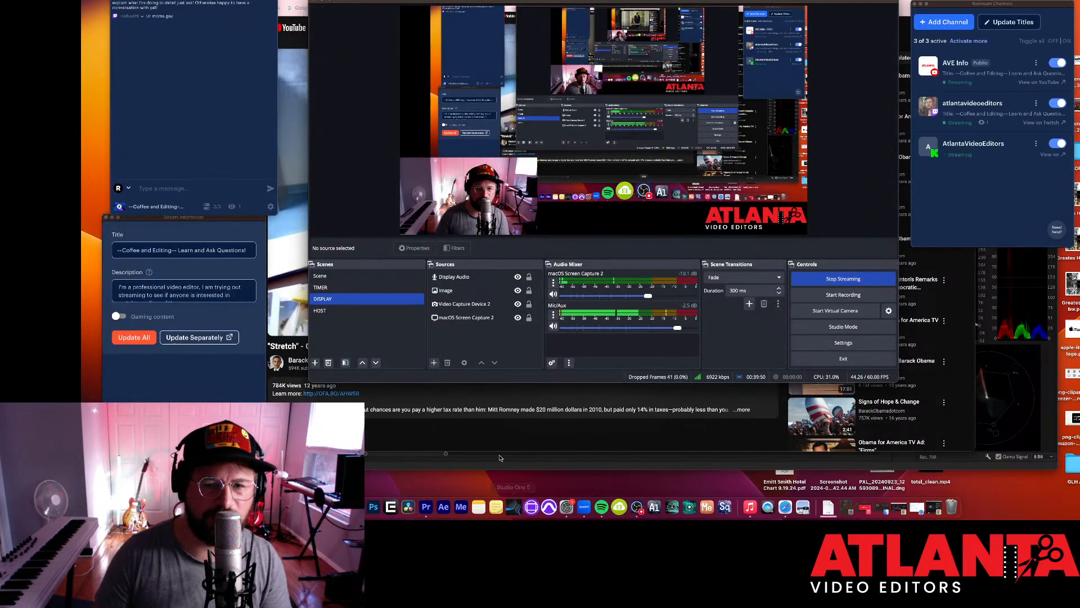
left_click(490, 427)
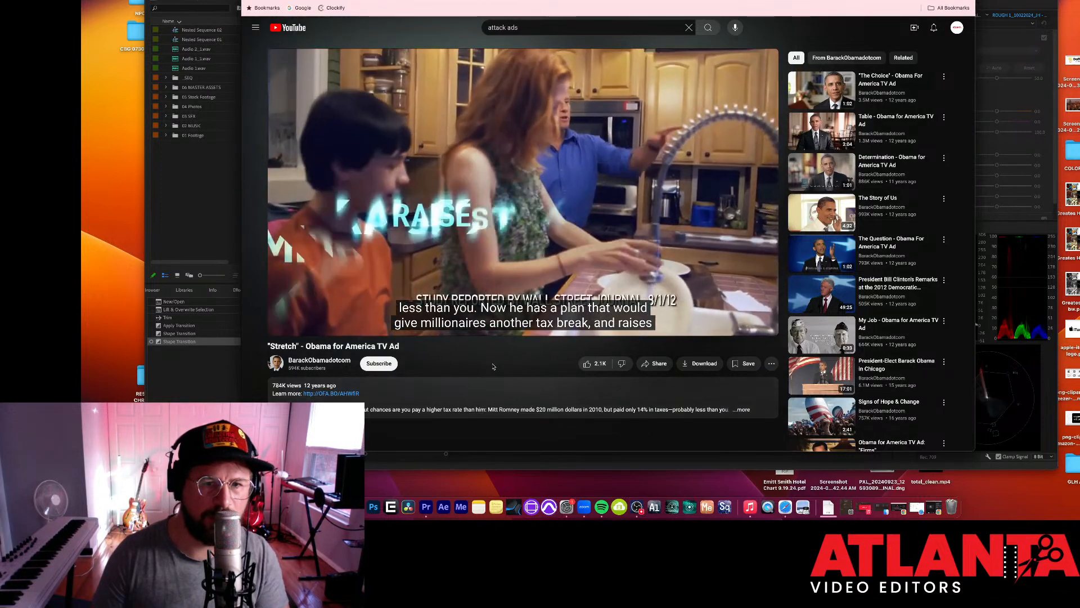
Skip the ad to about 0:21 and pause it on the "Raises taxes on middle class families" text graphic.
mouse_move(518, 322)
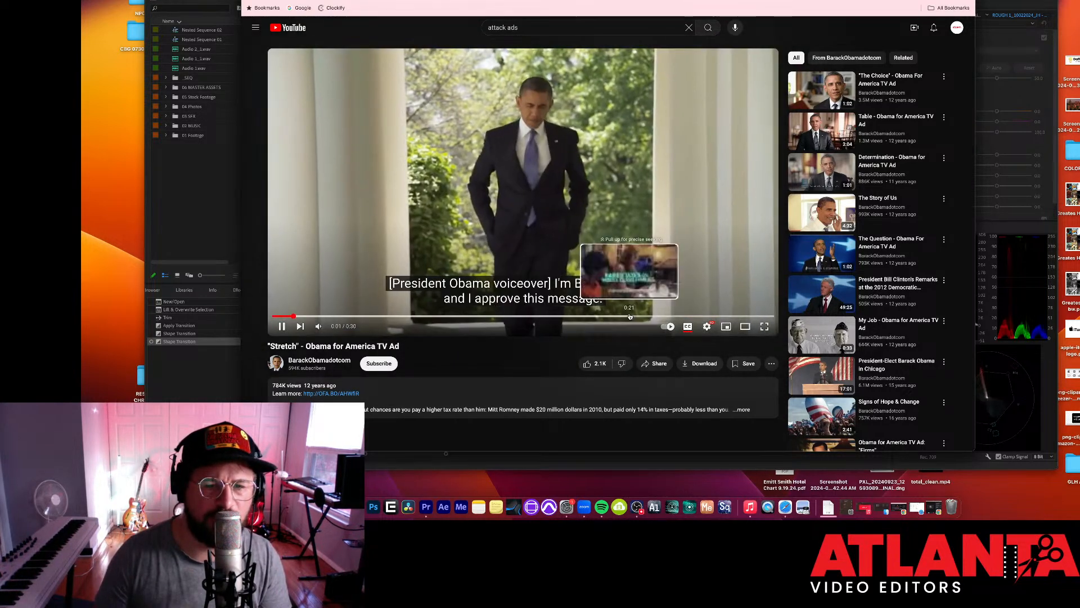
left_click(628, 316)
left_click(282, 327)
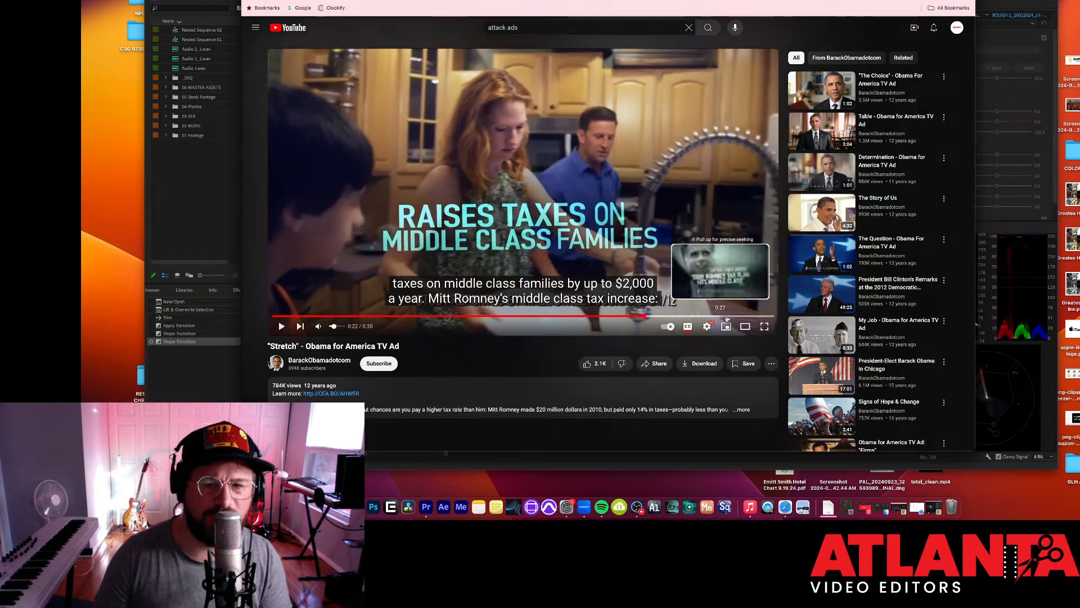
Replay the closing section of the "Stretch" ad and pause it at 0:27 on the Wall Street Journal quote graphic.
left_click_drag(717, 318, 749, 316)
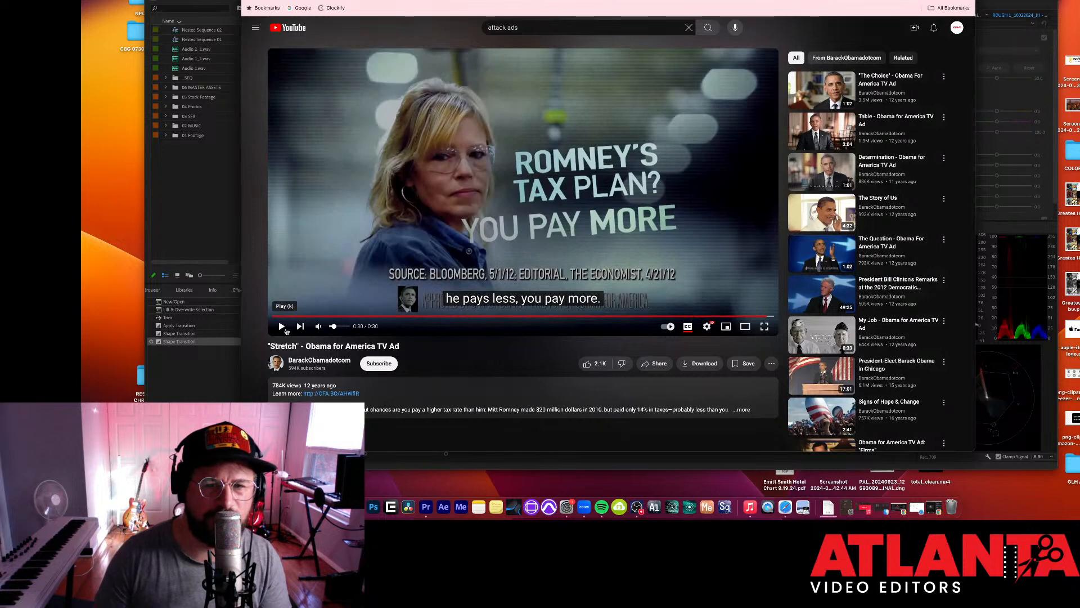
left_click(286, 331)
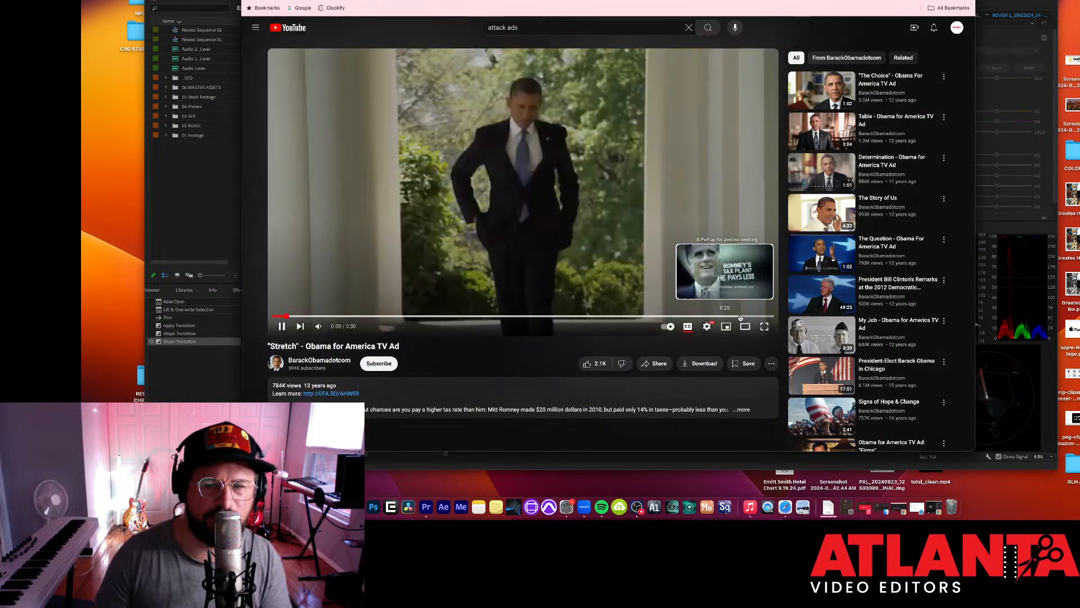
left_click(740, 318)
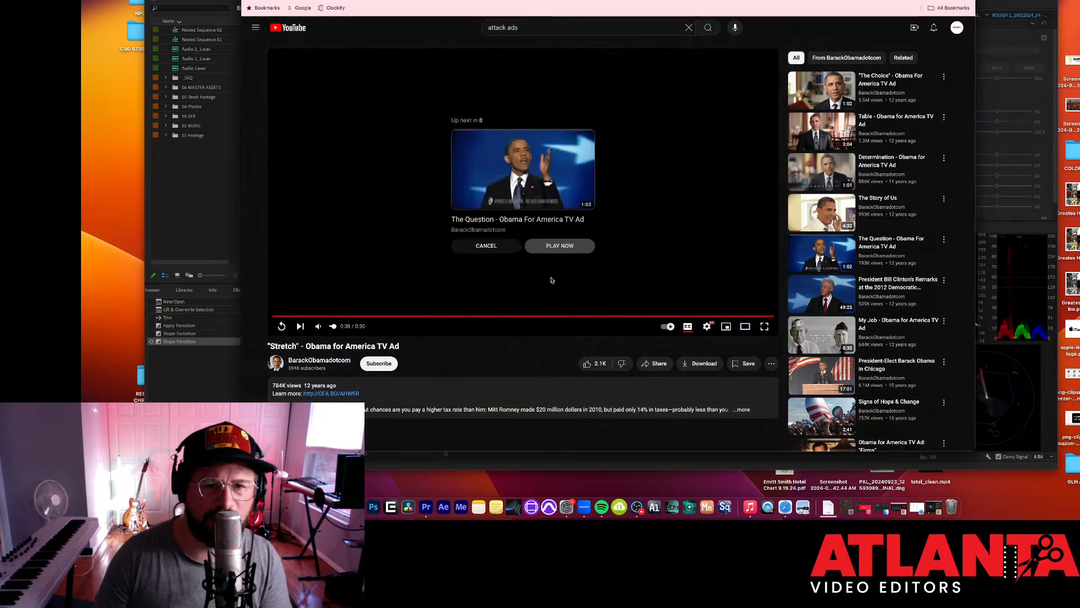
left_click(281, 326)
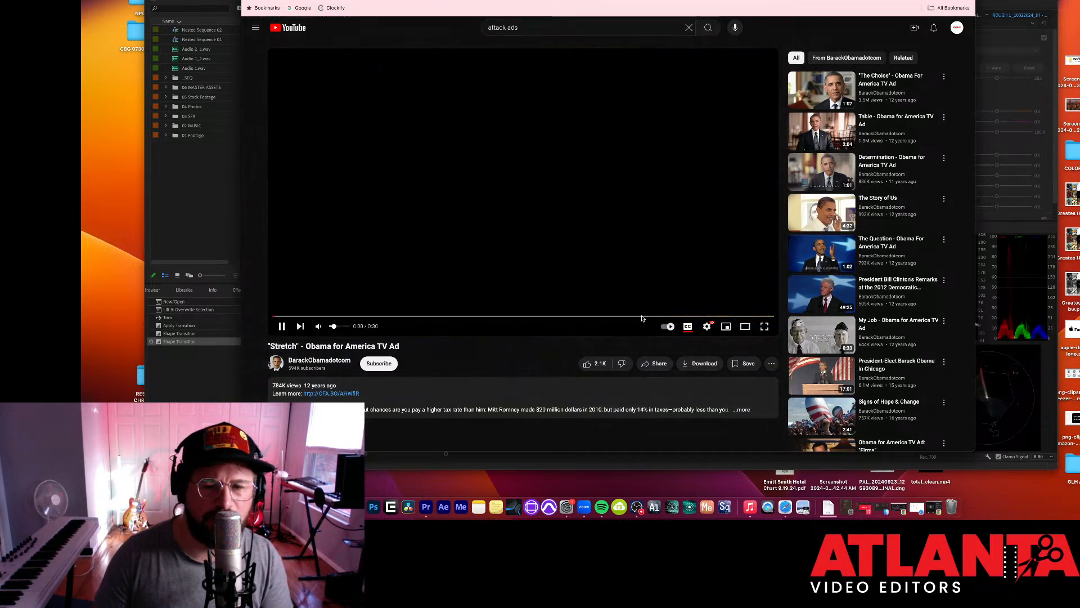
left_click(670, 318)
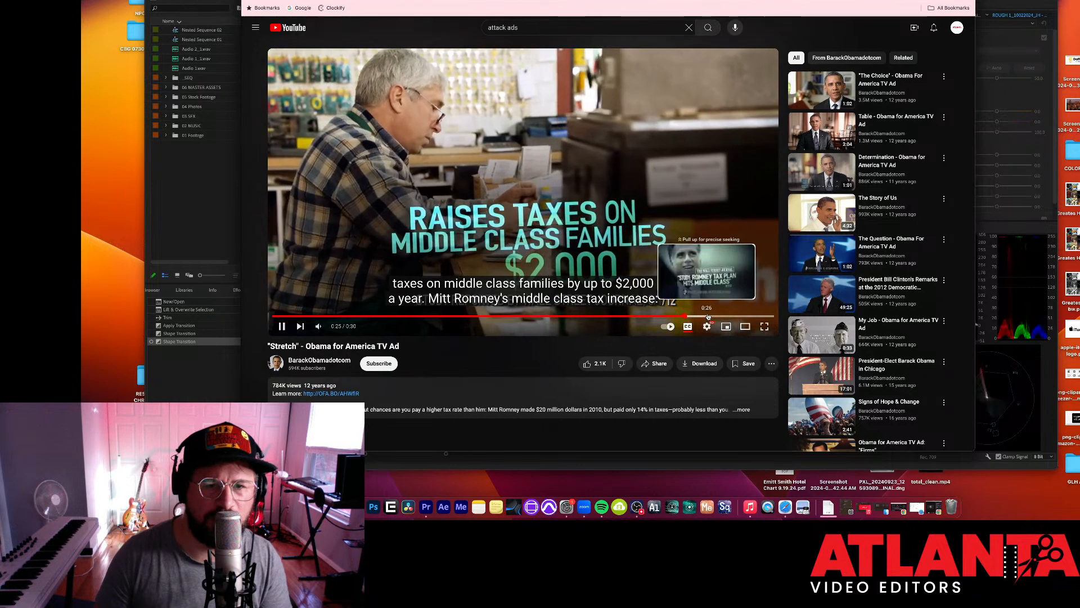
left_click(281, 326)
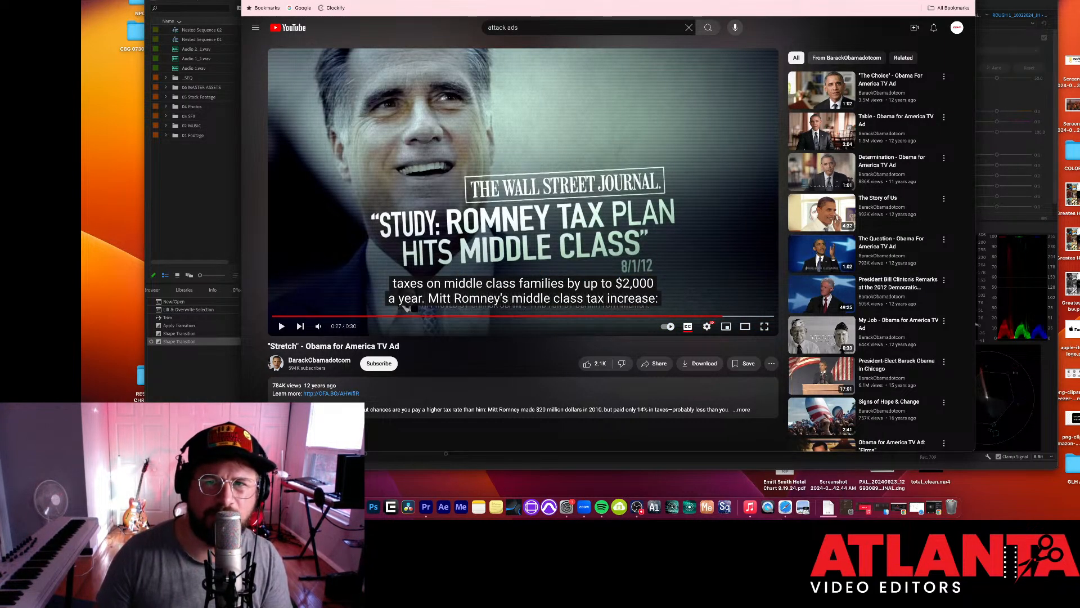
Search the web for "window blinds video technique" in a new tab and look through the results for the striped-line effect.
key("super+t")
left_click(506, 0)
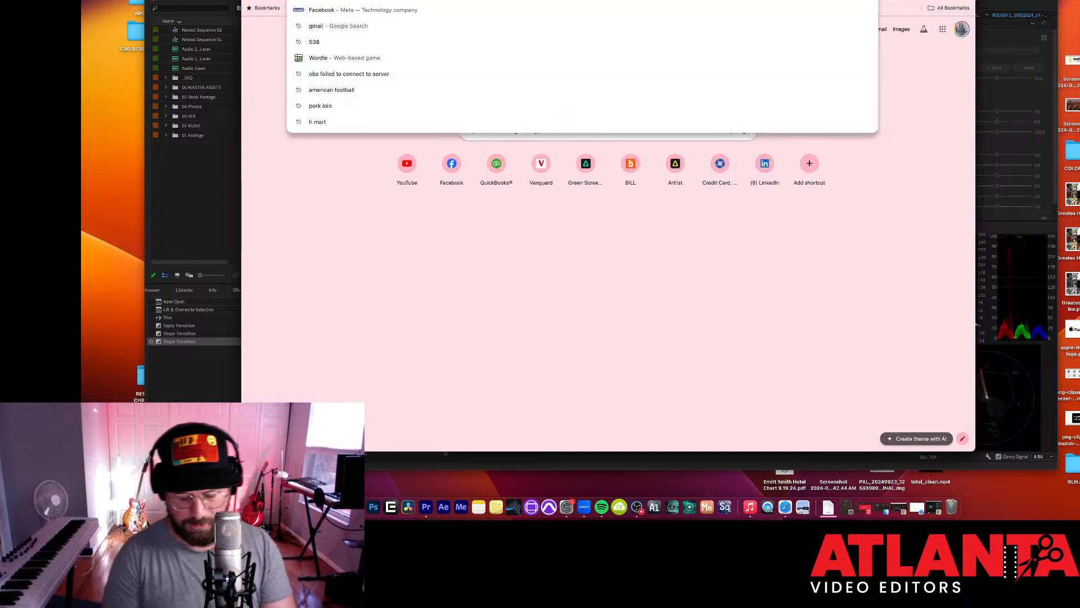
type("window blinds")
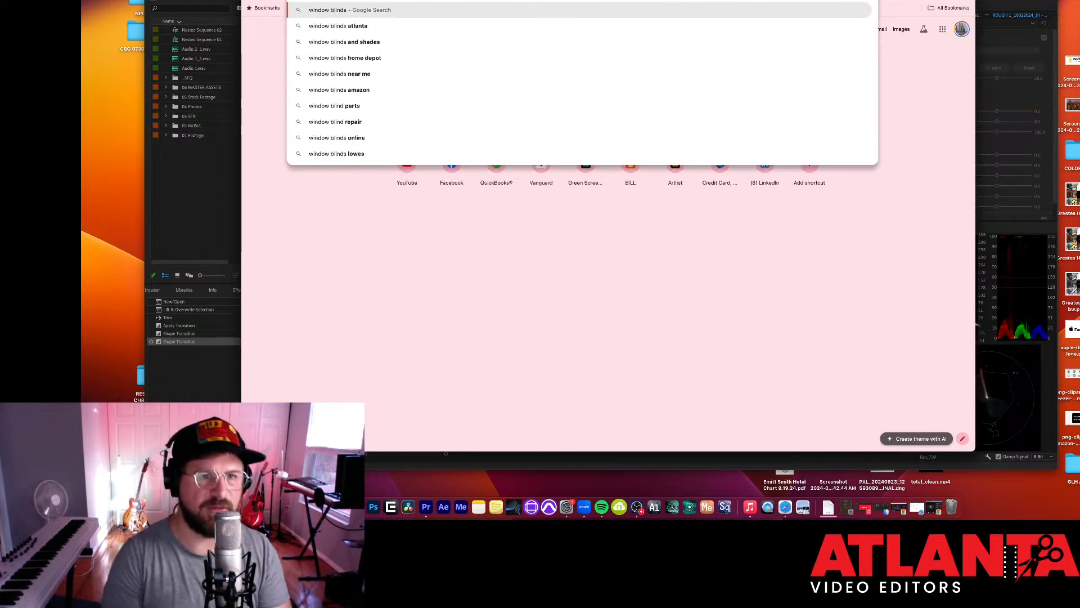
type(" video technique")
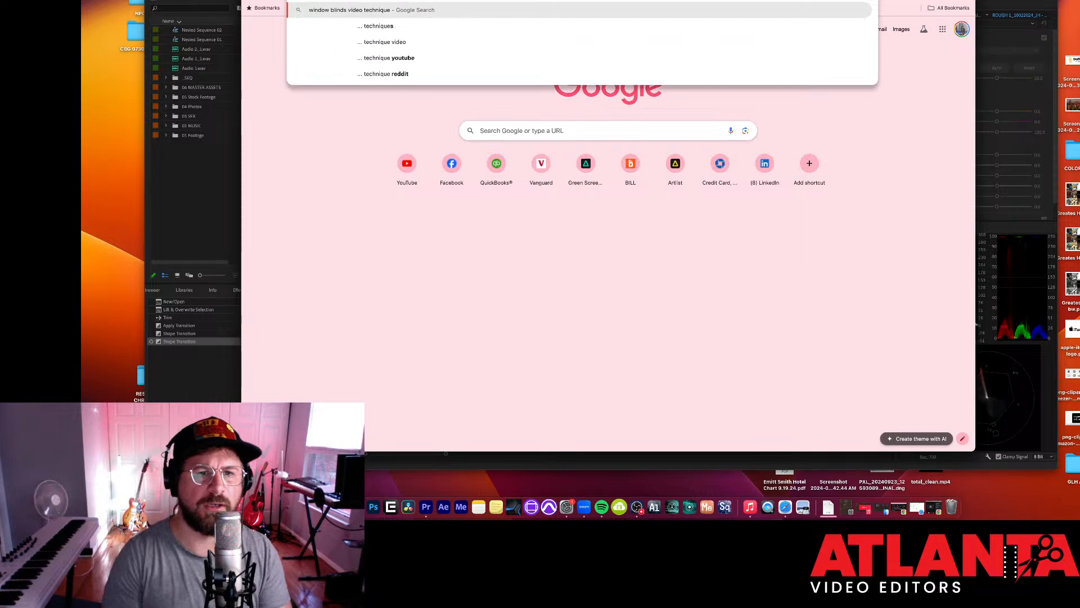
key("Return")
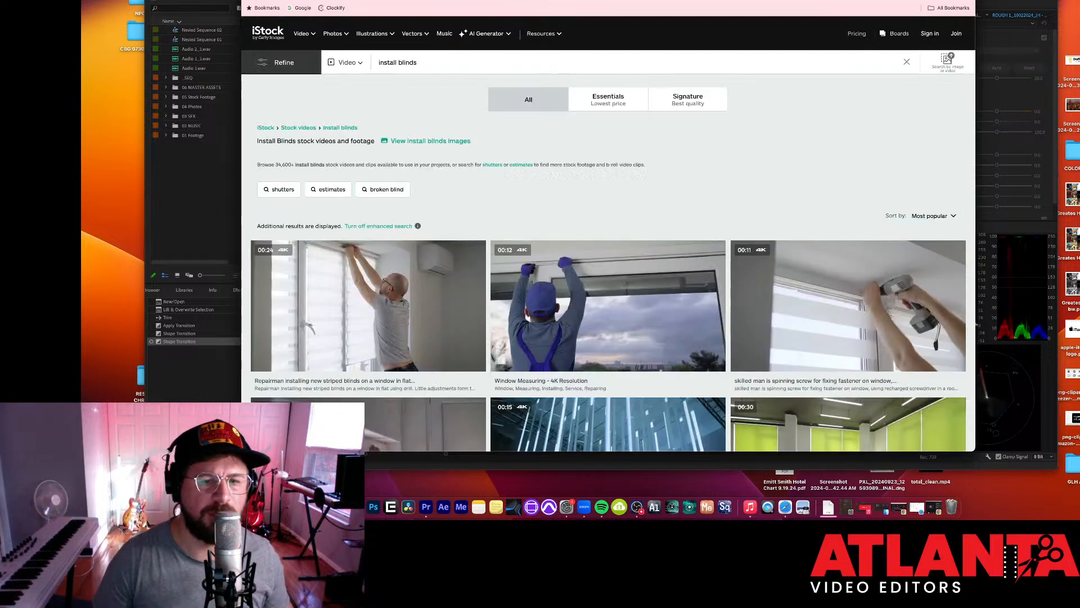
key("super+bracketleft")
scroll(566, 282, "down", 5)
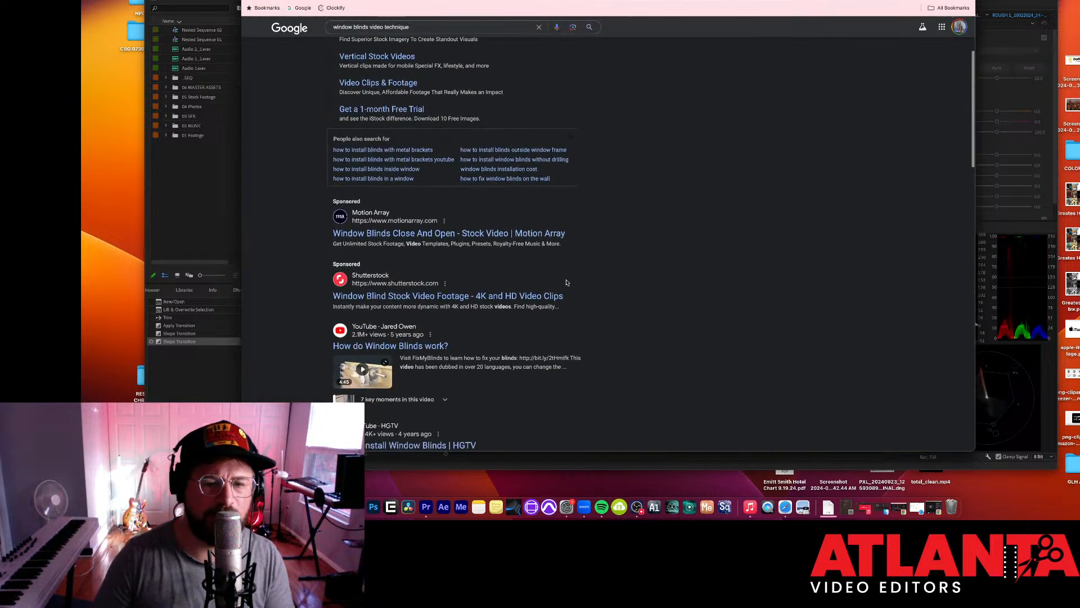
scroll(567, 281, "down", 10)
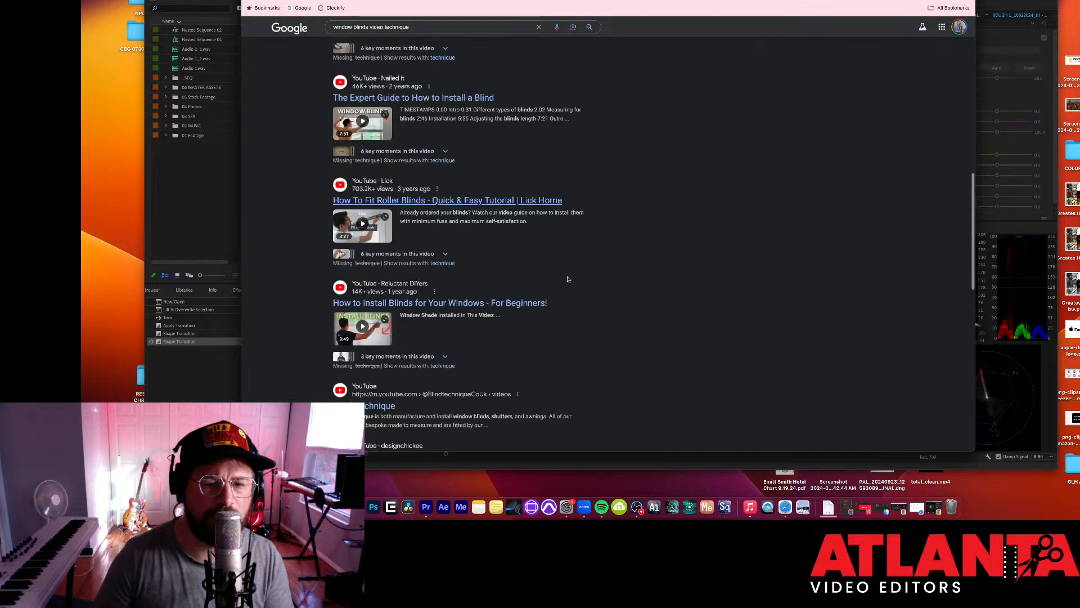
scroll(567, 279, "down", 5)
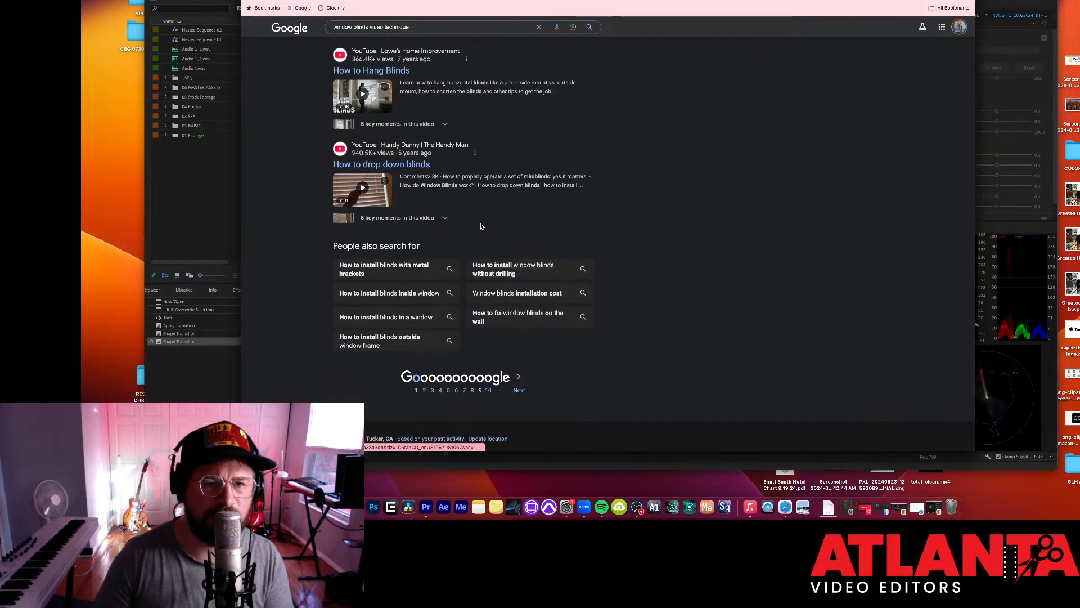
scroll(481, 226, "up", 3)
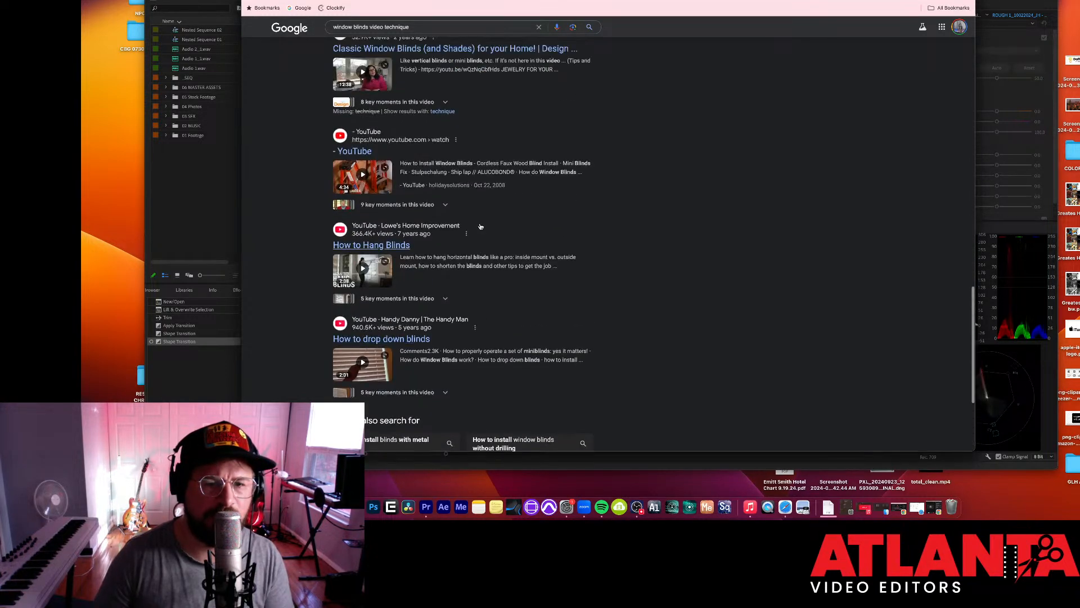
Switch back to Premiere Pro and search the effects for "hori", clearing the search text again.
left_click(234, 366)
left_click(239, 289)
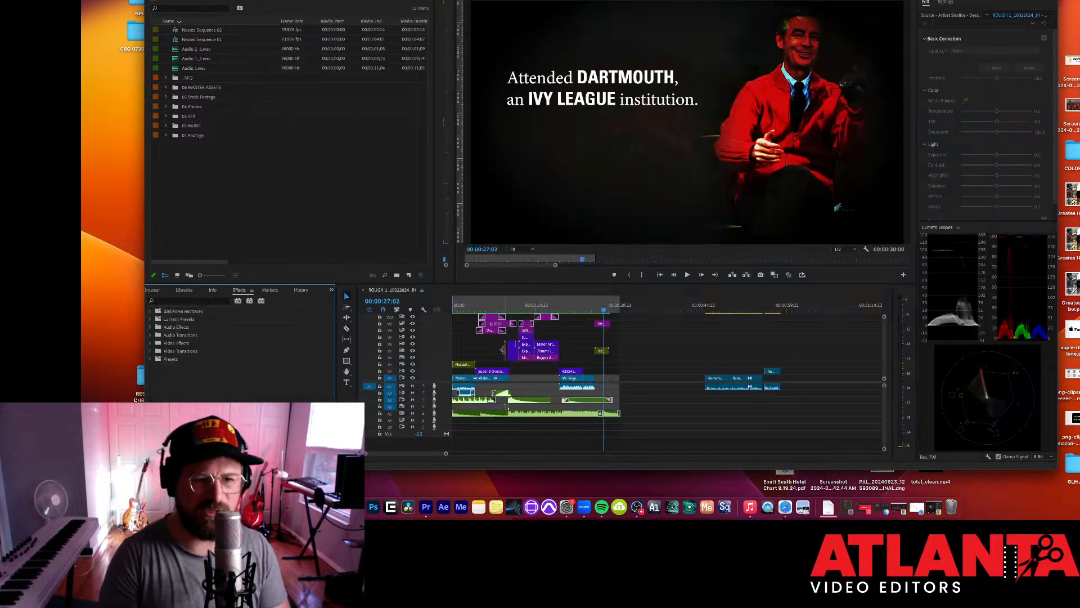
left_click(203, 301)
type("hori")
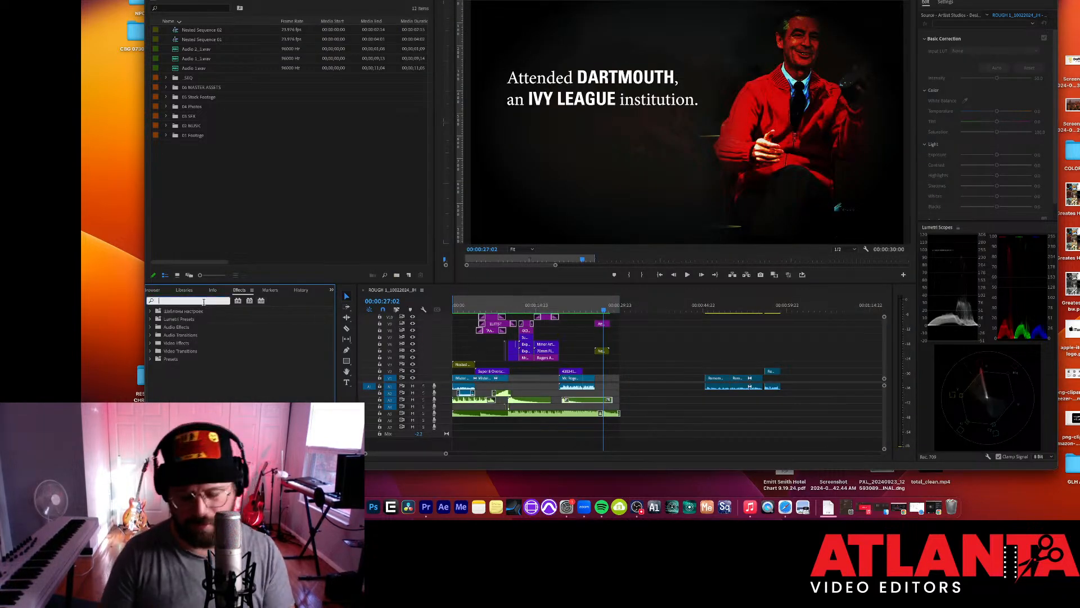
key("BackSpace")
key("BackSpace")
key("BackSpace")
key("BackSpace")
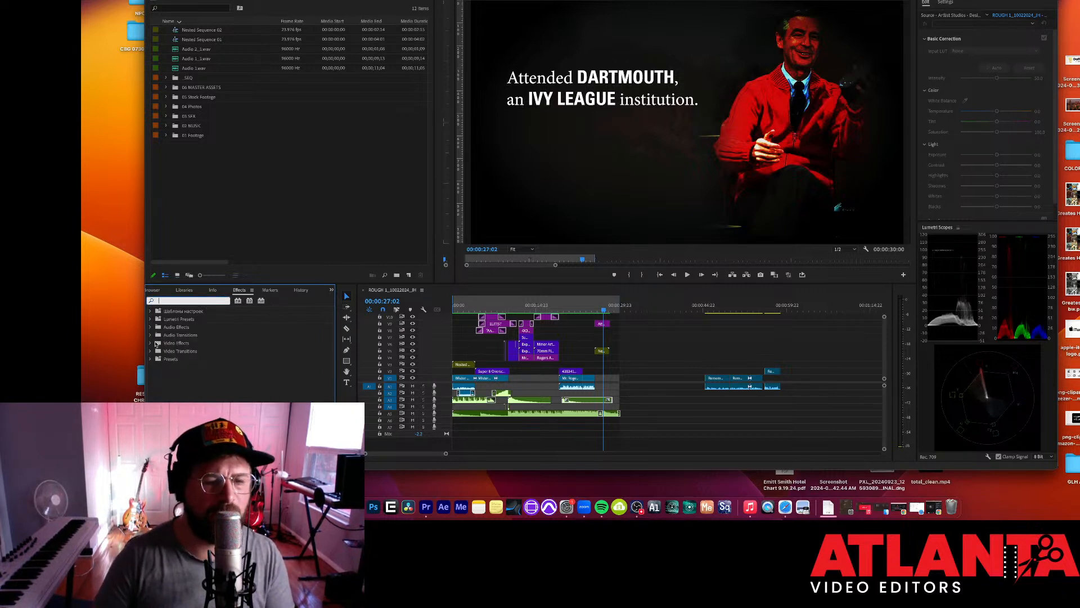
Browse the Video Effects categories, including Stylize, Perspective, Time and Video, for a horizontal-line effect.
left_click(151, 343)
scroll(283, 351, "down", 5)
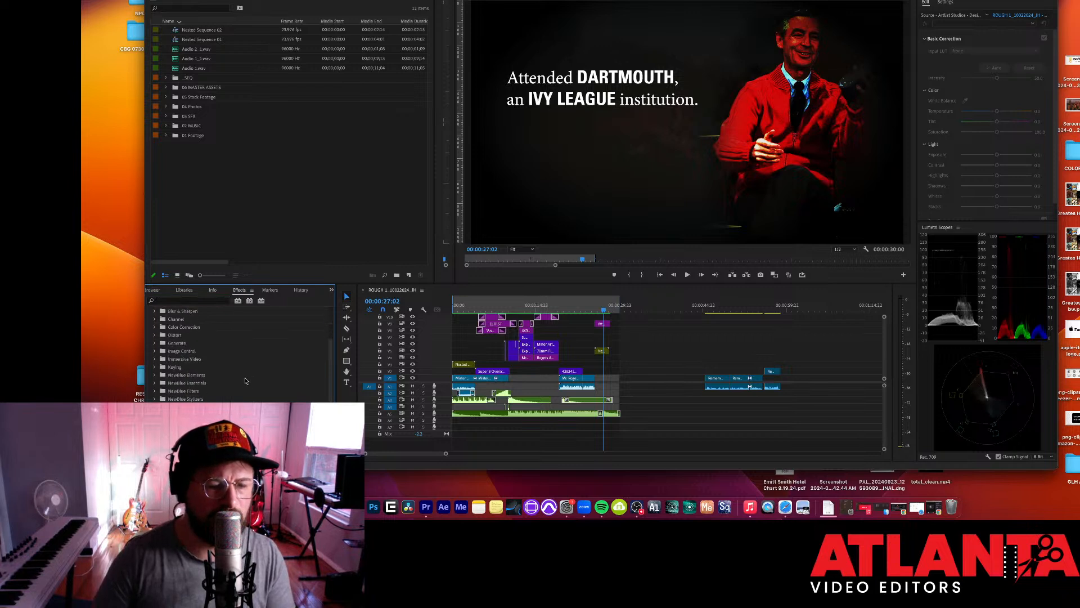
scroll(191, 396, "down", 1)
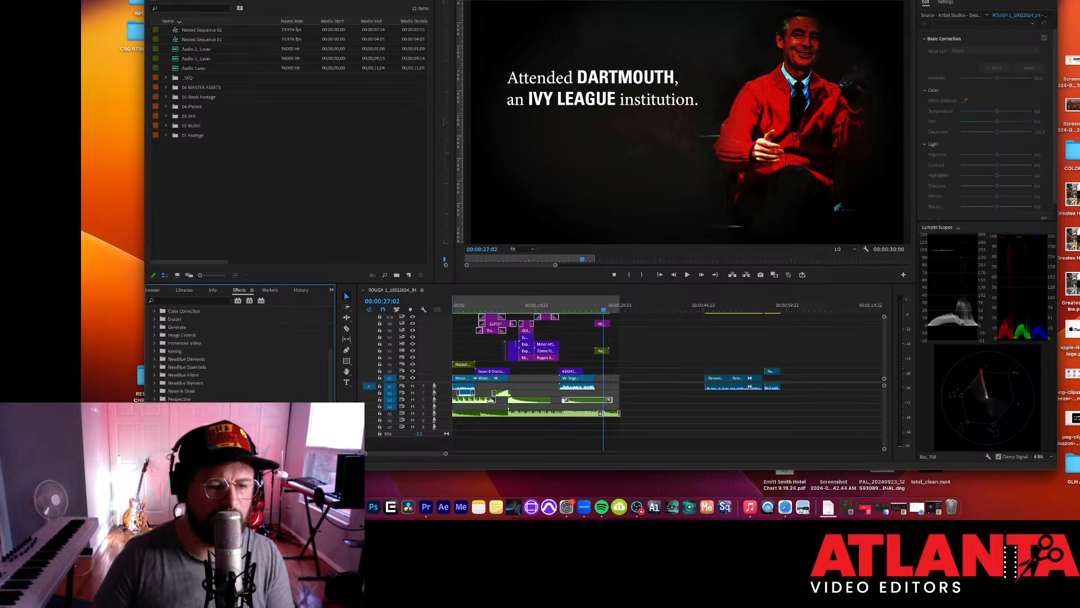
scroll(239, 355, "down", 6)
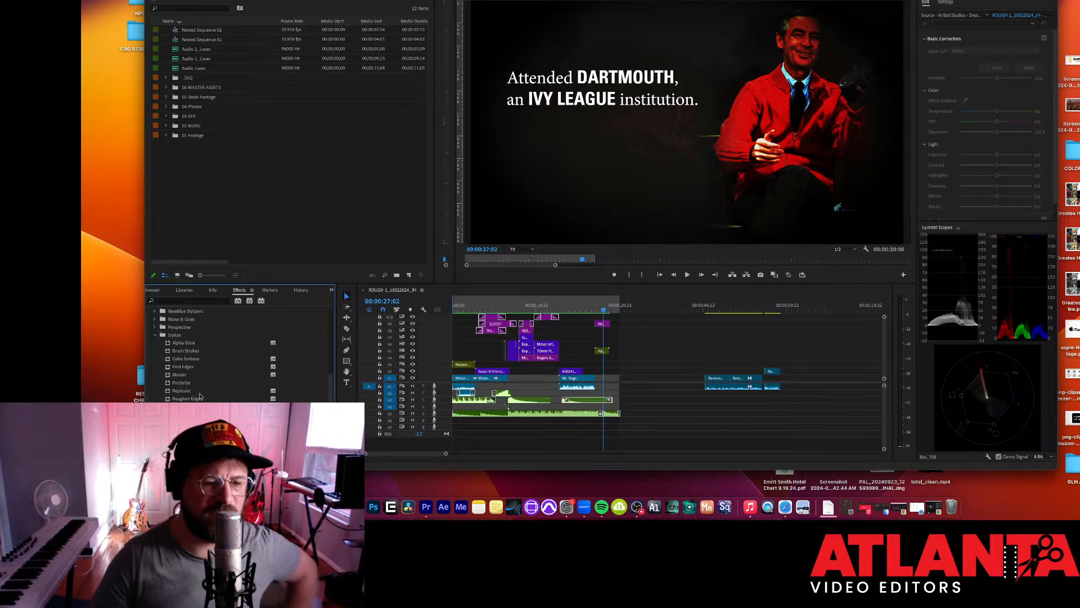
left_click(156, 334)
left_click(156, 328)
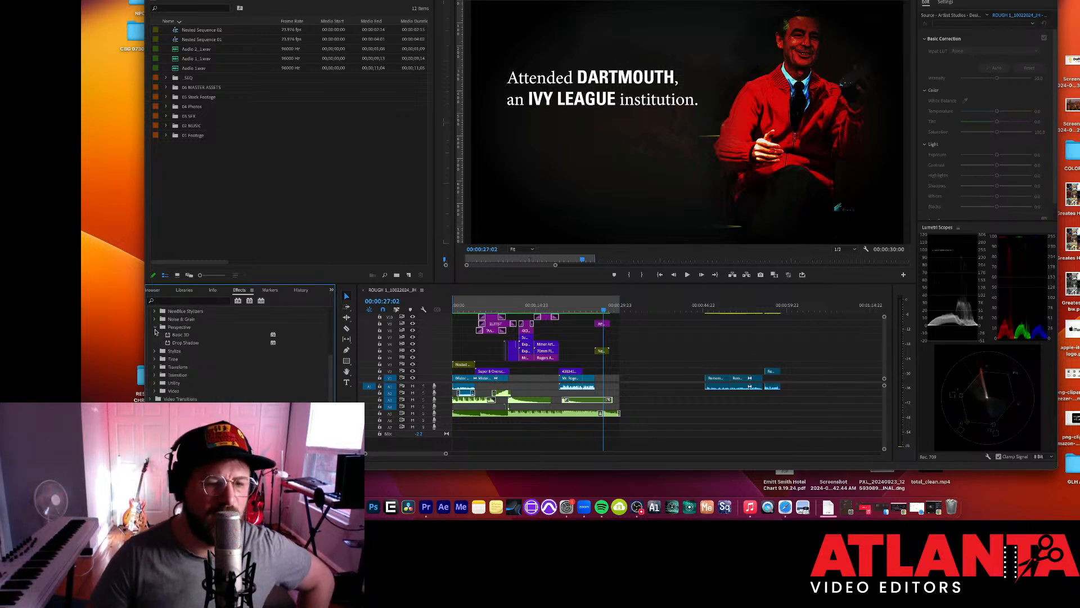
left_click(155, 329)
left_click(155, 343)
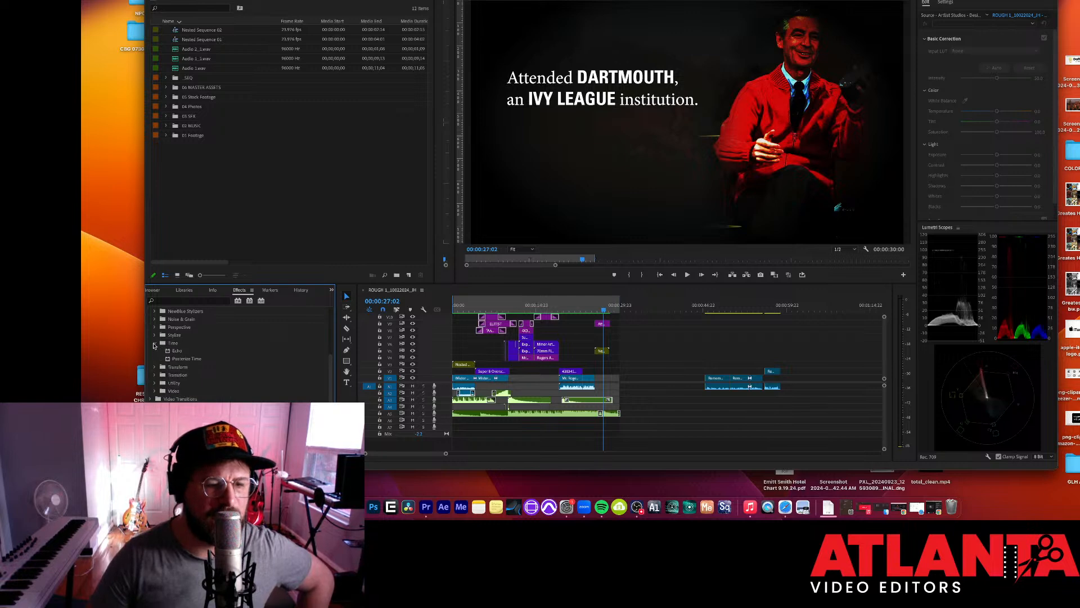
left_click(155, 343)
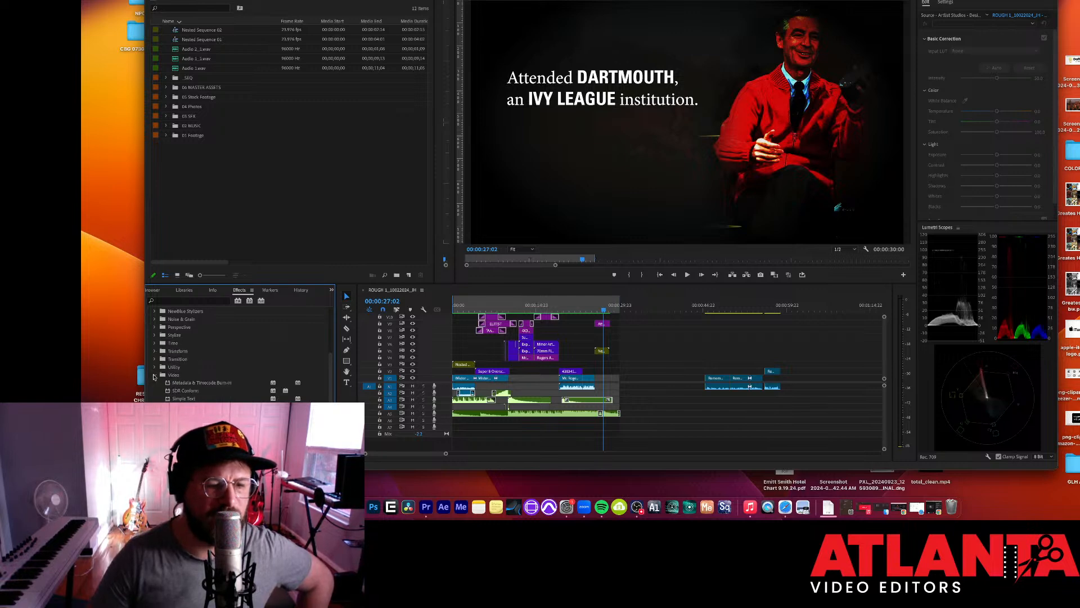
Return to the browser and open the next page of results for "window blinds video technique".
left_click(372, 503)
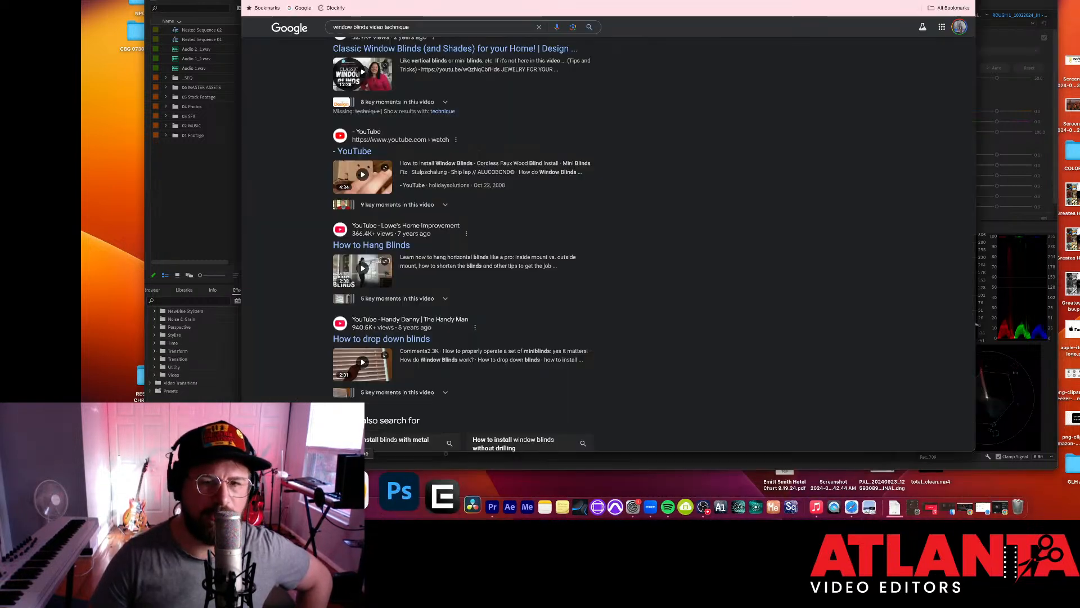
scroll(609, 225, "down", 5)
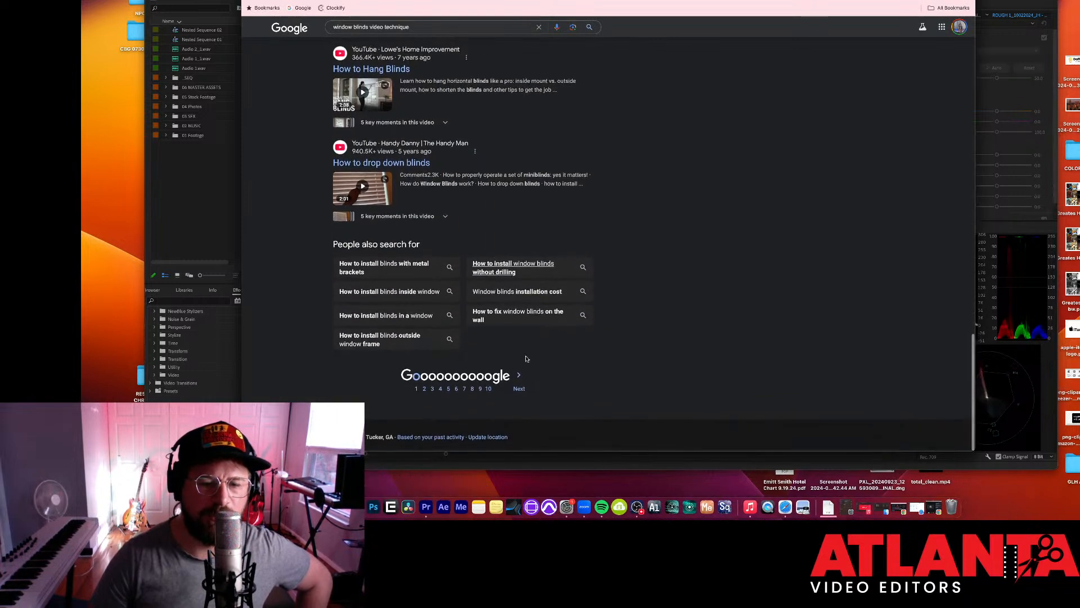
left_click(529, 377)
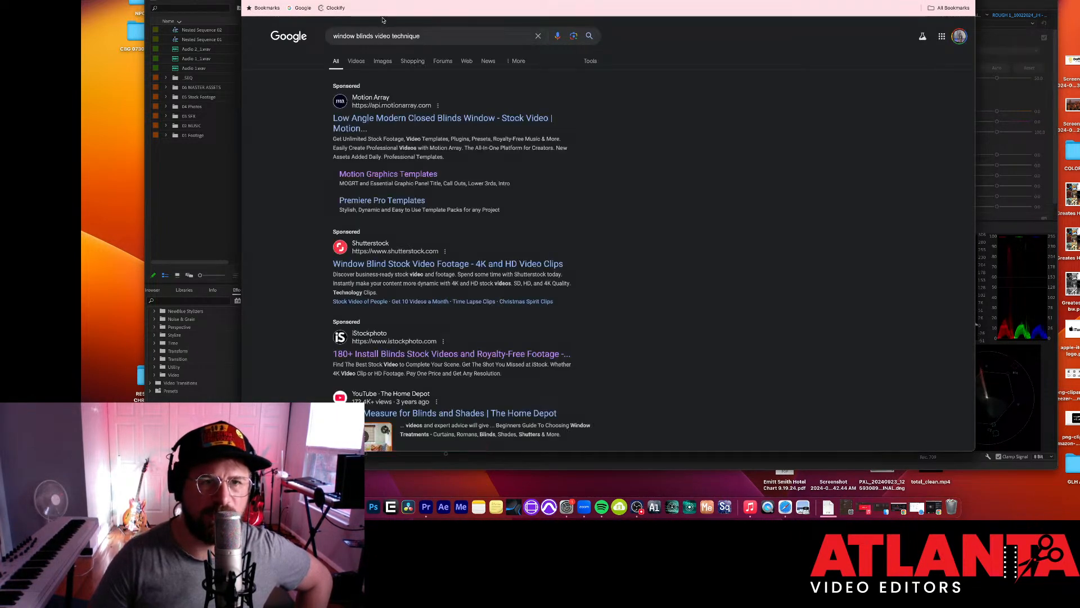
Search the web for "horizontal lines premiere video technique" and open the Adobe Community thread "Horizontal lines in my footage".
key("super+l")
type("horizon")
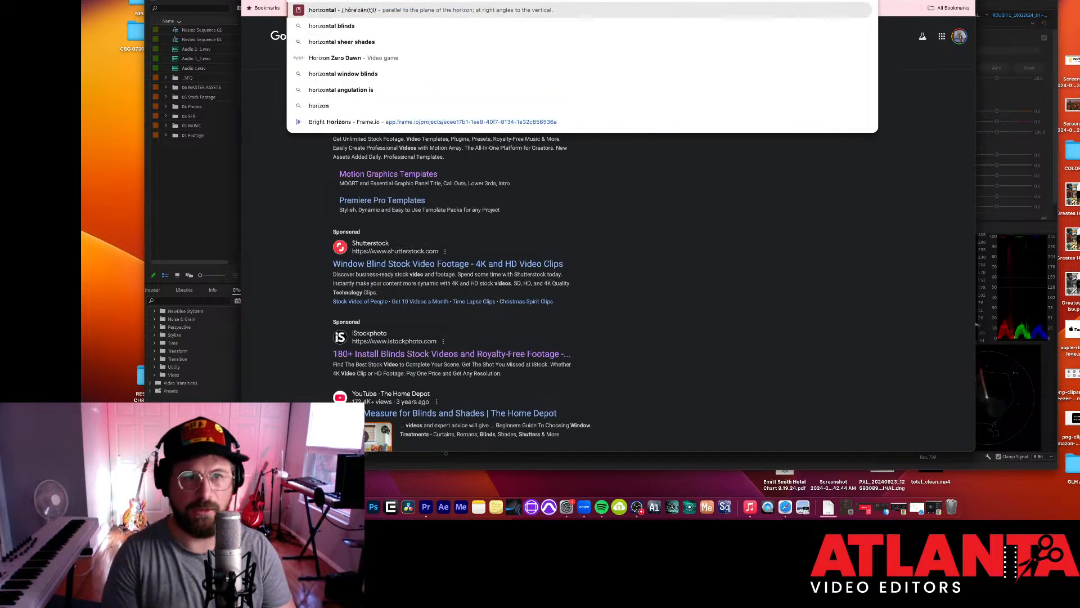
type("tal lines")
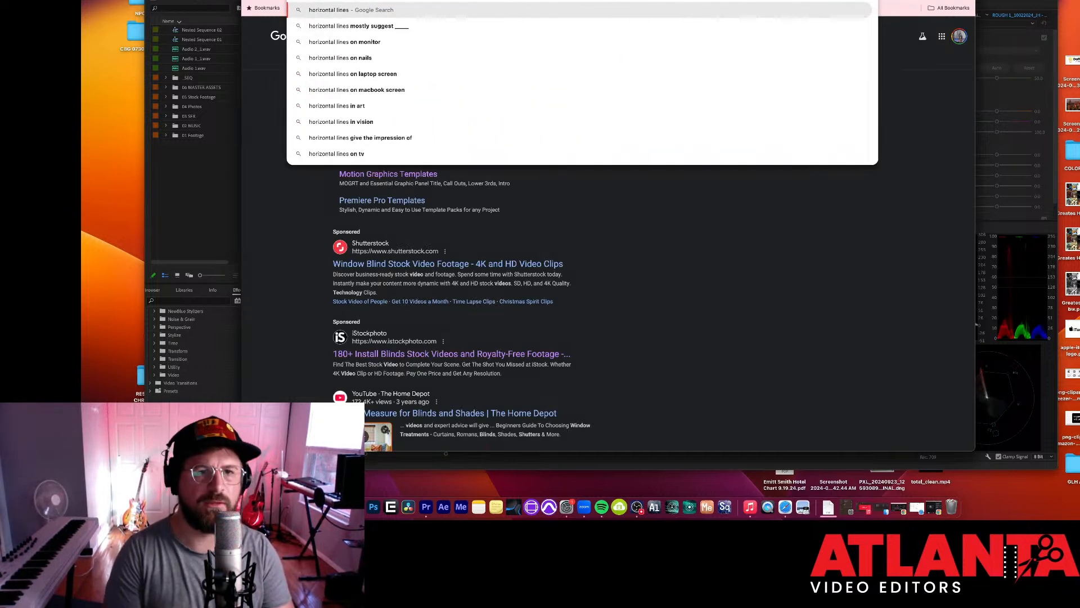
type(" premiere vid")
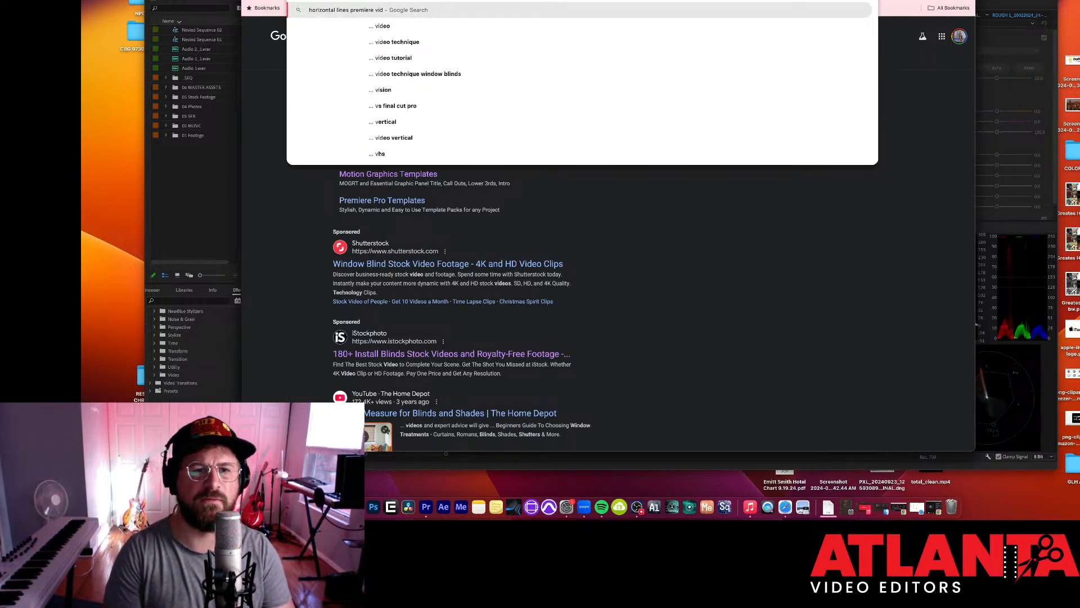
type("eo")
left_click(394, 25)
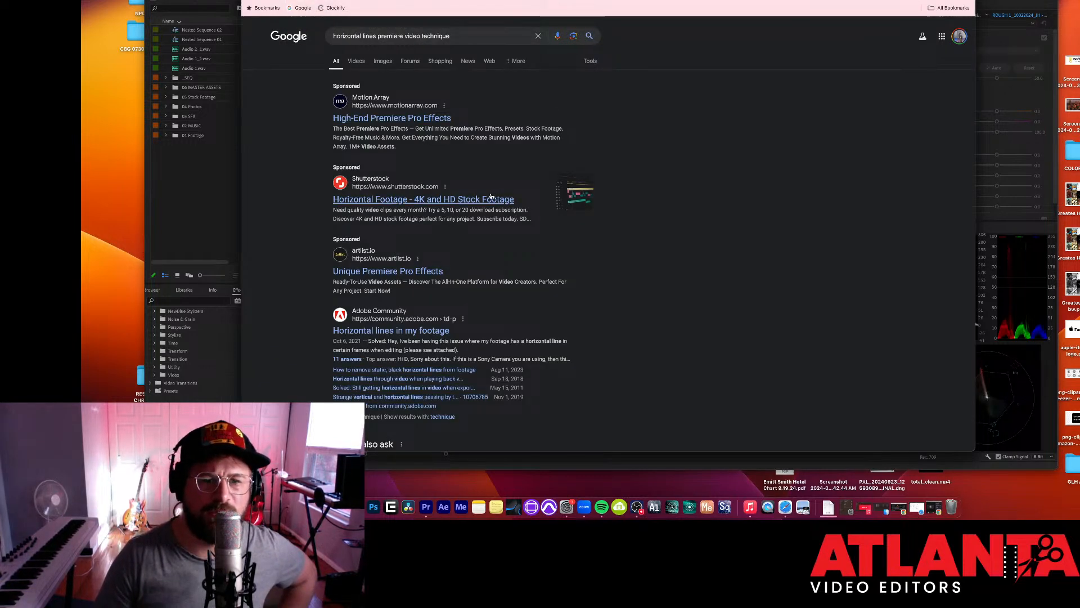
scroll(442, 282, "down", 2)
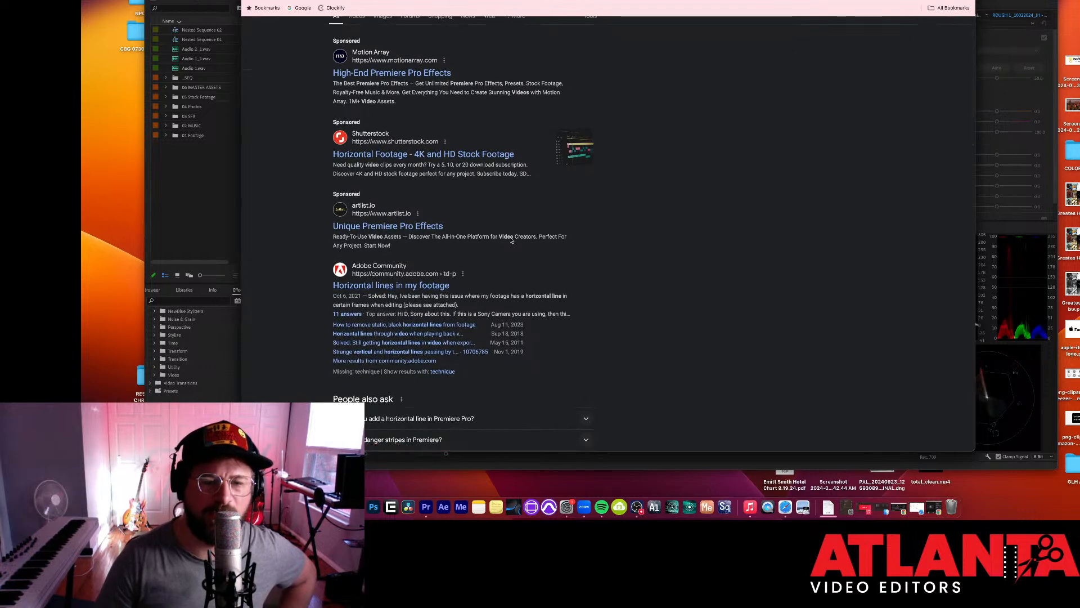
scroll(516, 242, "down", 6)
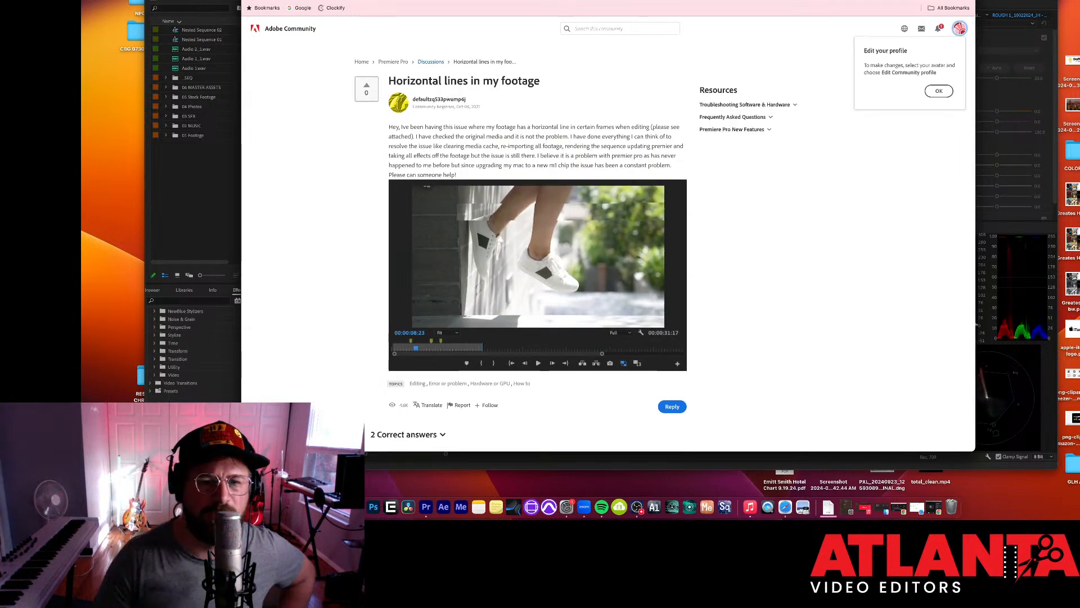
Switch back to Premiere Pro and replace the three stacked clips under the $130,000 salary title with an After Effects composition.
left_click(251, 1)
left_click(212, 214)
left_click(249, 379)
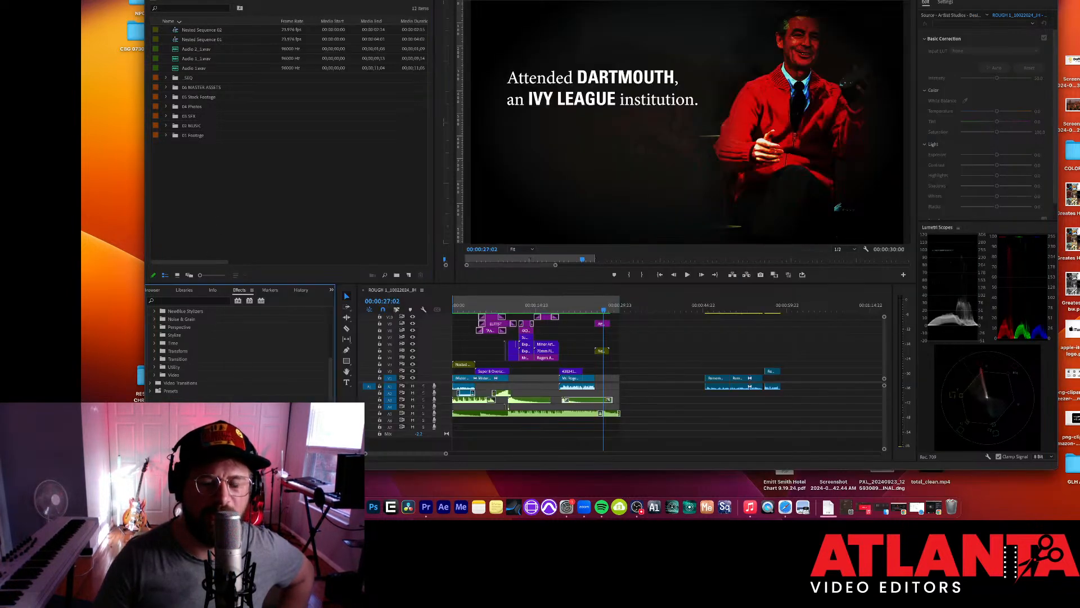
left_click_drag(584, 308, 537, 363)
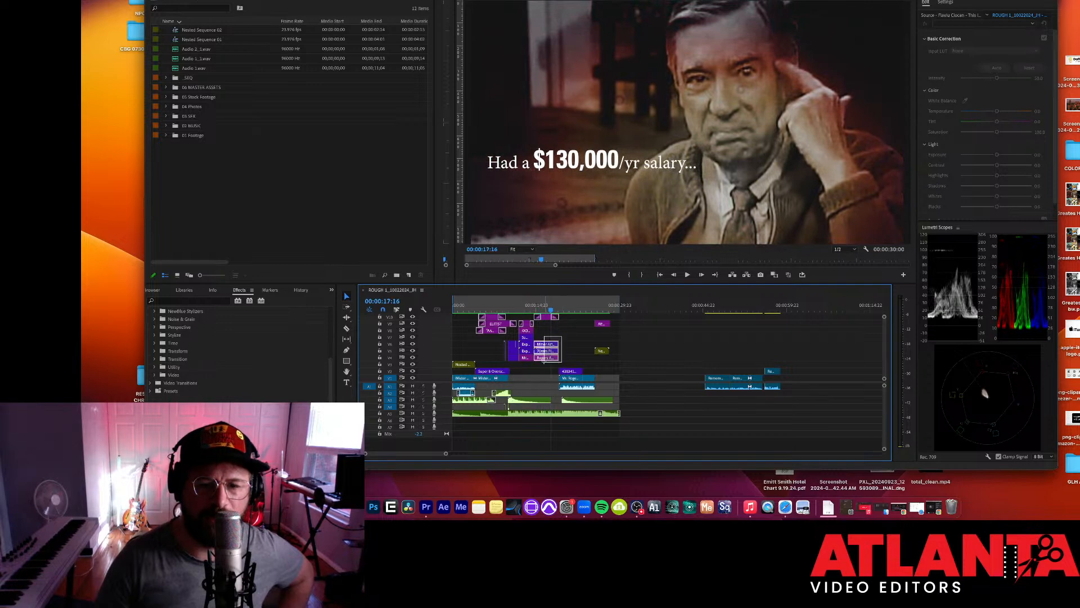
right_click(542, 351)
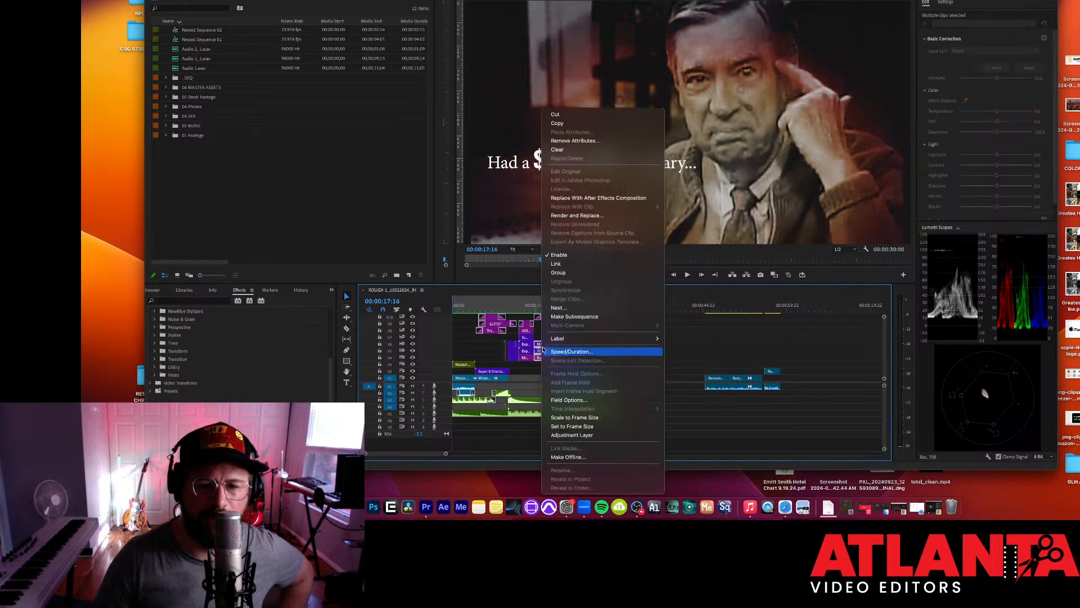
left_click(616, 198)
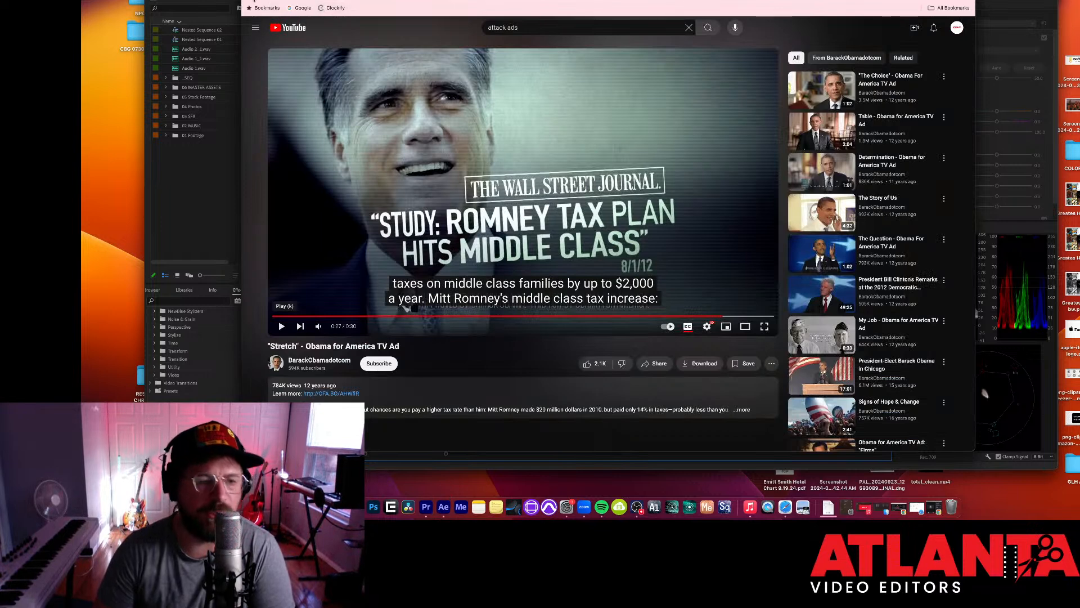
Return to YouTube's "attack ads" results, open "The top 5 campaign ads of the 2016 election cycle" and examine its ad examples.
left_click(253, 0)
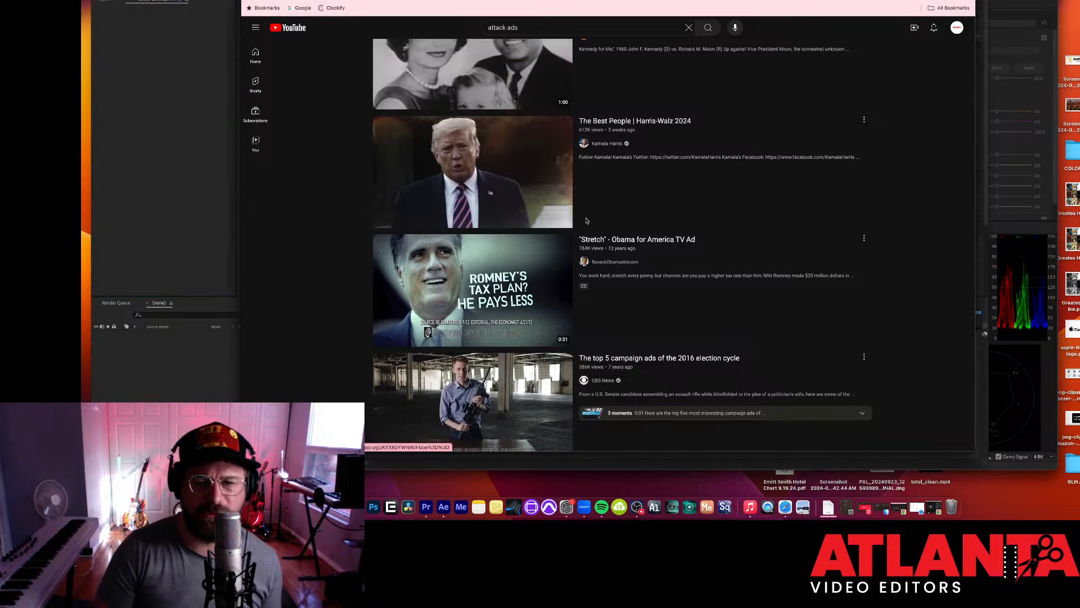
scroll(547, 259, "down", 3)
scroll(547, 258, "down", 1)
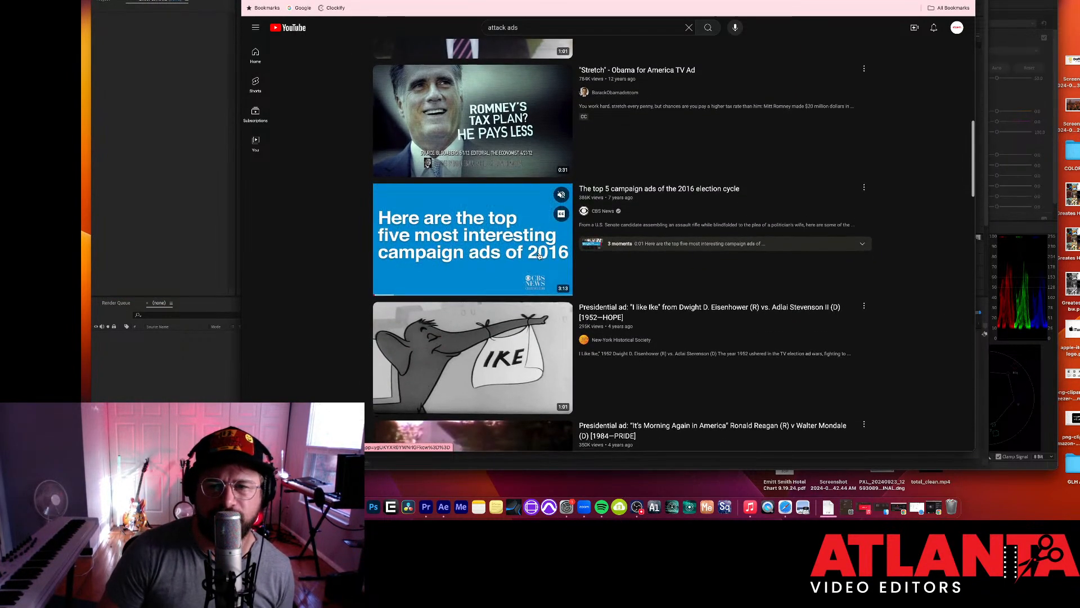
scroll(505, 222, "down", 1)
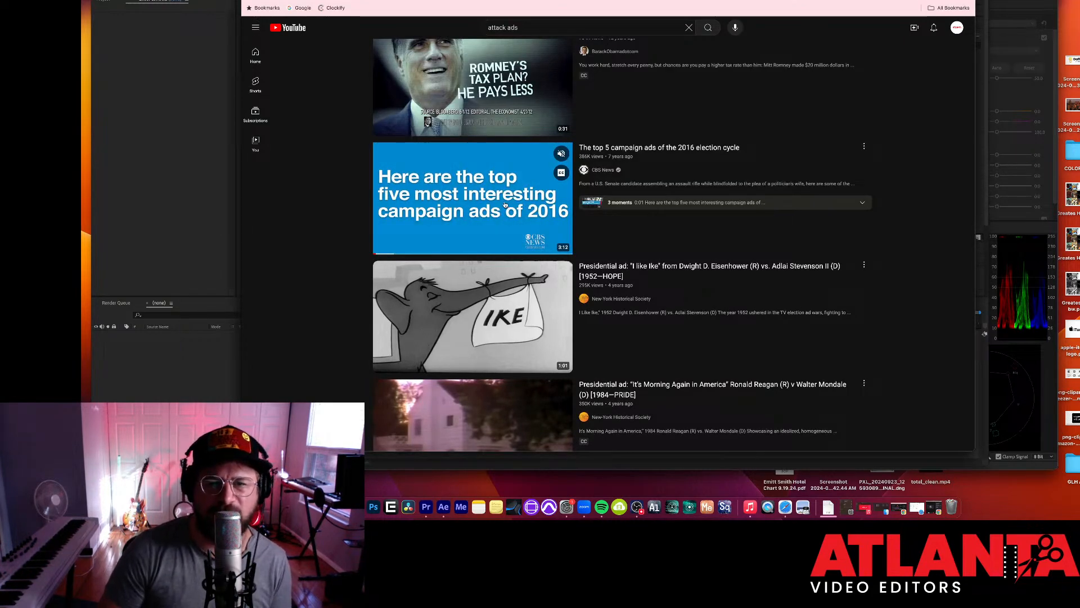
left_click(523, 213)
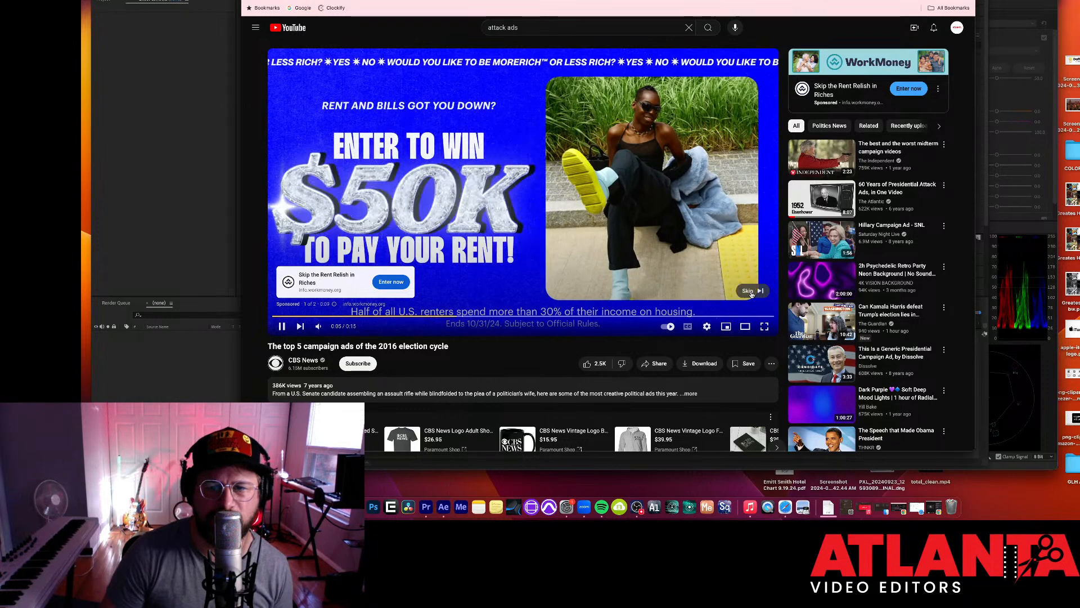
left_click(752, 291)
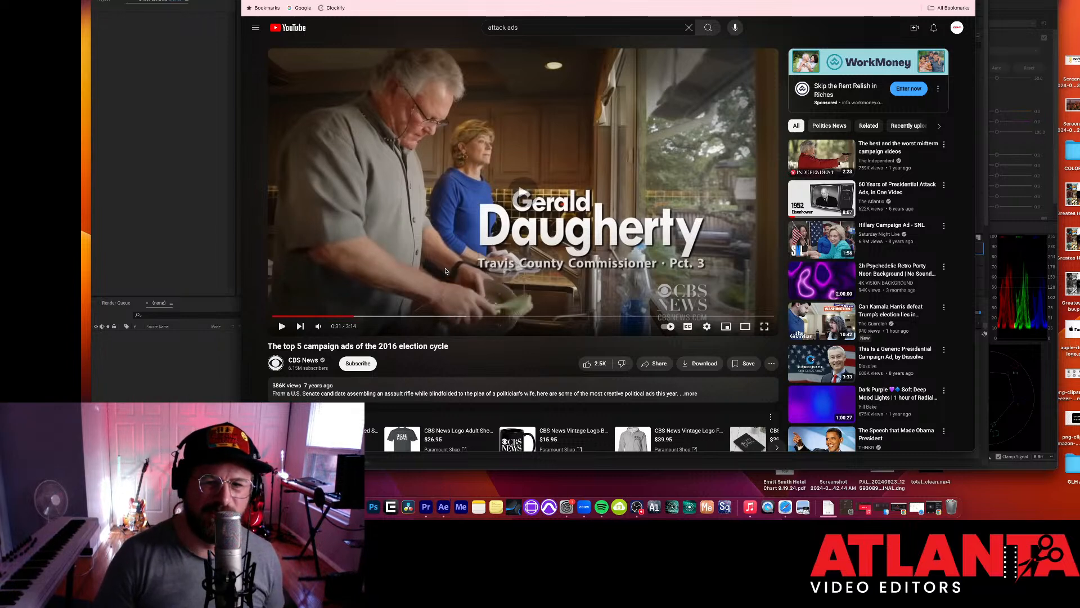
left_click(445, 270)
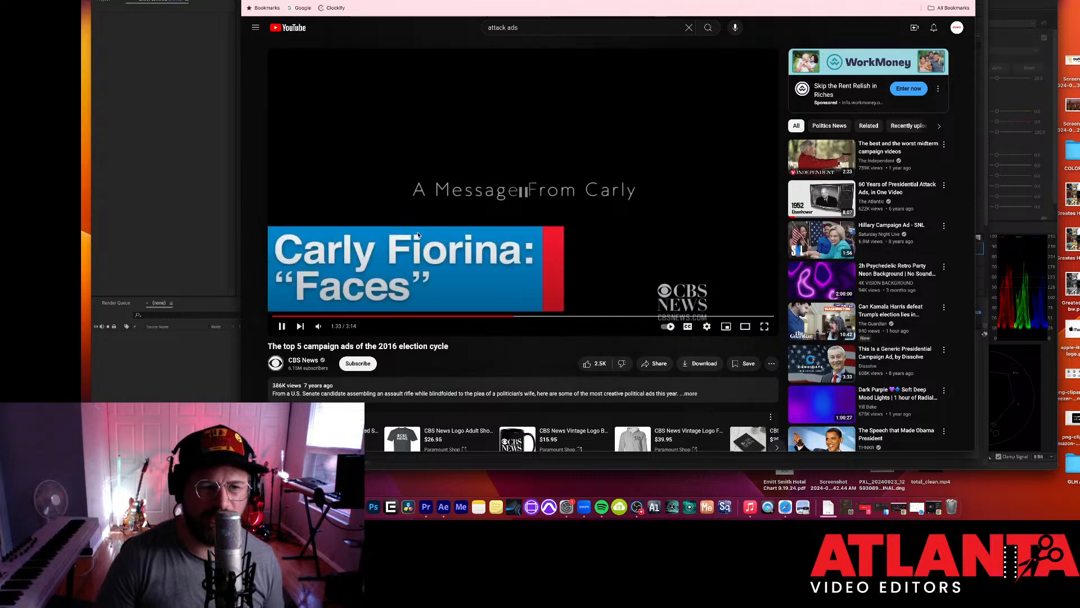
Switch to After Effects and save the project as Mr Rogers.aep in the Elements folder.
left_click(165, 394)
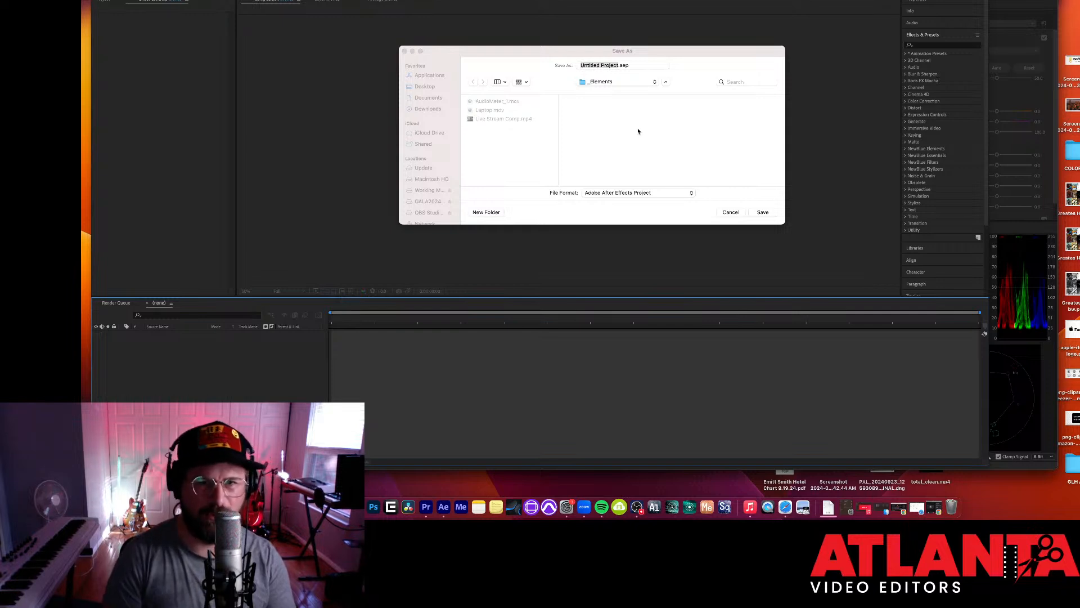
left_click(614, 66)
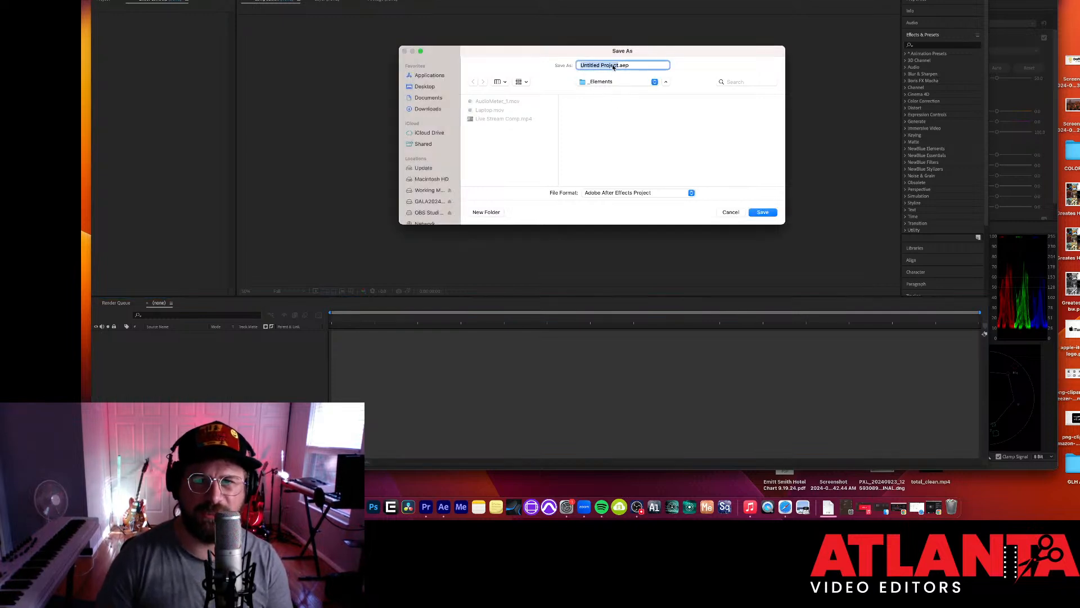
type("M")
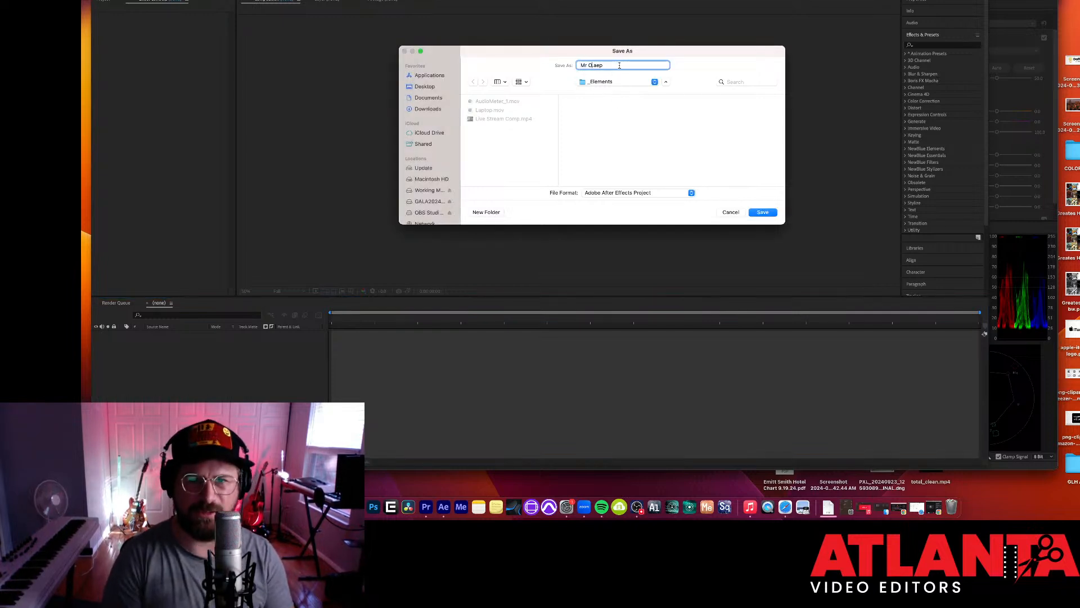
type("r Rogers")
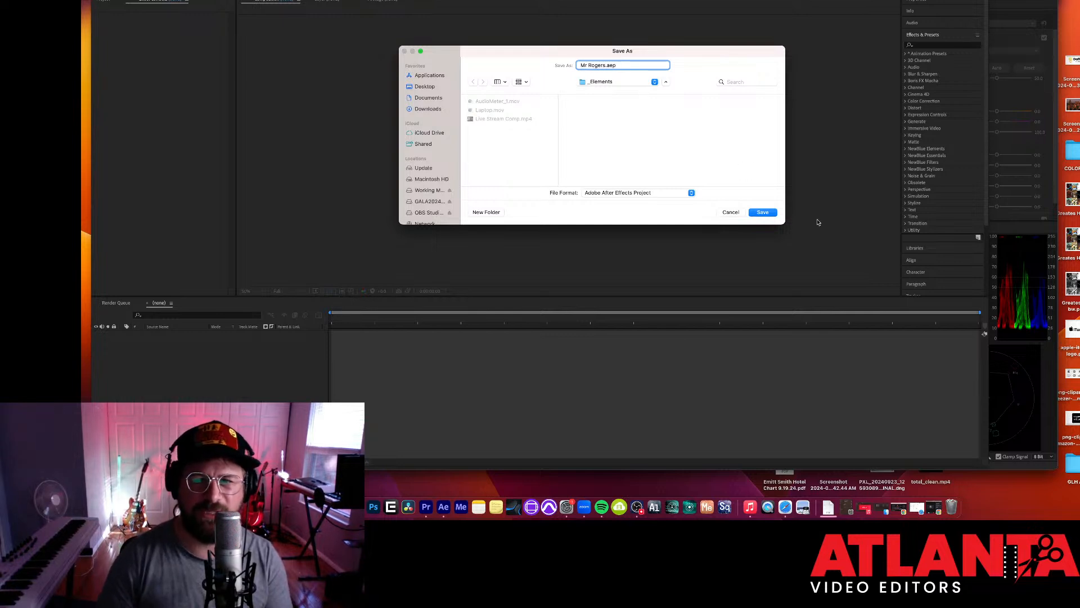
left_click(766, 214)
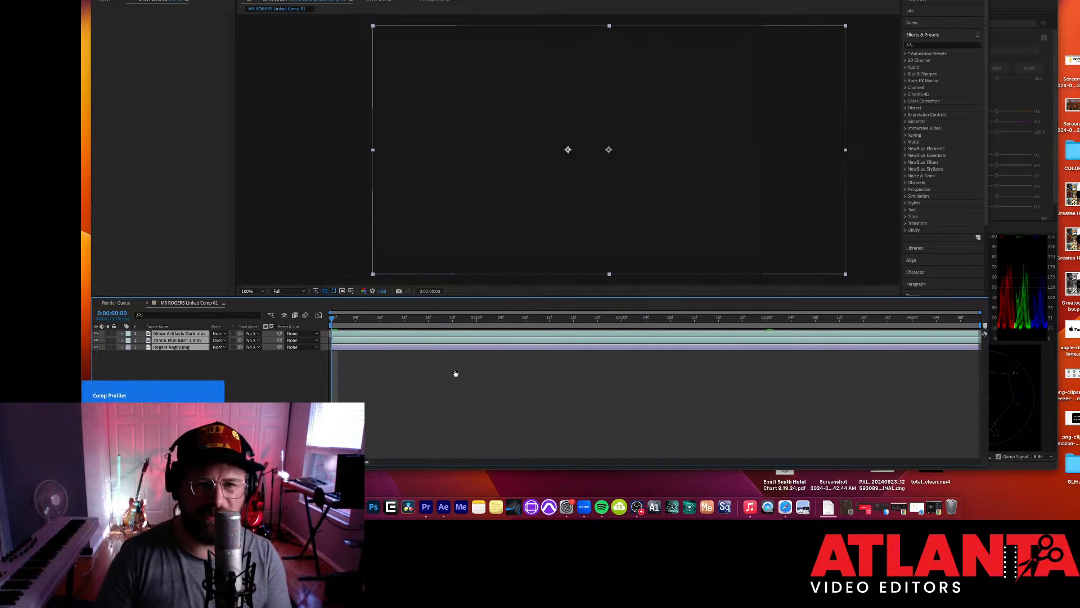
Return to Premiere Pro, preview the salary shot with the linked composition and undo the After Effects replacement.
left_click(404, 497)
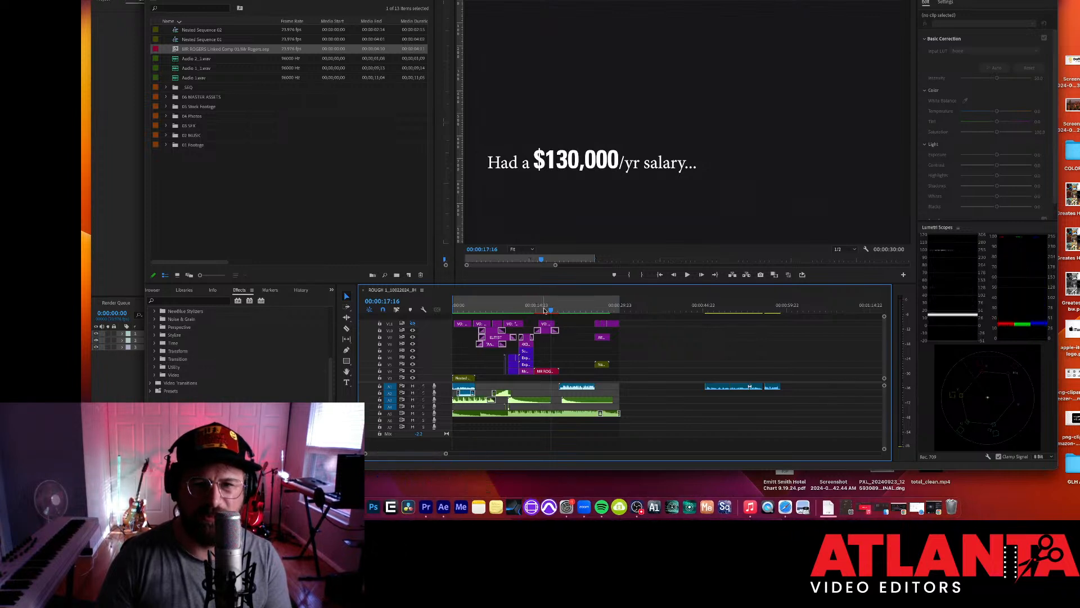
left_click(544, 310)
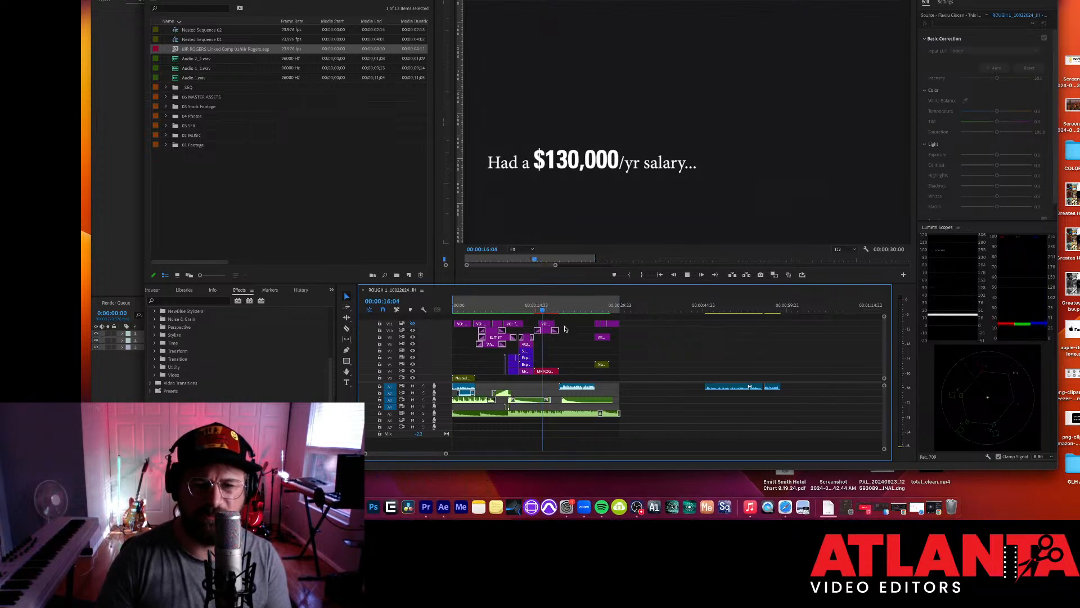
left_click(567, 355)
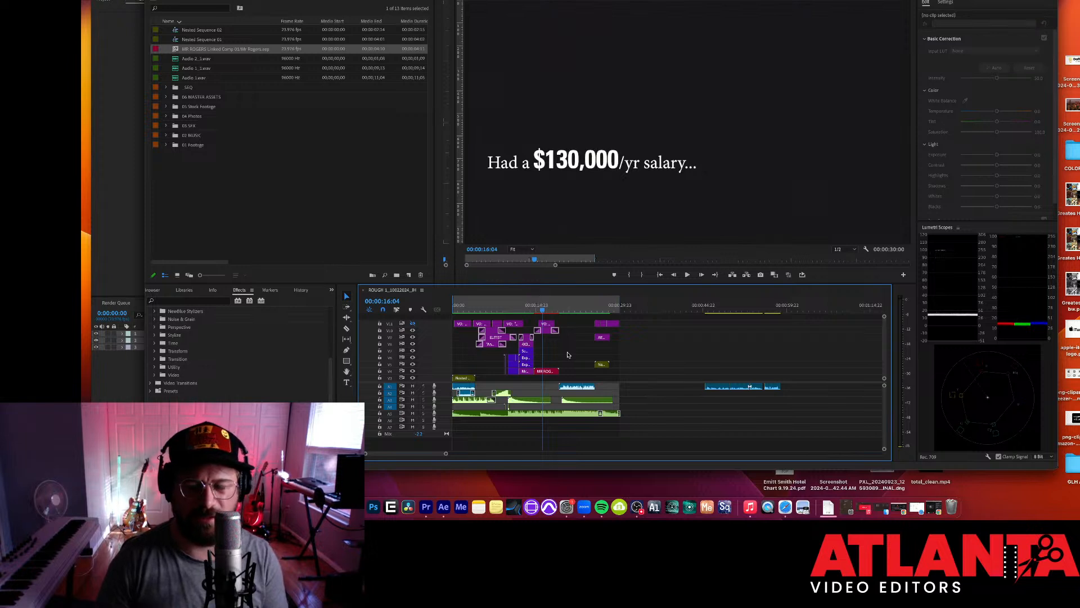
key("super+z")
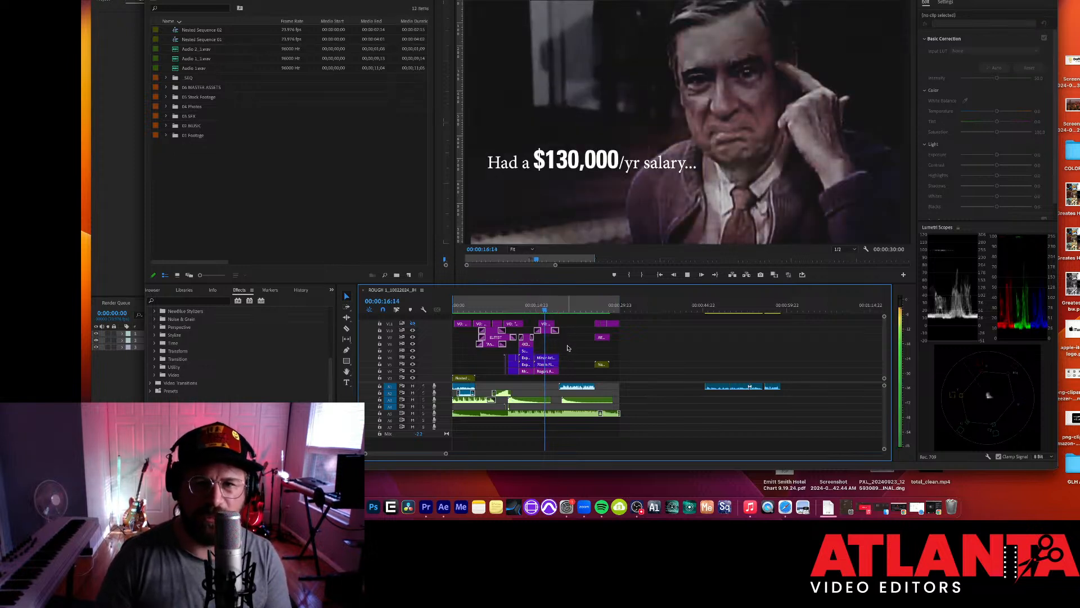
Examine the $130,000 salary shot frame by frame, checking back briefly on the reference ad video in the browser.
left_click(546, 300)
left_click(540, 308)
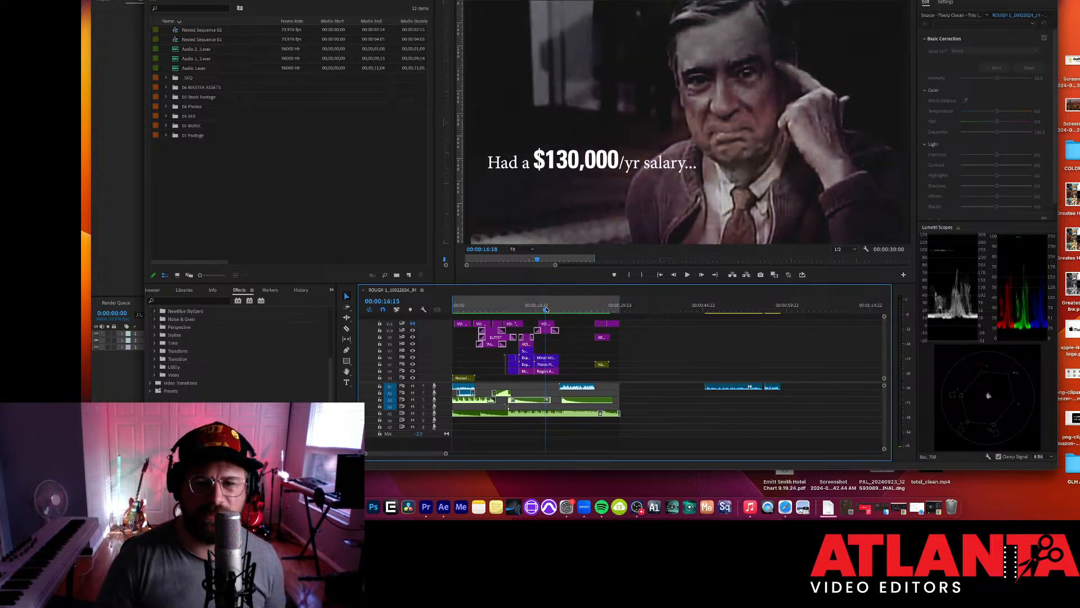
left_click(355, 505)
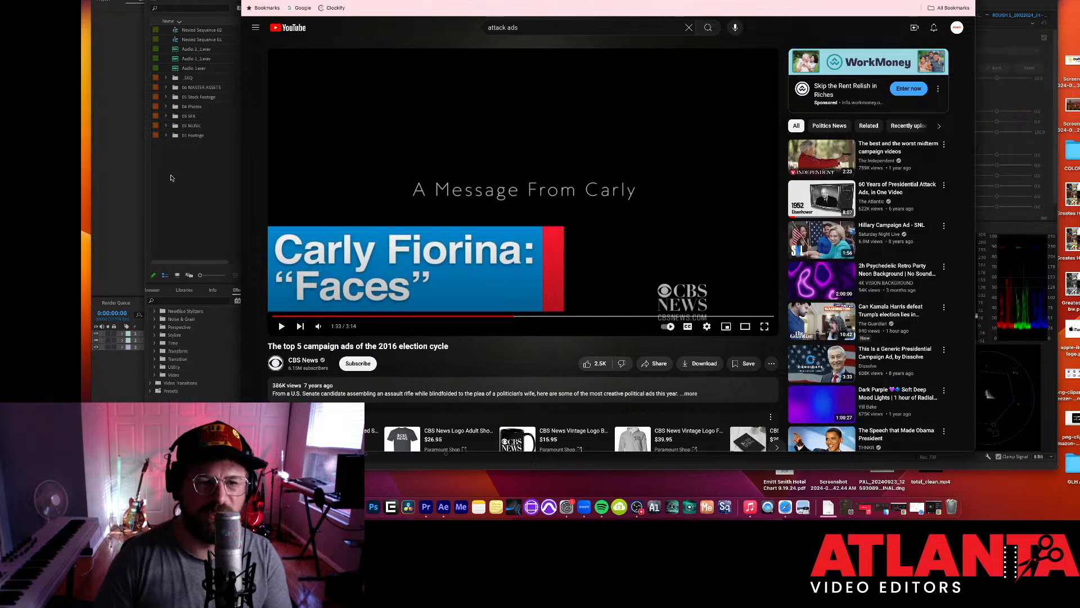
left_click(226, 366)
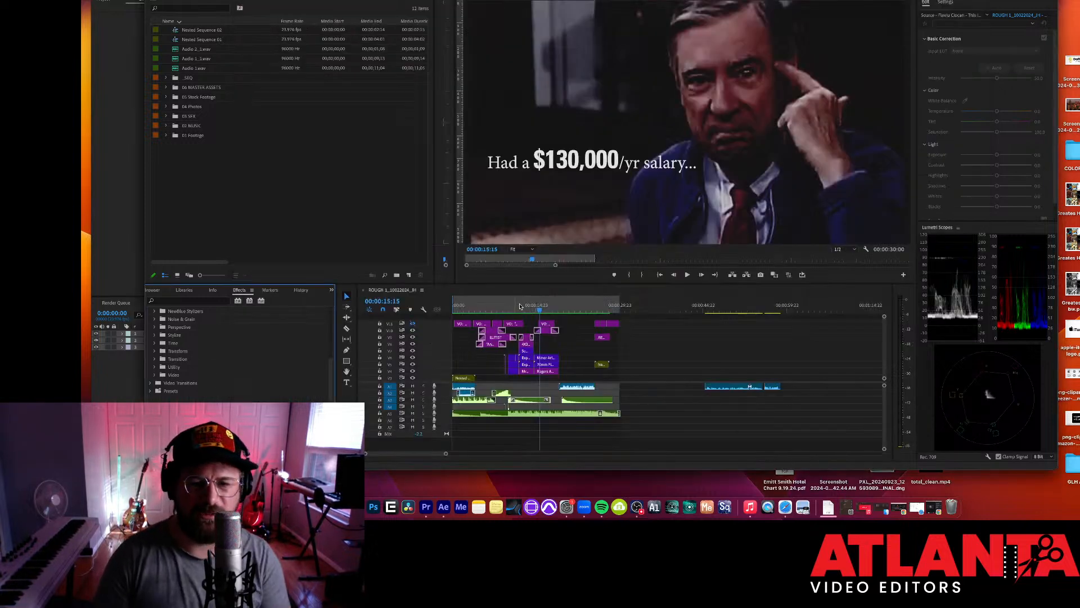
left_click(543, 308)
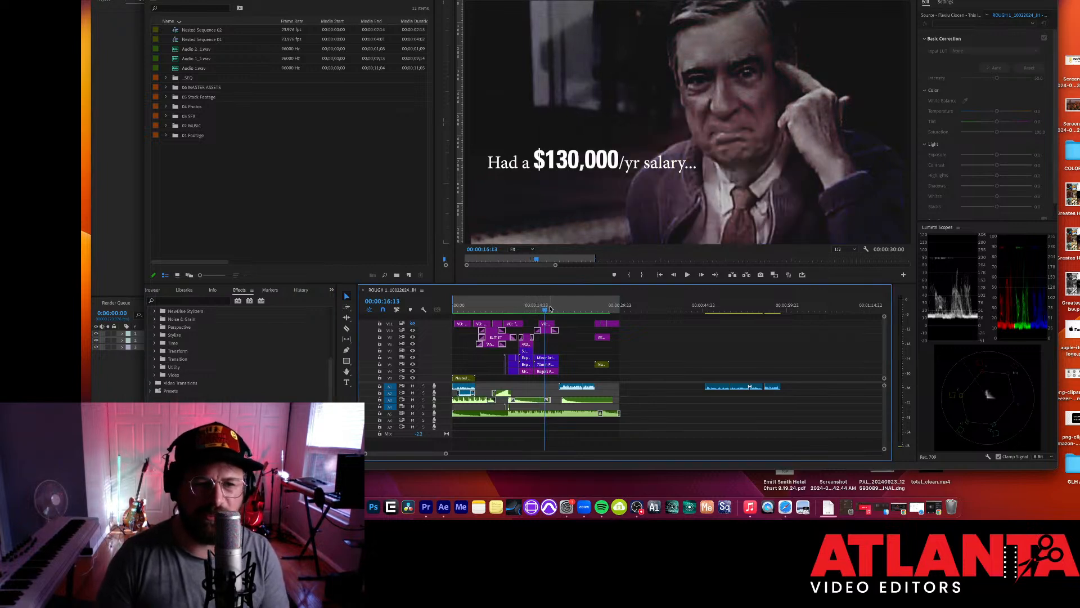
key("Right")
key("Right")
key("Right")
key("Right")
key("Right")
key("Right")
key("Right")
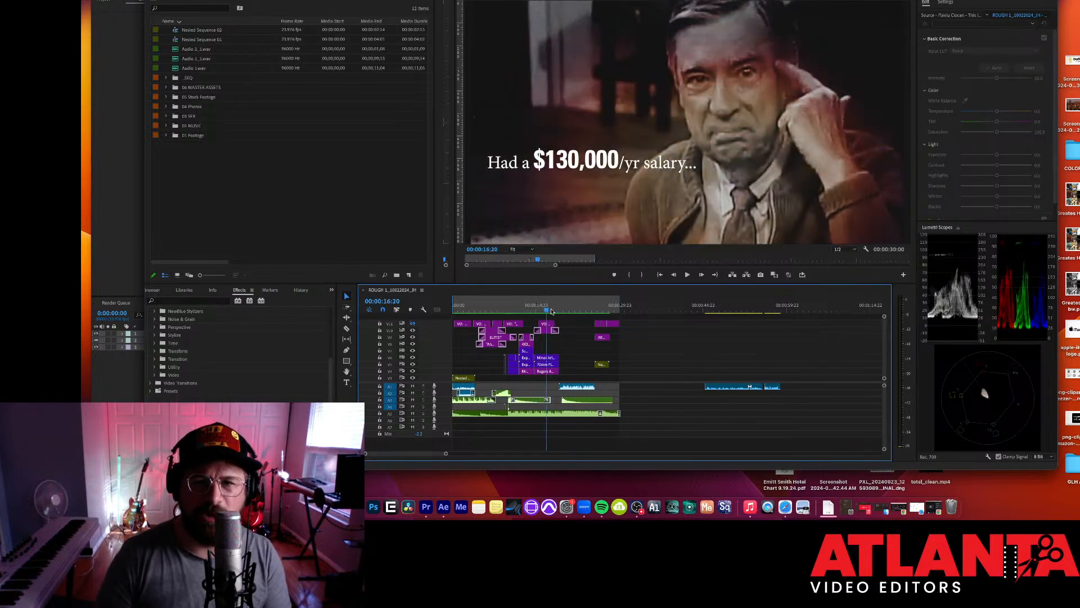
key("Right")
key("Right")
key("Right")
key("Right")
key("Right")
Reveal the open ROUGH 1 sequence in the project, duplicate it and change the date in the copy's name to 10032024.
right_click(386, 295)
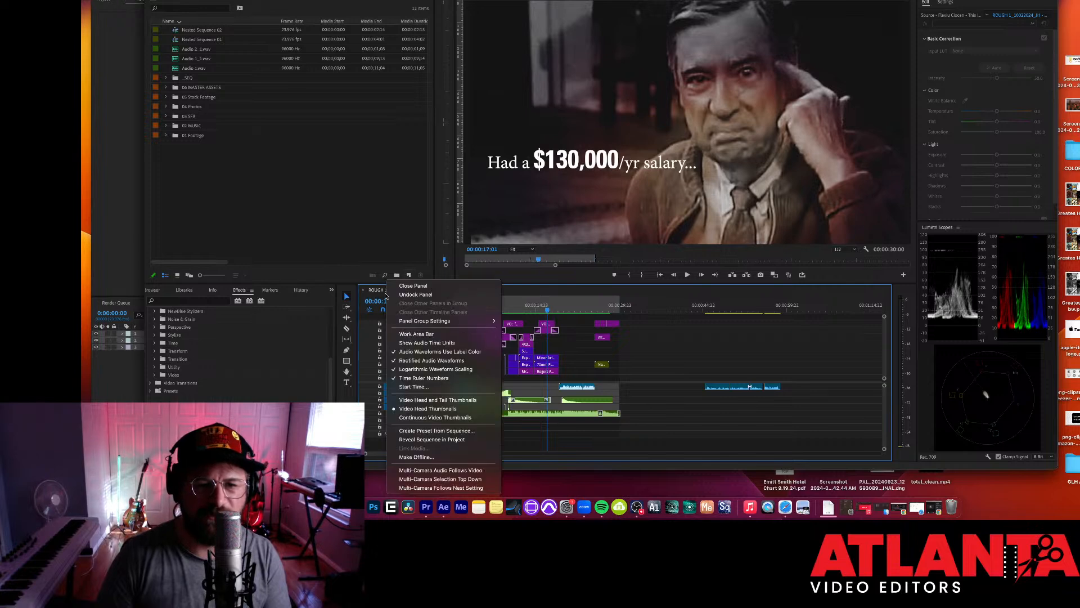
left_click(449, 444)
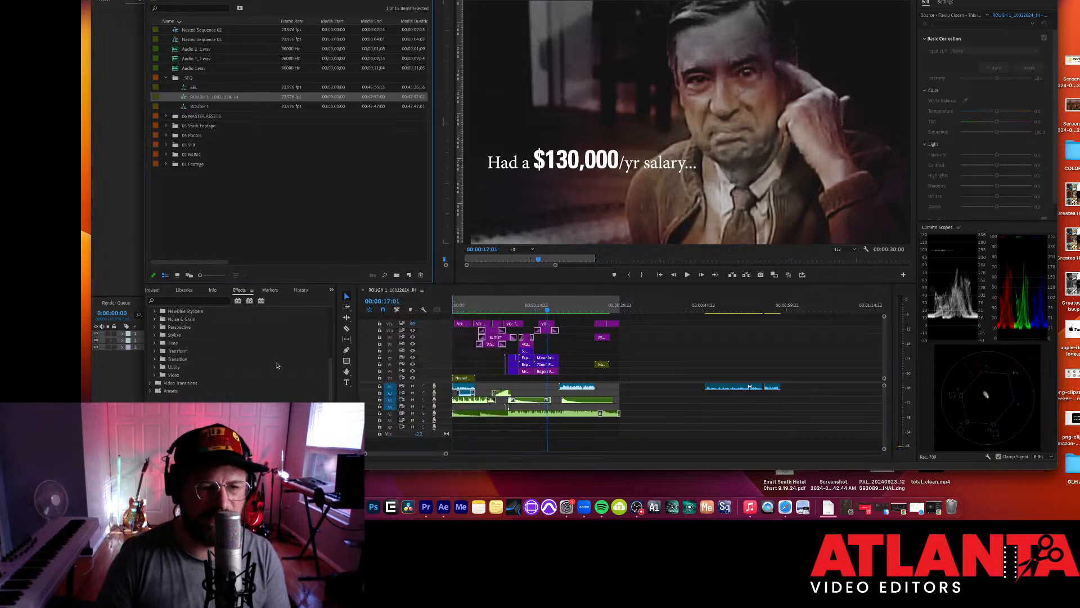
right_click(208, 98)
left_click(228, 70)
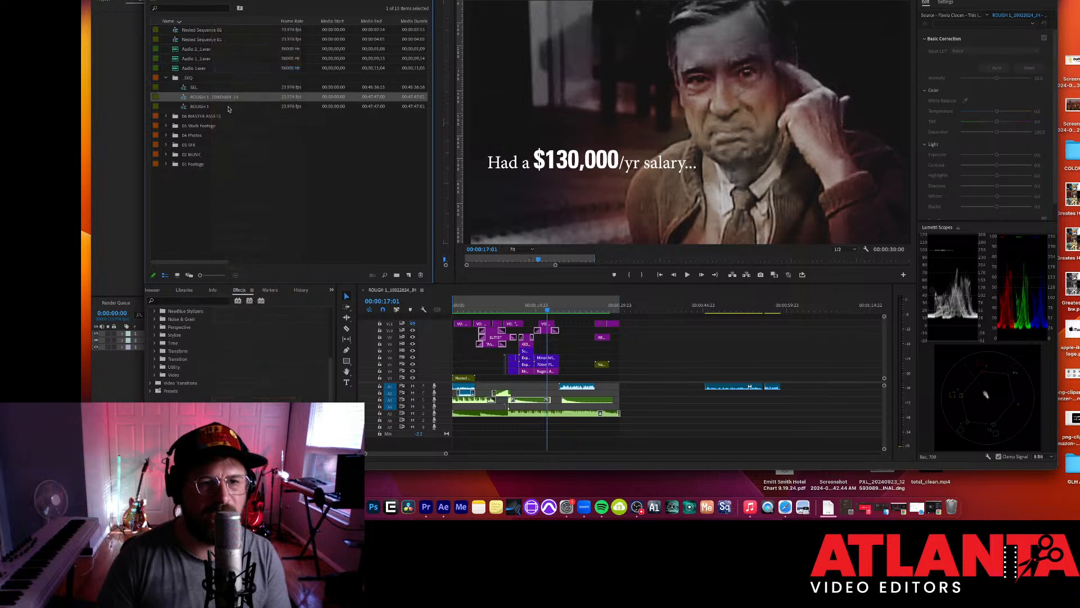
left_click(251, 98)
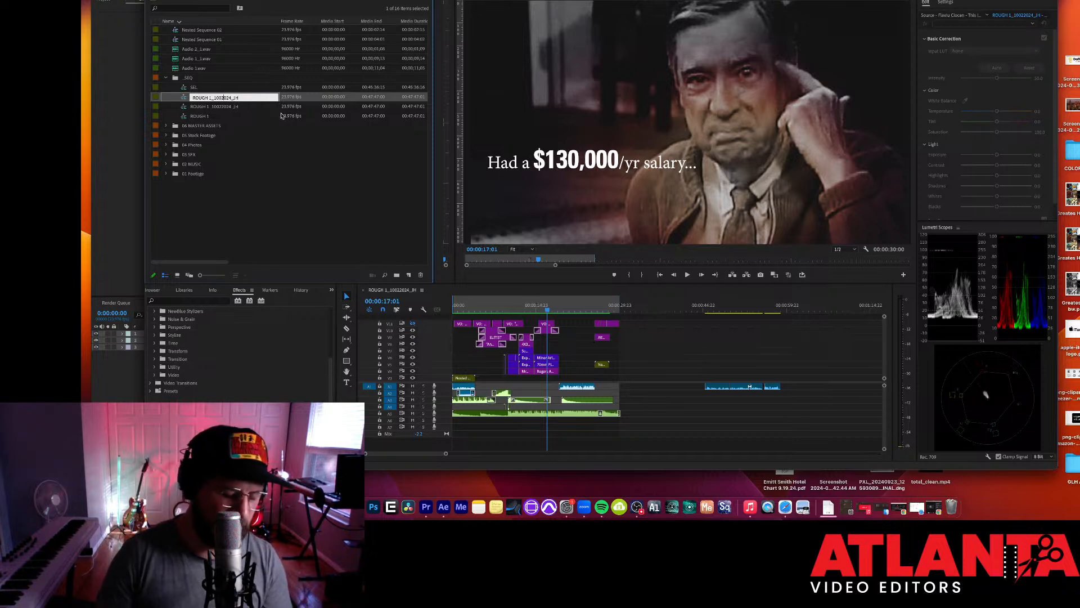
type("3")
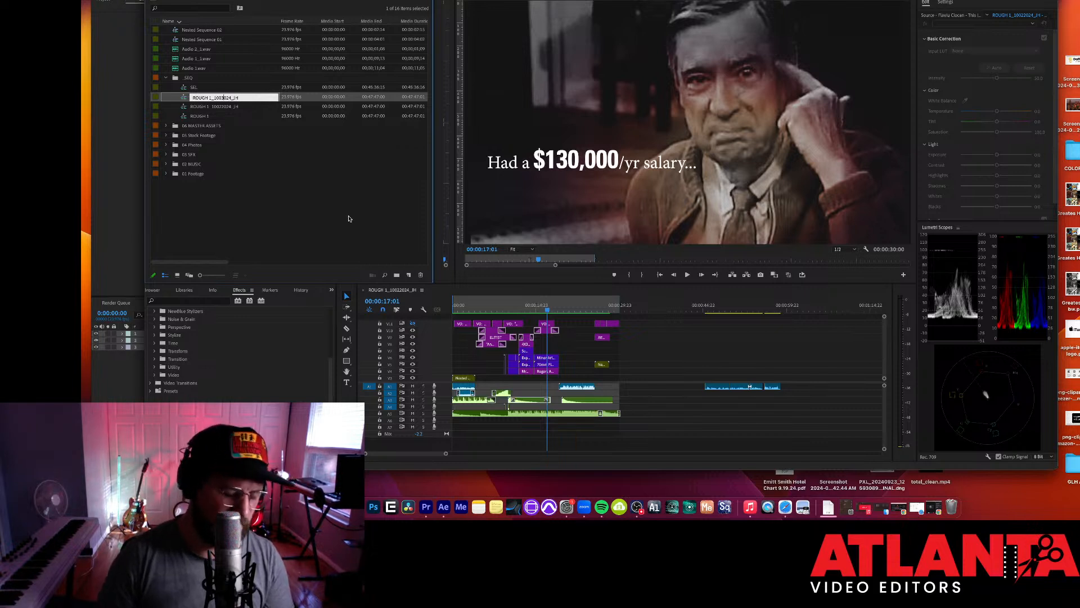
left_click(290, 203)
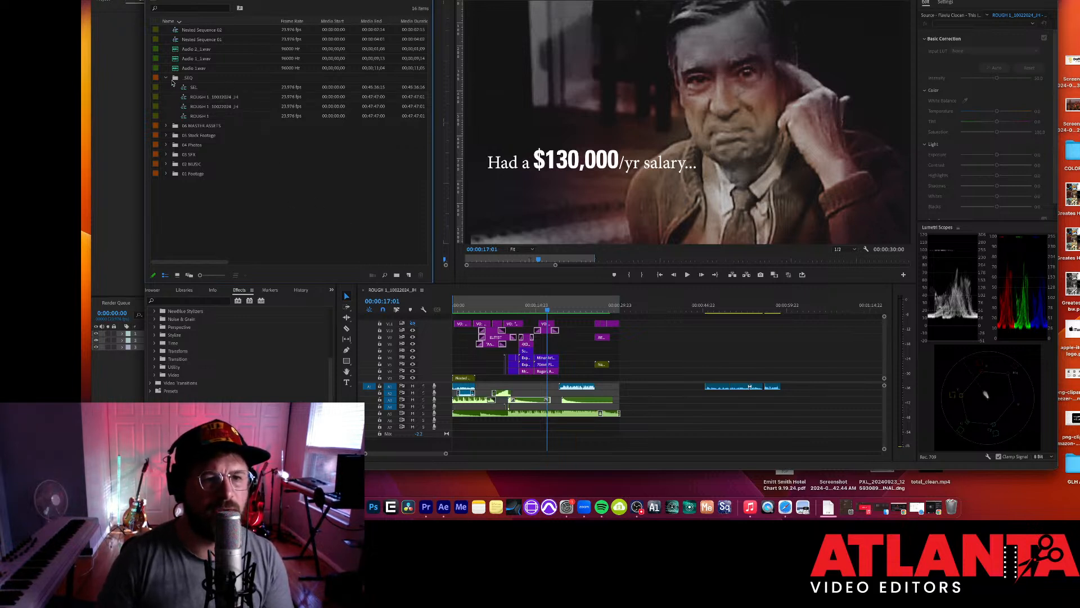
Open the SEQ bin and create a new bin named _ARCHIVE inside it.
left_click(173, 80)
double_click(173, 79)
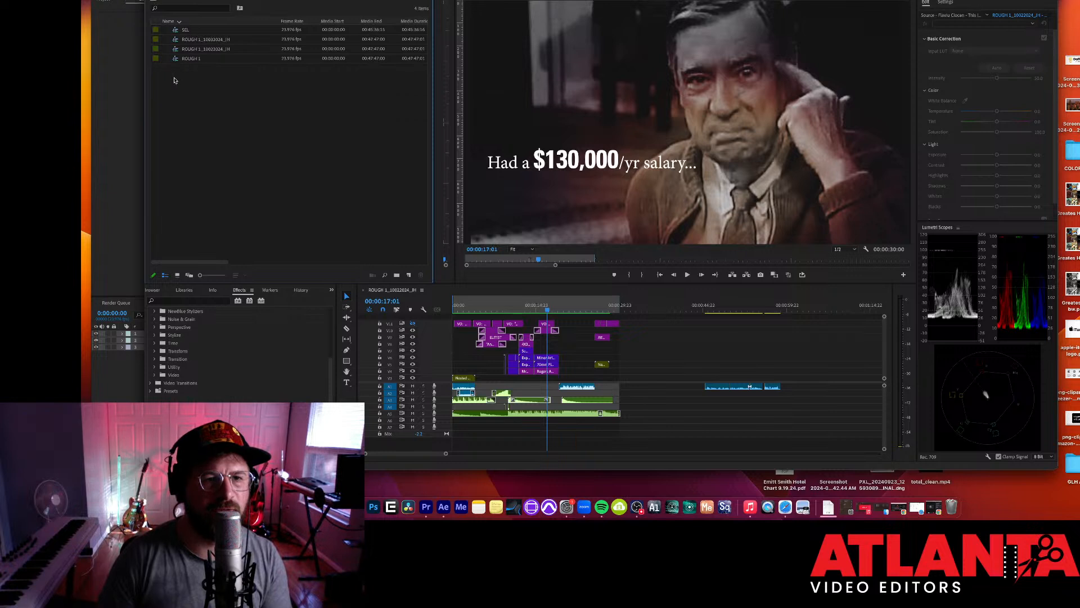
right_click(192, 115)
left_click(219, 135)
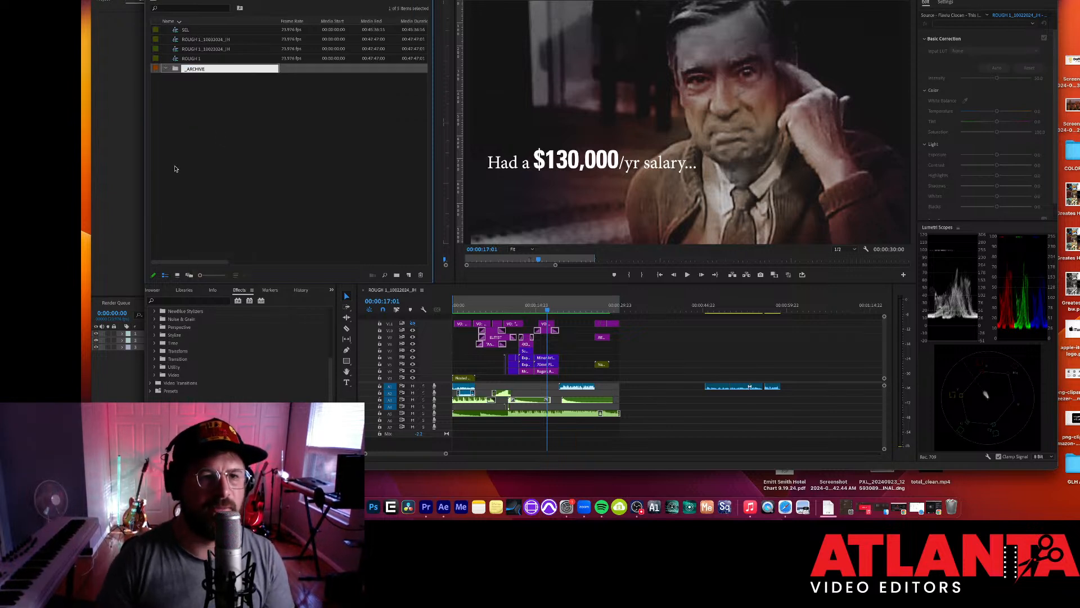
left_click(218, 125)
Move the SEL, ROUGH 1 and ROUGH 1_10022024 sequences into the _ARCHIVE bin.
left_click(201, 60)
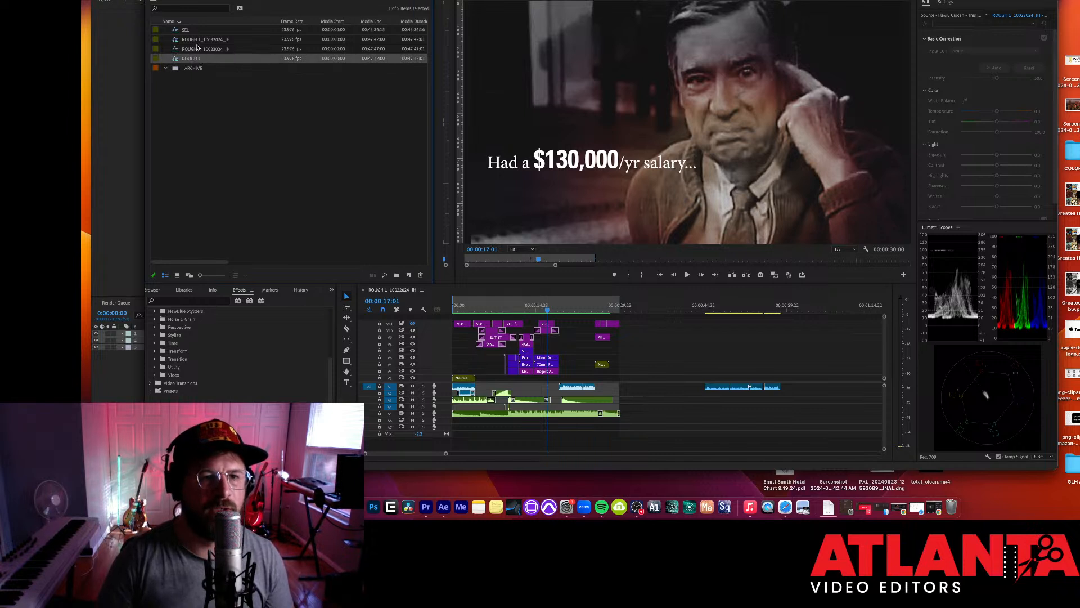
left_click(197, 49, "super")
left_click(186, 31, "super")
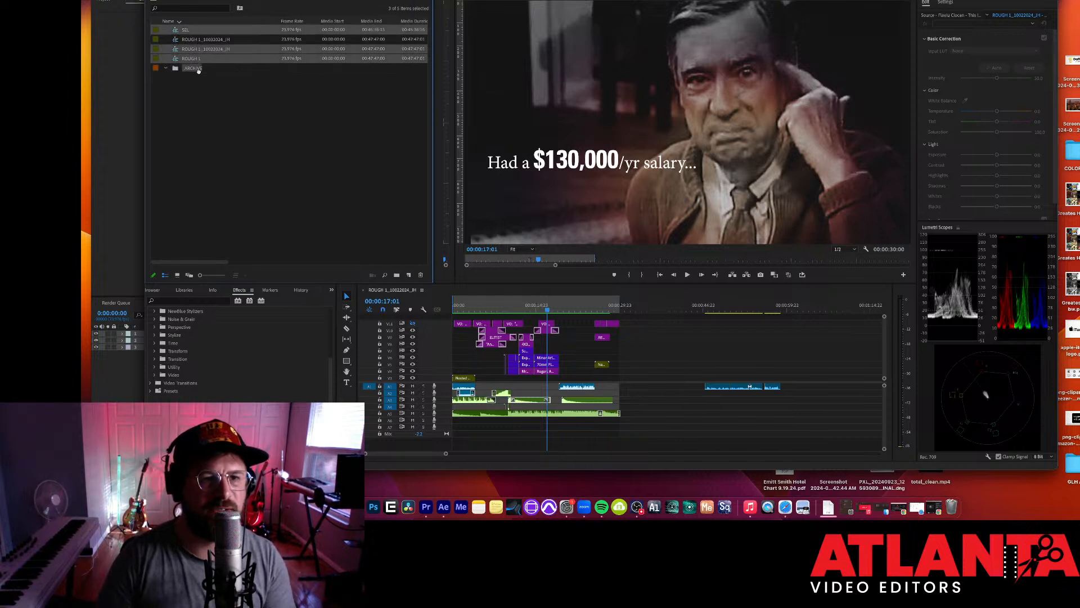
left_click_drag(198, 71, 198, 69)
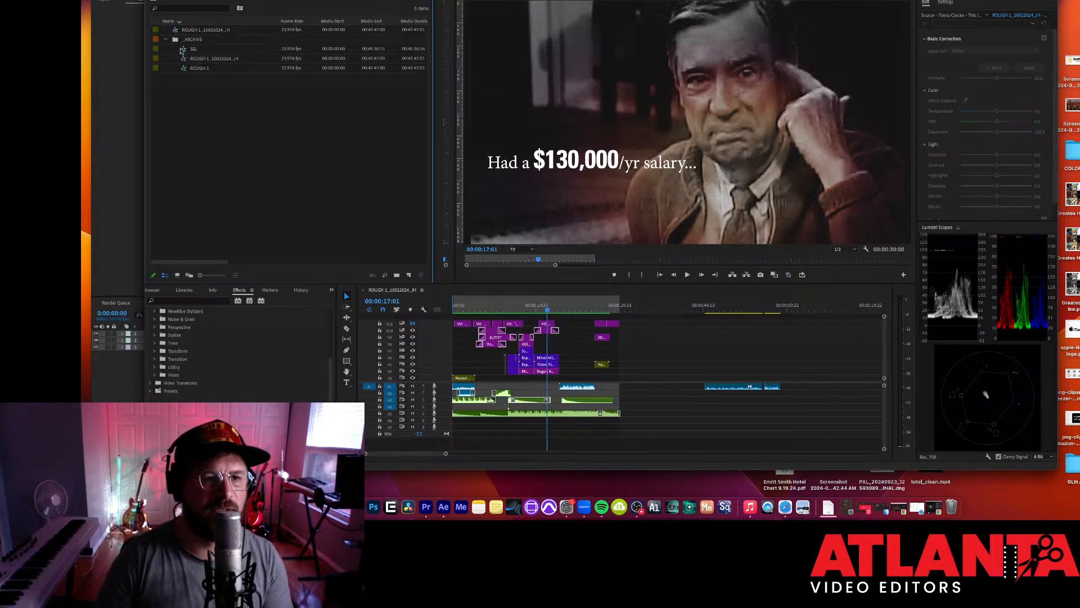
Collapse the _ARCHIVE bin and open the ROUGH 1_10032024 sequence in the timeline in place of the older version.
left_click(165, 39)
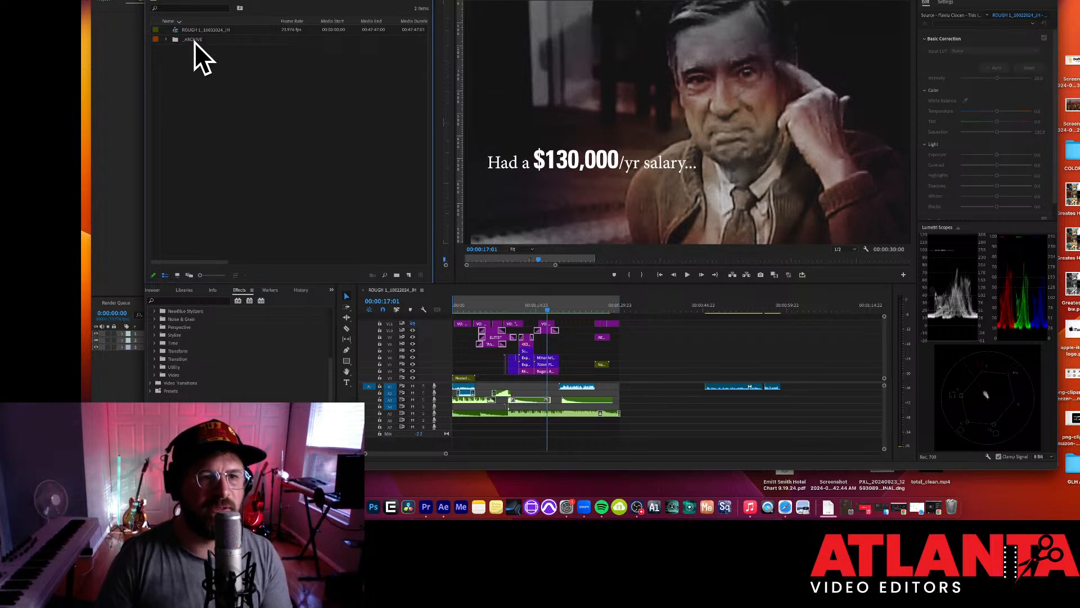
left_click(201, 32)
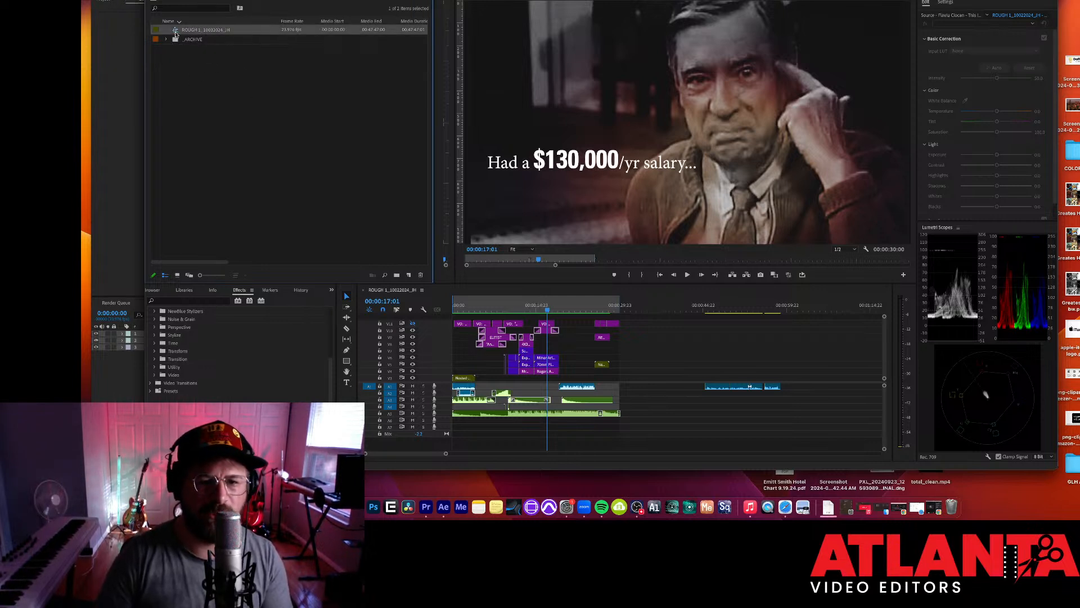
double_click(176, 32)
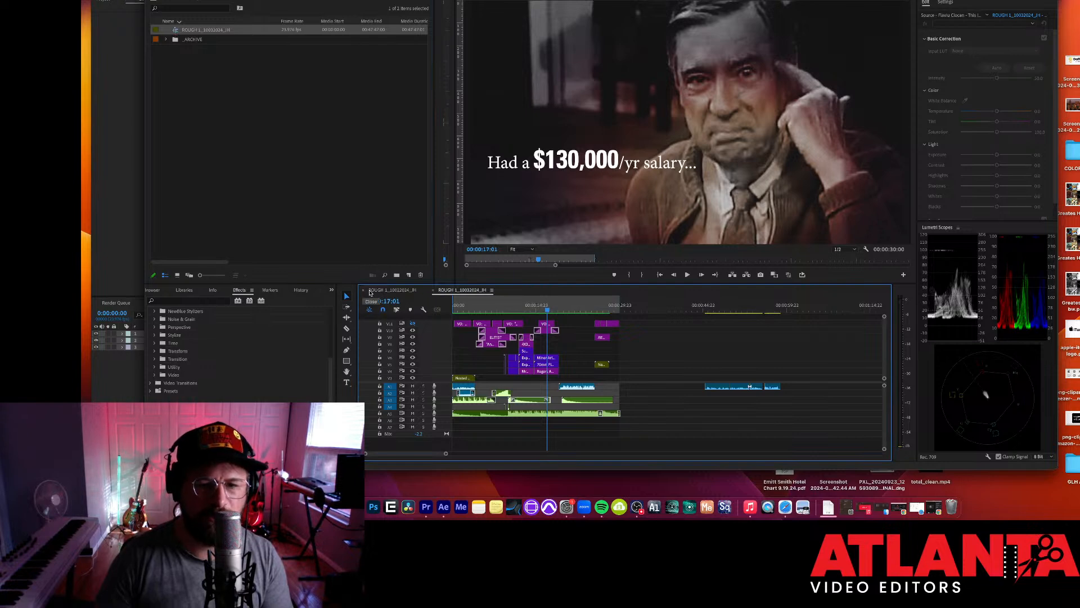
Review the new sequence from its start, ending on the shot of a family watching TV at 00:00:22:08.
left_click_drag(478, 307, 453, 309)
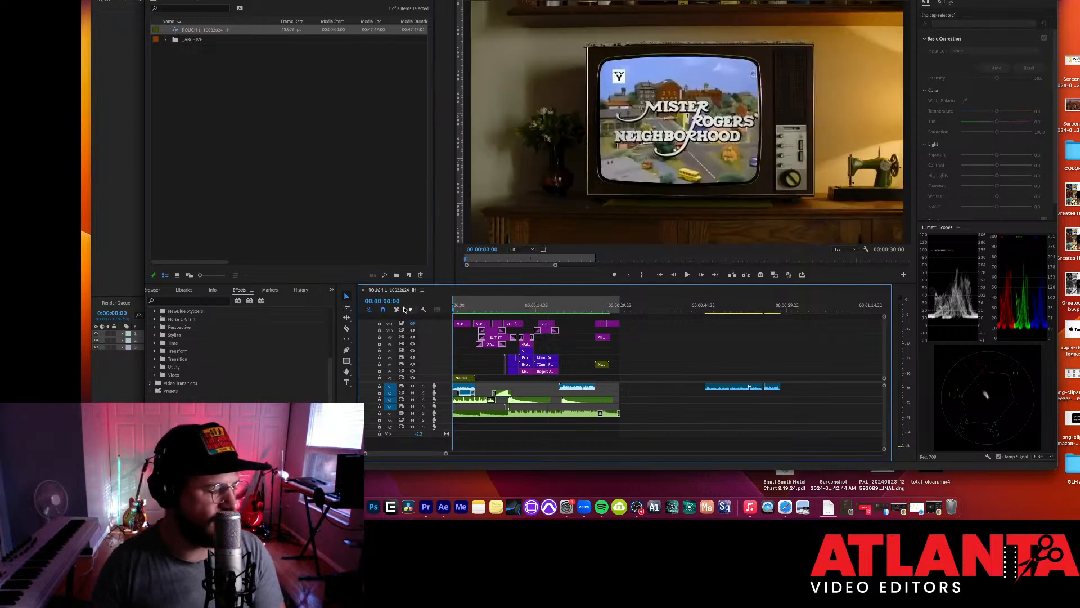
key("space")
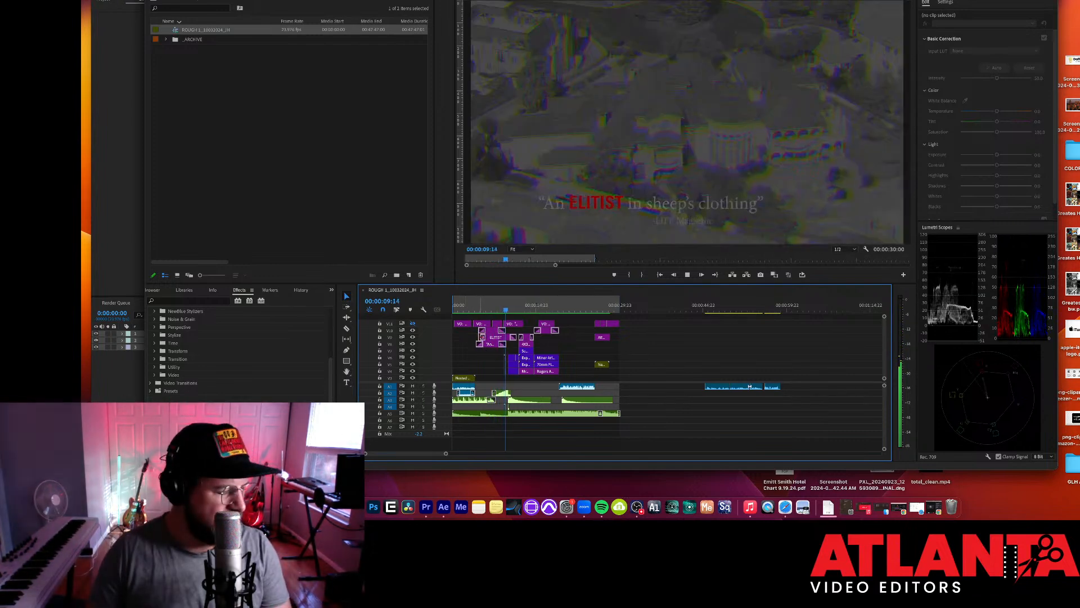
key("space")
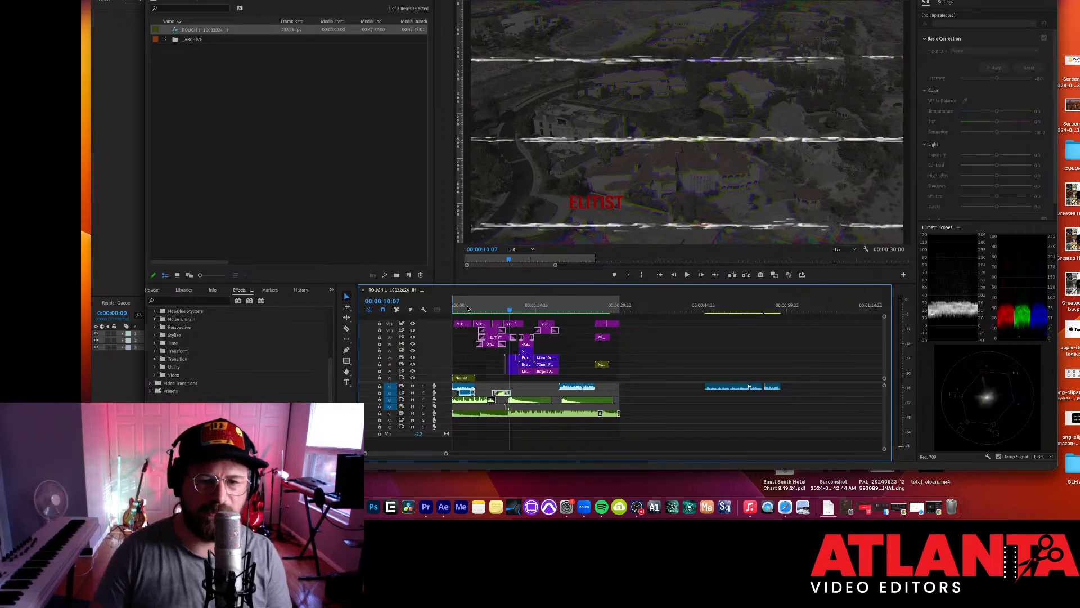
left_click_drag(440, 308, 422, 308)
key("space")
key("space")
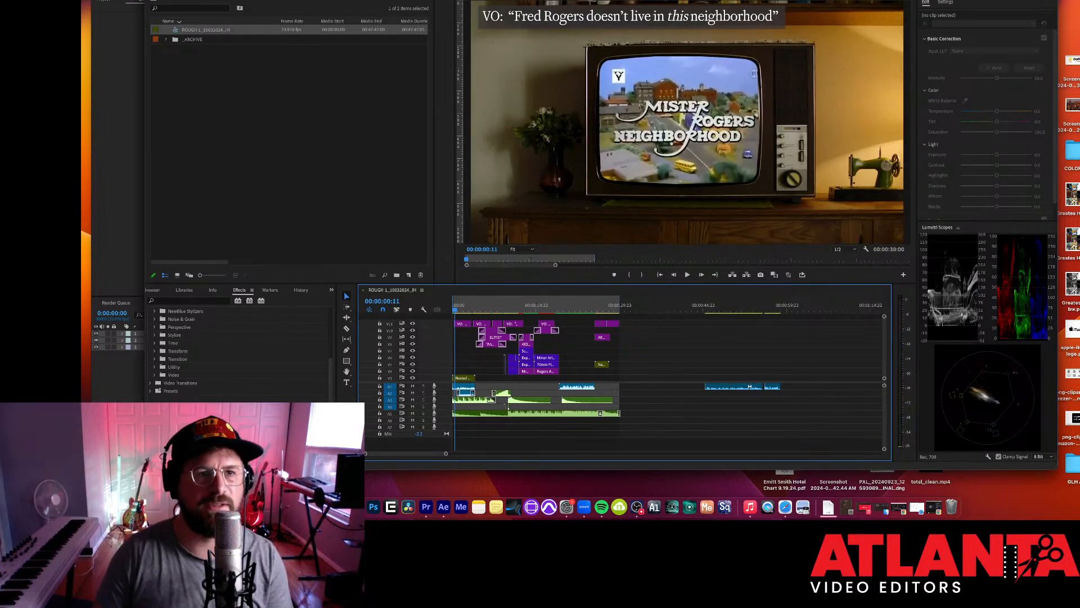
left_click(202, 0)
left_click(225, 0)
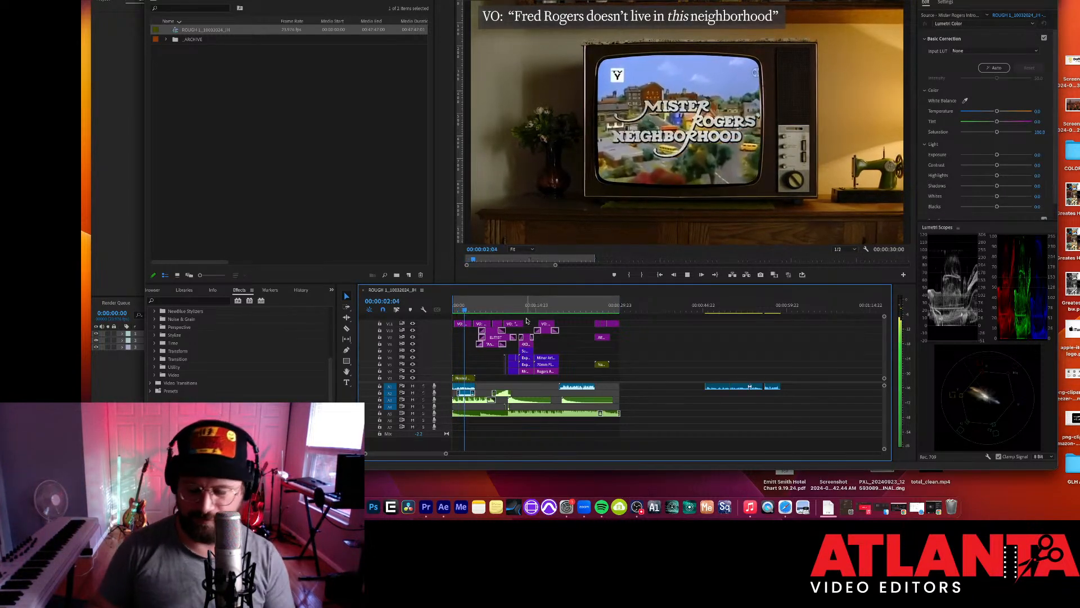
key("space")
key("Up")
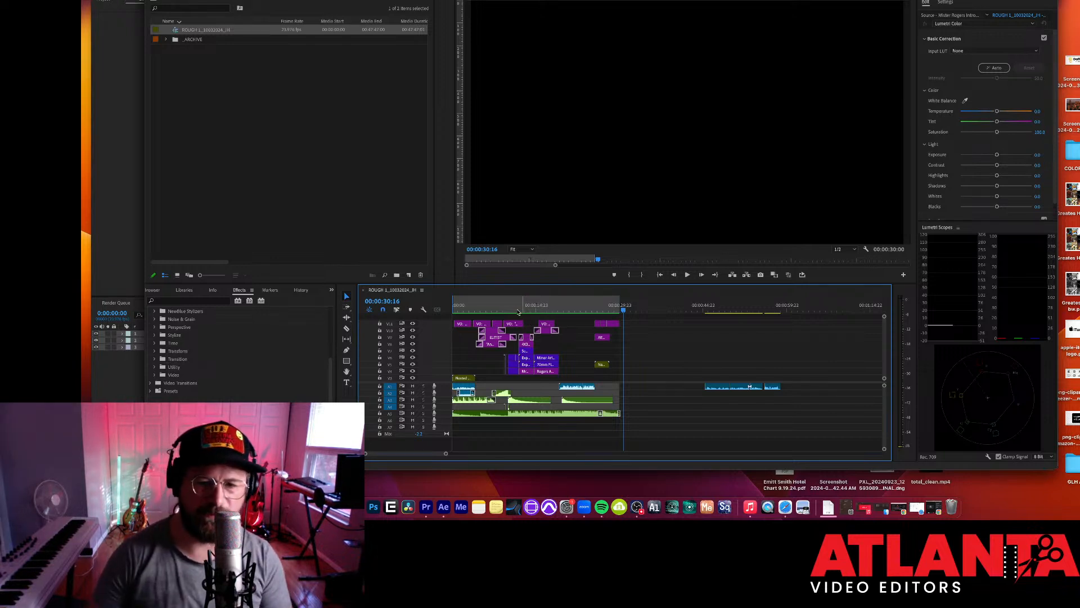
mouse_move(565, 311)
left_mouse_down()
mouse_move(588, 318)
mouse_move(577, 316)
left_mouse_up()
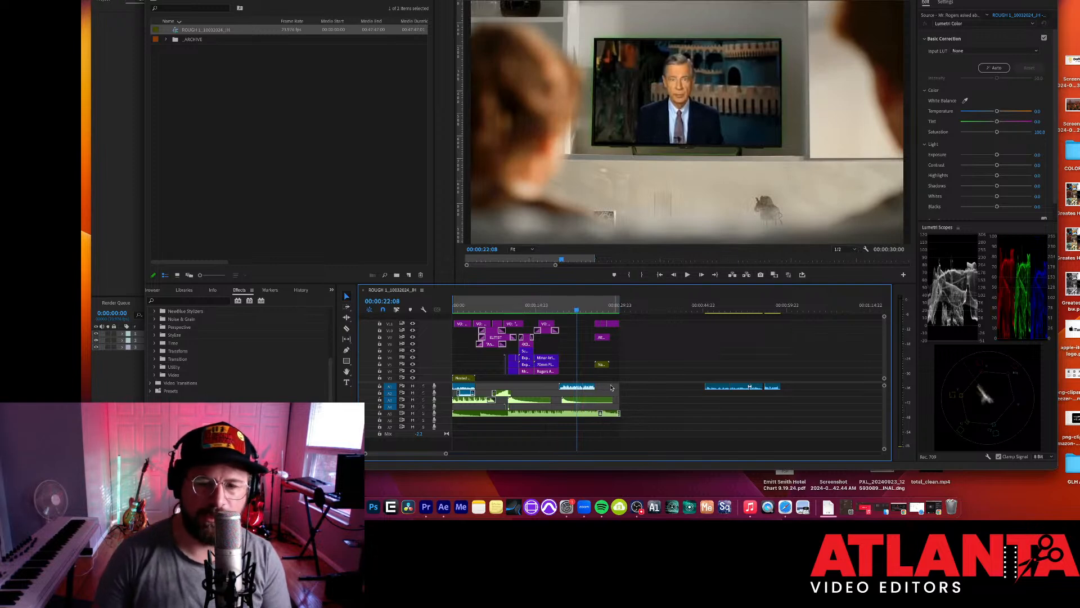
scroll(610, 378, "down", 2)
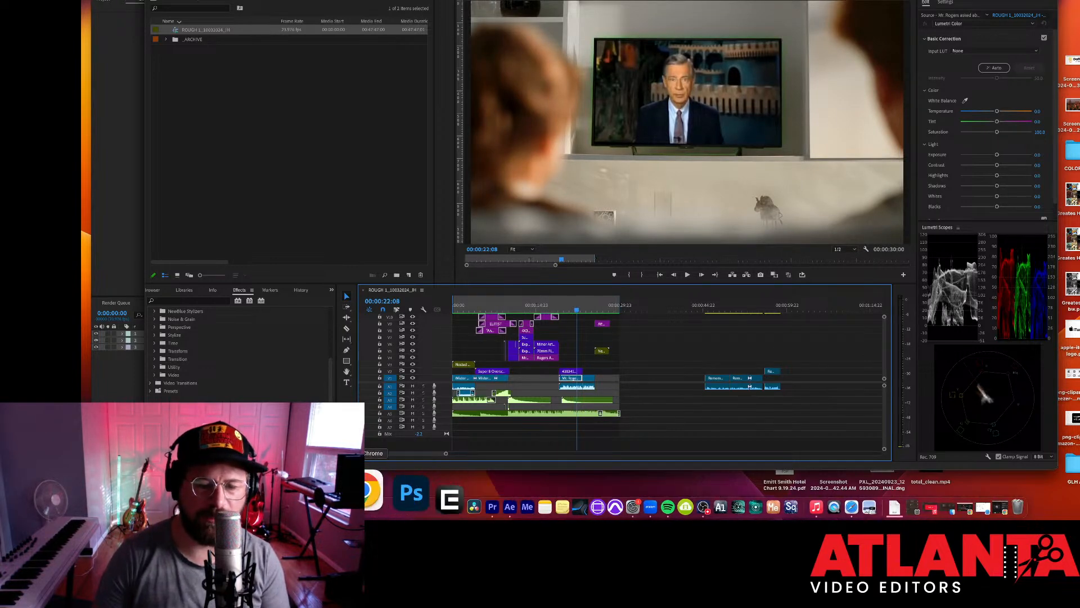
Switch to the Chrome browser and search YouTube for "harris attack ad".
left_click(370, 485)
left_click(516, 29)
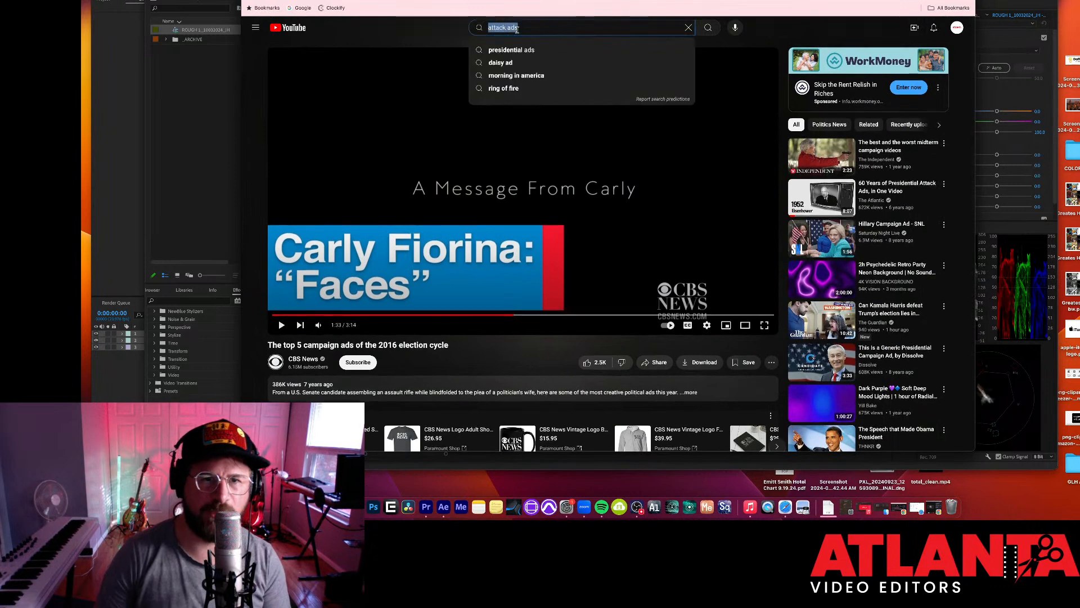
scroll(516, 32, "down", 1)
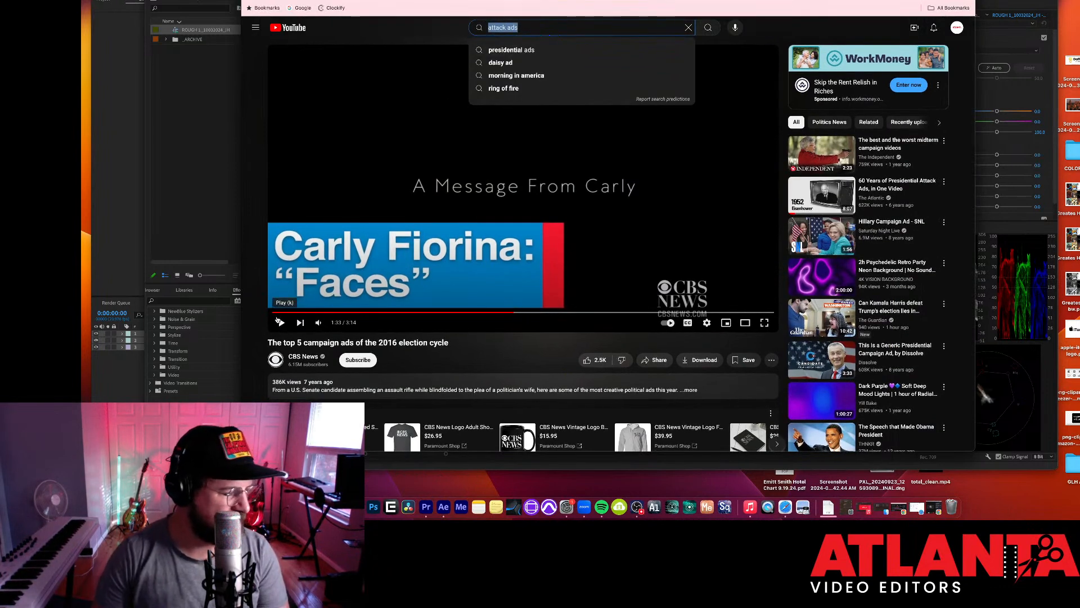
type("harris atta")
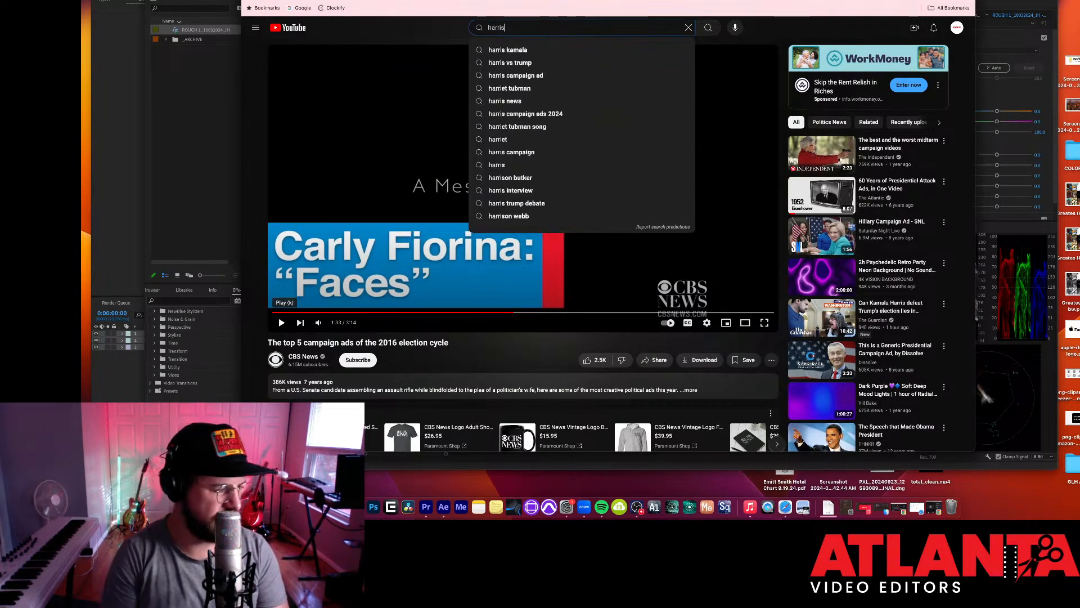
type("ck ad")
key("Return")
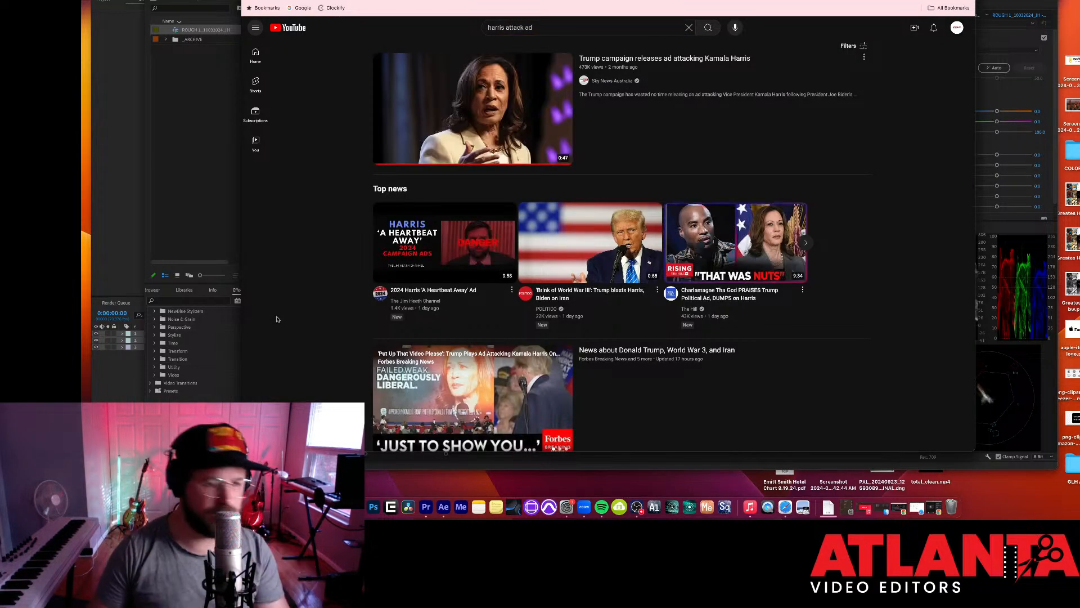
Open the video "Trump campaign releases ad attacking Kamala Harris", skip the pre-roll advert and watch the attack ad.
scroll(276, 319, "down", 1)
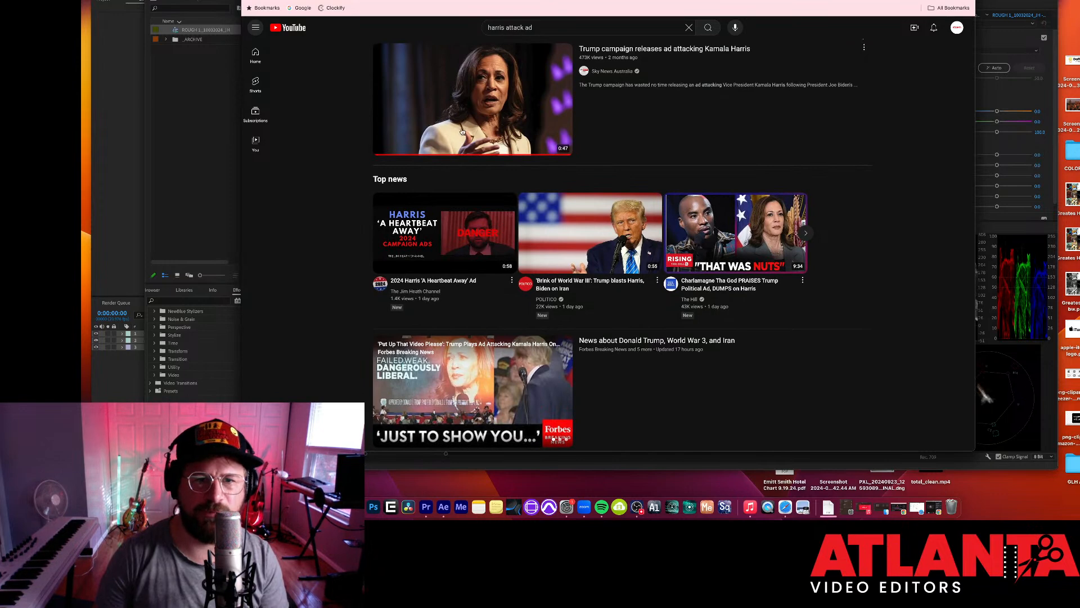
left_click(463, 133)
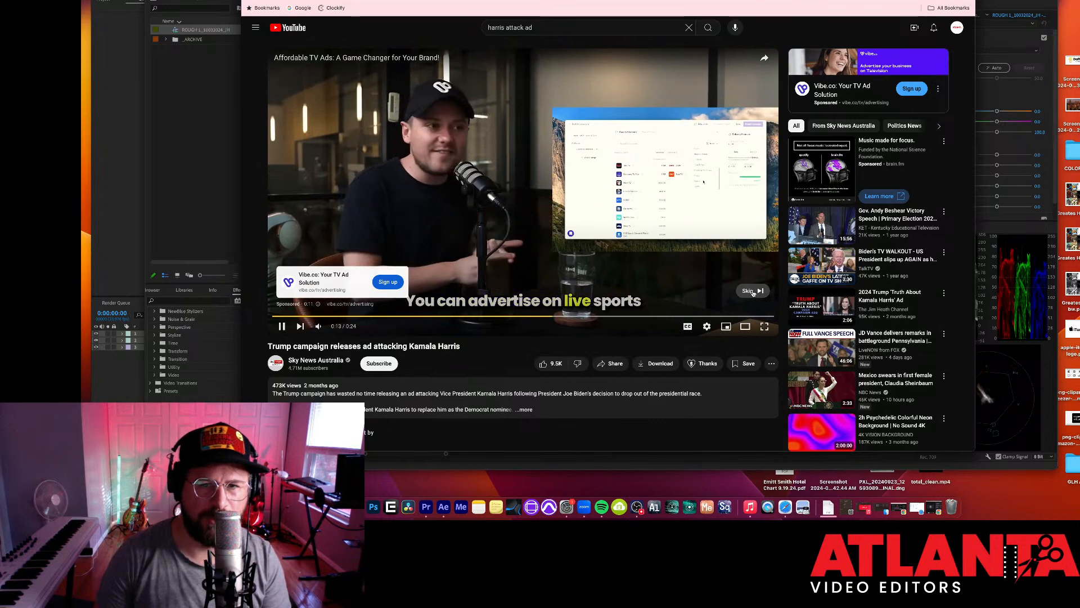
left_click(752, 291)
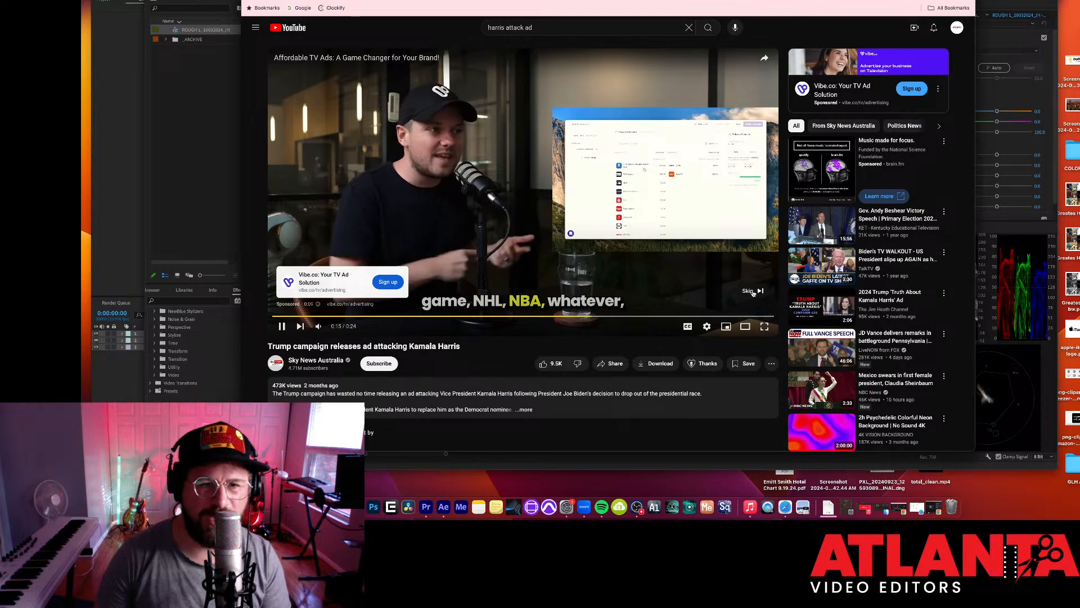
left_click(281, 327)
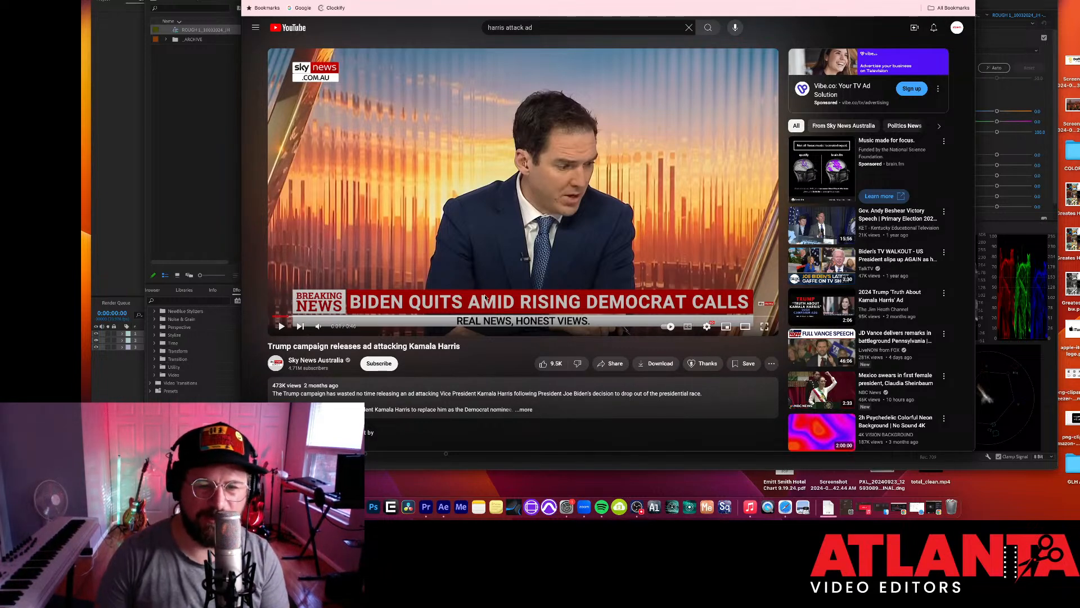
left_click_drag(458, 327, 484, 316)
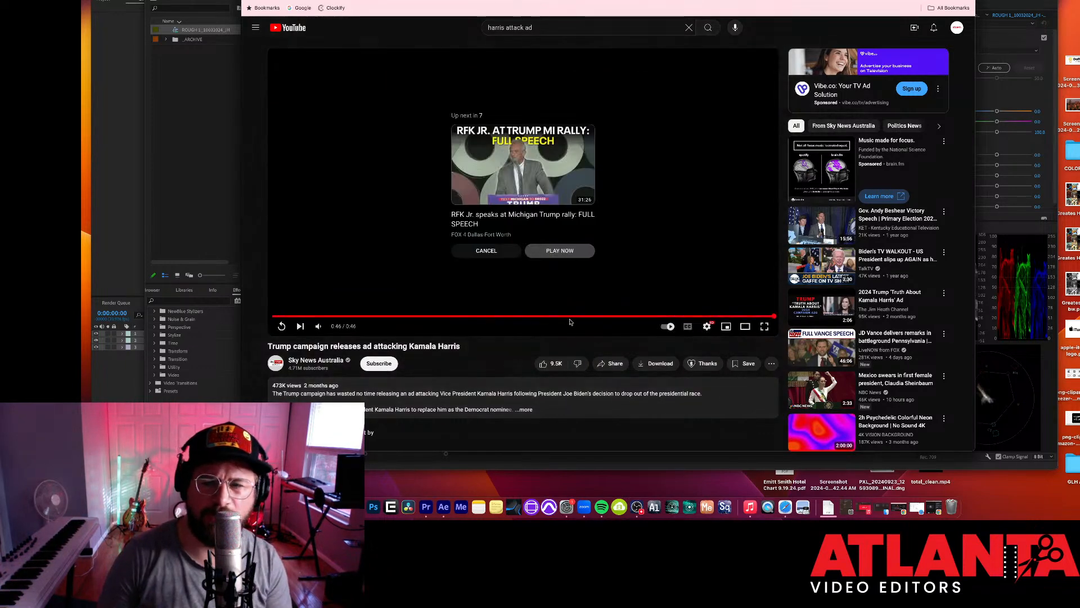
Return to the search results, browse further down the campaign ads and open "America | Bernie Sanders".
scroll(363, 80, "down", 1)
left_click(253, 0)
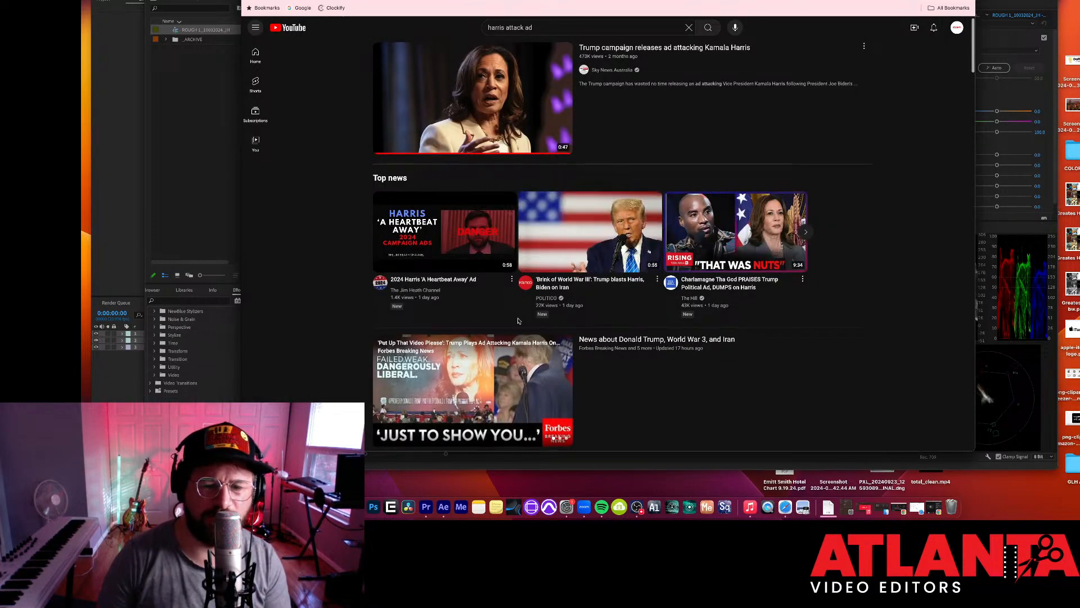
scroll(591, 281, "down", 5)
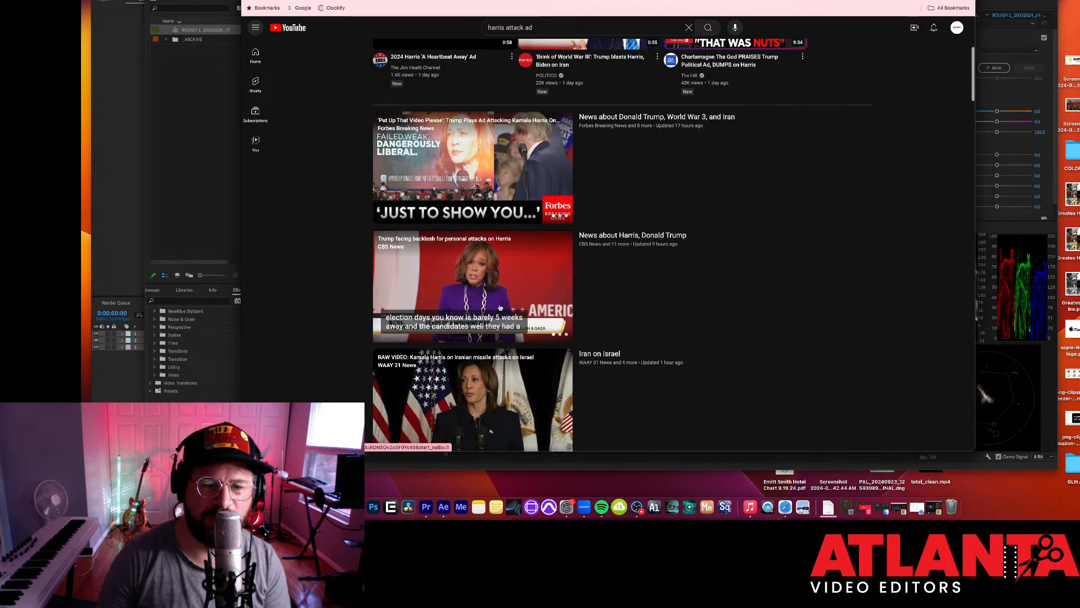
scroll(490, 318, "down", 2)
scroll(490, 318, "down", 4)
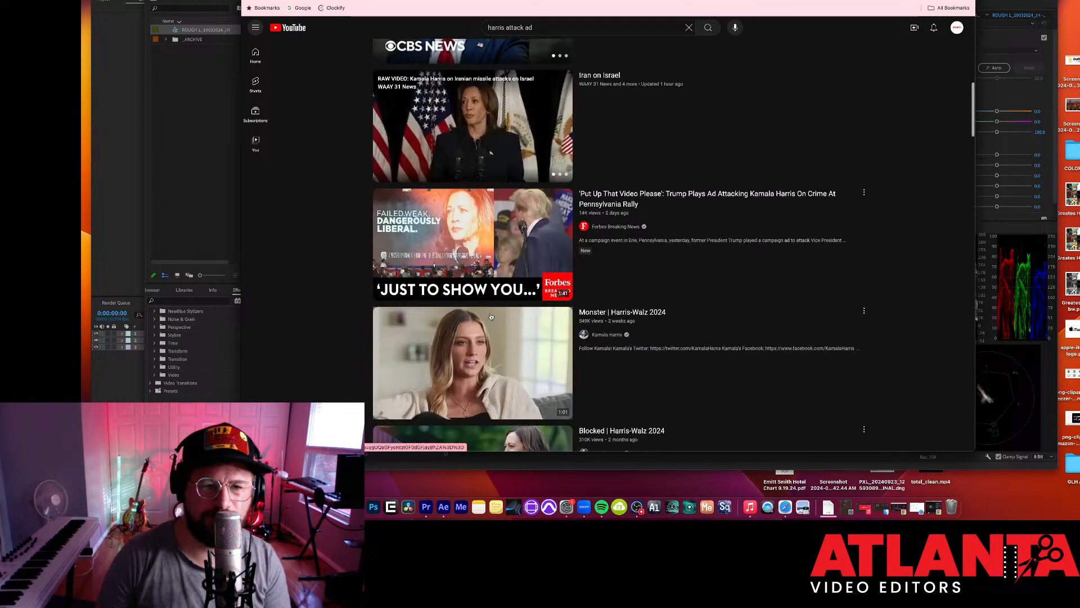
scroll(490, 318, "down", 4)
scroll(490, 317, "down", 2)
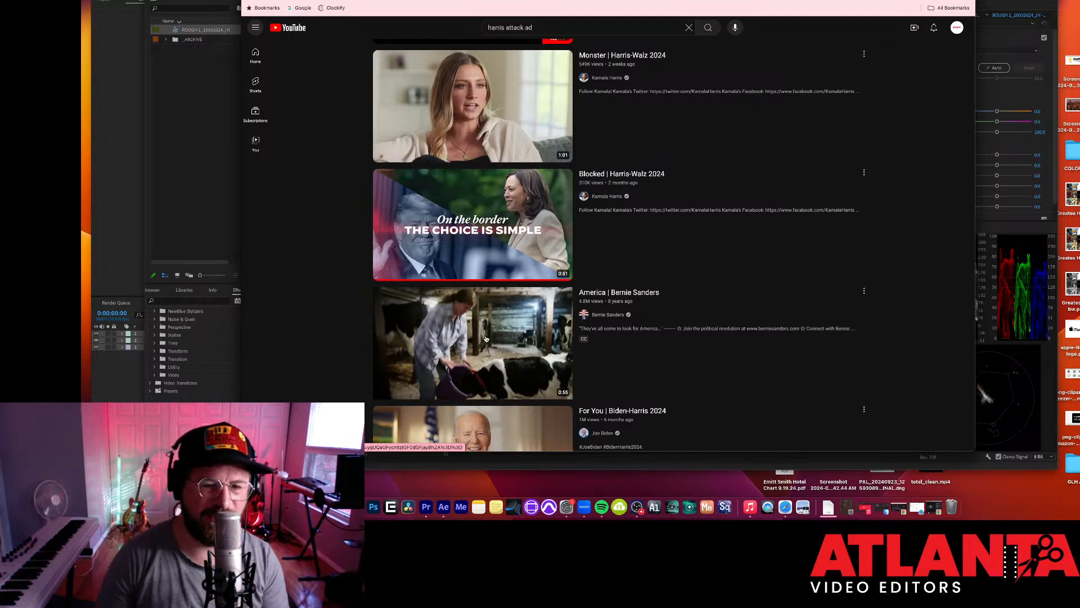
scroll(485, 332, "down", 1)
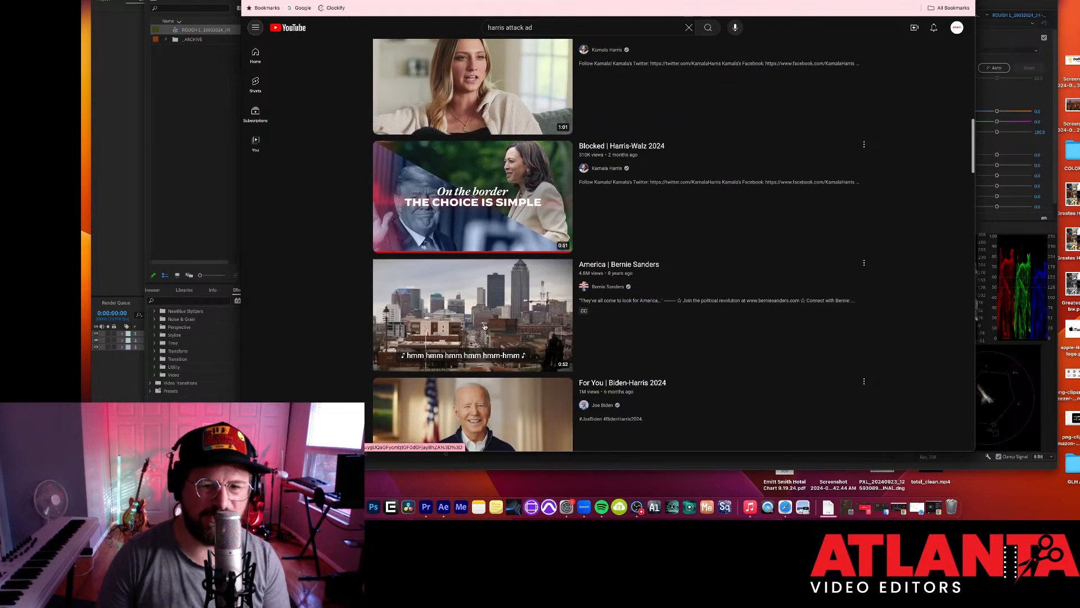
left_click(484, 326)
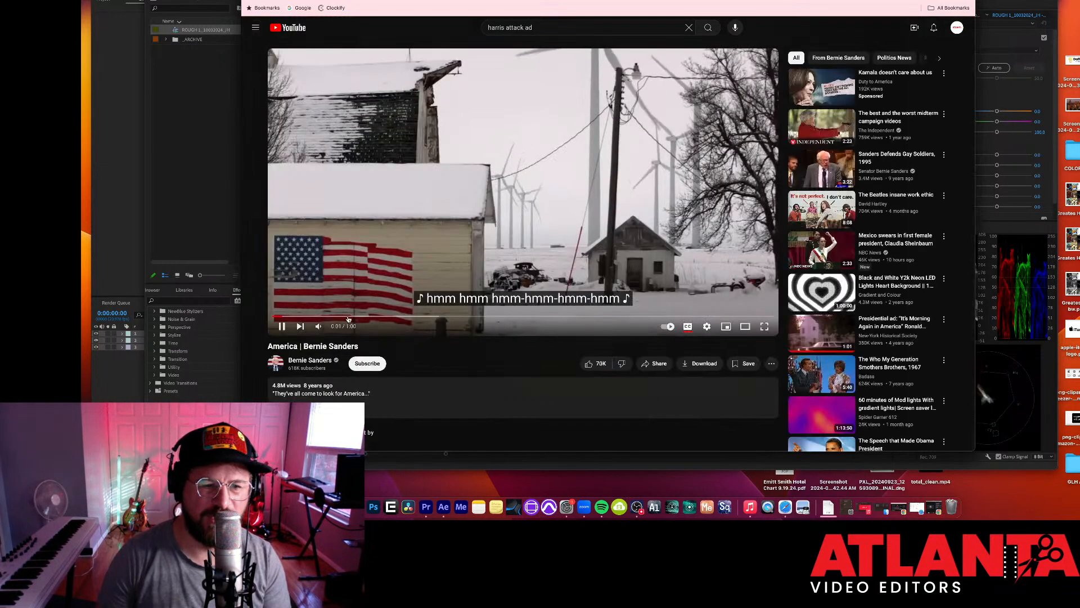
Examine the opening shots of the Bernie Sanders ad in short bursts, pausing on individual shots up to the city skyline at 0:07.
key("space")
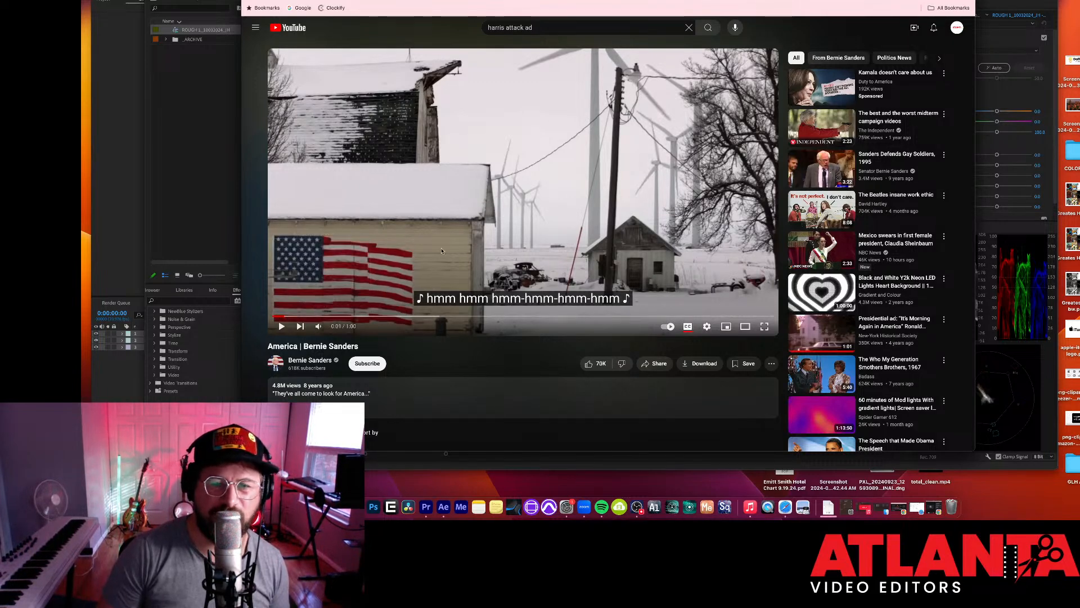
right_click(356, 181)
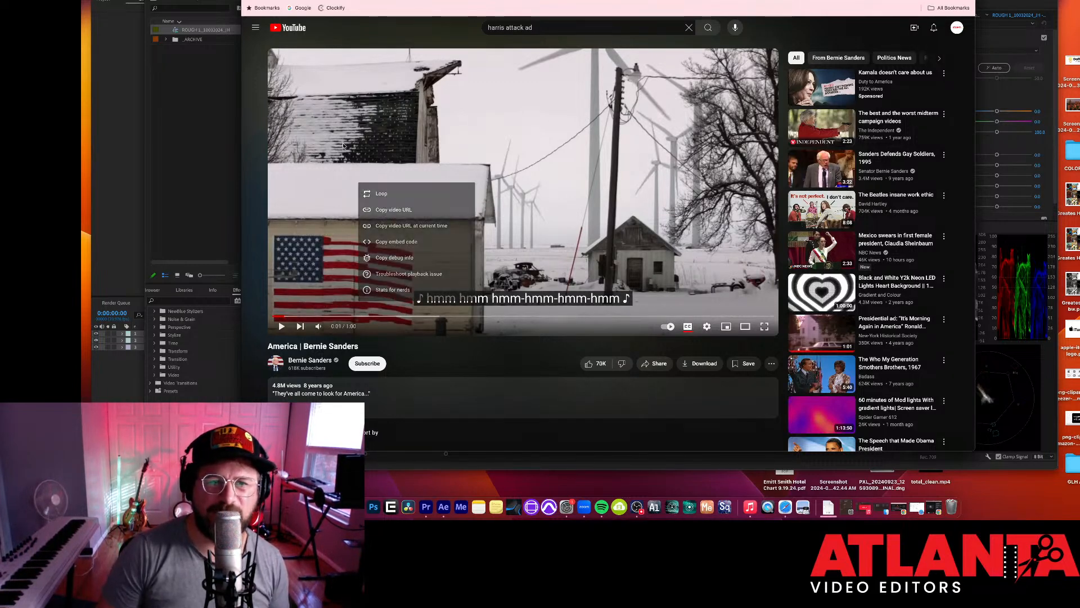
left_click(321, 144)
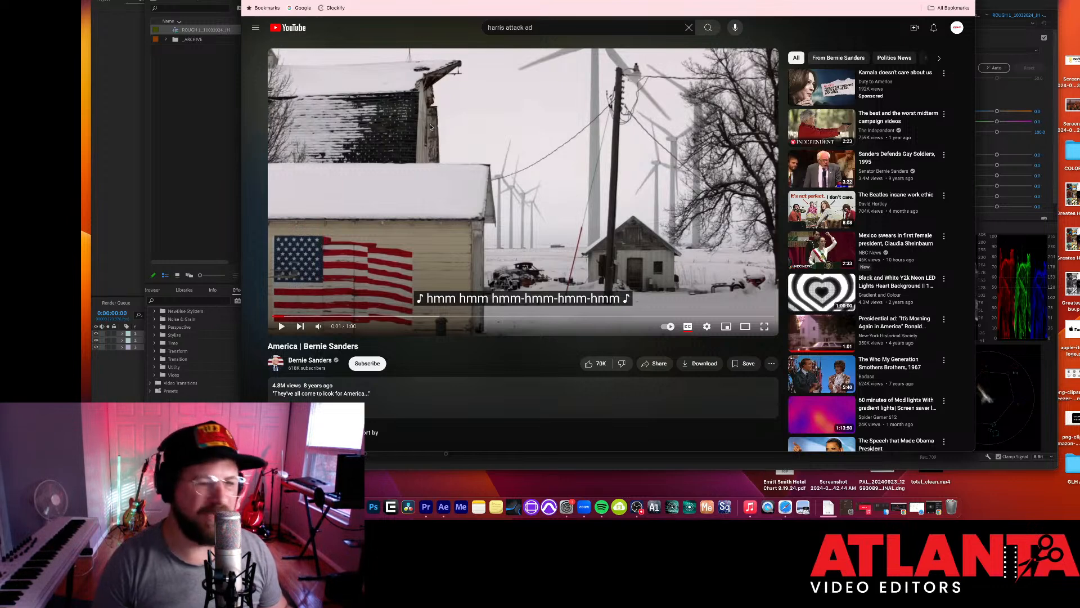
left_click(282, 330)
left_click(282, 331)
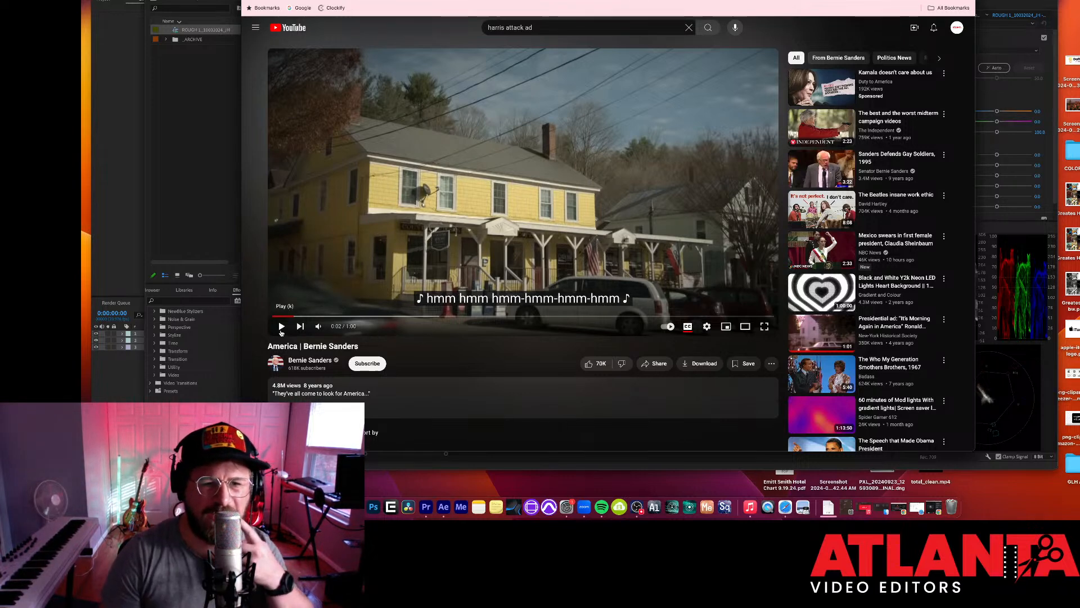
left_click(282, 329)
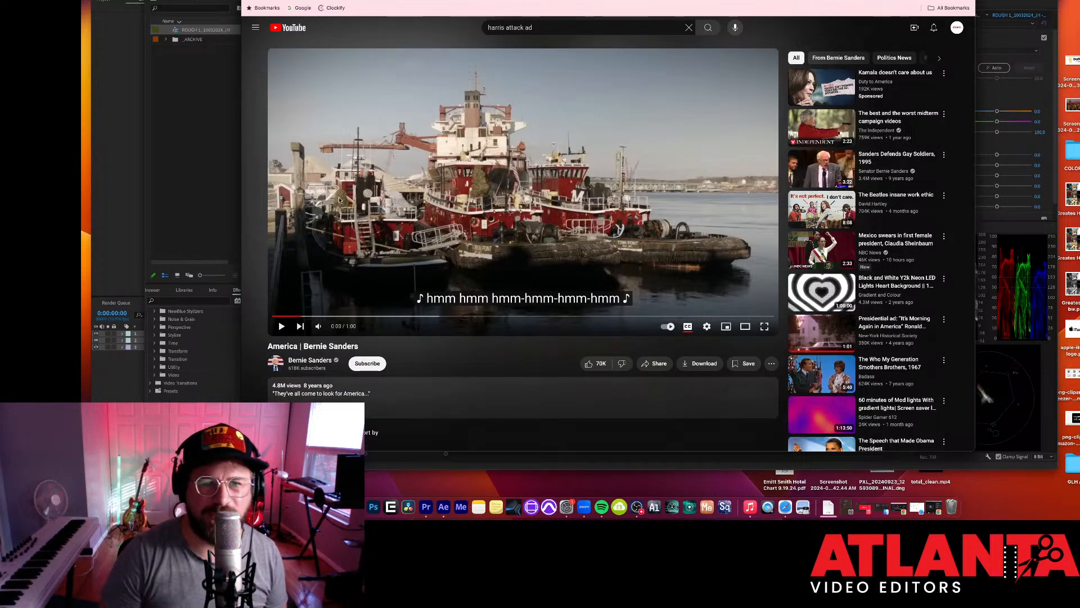
left_click(281, 327)
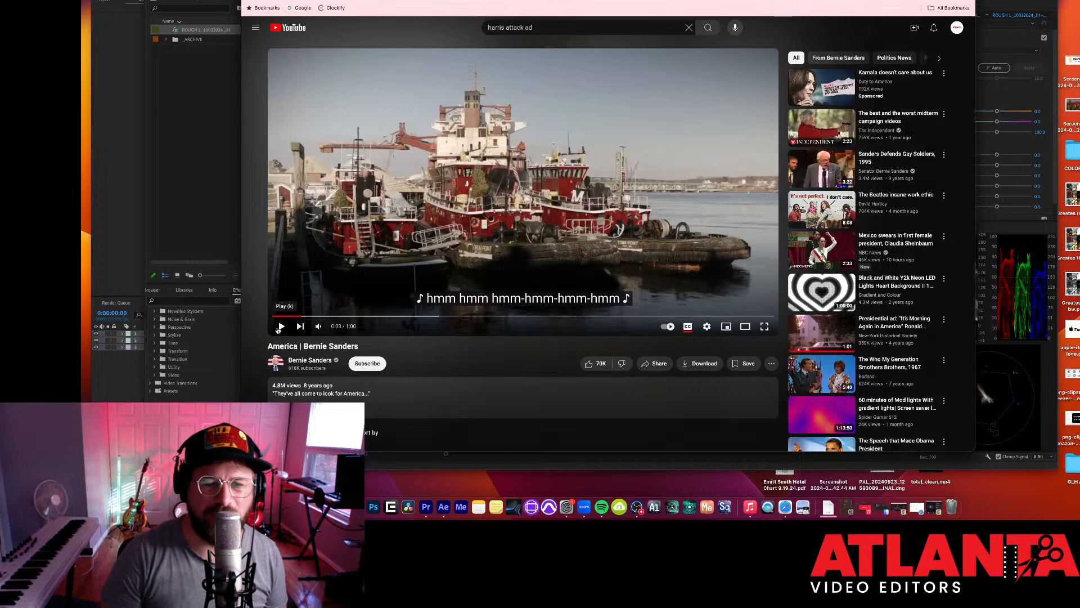
left_click(279, 327)
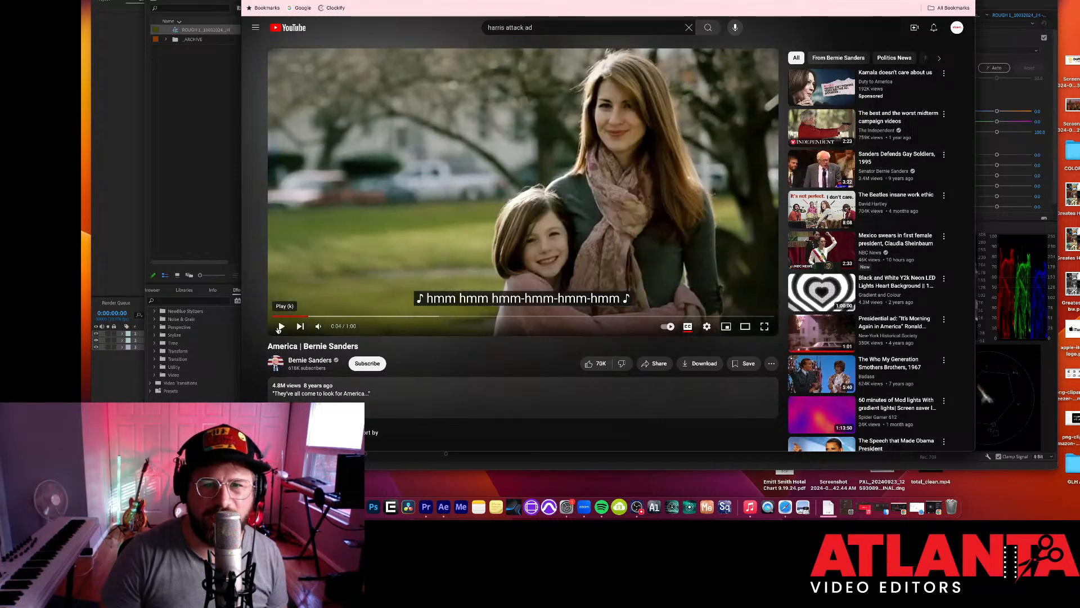
left_click(279, 327)
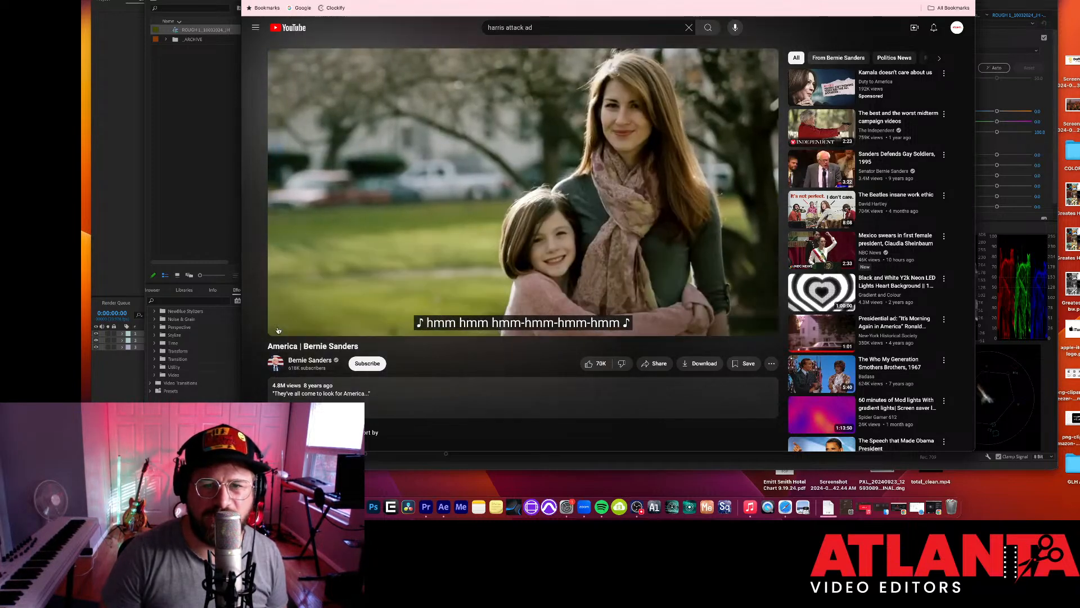
left_click(280, 327)
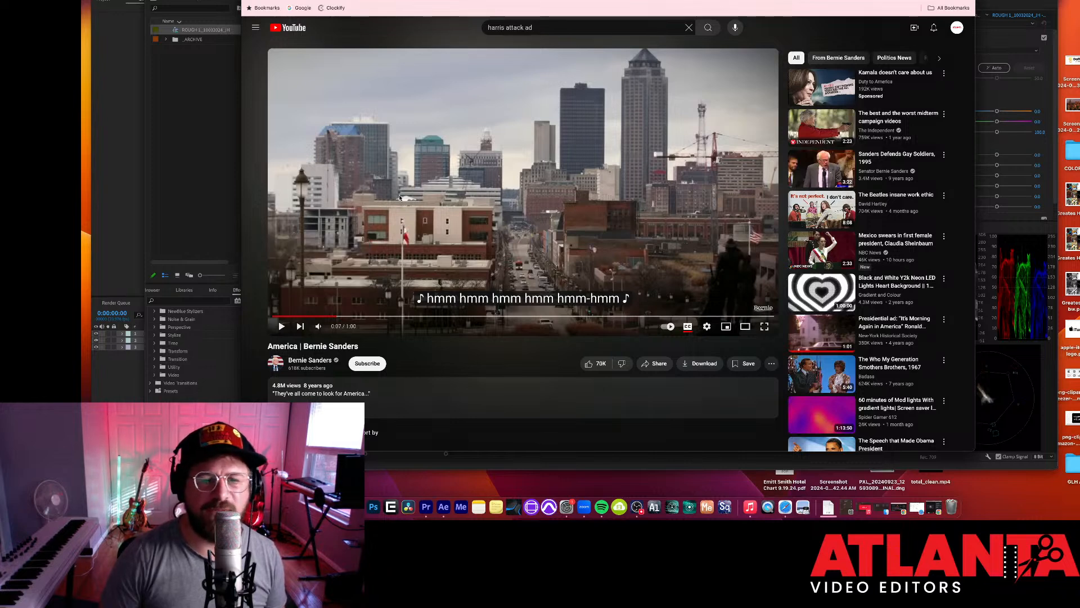
Examine the Bernie Sanders ad from the city skyline at 0:07 to the hay-bale scene in short bursts, pausing on individual shots.
left_click(281, 327)
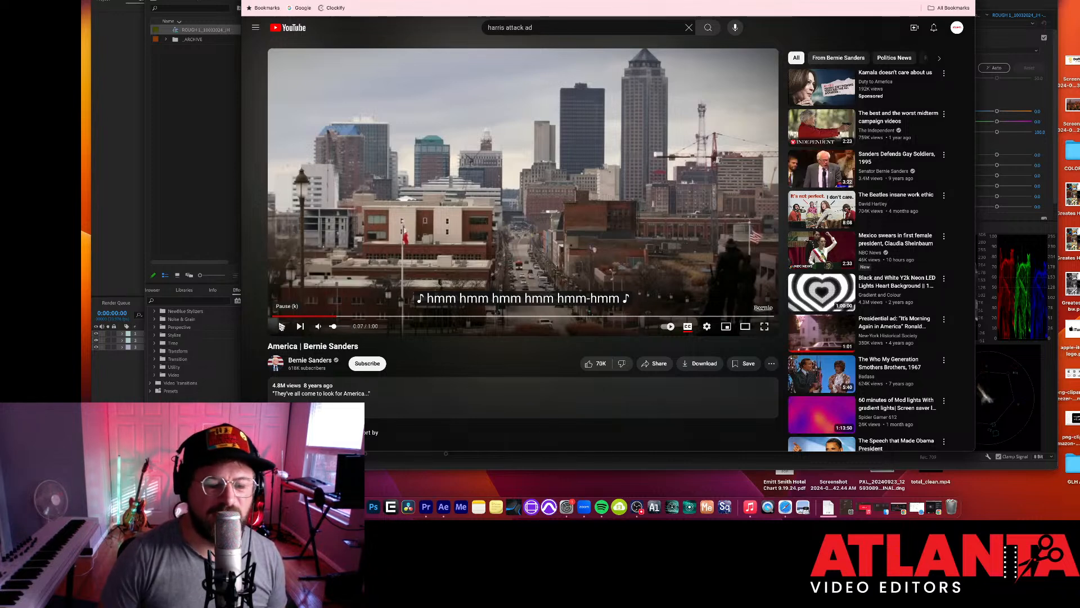
left_click(282, 326)
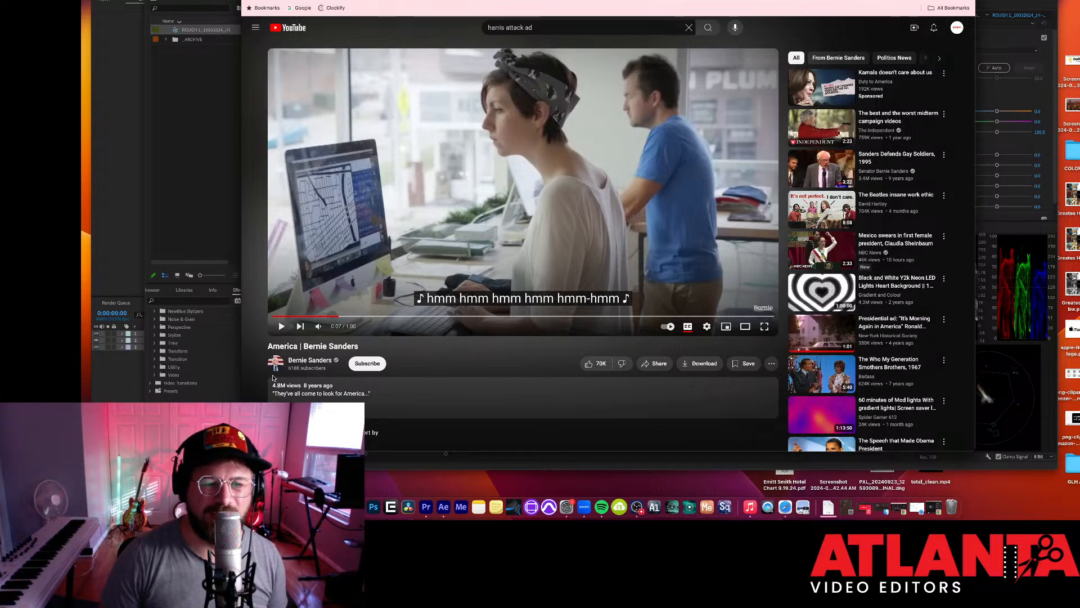
left_click(279, 332)
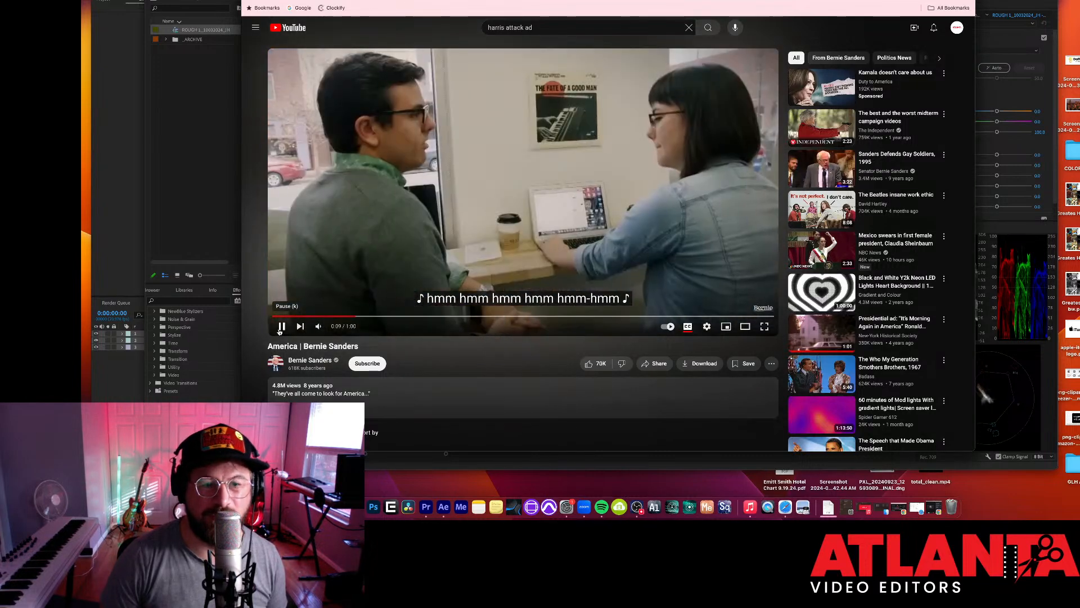
left_click(280, 331)
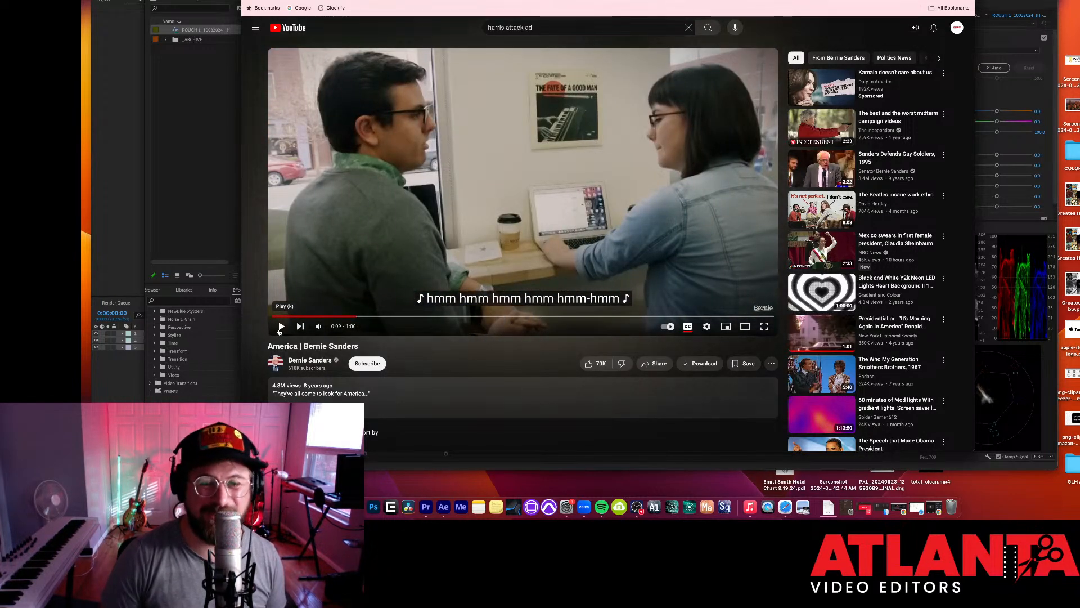
left_click(279, 331)
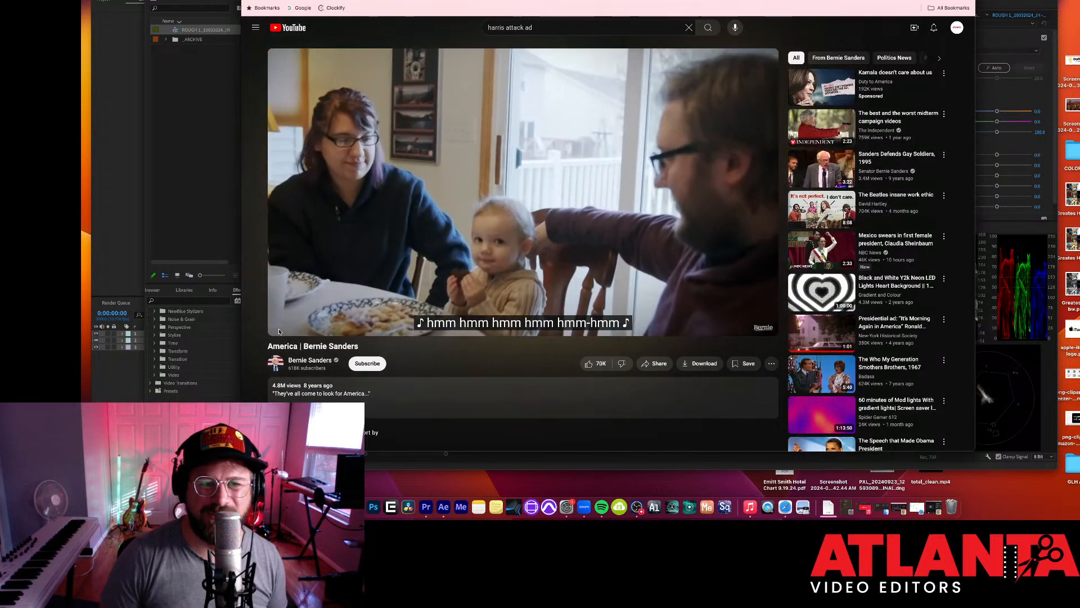
left_click(280, 331)
left_click(279, 331)
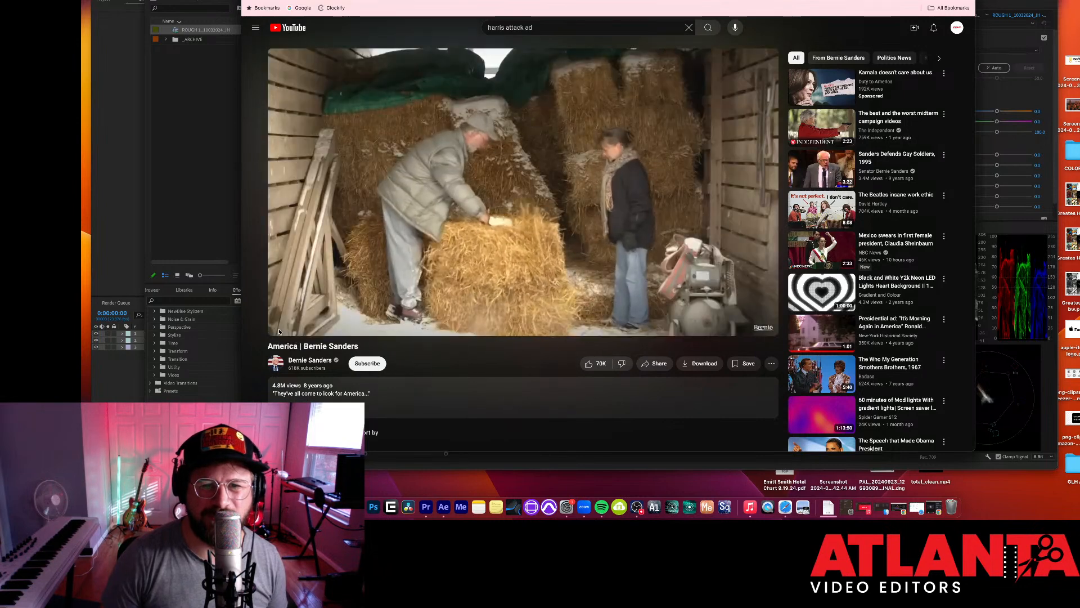
left_click(280, 331)
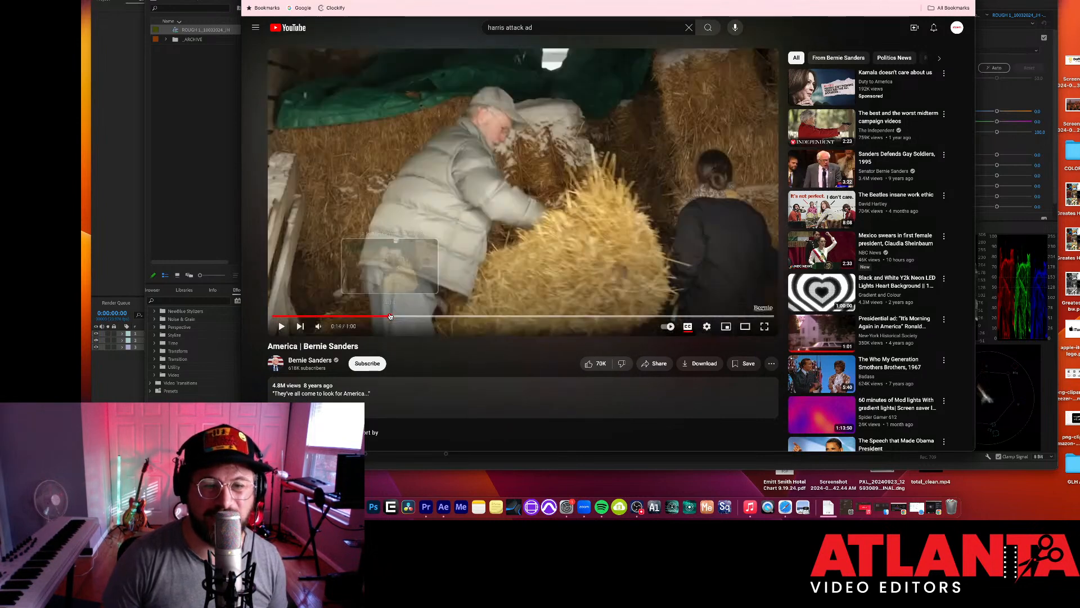
Replay the hay-bale scene around 0:13 to 0:14 several times, comparing the close and wide shots across the cut.
left_click(283, 329)
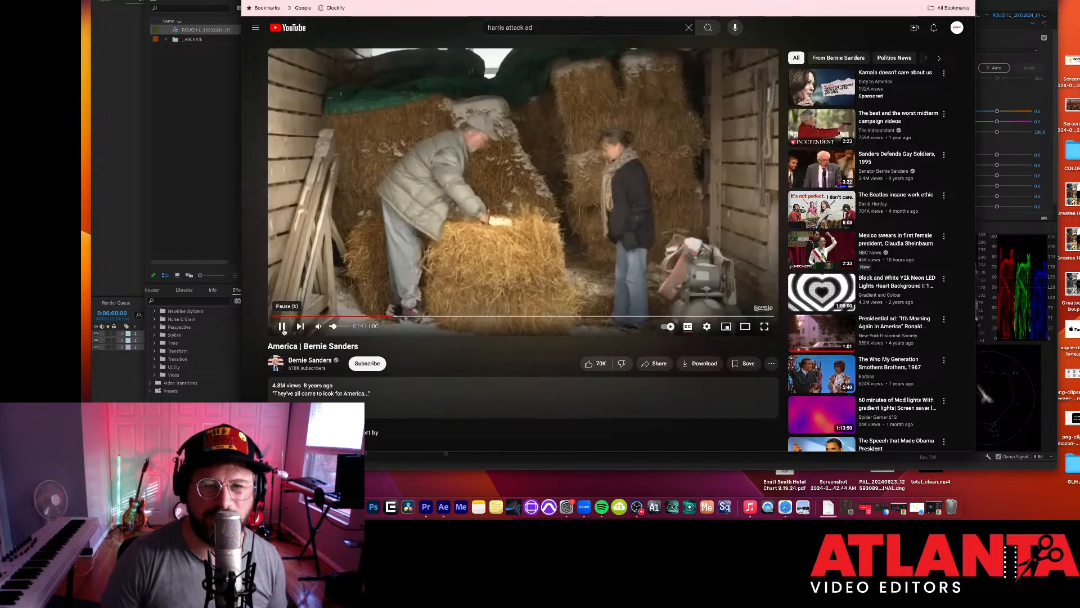
left_click(283, 331)
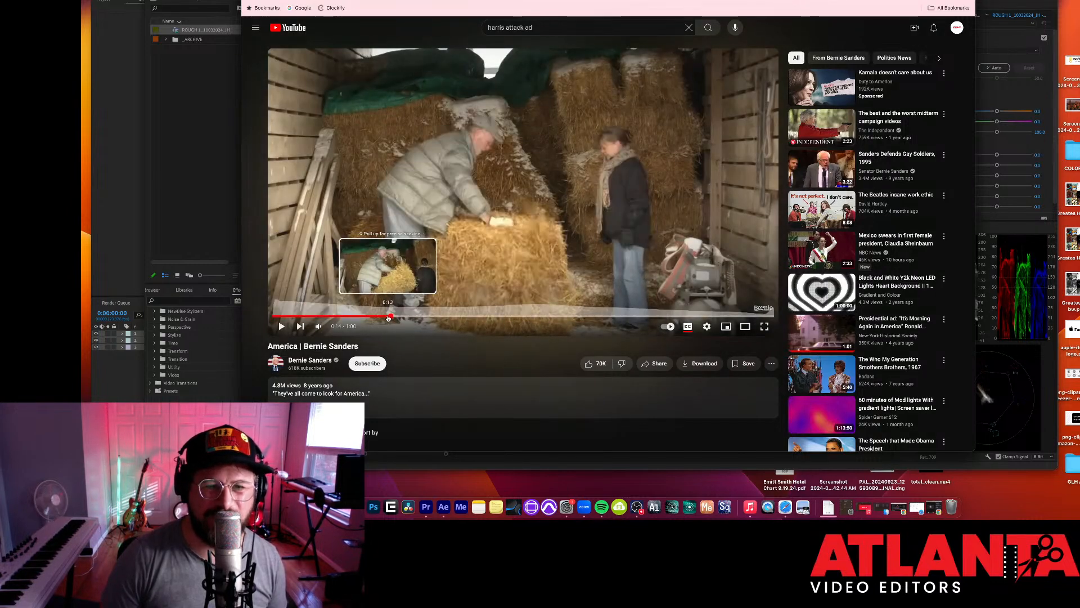
left_click(388, 317)
left_click(282, 326)
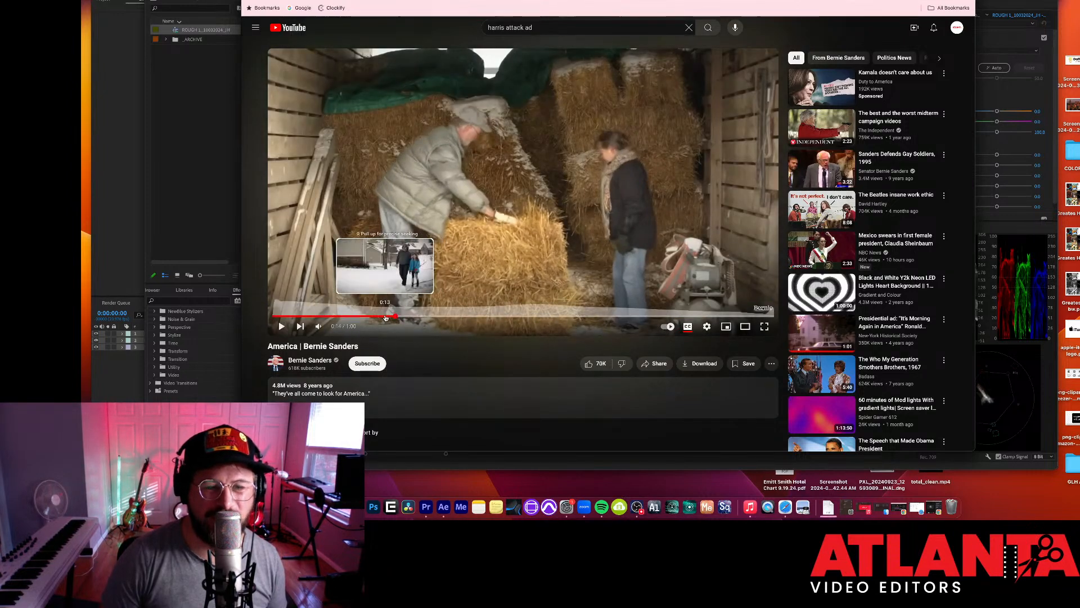
left_click(385, 317)
left_click(282, 326)
left_click(282, 326)
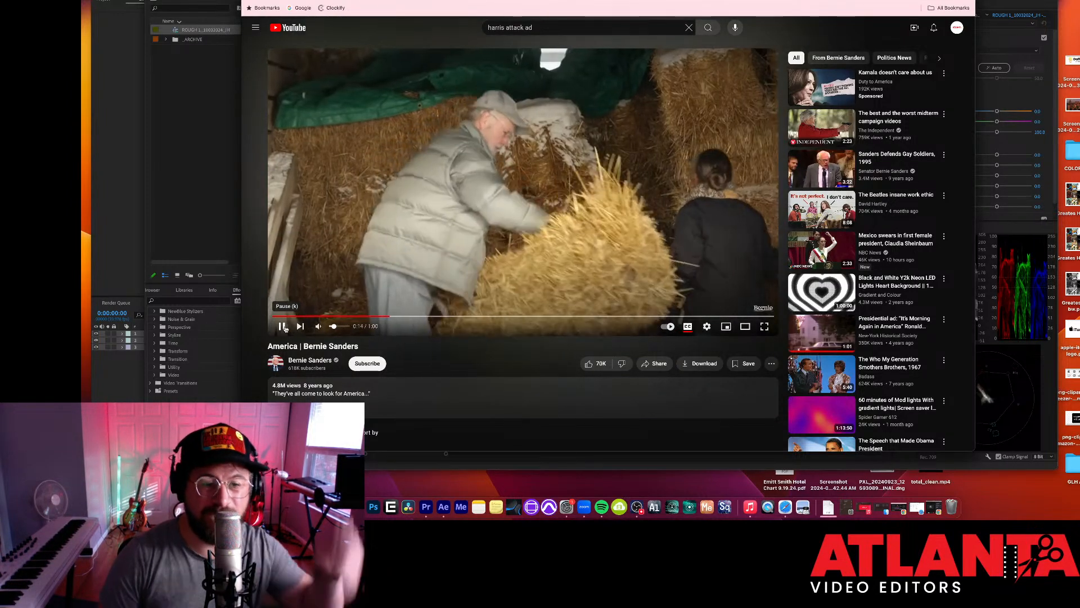
Watch the rest of the Sanders ad, pausing on the photo-mosaic titles and the closing "Bernie for President" card.
left_click(281, 327)
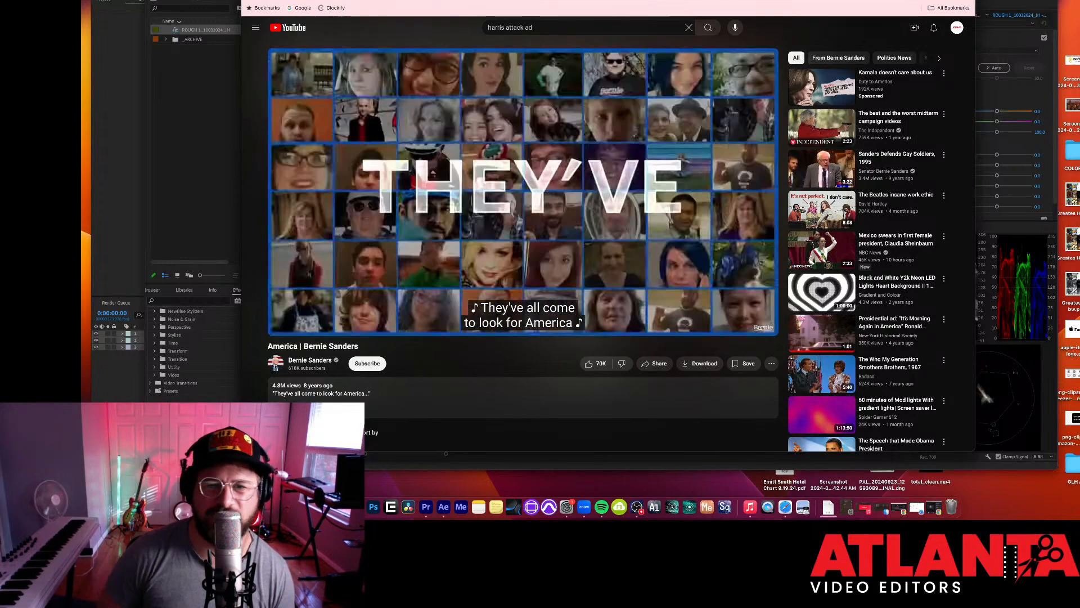
left_click(510, 295)
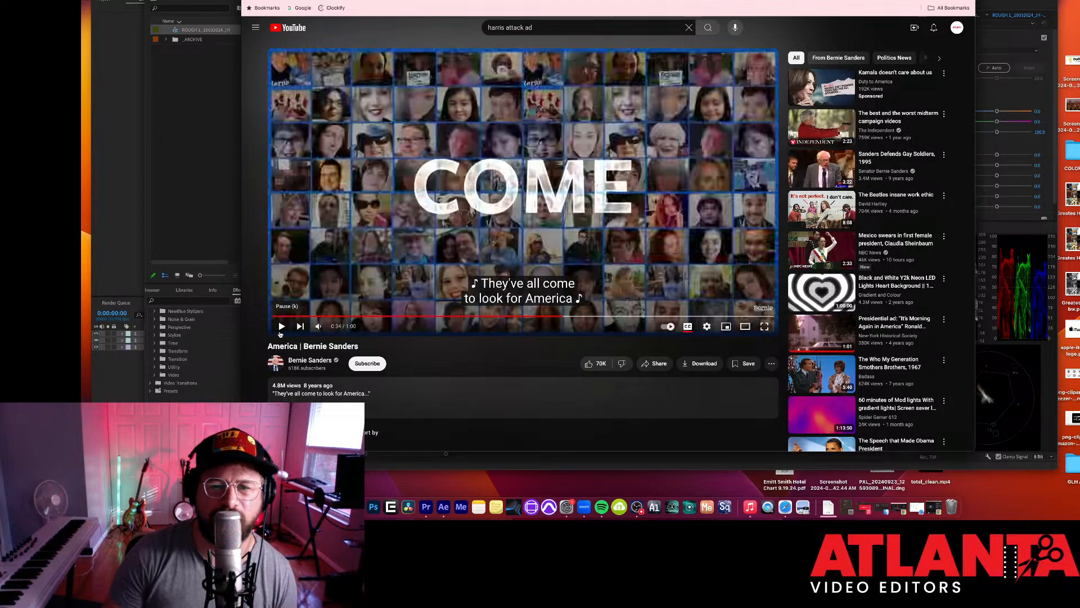
left_click(281, 331)
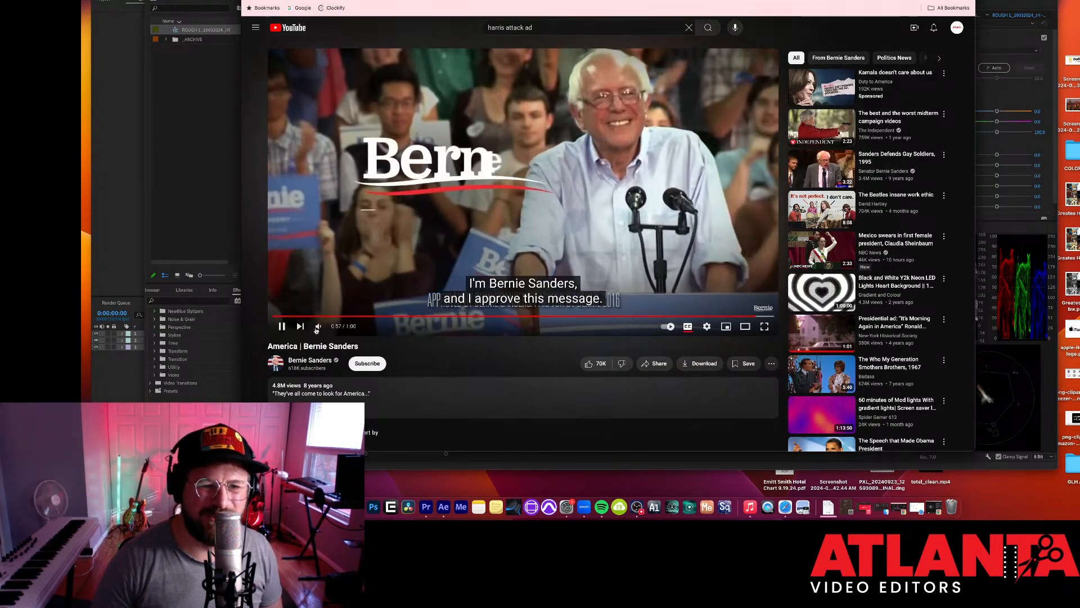
left_click(281, 327)
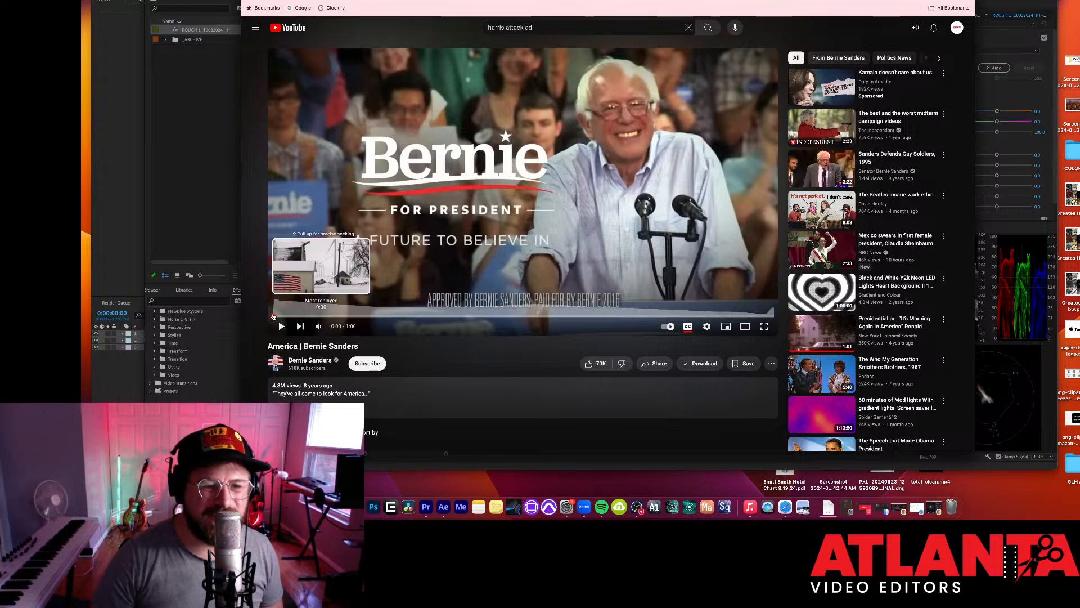
Review the Sanders ad again from its first frame, comparing the snowy farm and yellow house shots and scrubbing ahead to 0:22.
left_click(281, 315)
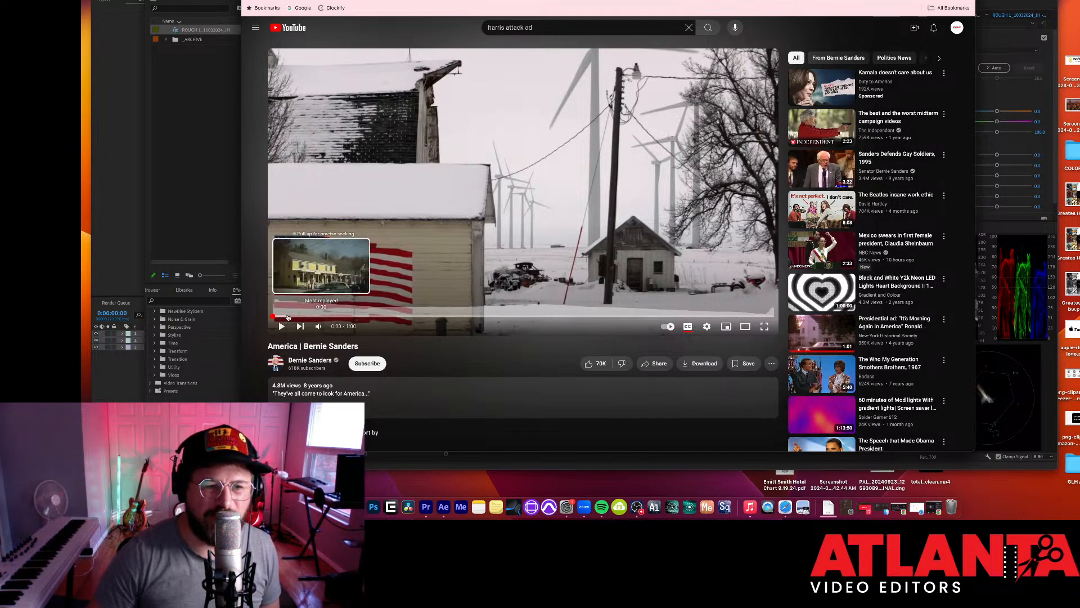
left_click(287, 317)
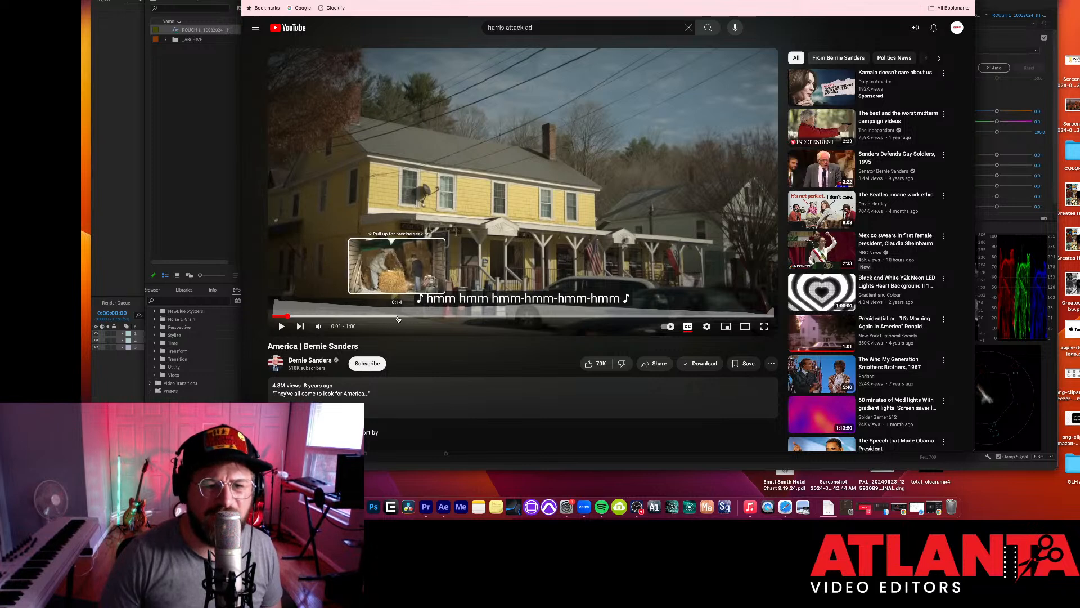
left_click(281, 326)
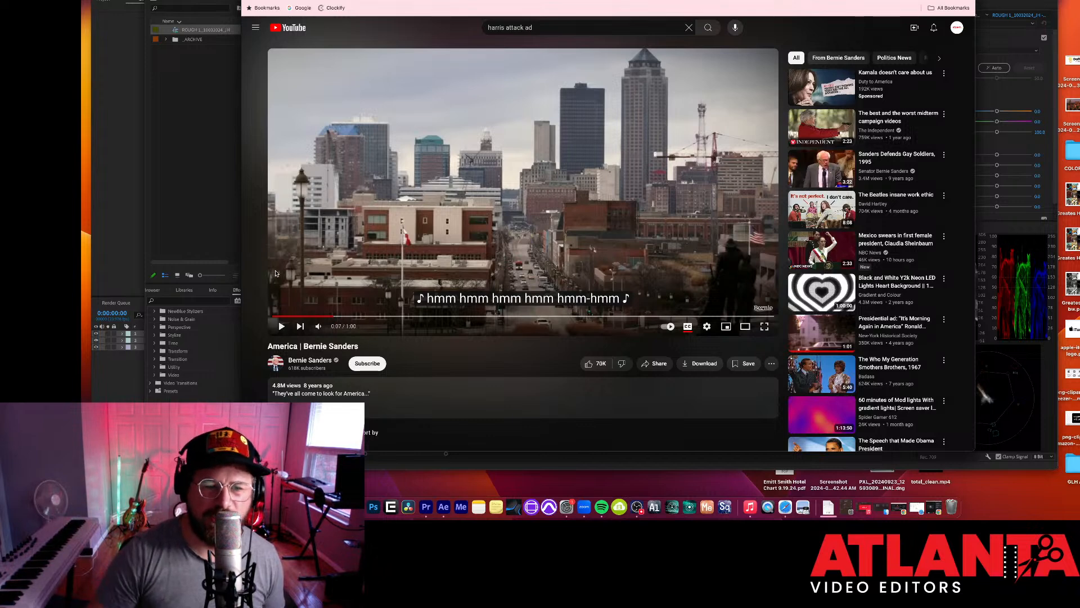
left_click(288, 317)
left_click(282, 316)
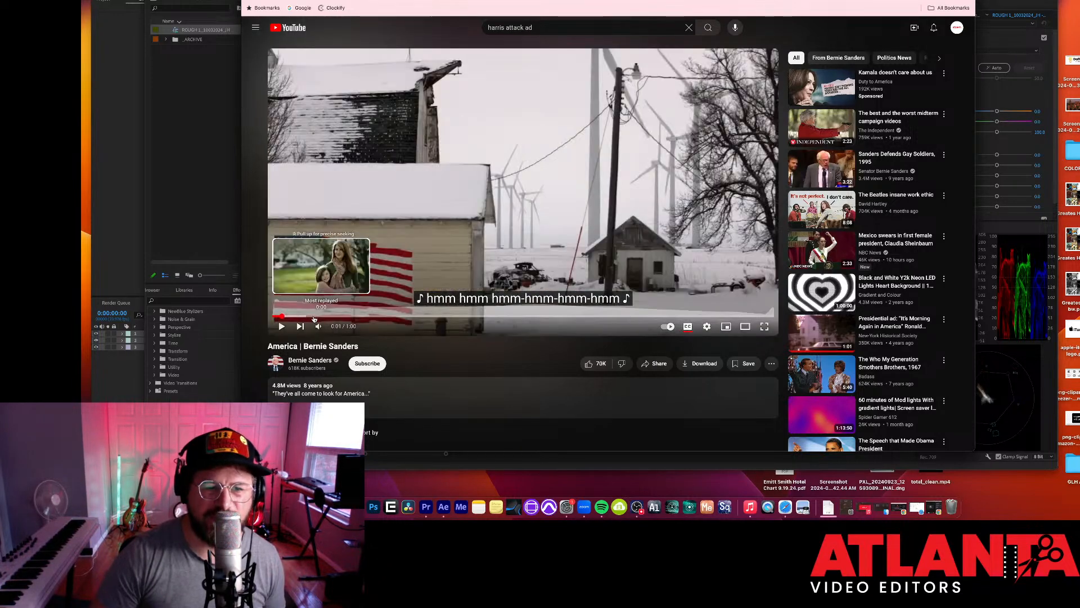
left_click_drag(315, 319, 461, 317)
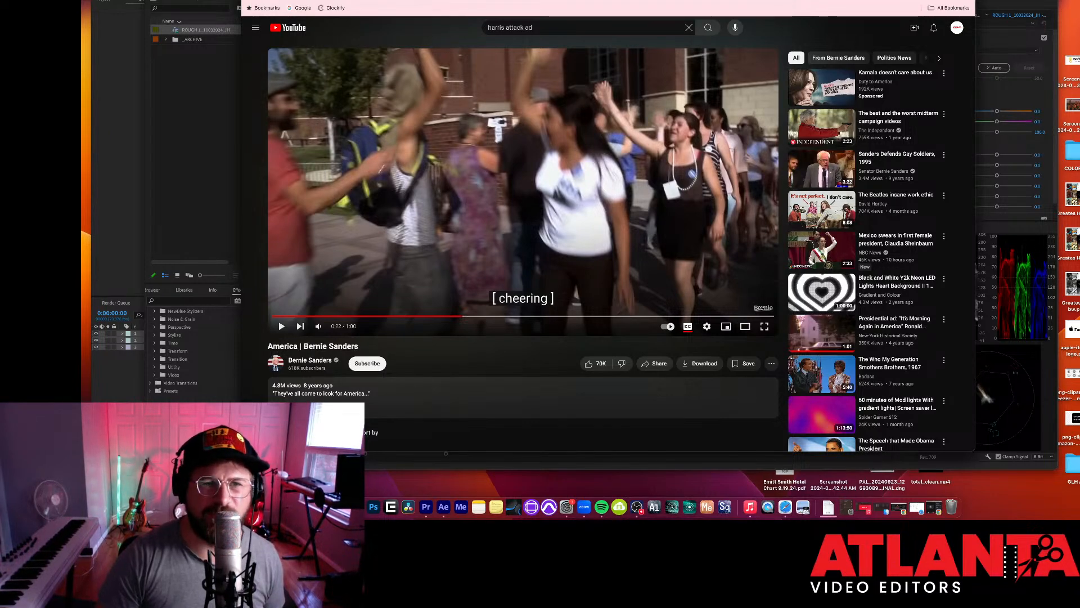
Return to the "harris attack ad" search results and look over the Harris-Walz, Sanders and Biden campaign ads.
key("super+Left")
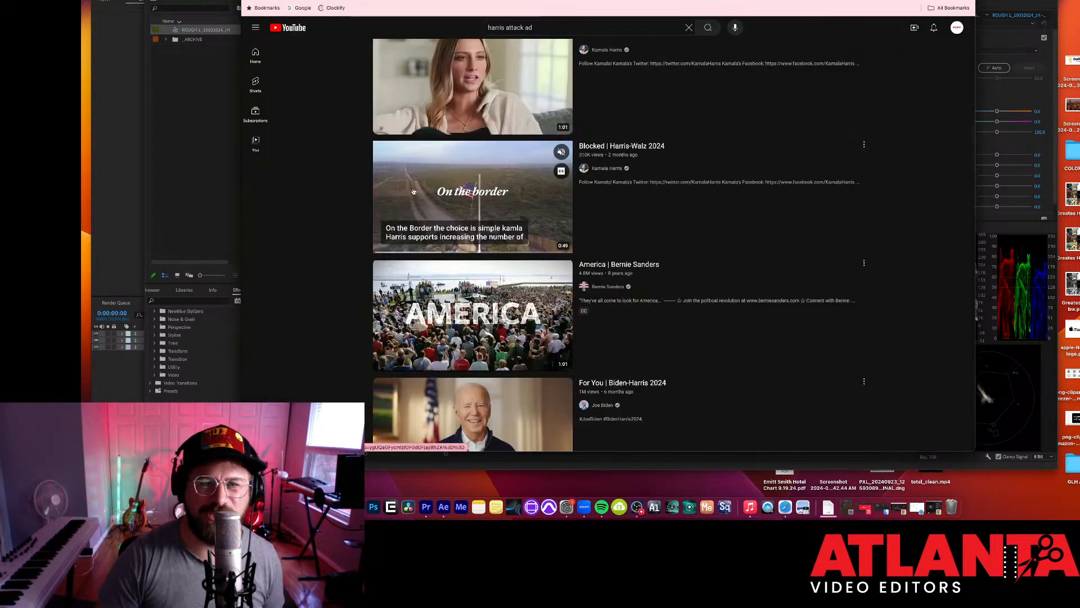
scroll(443, 195, "up", 1)
scroll(443, 195, "up", 1)
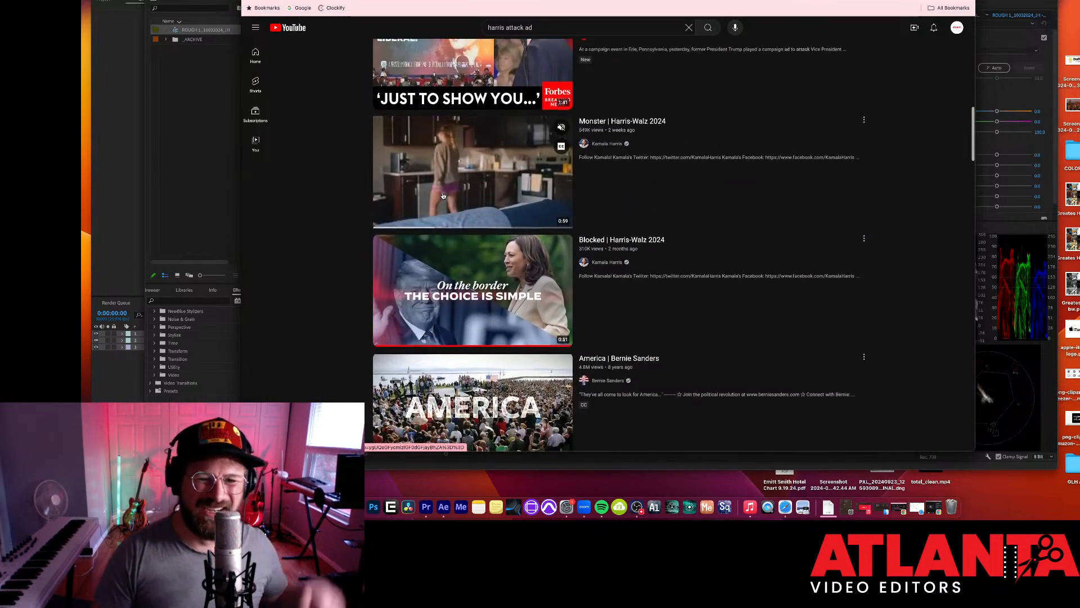
scroll(444, 221, "down", 1)
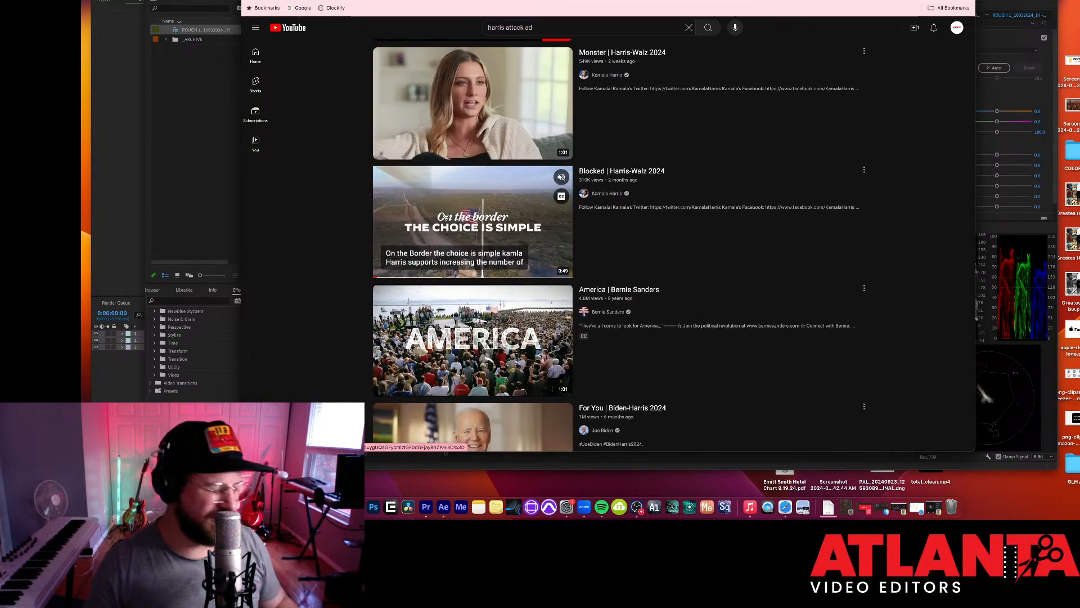
scroll(374, 304, "down", 3)
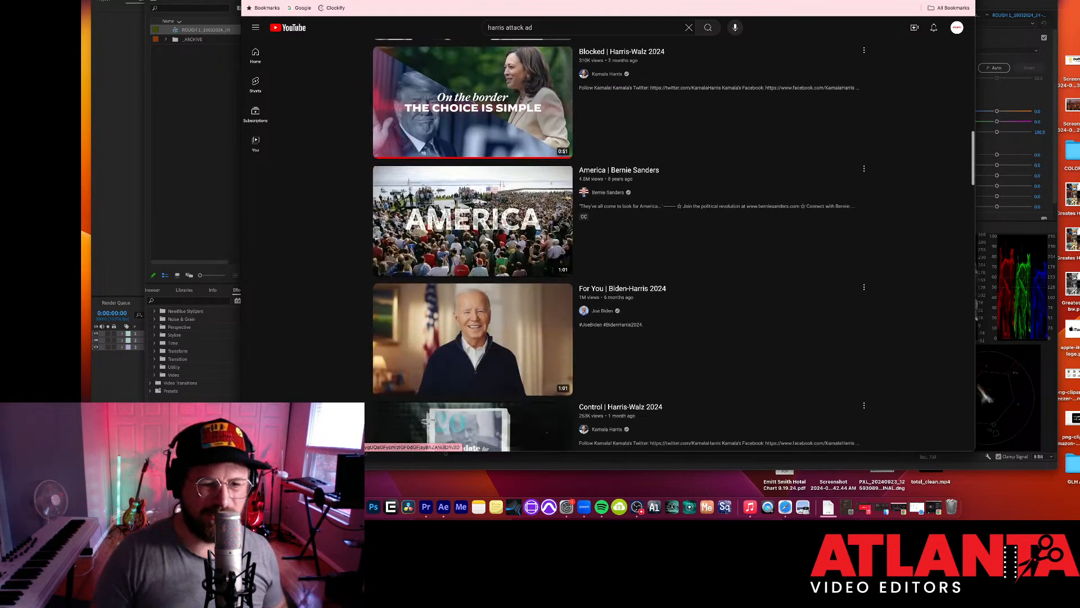
Switch back to Premiere Pro and play the 30-second spot through from the start of the sequence.
left_click(220, 417)
left_click_drag(521, 310, 451, 308)
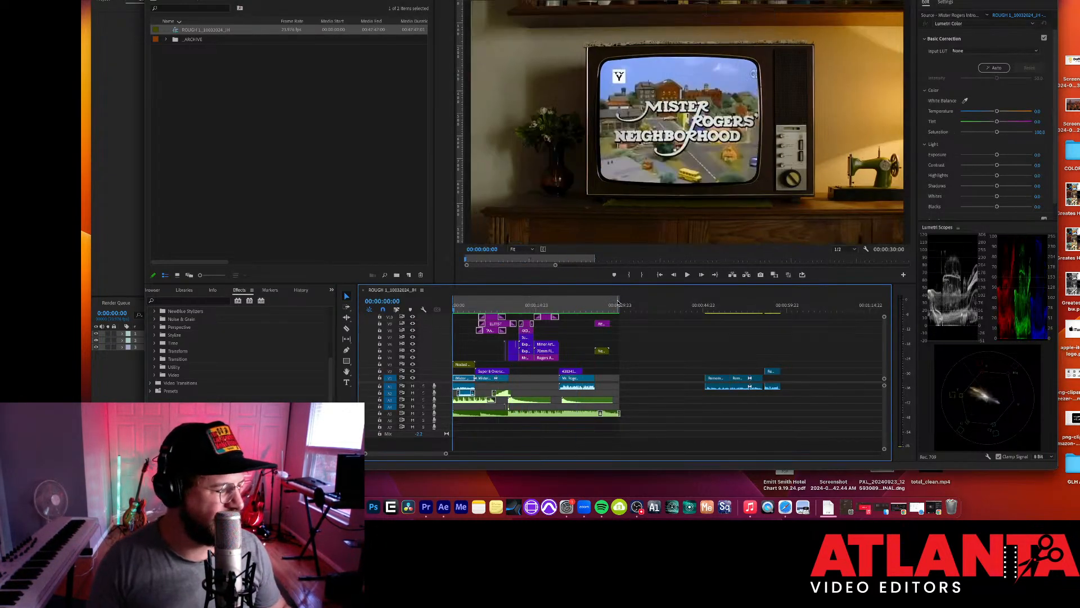
key("space")
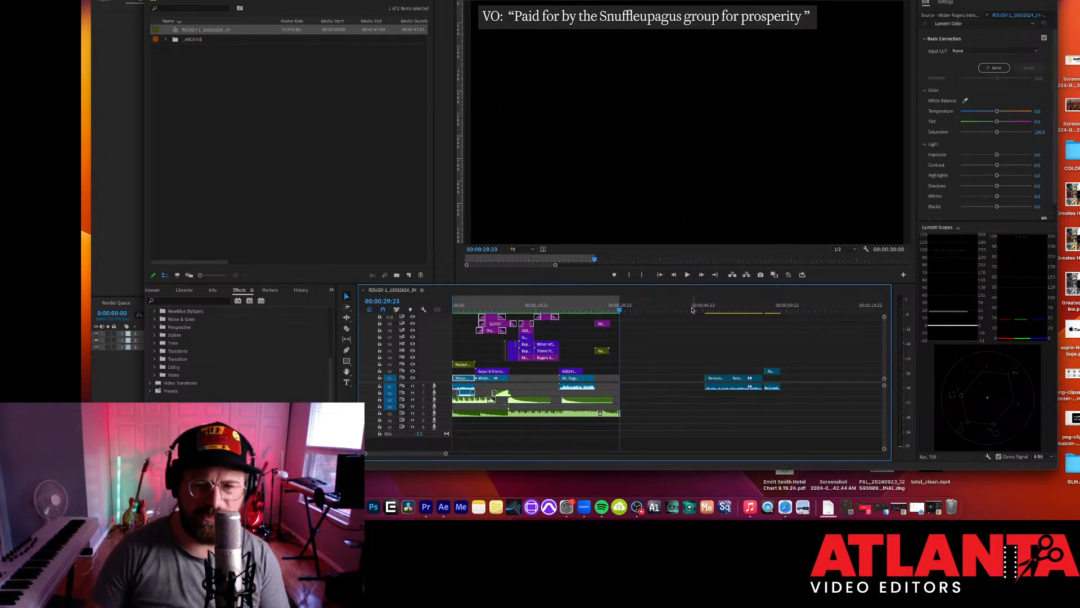
At 00:00:22:05, remove the green-screen TV overlay to inspect the Mr. Rogers clip underneath and its effect settings, and undo the removal.
left_click_drag(607, 307, 575, 316)
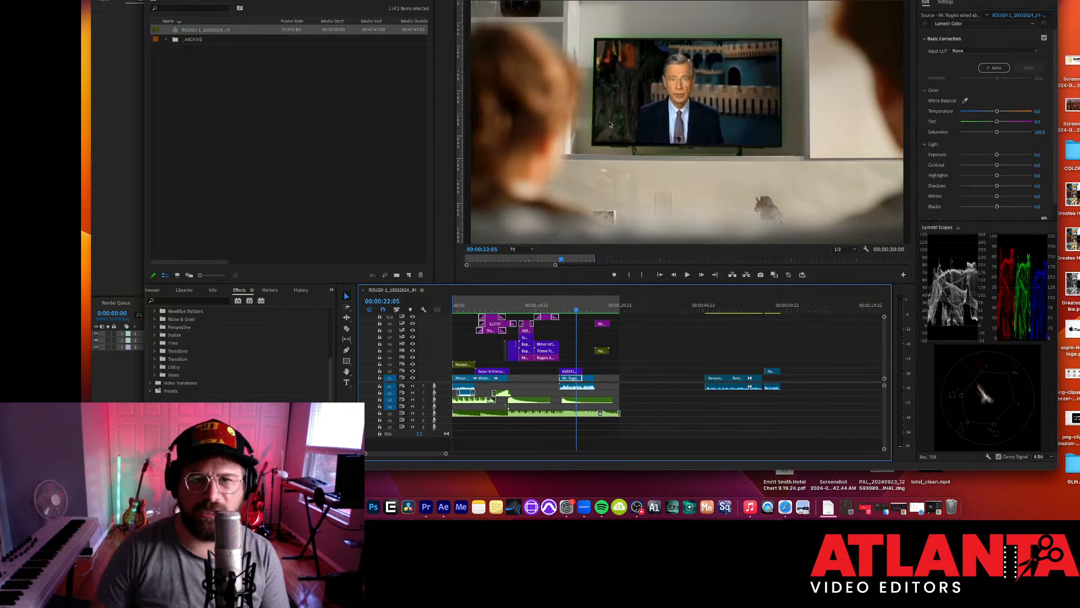
key("Delete")
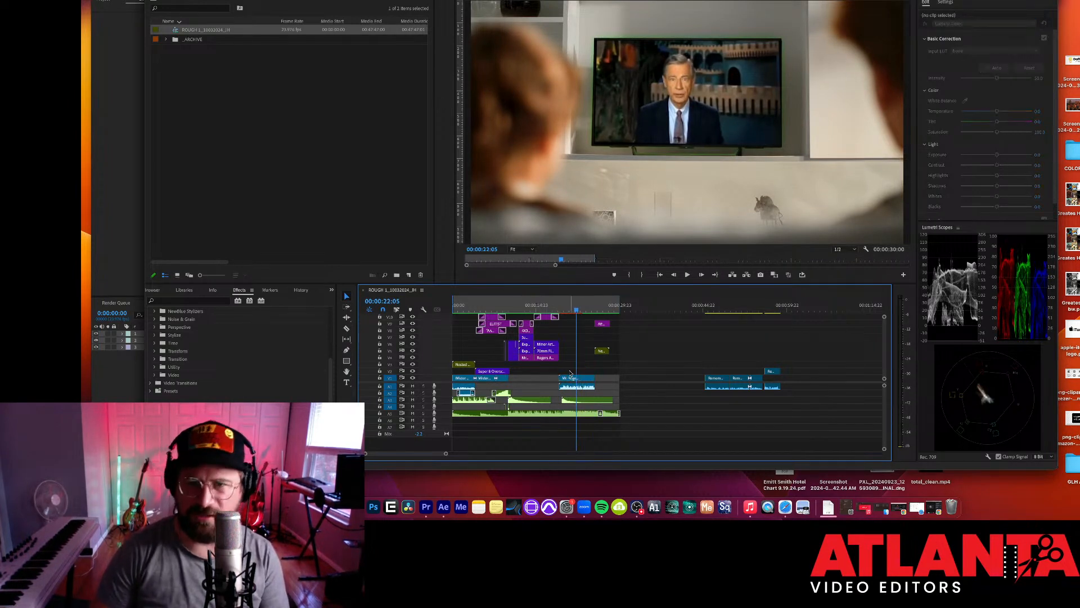
left_click(575, 380)
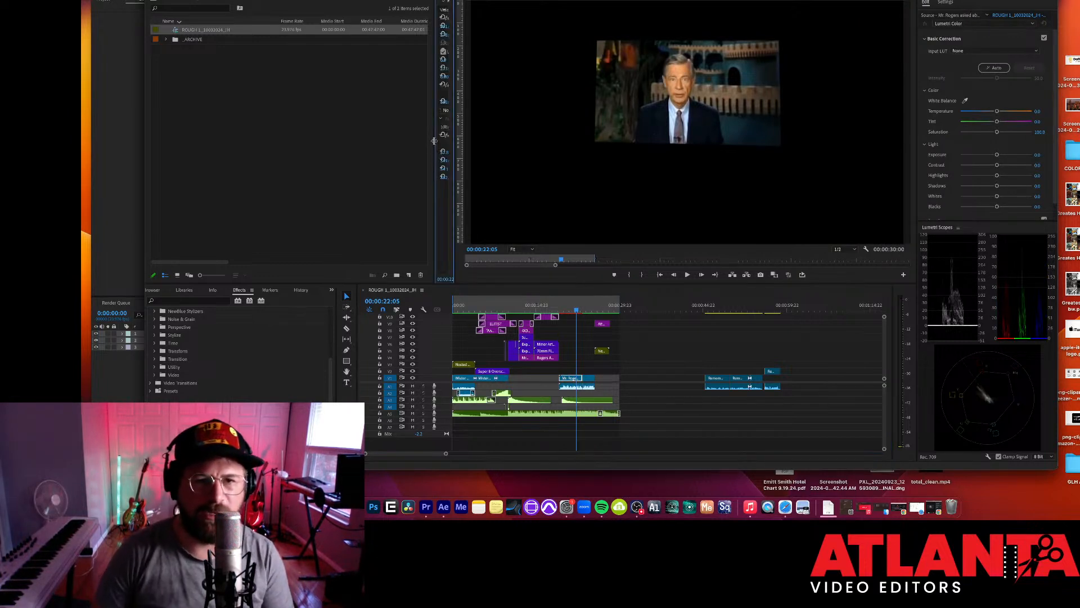
left_click_drag(434, 141, 251, 148)
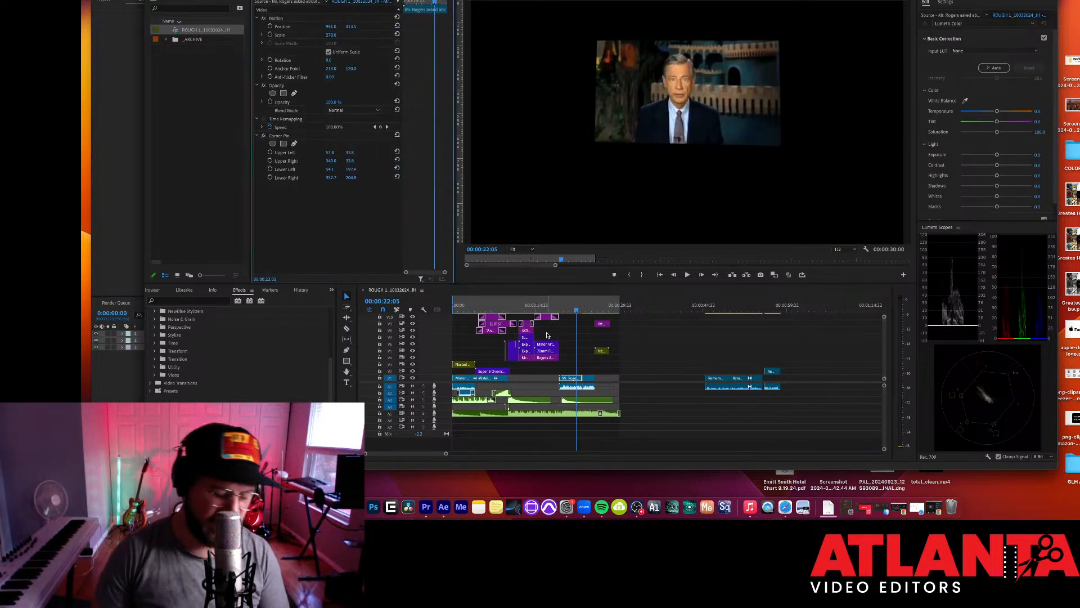
key("super+z")
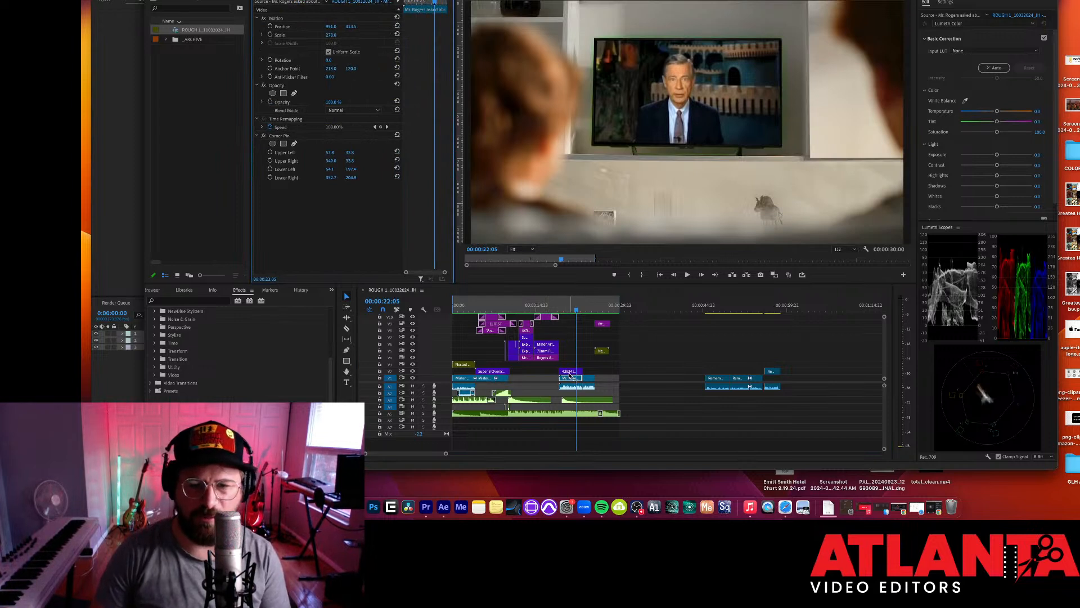
Open the green-screen TV clip in an enlarged Source Monitor and examine the screen's lower edge close up at an earlier frame.
left_click(570, 372)
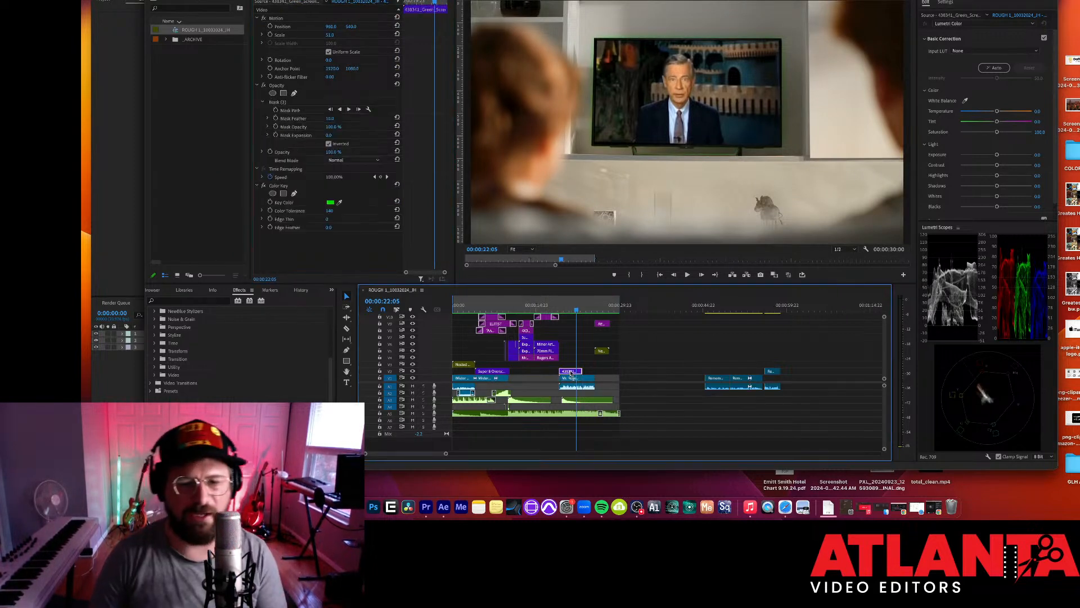
double_click(570, 371)
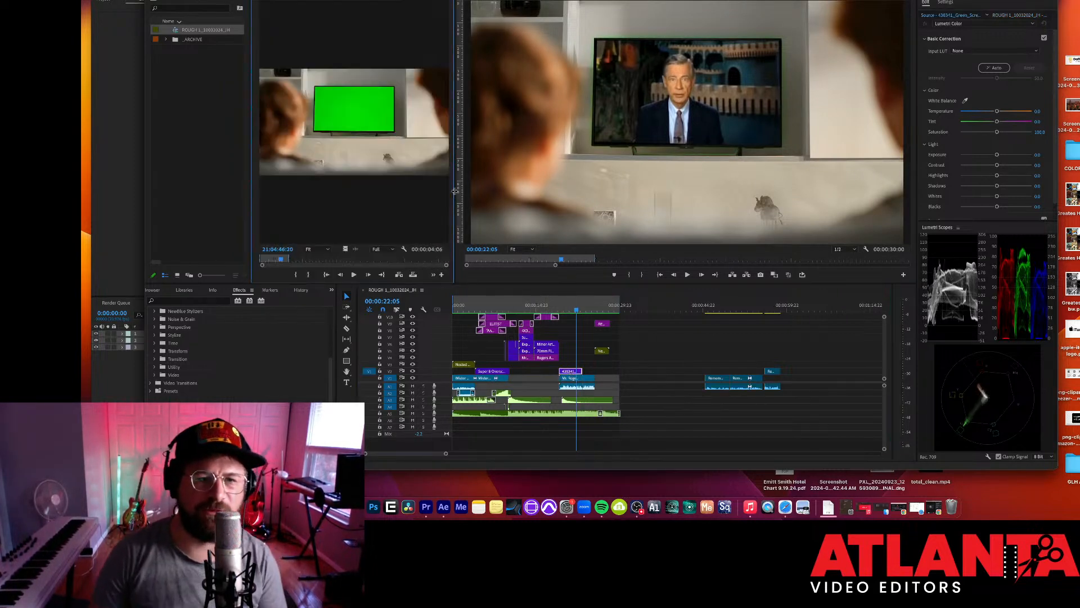
left_click_drag(455, 191, 600, 197)
scroll(472, 160, "up", 8)
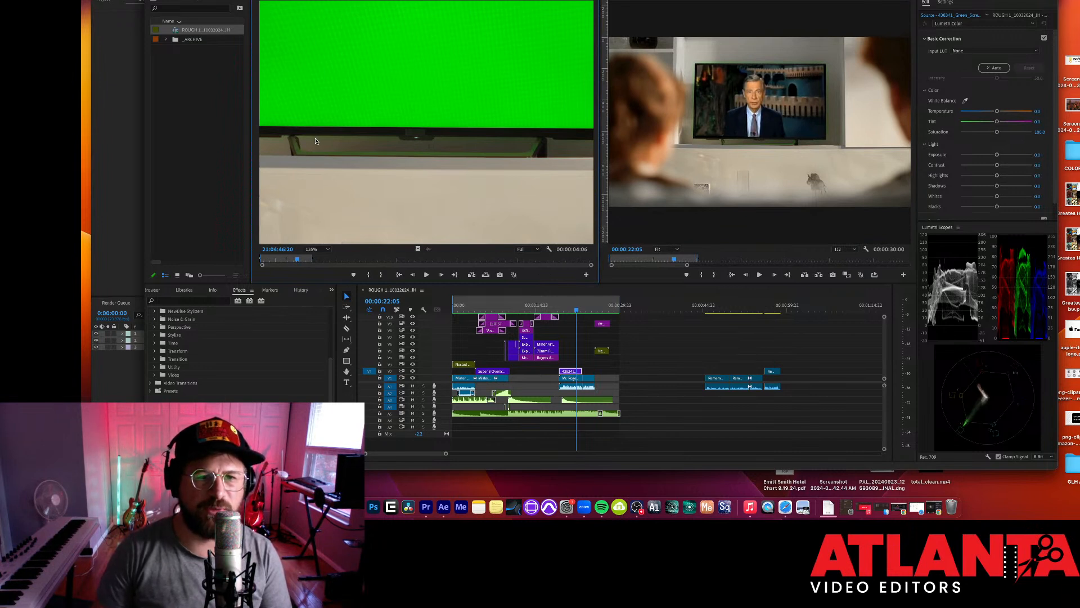
left_click_drag(298, 260, 273, 260)
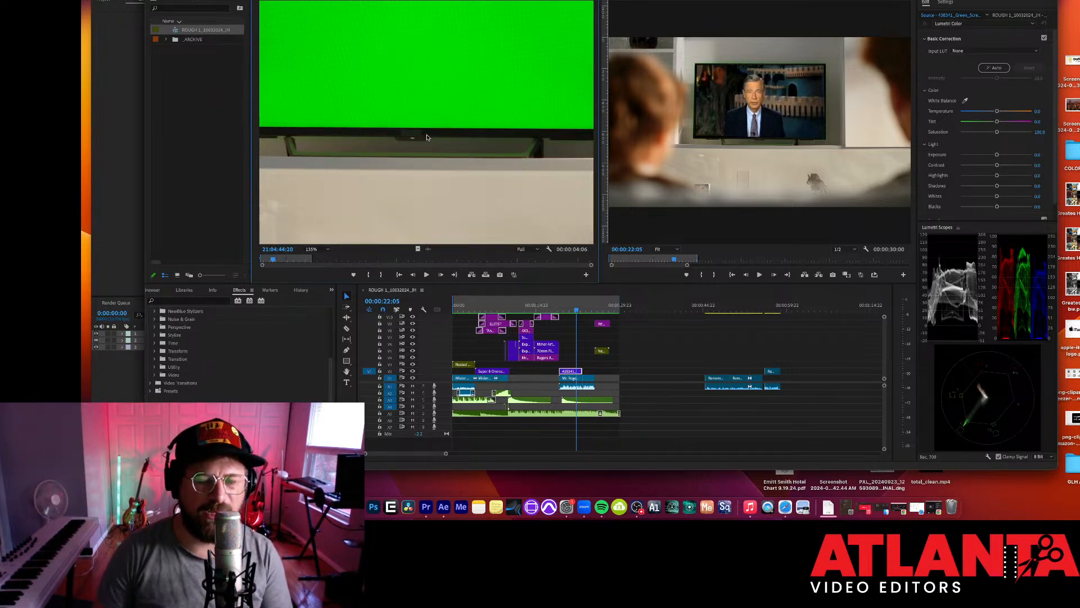
Fit the green-screen TV clip in the Source Monitor and examine the TV's edges and stand at several magnifications.
left_click(315, 248)
left_click(316, 259)
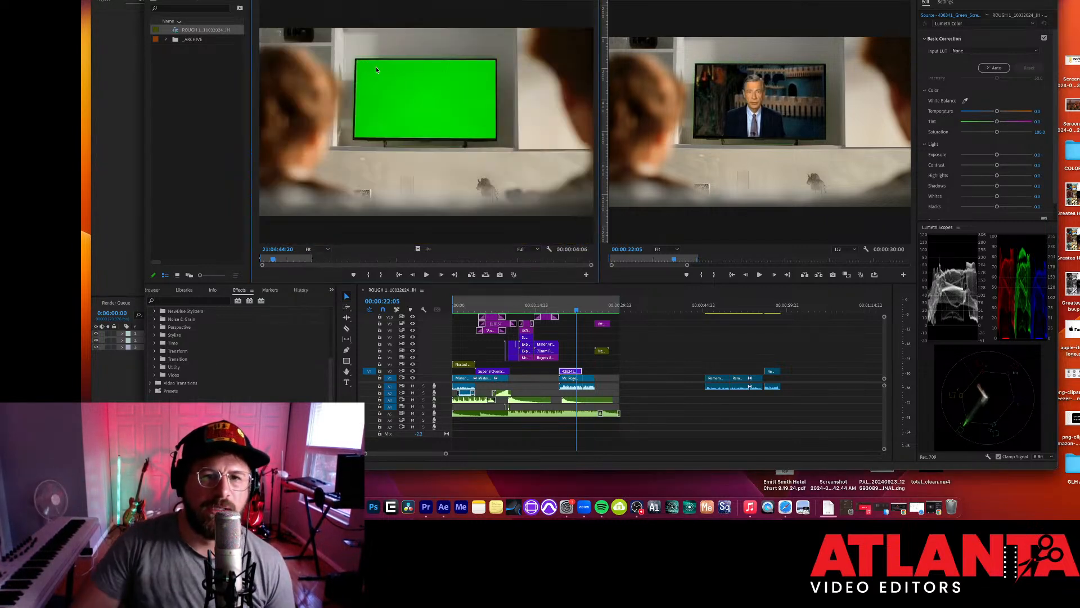
scroll(418, 130, "up", 5)
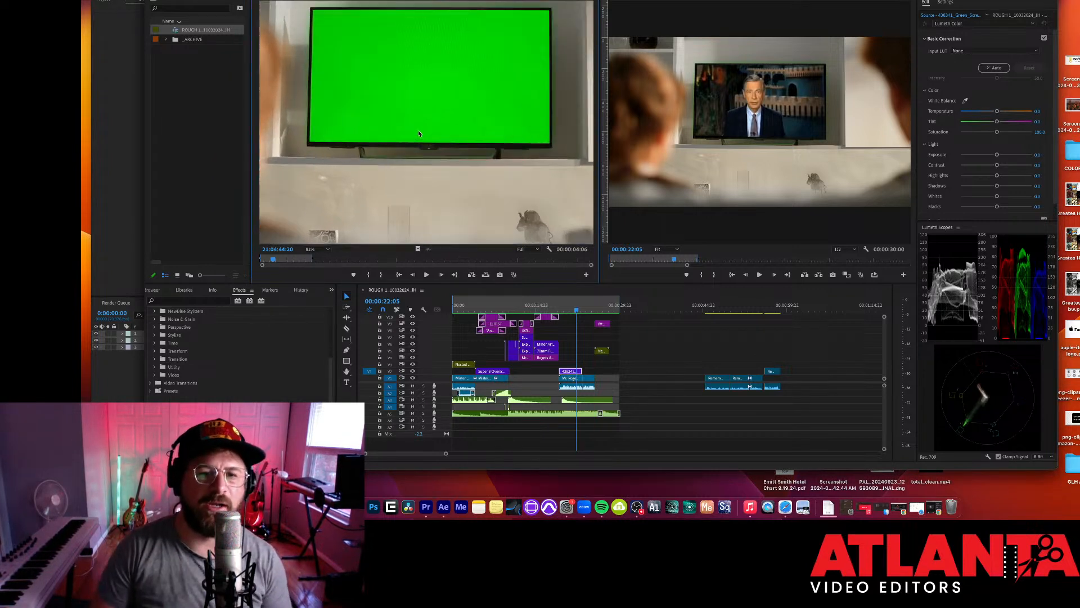
scroll(419, 133, "down", 4)
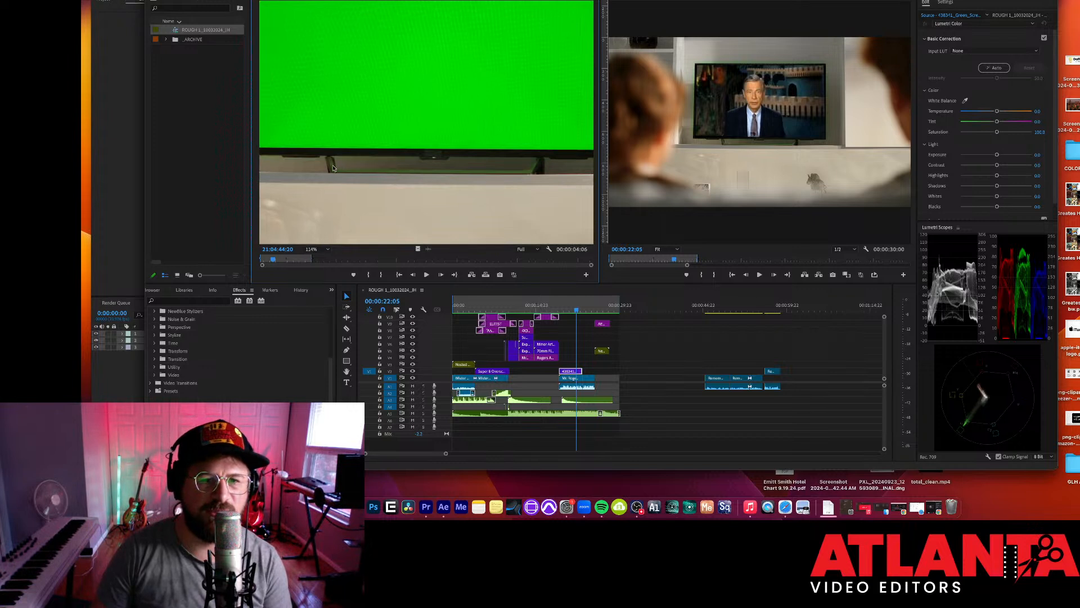
scroll(533, 170, "down", 8)
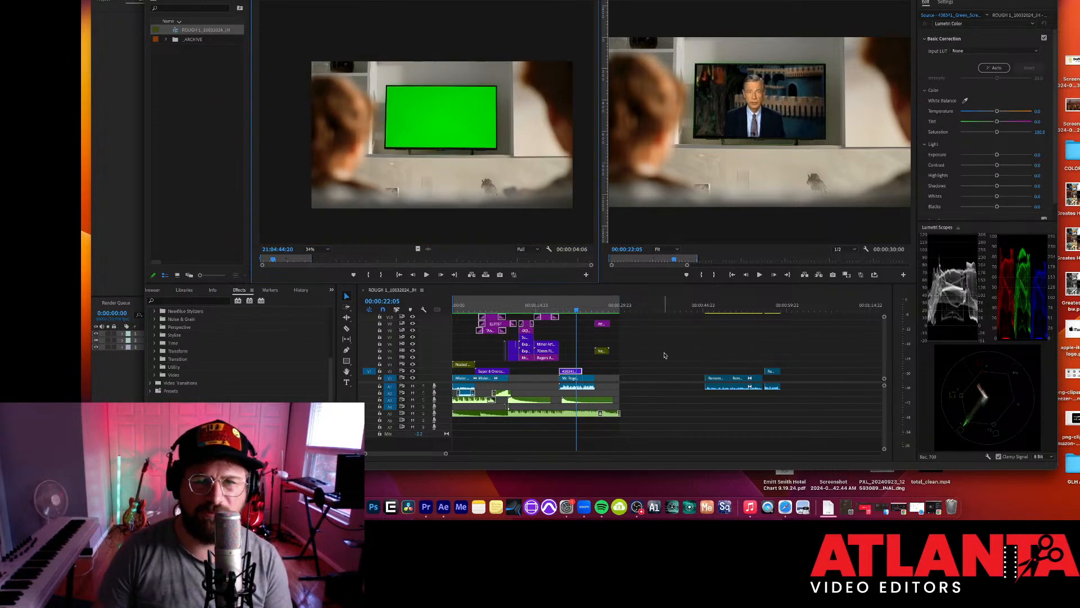
Go to the DARTMOUTH title at 00:00:26:08 and lock the topmost track holding the VO captions above it.
left_click(665, 356)
left_click(575, 307)
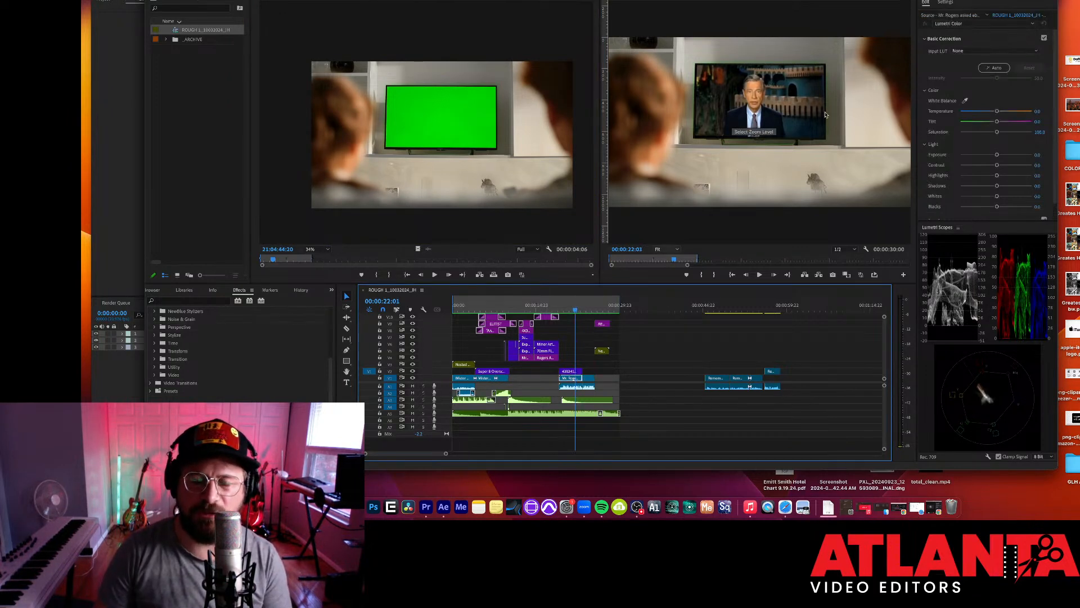
left_click_drag(577, 311, 589, 314)
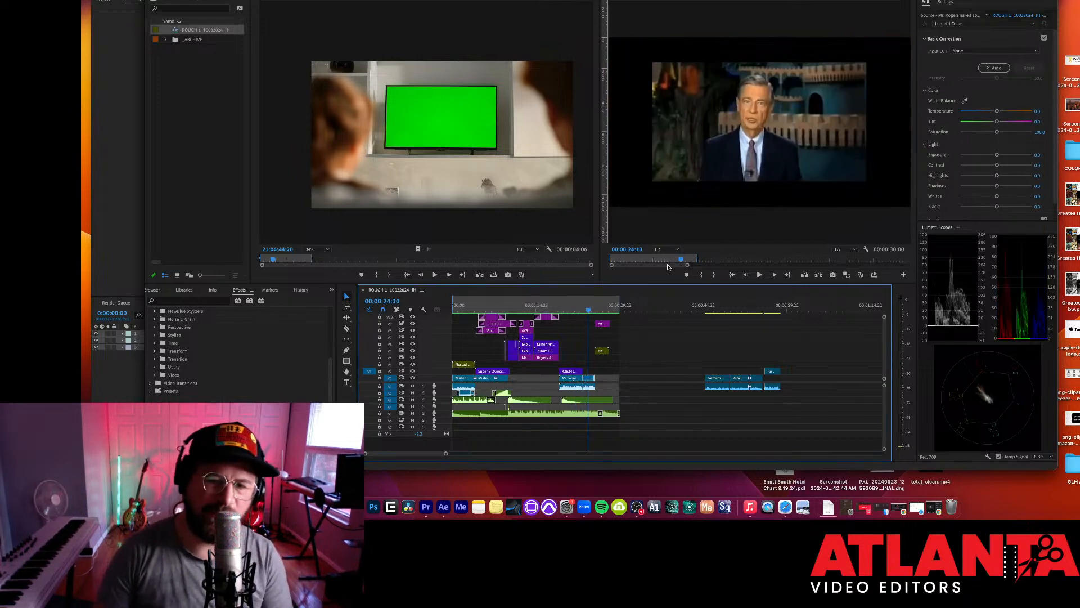
left_click_drag(588, 310, 599, 313)
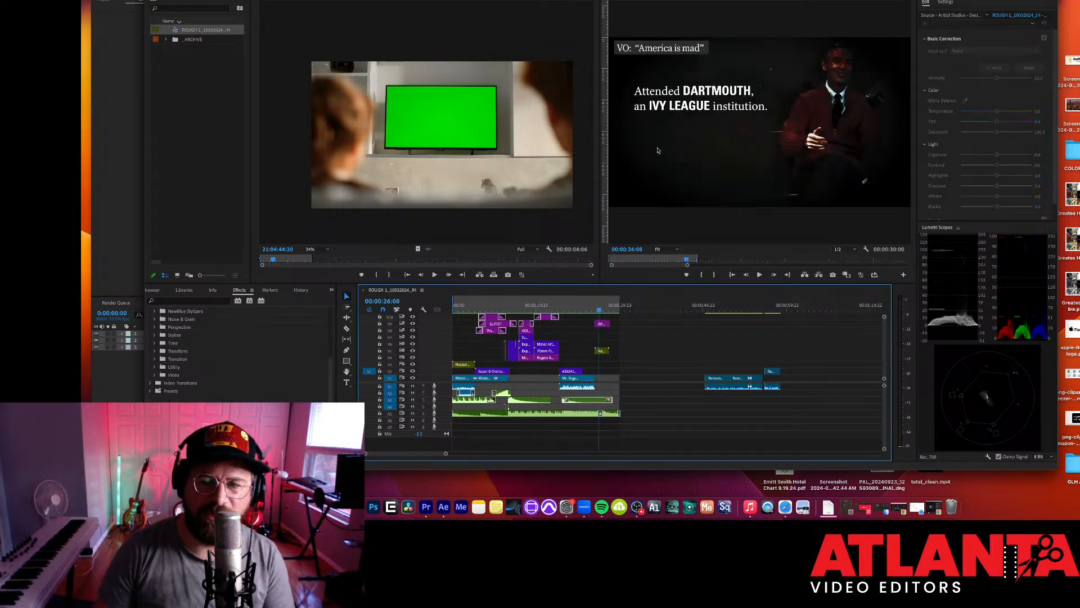
left_click(605, 324)
double_click(696, 98)
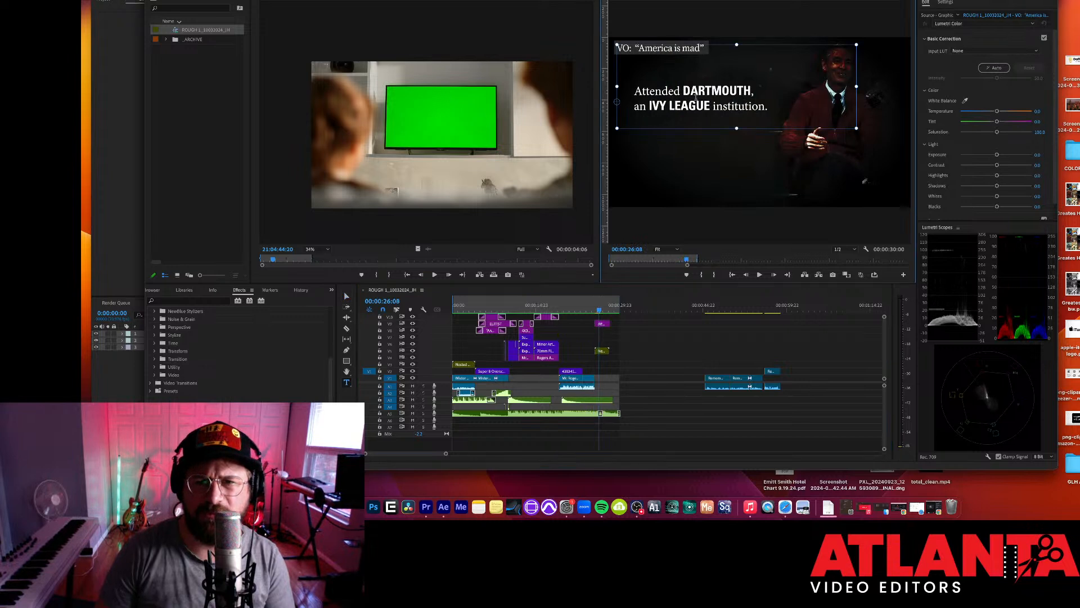
left_click(679, 91)
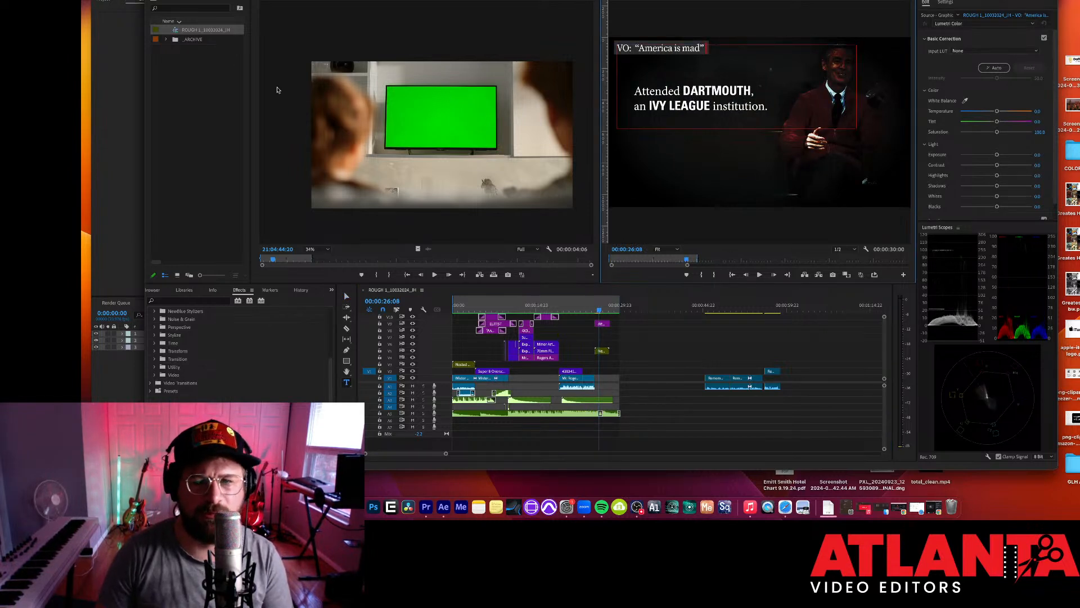
scroll(672, 361, "up", 2)
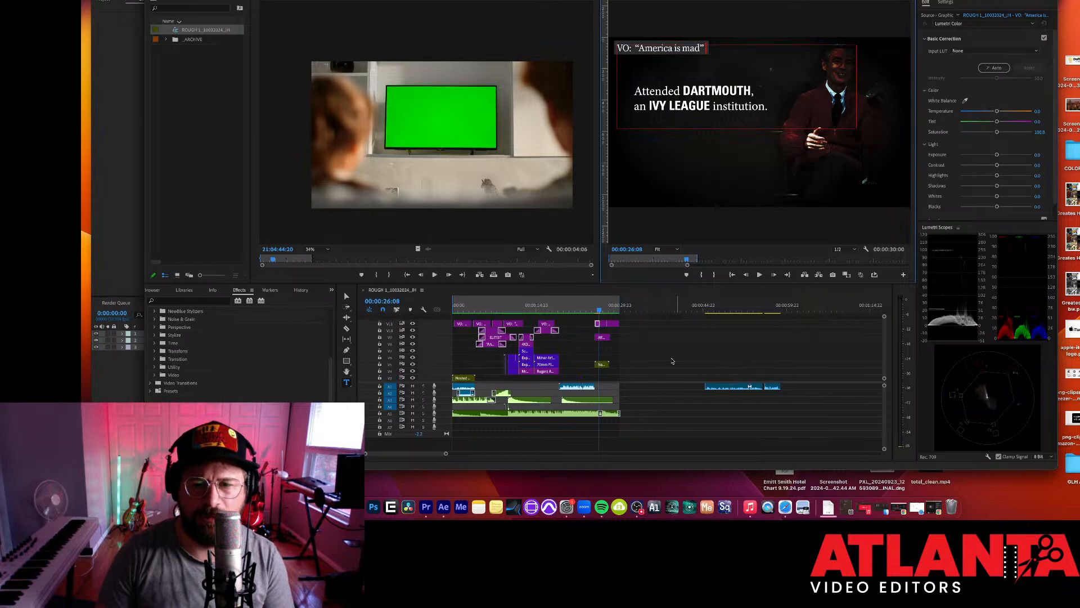
left_click(605, 338)
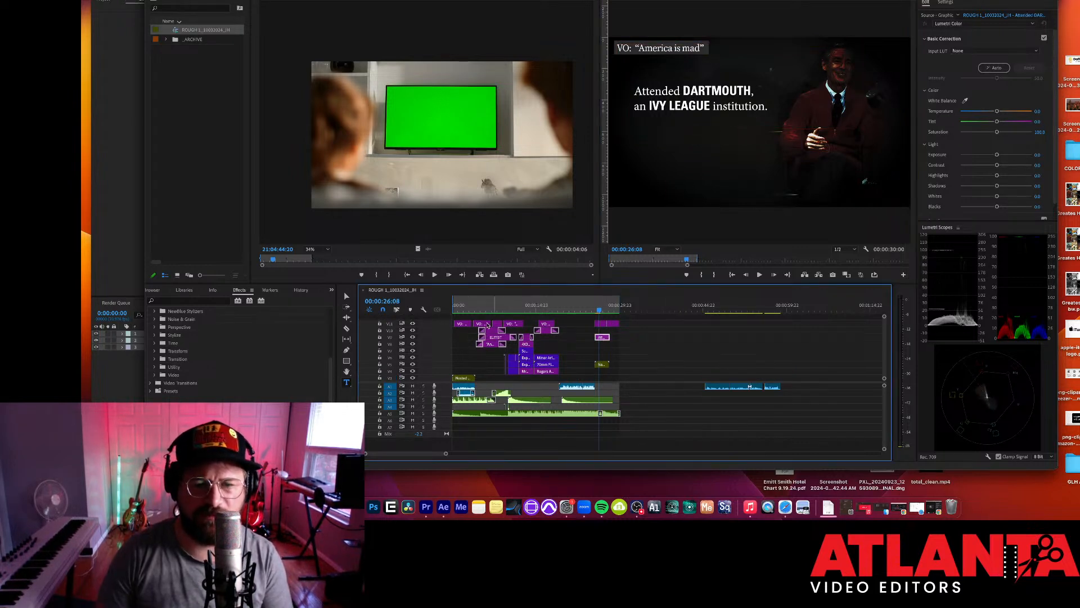
left_click(380, 323)
Replace the word "Attended" in the DARTMOUTH title with "Fred Rogers is".
left_click(714, 106)
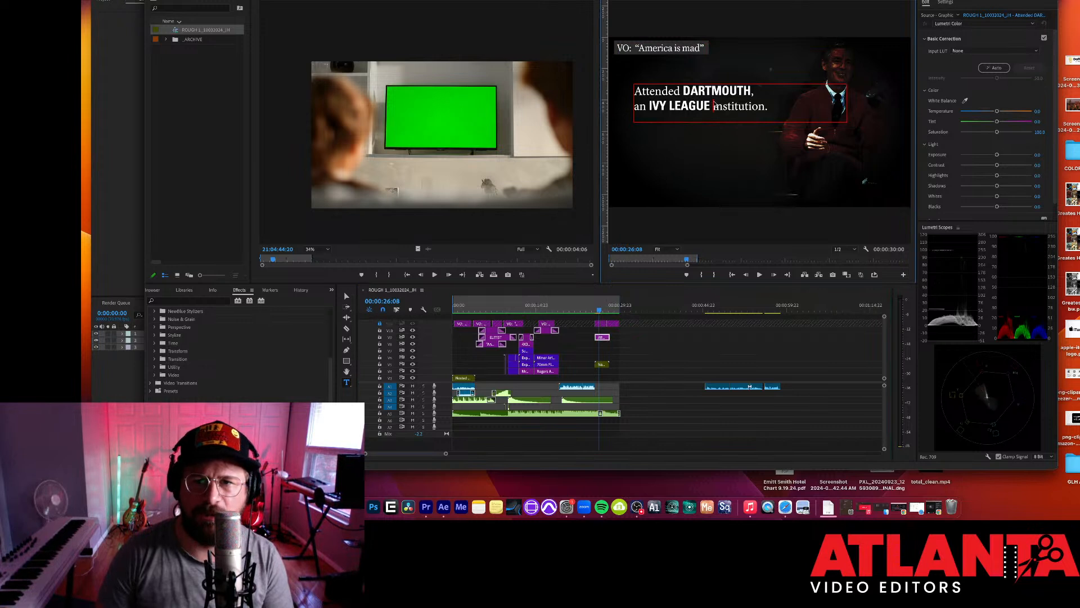
triple_click(714, 103)
double_click(714, 103)
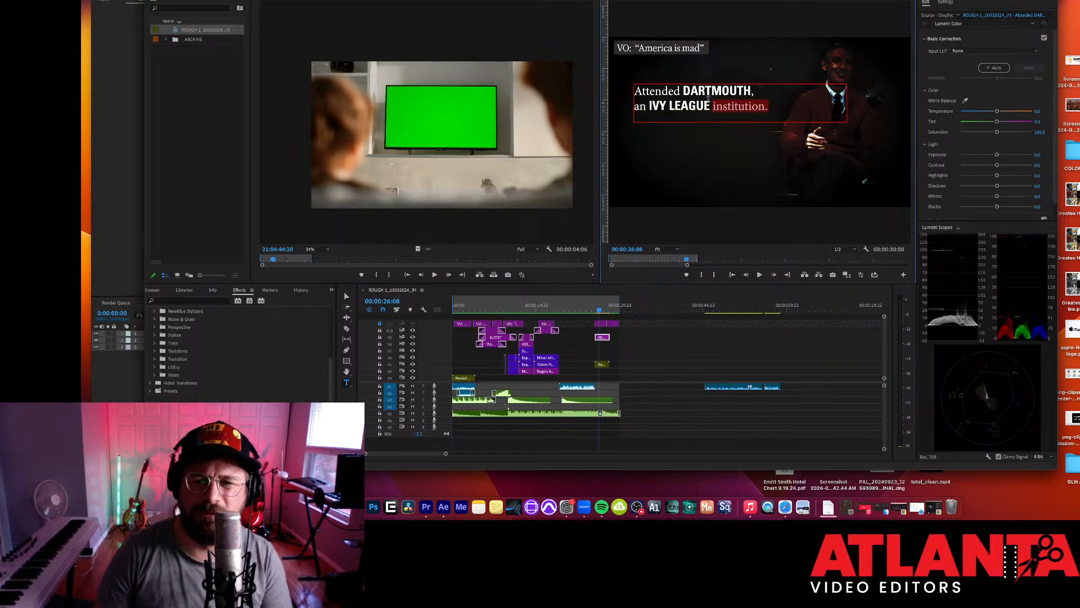
left_click(679, 91)
left_click_drag(657, 91, 637, 92)
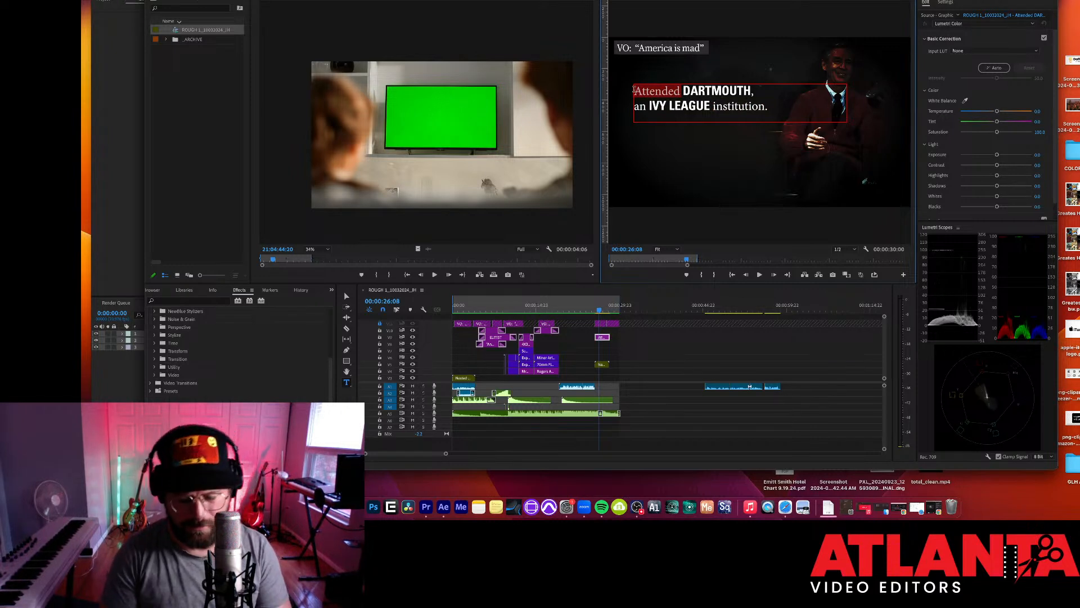
type("Fred Rogers is")
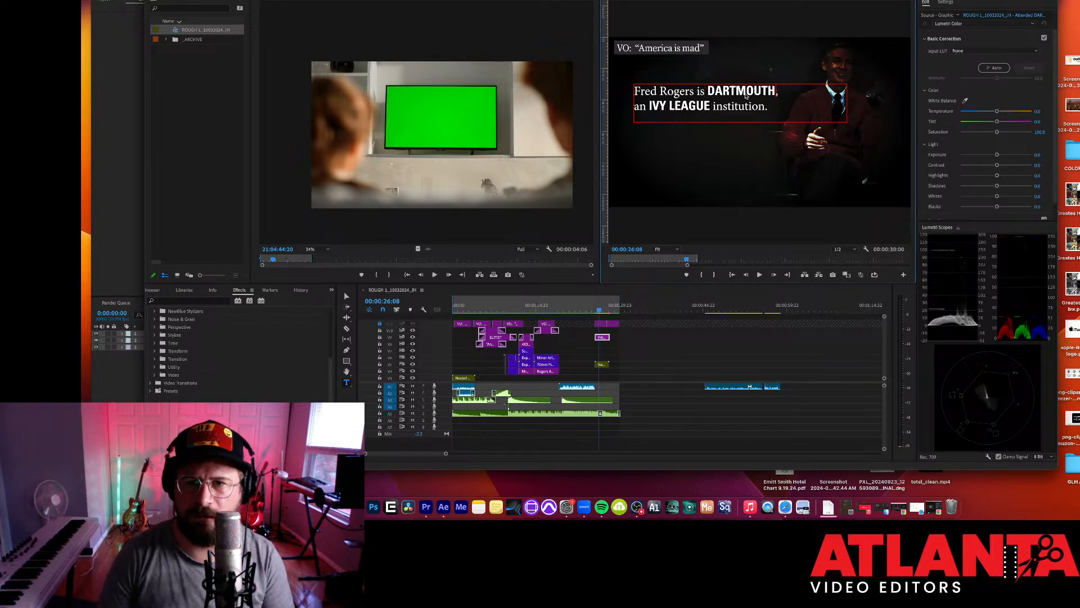
Reword the title's first line as "You are NOT WELCOME", with NOT WELCOME in the bold face and no trailing comma.
left_click_drag(775, 92, 635, 108)
type("NOT")
left_click(652, 108)
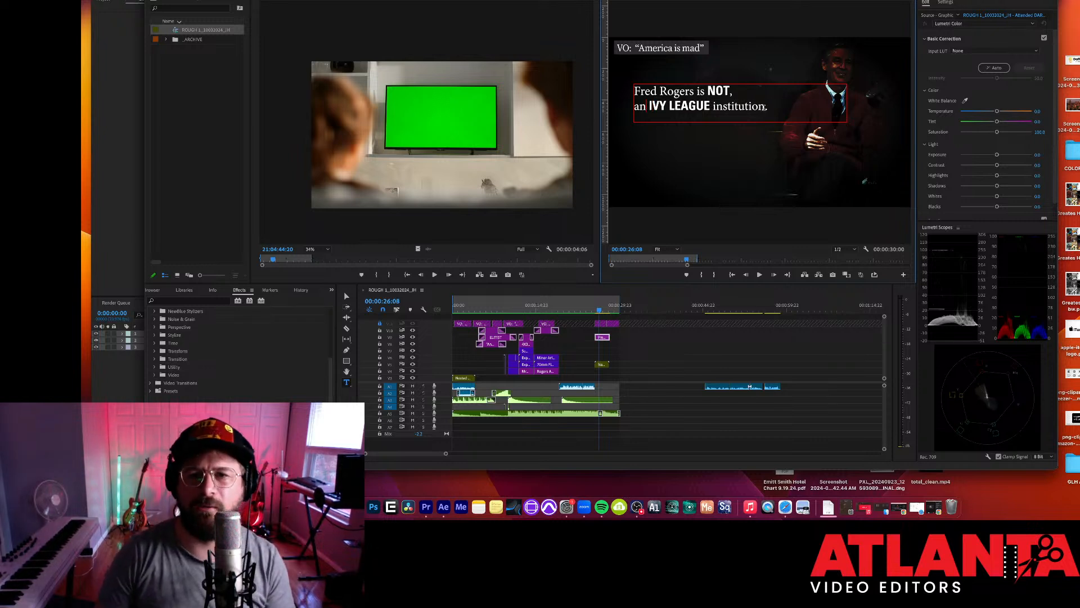
left_click_drag(706, 95, 630, 93)
type("You")
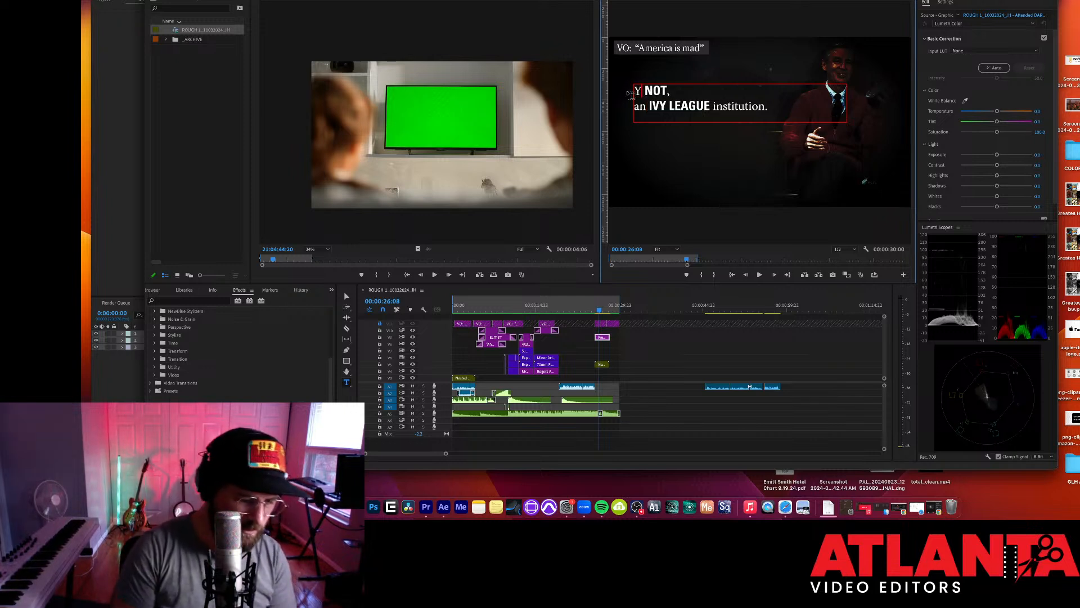
type(" are")
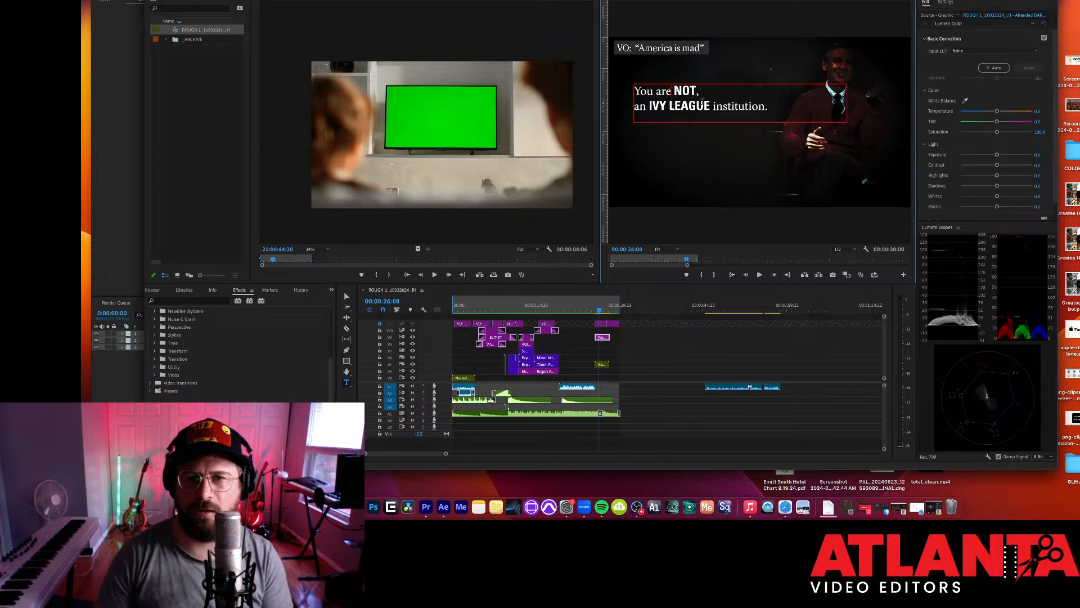
type(" NOT WE:CP<")
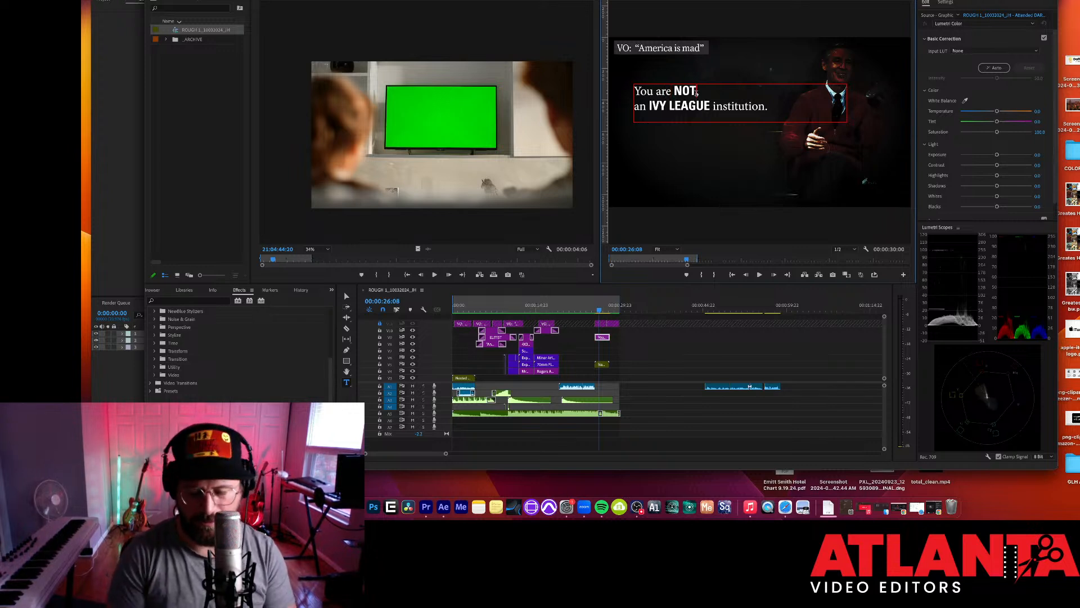
key("BackSpace")
key("BackSpace")
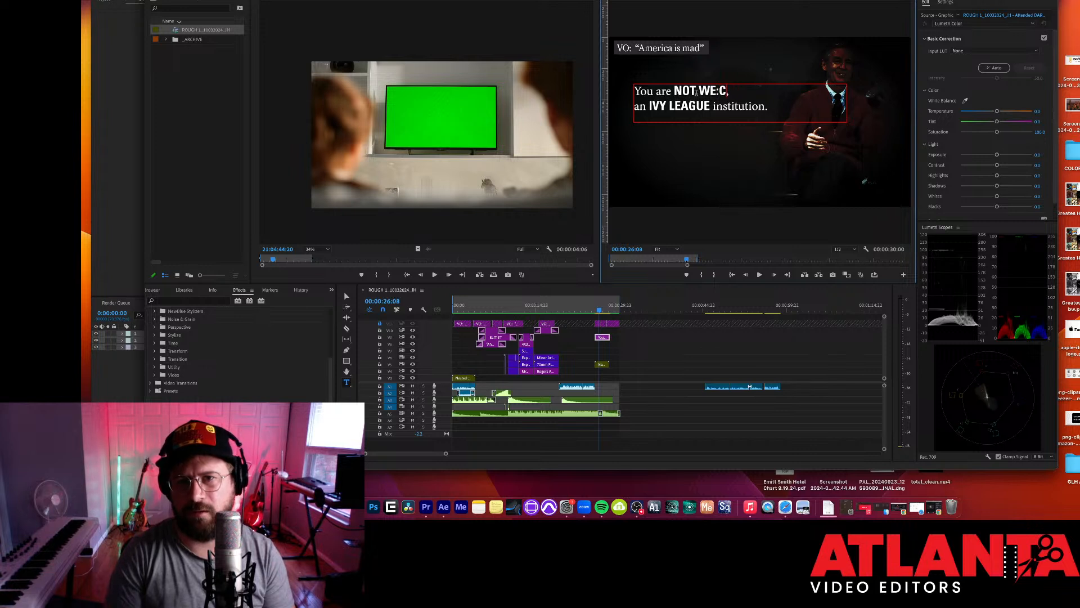
type("LCOME")
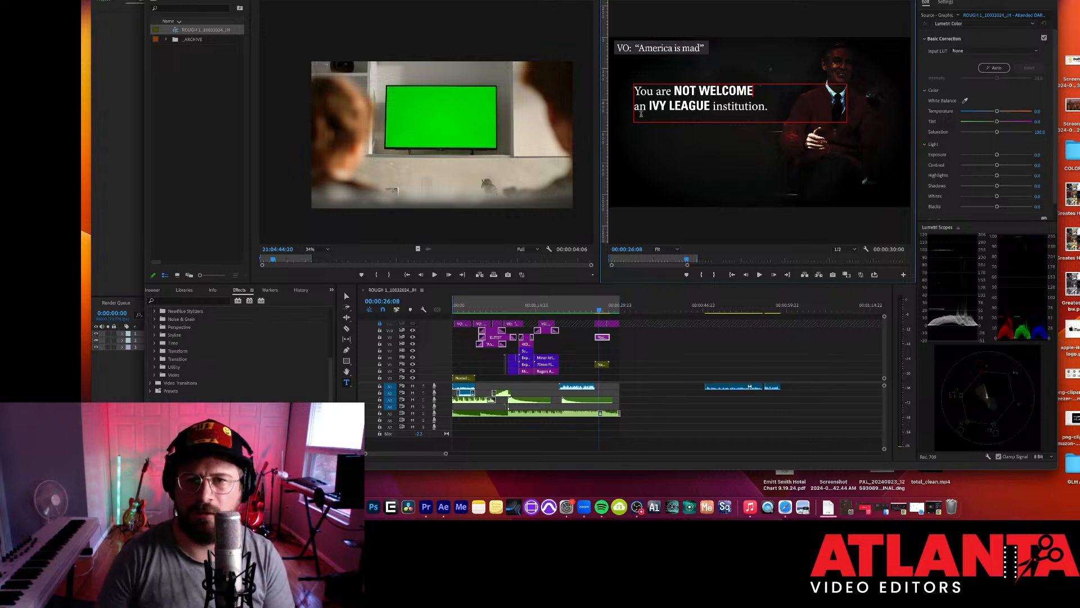
Replace the title's second line with "to Fred's WEALTHY neighborhood.", keeping WEALTHY in the bold face.
left_click_drag(647, 108, 633, 112)
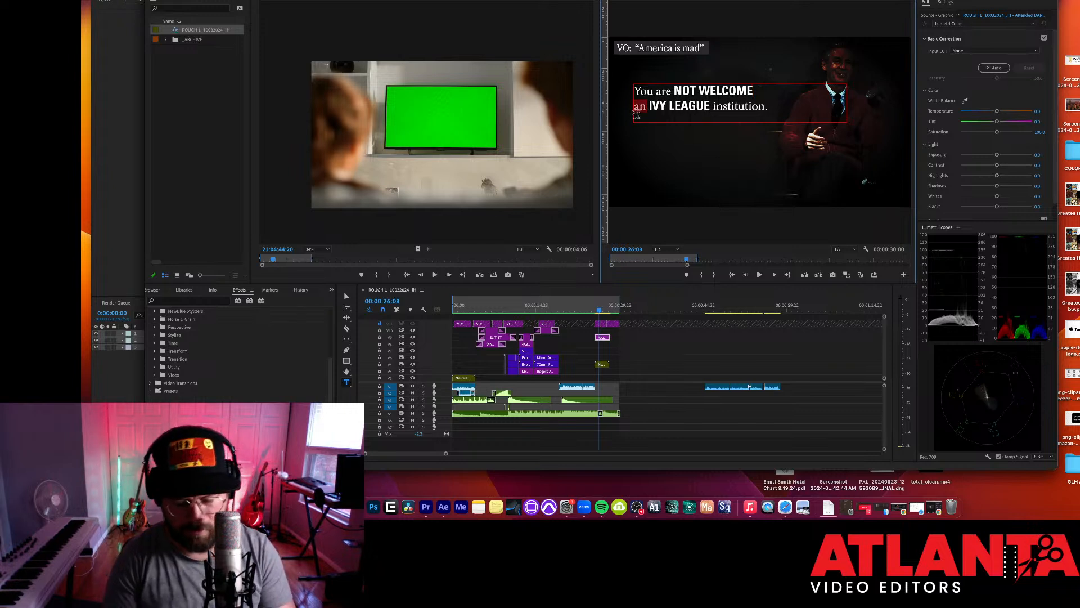
type("to Fre")
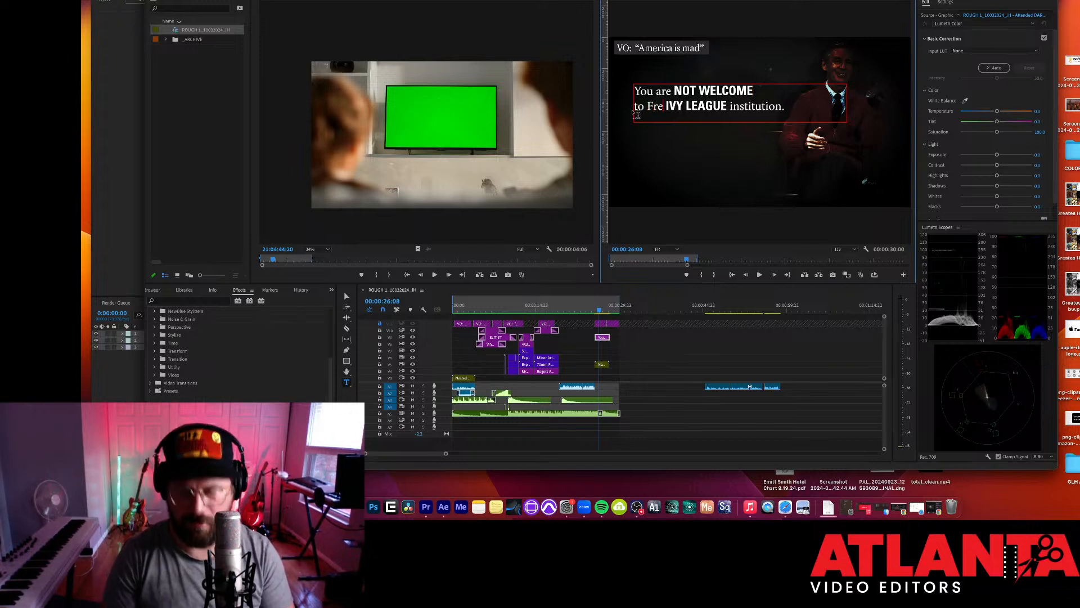
type("d's")
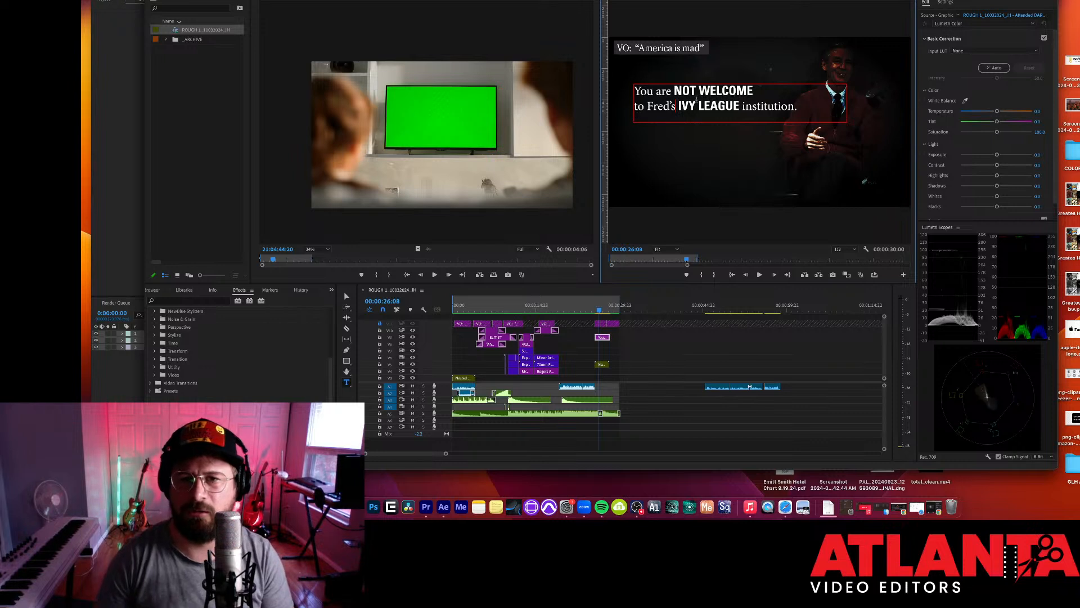
left_click_drag(738, 108, 681, 111)
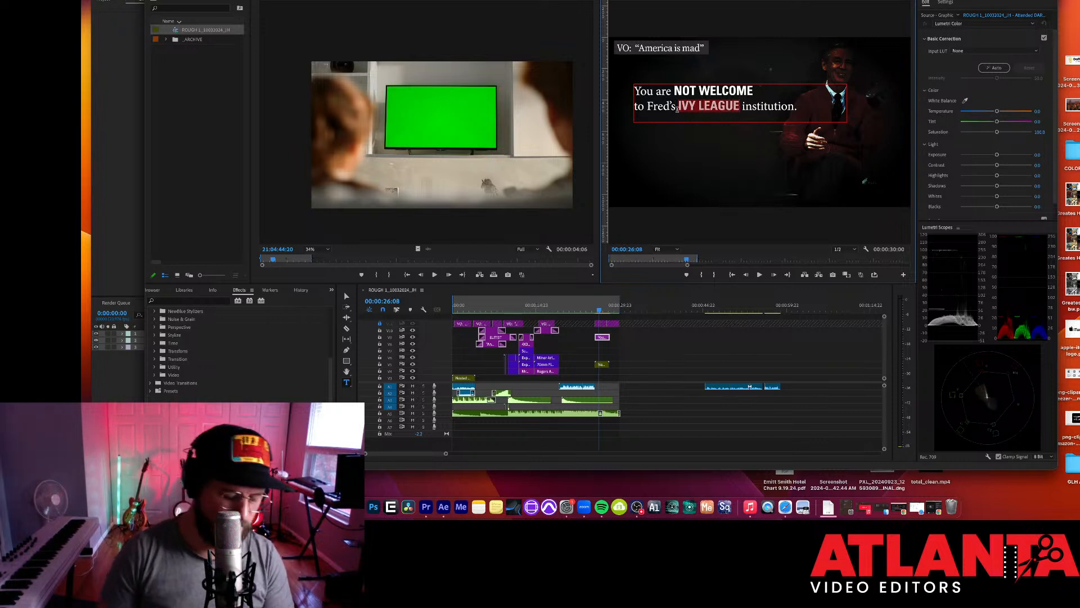
type("WEALTHY")
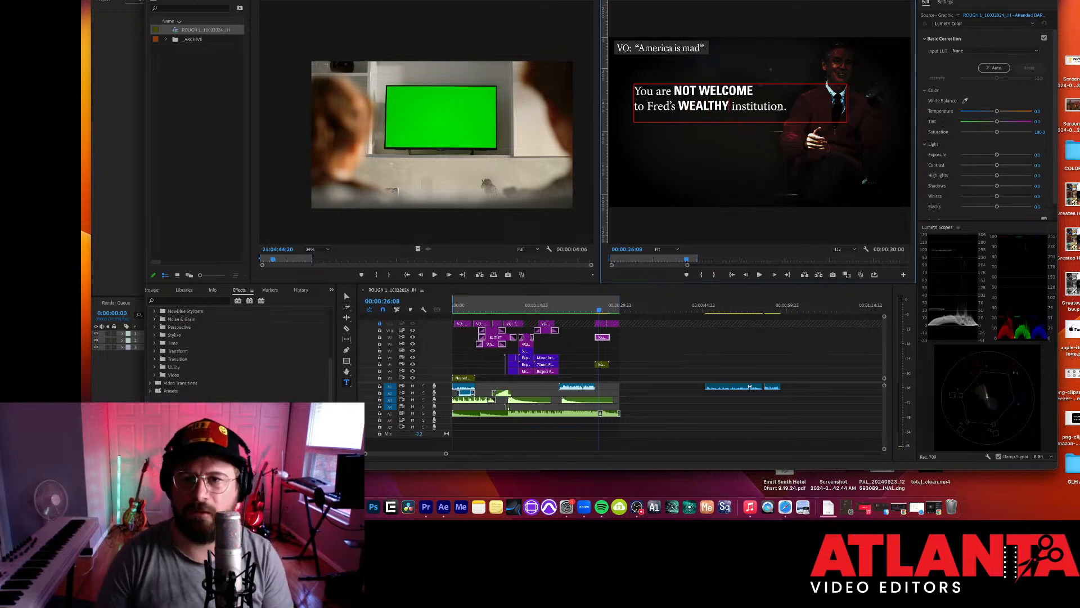
left_click_drag(784, 111, 737, 111)
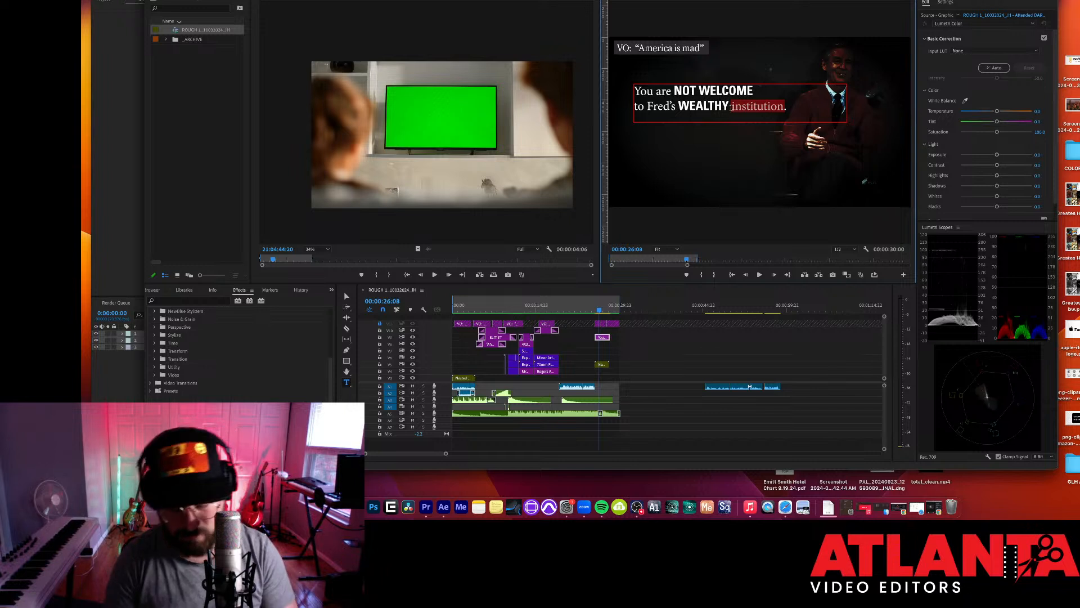
type("neighborh")
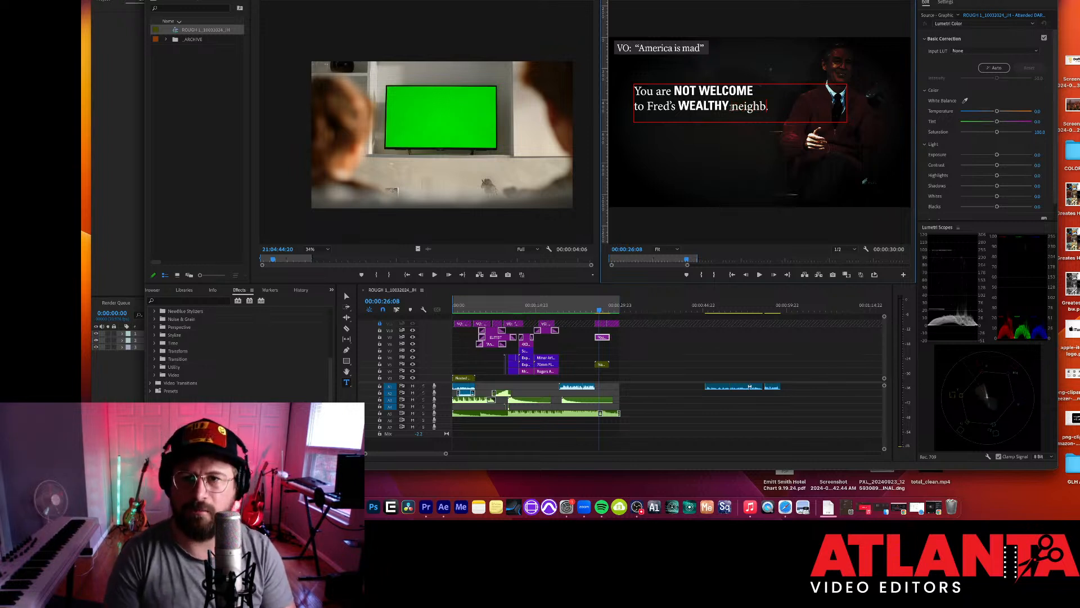
type("ood.")
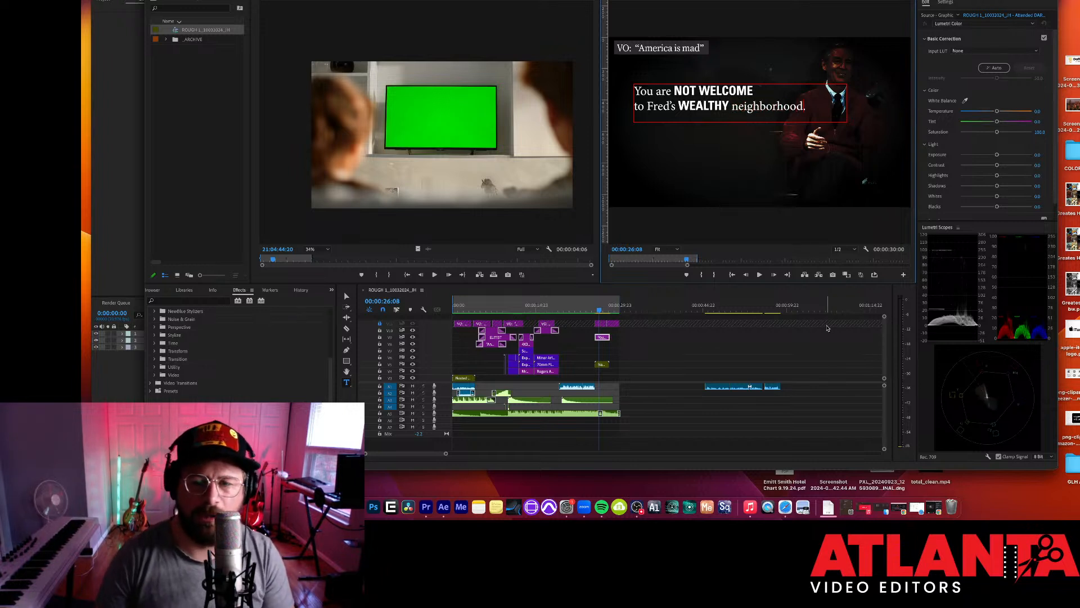
left_click(691, 369)
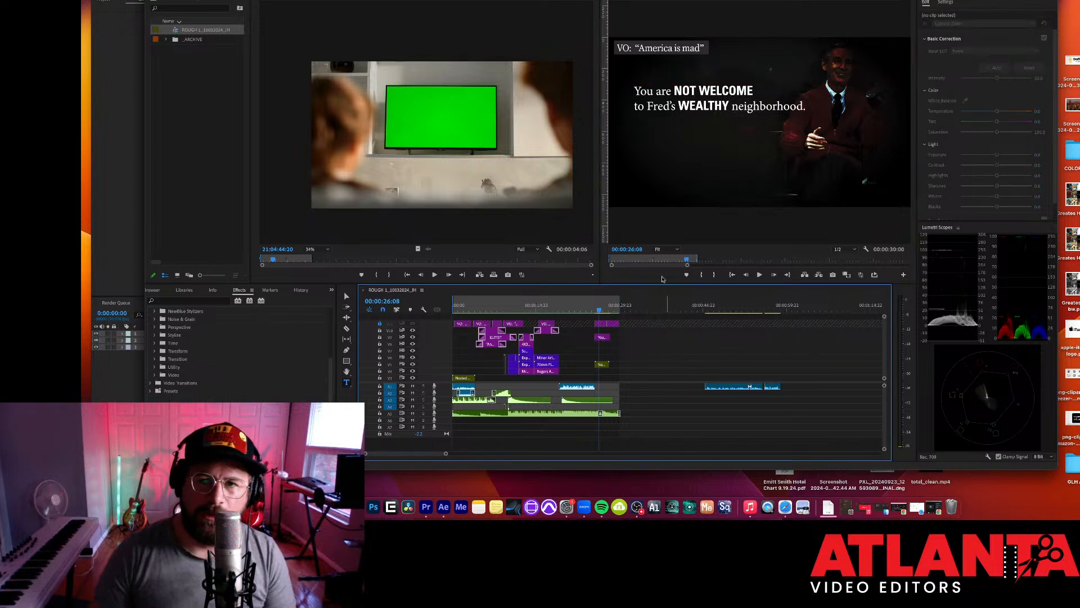
Using the graphic's Vector Motion position, lower the NOT WELCOME title in the frame and shift it slightly left, and save the project.
left_click(604, 338)
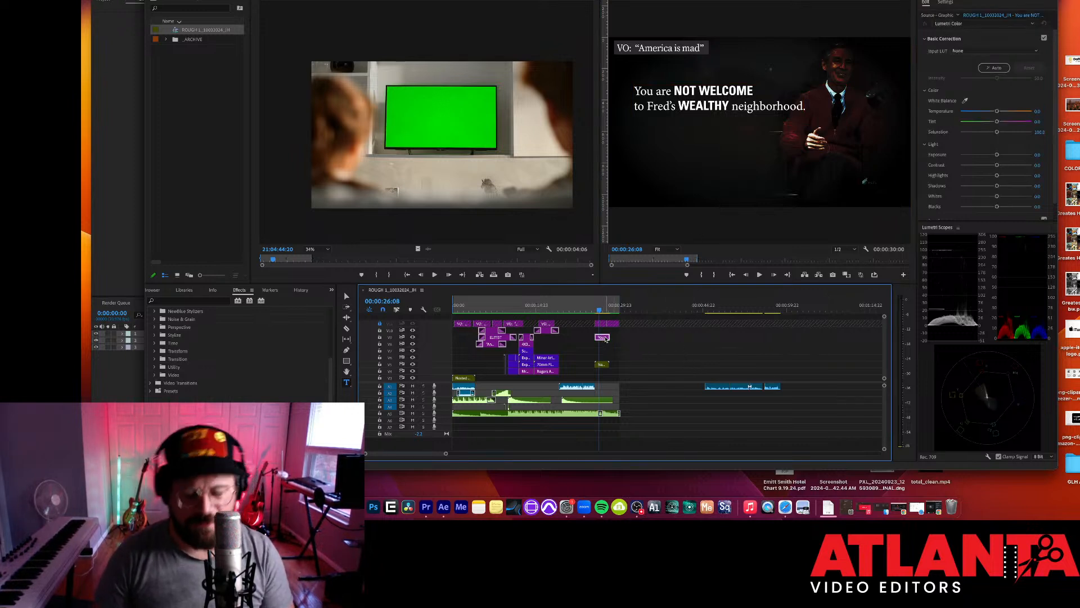
key("shift+5")
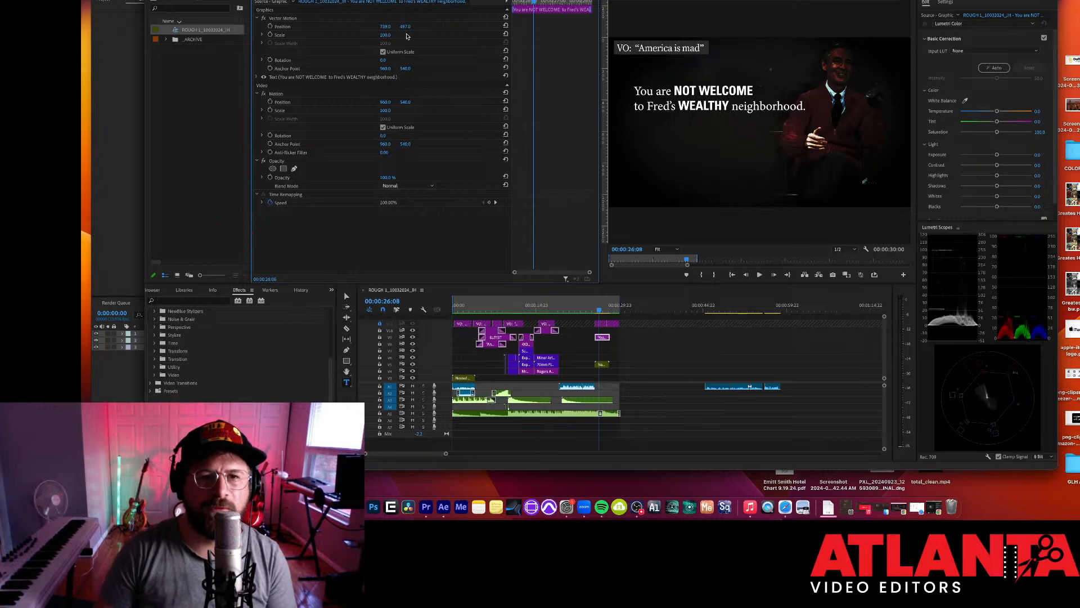
left_click_drag(406, 27, 538, 27)
left_click_drag(385, 27, 375, 26)
left_click(656, 369)
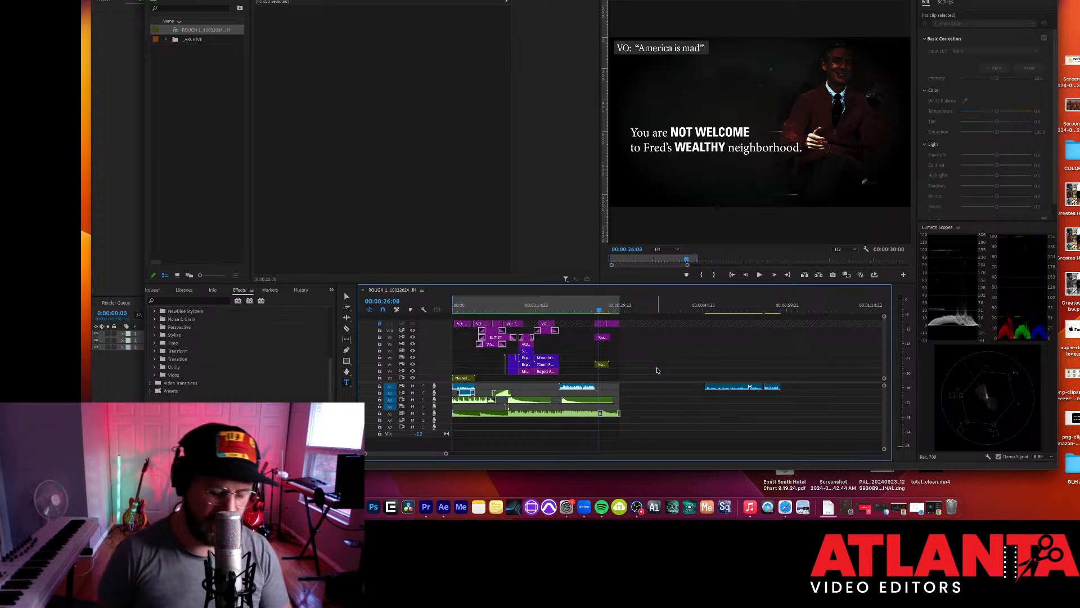
key("super+s")
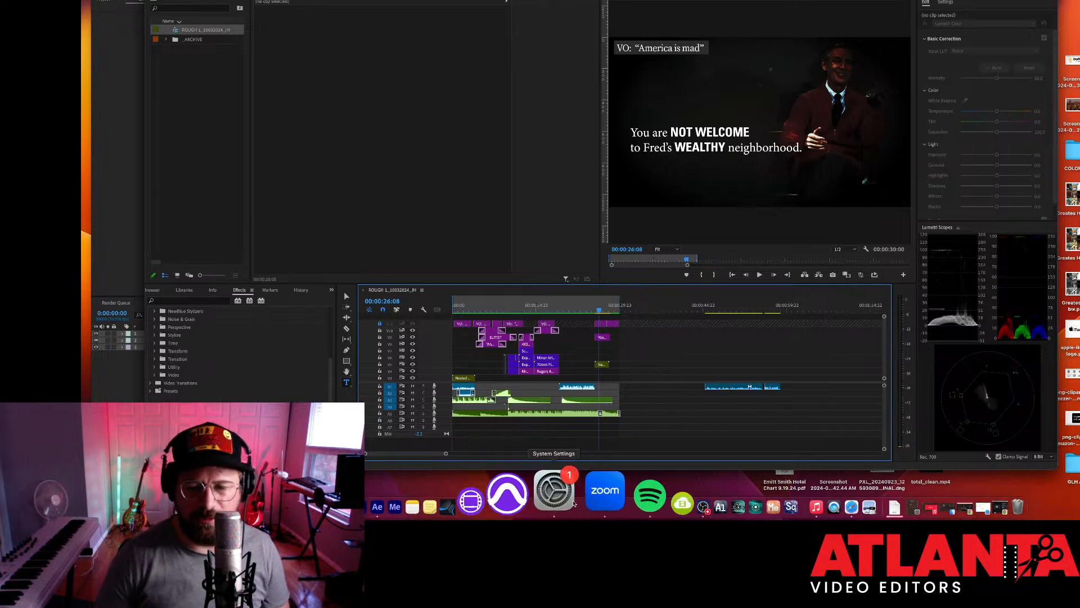
Switch to OBS and change the live scene from DISPLAY to HOST.
left_click(636, 503)
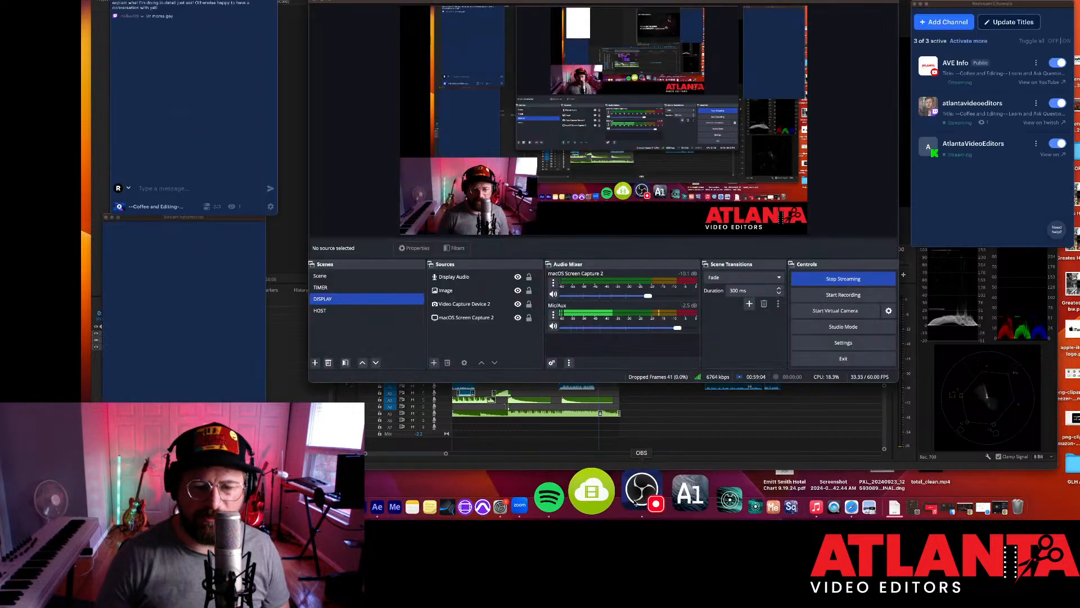
left_click(335, 298)
left_click(334, 310)
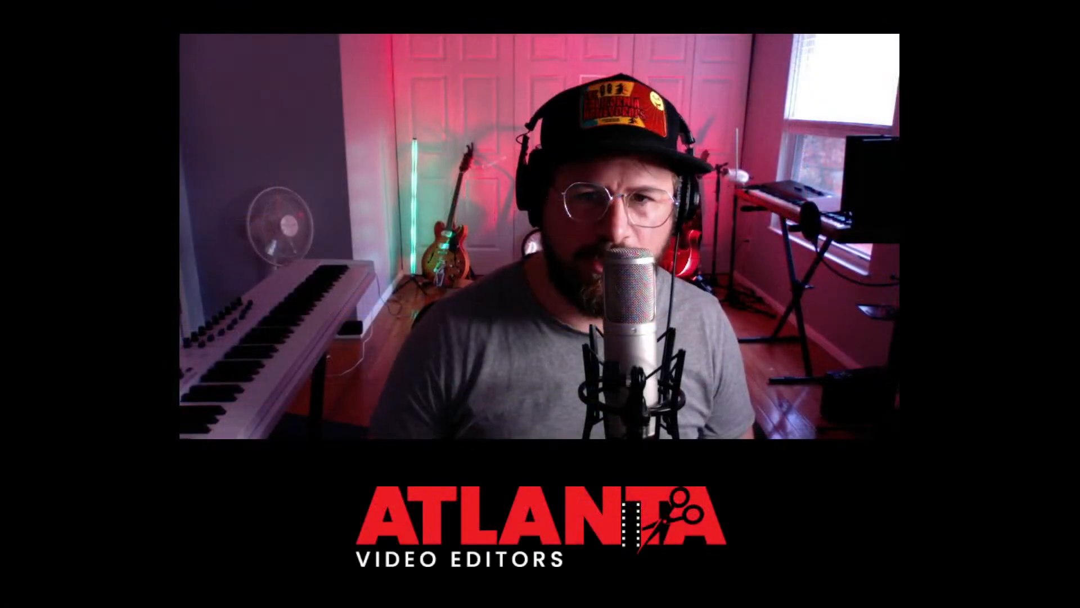